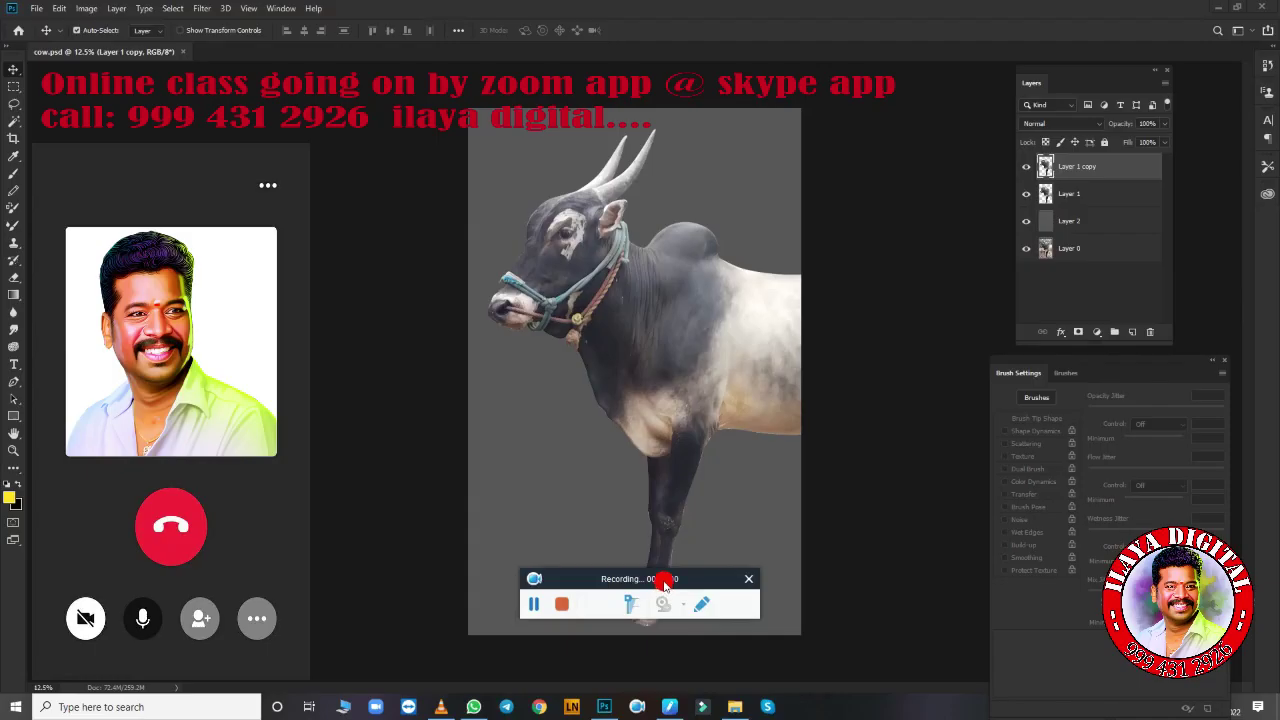
Crop the canvas above the bull's legs, narrowed from the right, about 16.97 in tall.
{"action": "left_click_drag", "start_coordinate": [914, 648], "coordinate": [937, 685]}
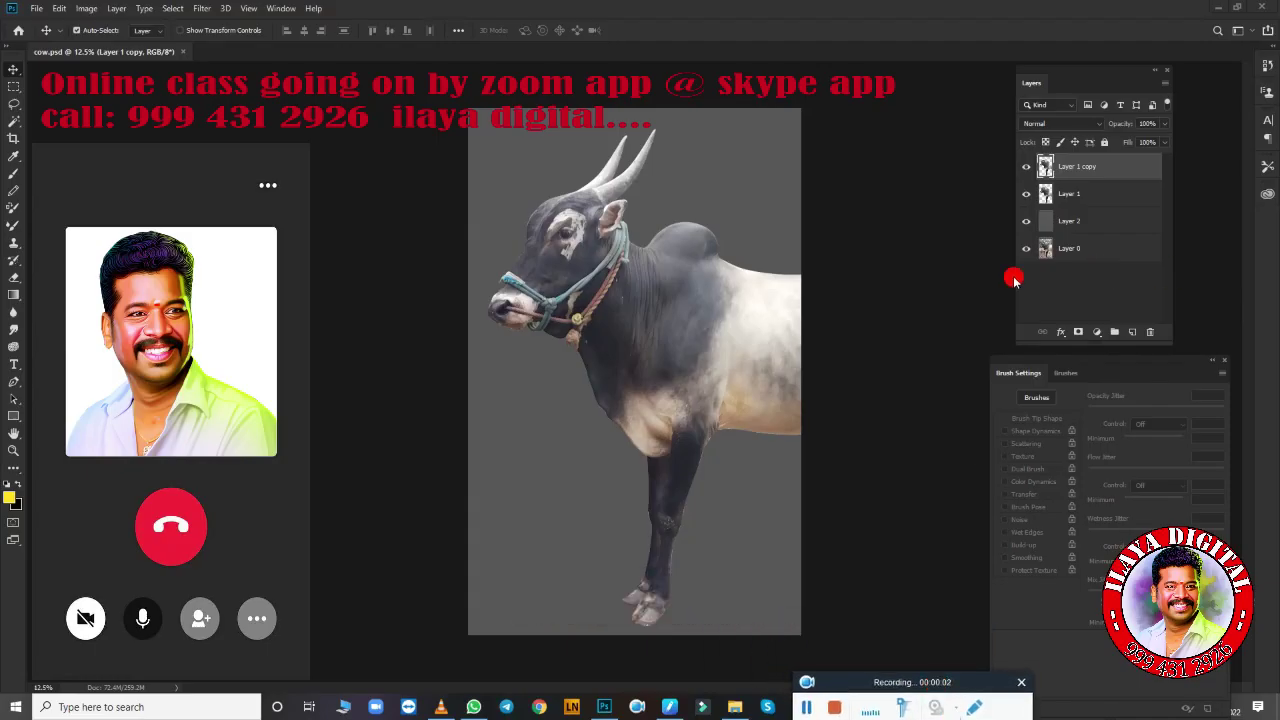
{"action": "left_click", "coordinate": [1027, 167]}
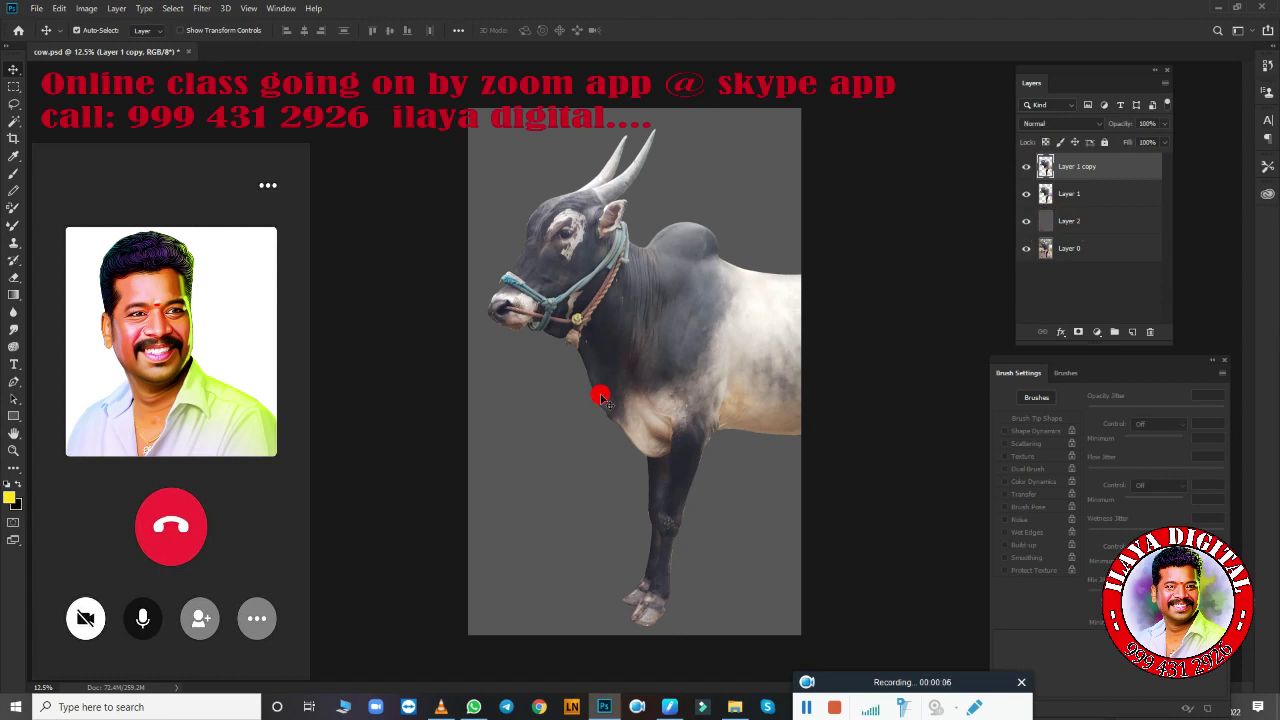
{"action": "key", "text": "c"}
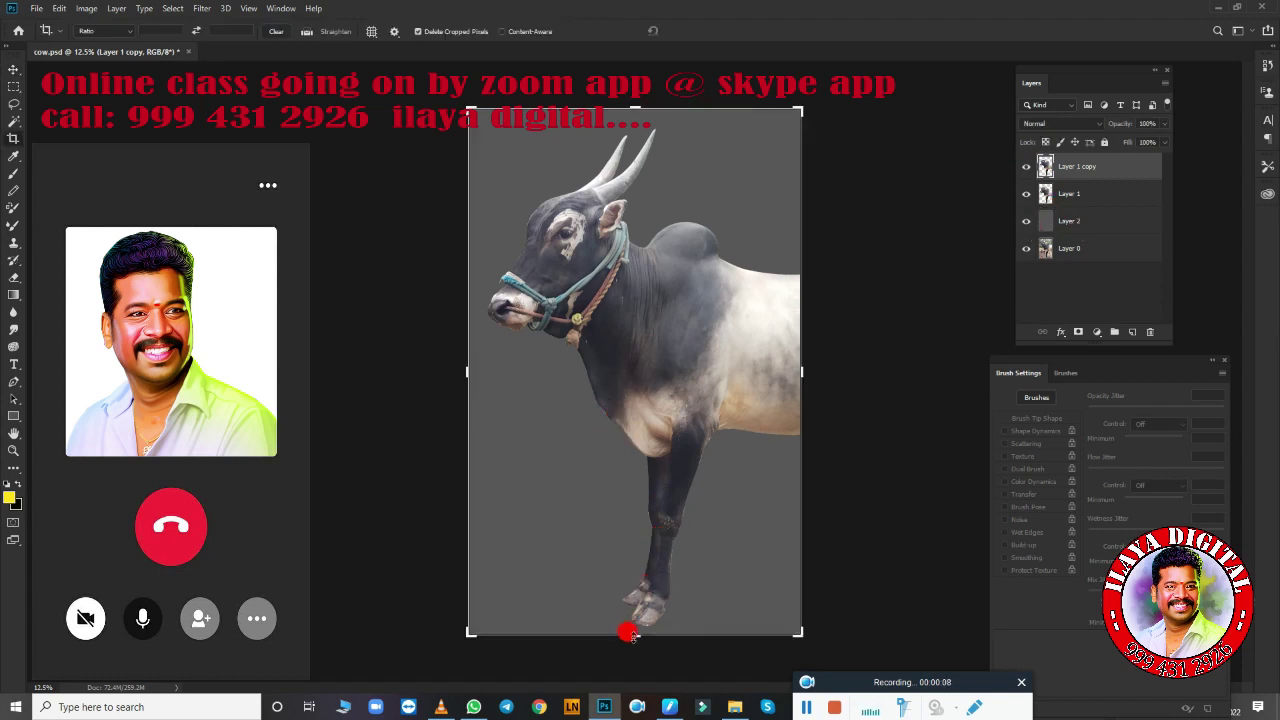
{"action": "left_click_drag", "start_coordinate": [627, 633], "coordinate": [636, 498]}
{"action": "mouse_move", "coordinate": [799, 368]}
{"action": "left_mouse_down"}
{"action": "mouse_move", "coordinate": [781, 371]}
{"action": "mouse_move", "coordinate": [798, 368]}
{"action": "left_mouse_up"}
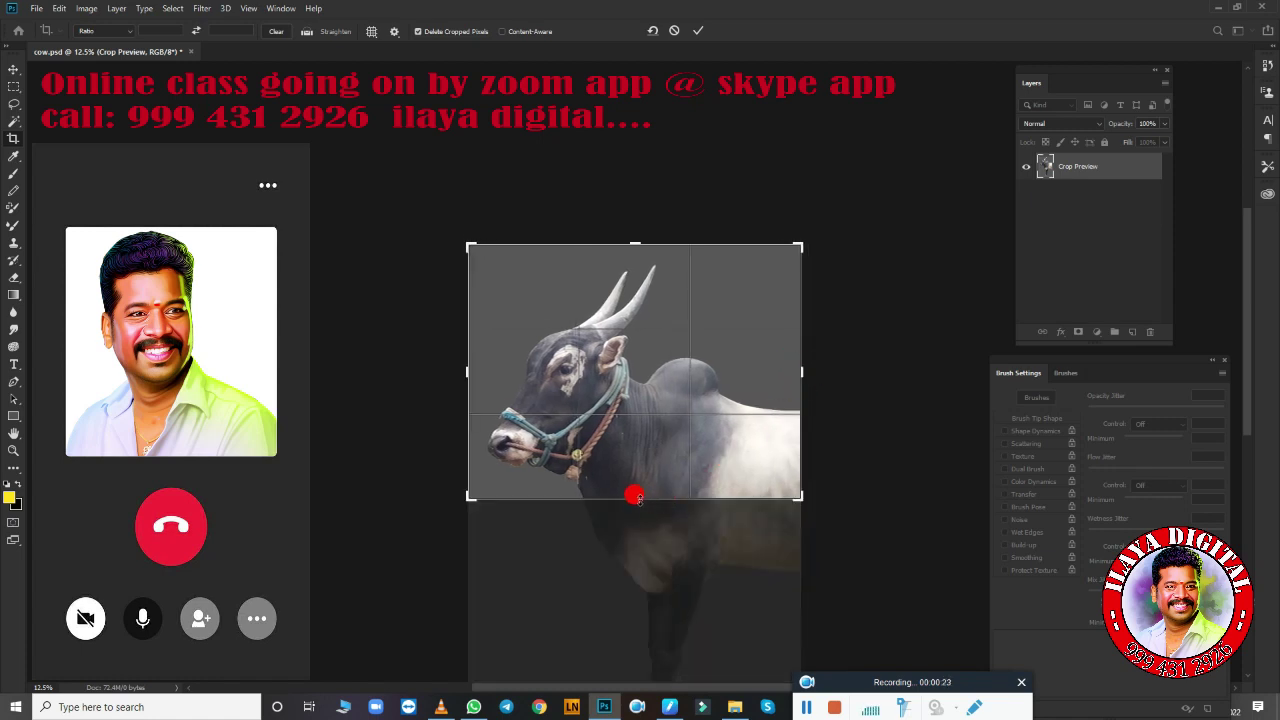
{"action": "left_click_drag", "start_coordinate": [637, 497], "coordinate": [637, 511]}
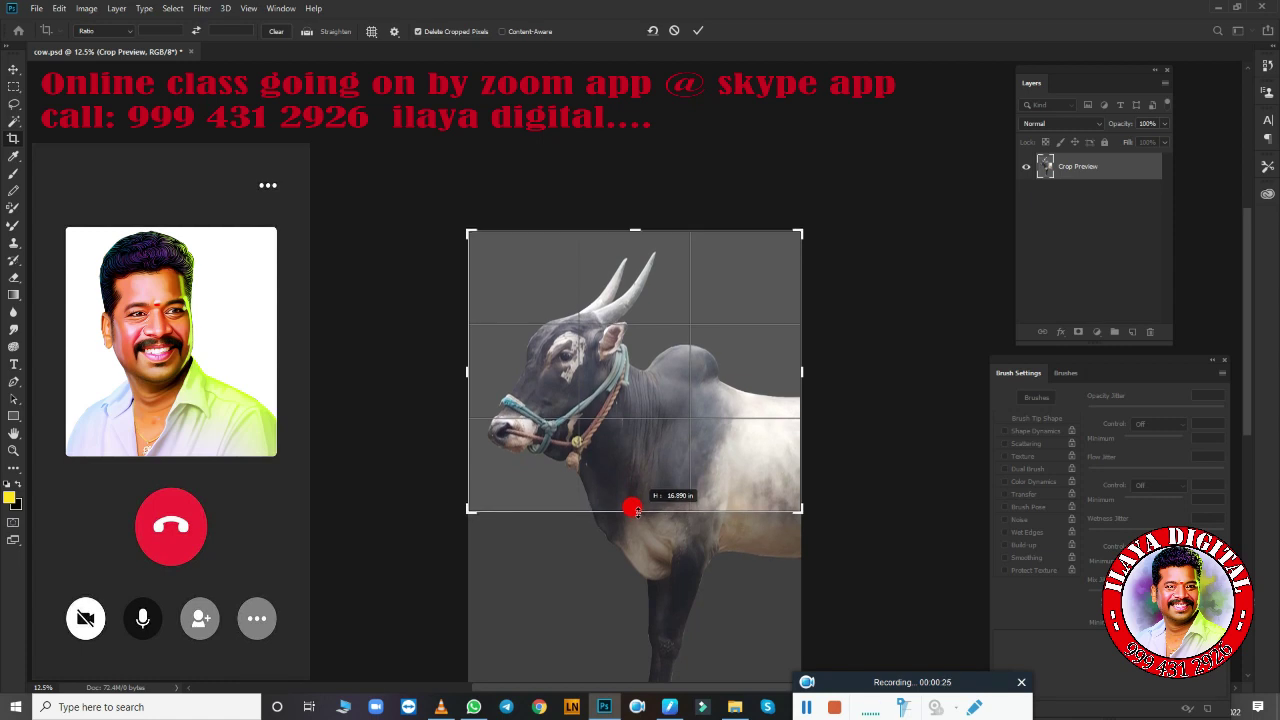
{"action": "key", "text": "Return"}
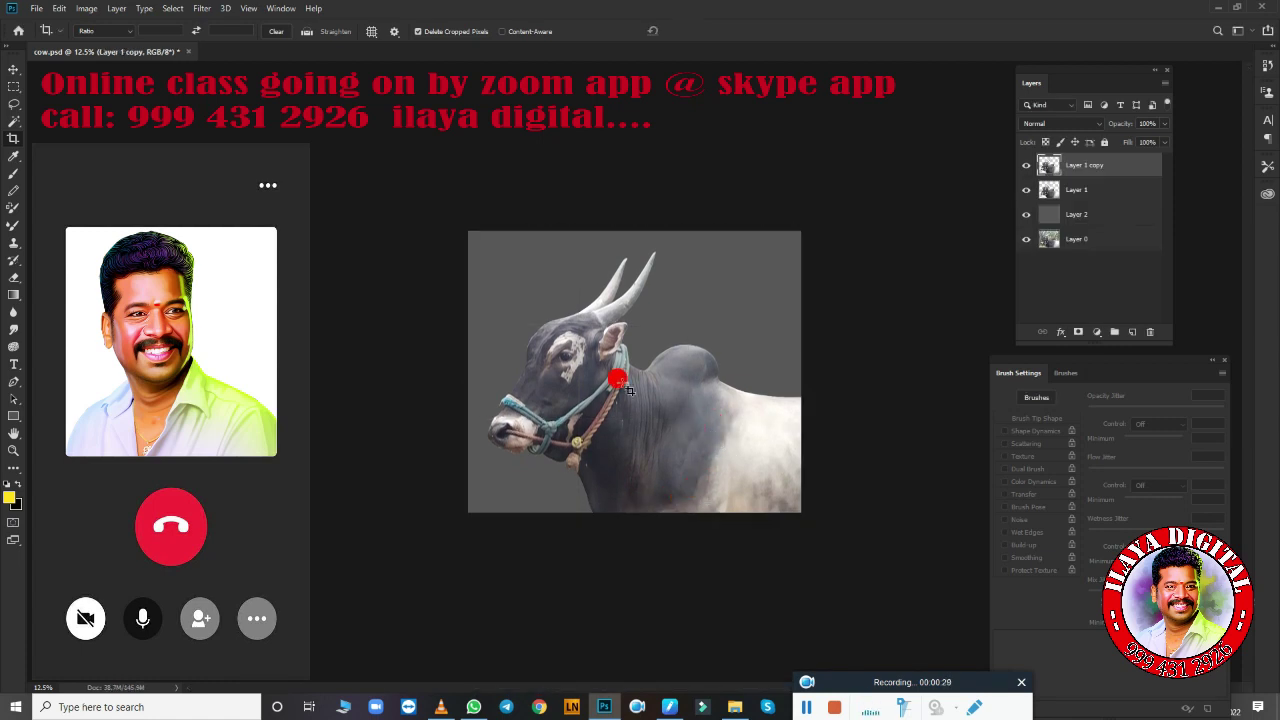
Re-crop with the top edge lowered nearer the horns.
{"action": "left_click", "coordinate": [636, 310]}
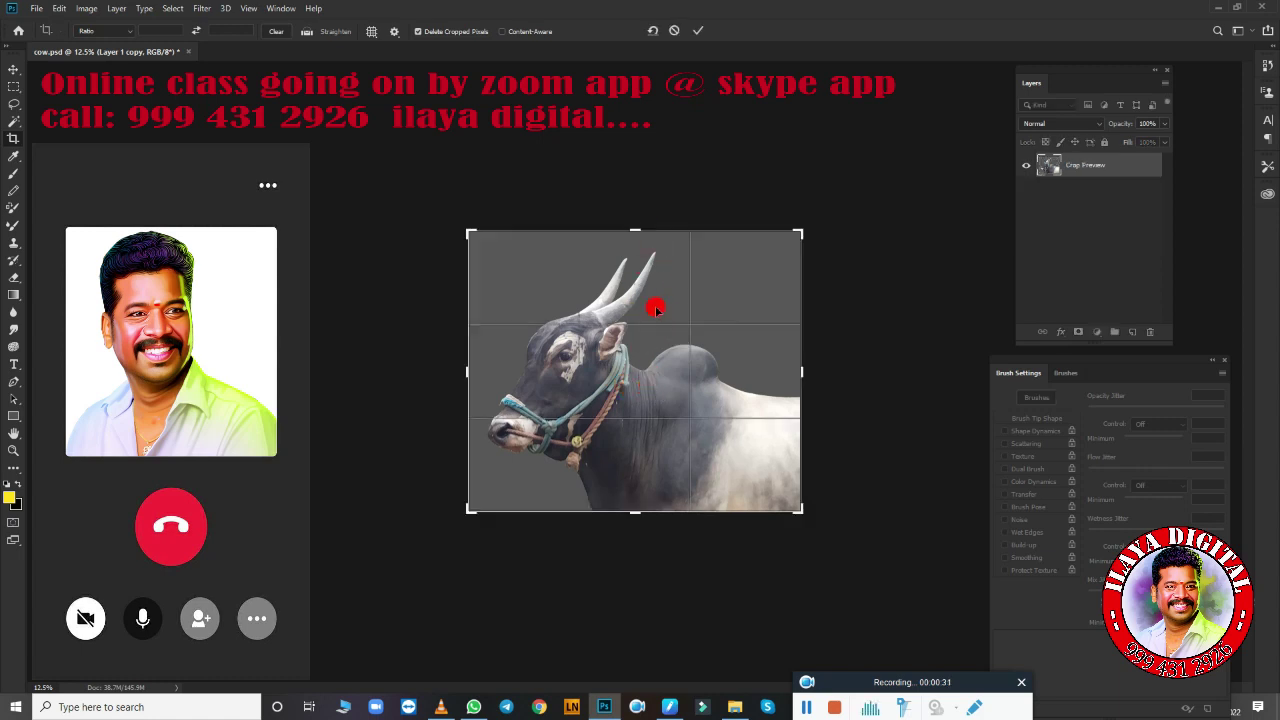
{"action": "left_click_drag", "start_coordinate": [632, 229], "coordinate": [641, 236]}
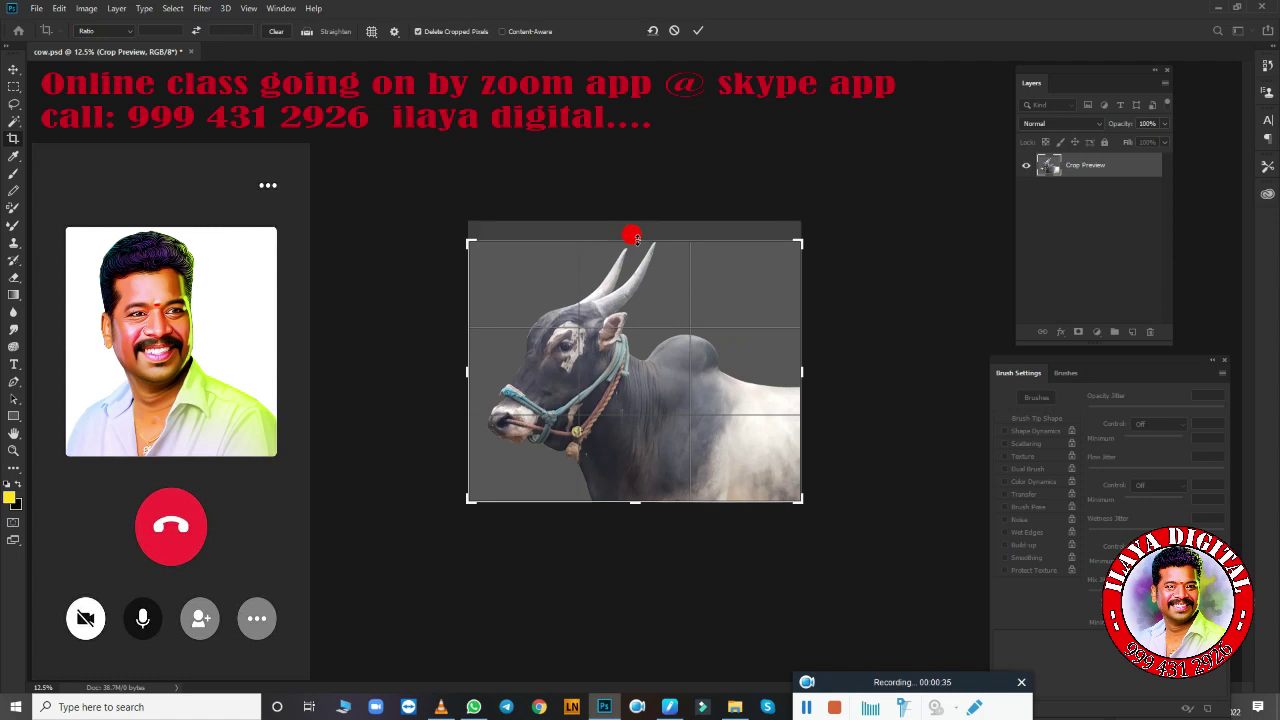
{"action": "key", "text": "Return"}
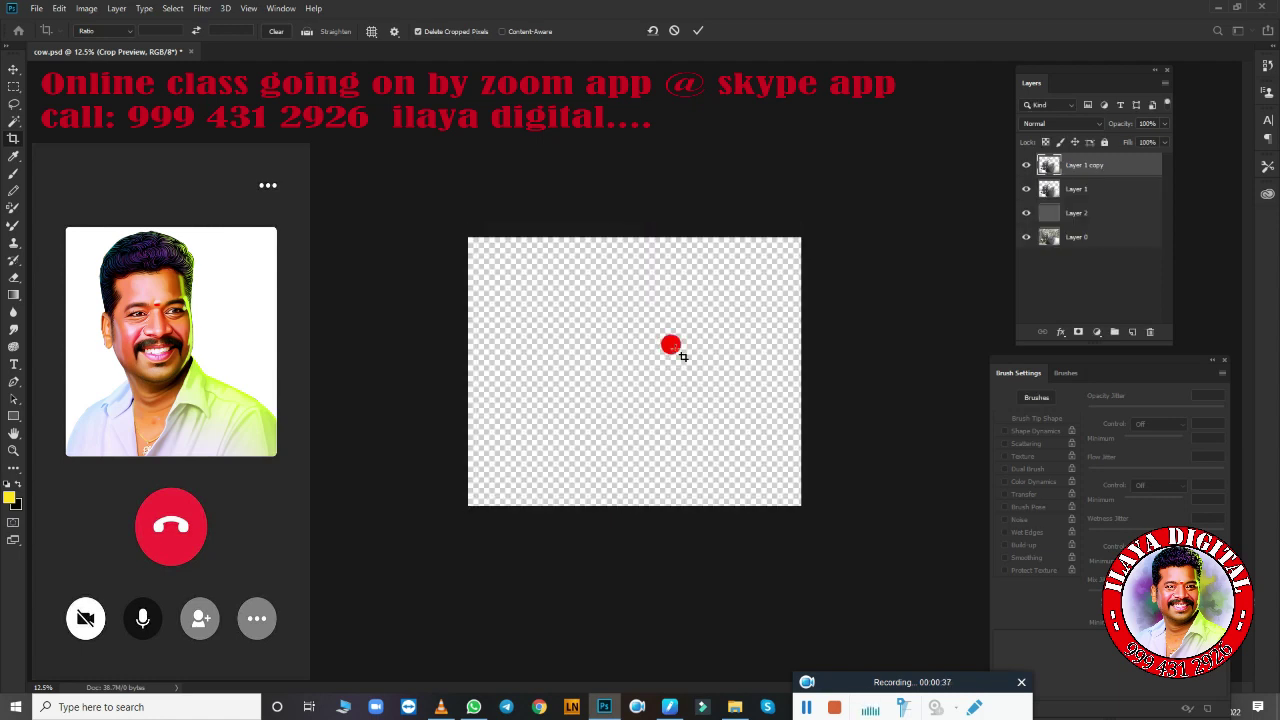
Confirm the 20 × 16.12 in, 200 ppi image size and make Layer 2 visible.
{"action": "key", "text": "ctrl+alt+i"}
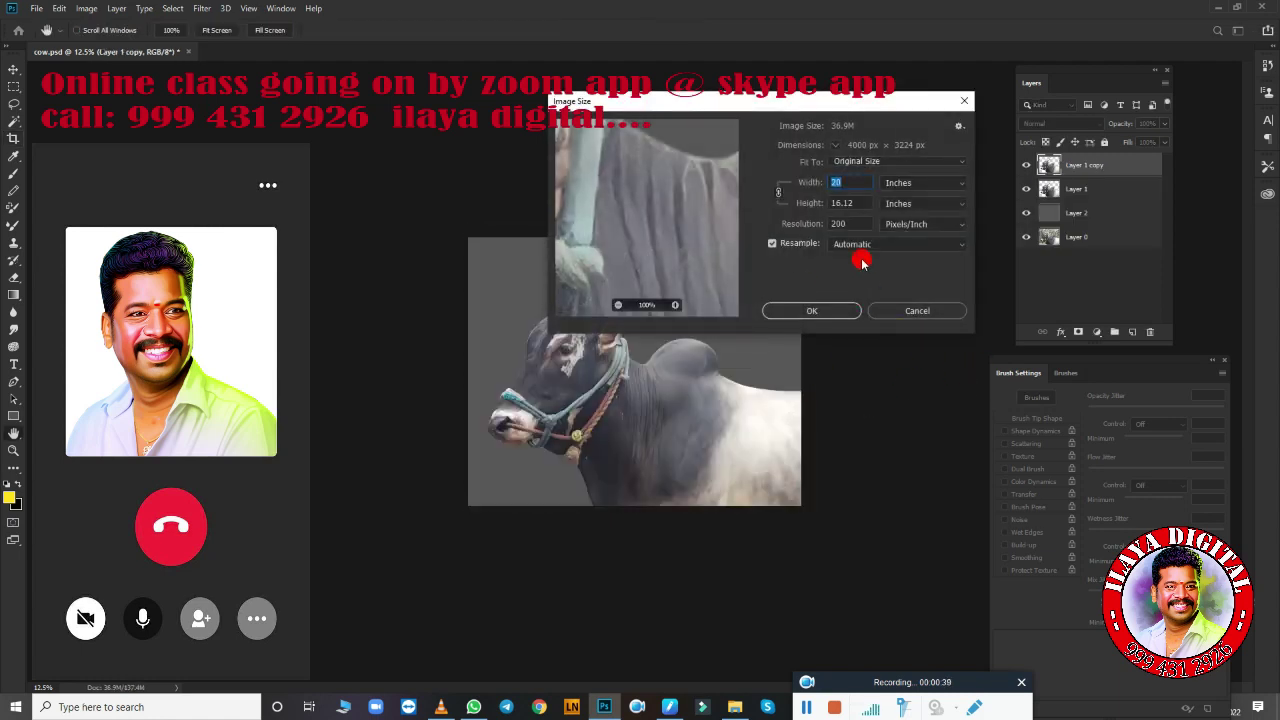
{"action": "left_click", "coordinate": [838, 308]}
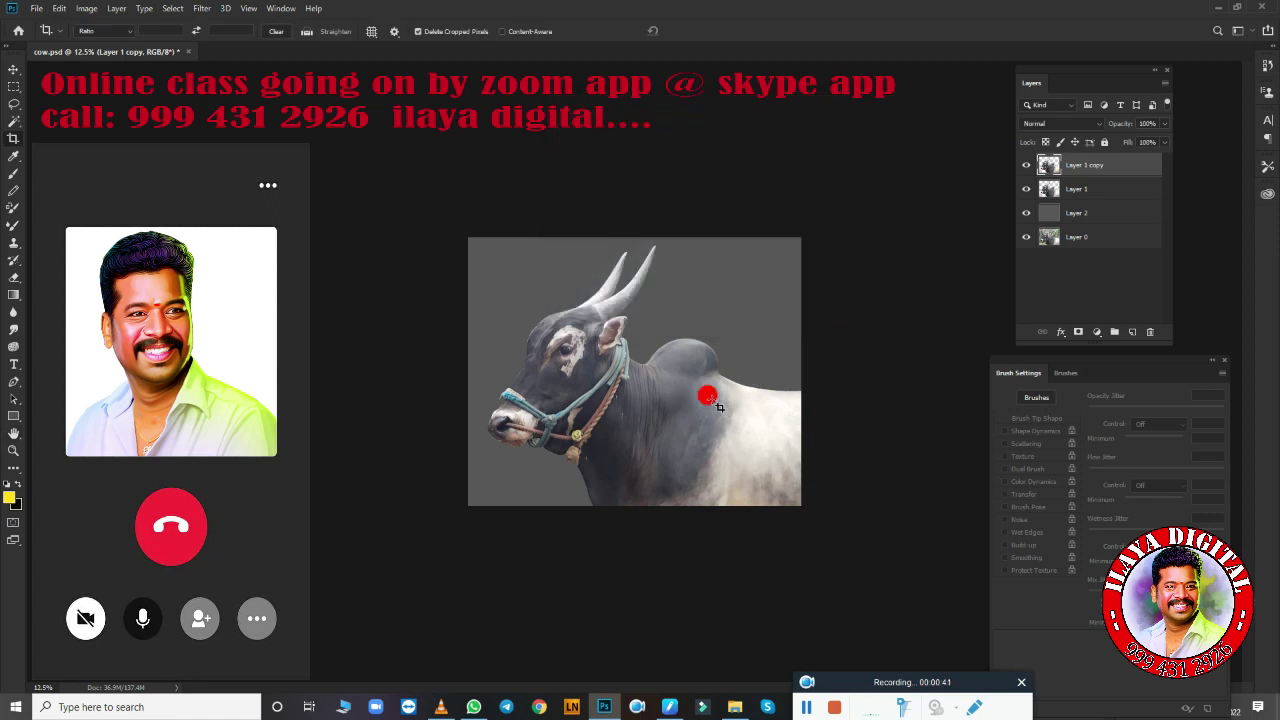
{"action": "left_click", "coordinate": [1026, 213]}
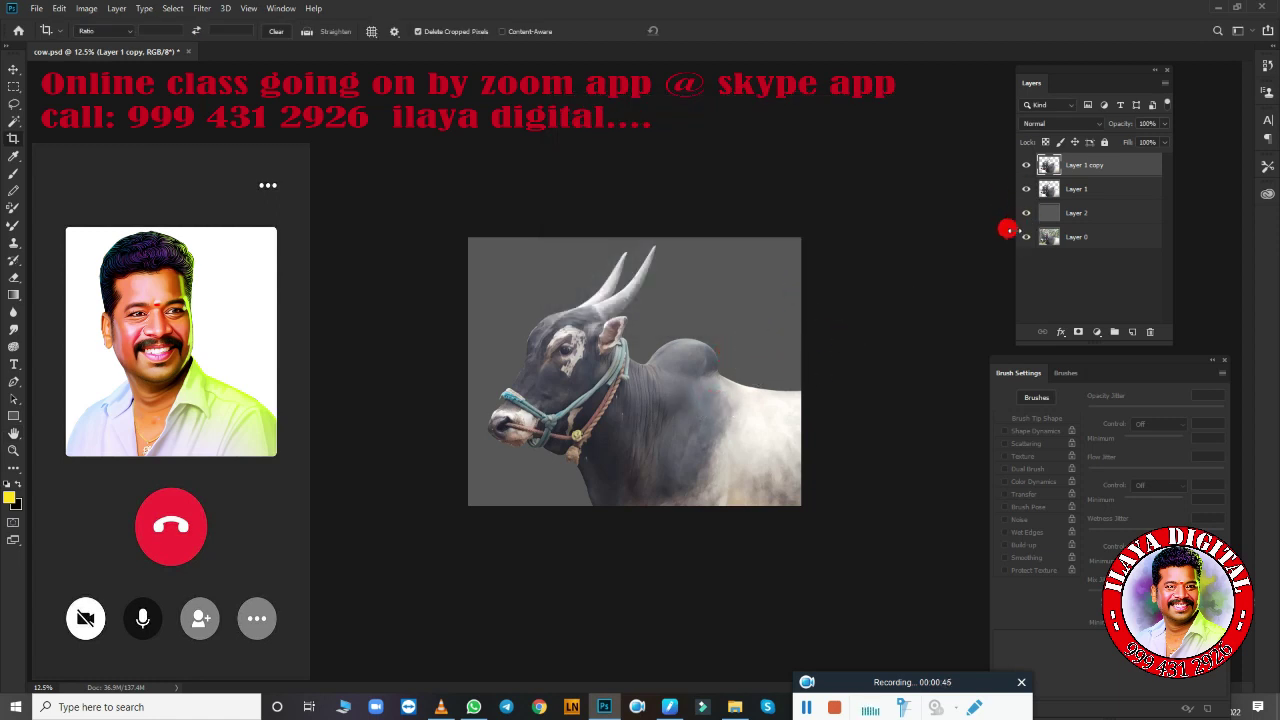
{"action": "scroll", "coordinate": [650, 344], "scroll_direction": "up", "scroll_amount": 3}
{"action": "scroll", "coordinate": [665, 345], "scroll_direction": "up", "scroll_amount": 2}
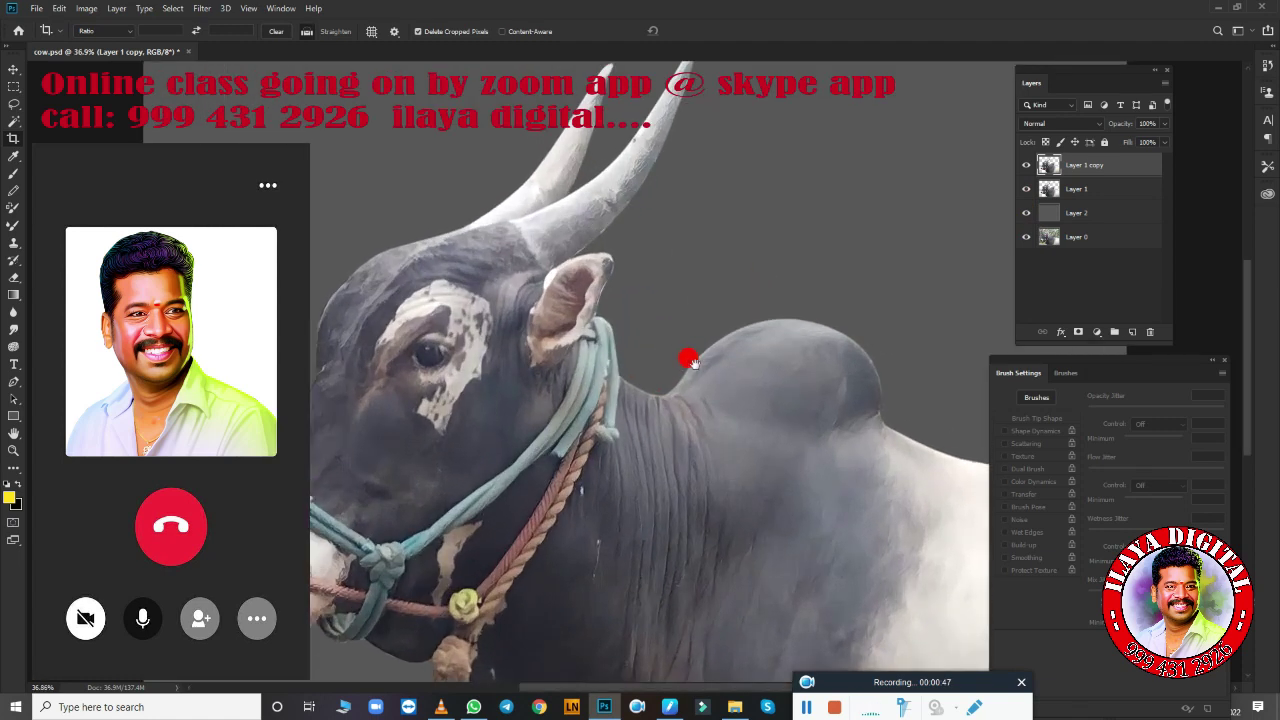
{"action": "scroll", "coordinate": [686, 357], "scroll_direction": "up", "scroll_amount": 2}
{"action": "scroll", "coordinate": [620, 209], "scroll_direction": "up", "scroll_amount": 2}
{"action": "scroll", "coordinate": [640, 297], "scroll_direction": "down", "scroll_amount": 6}
{"action": "scroll", "coordinate": [605, 310], "scroll_direction": "up", "scroll_amount": 1}
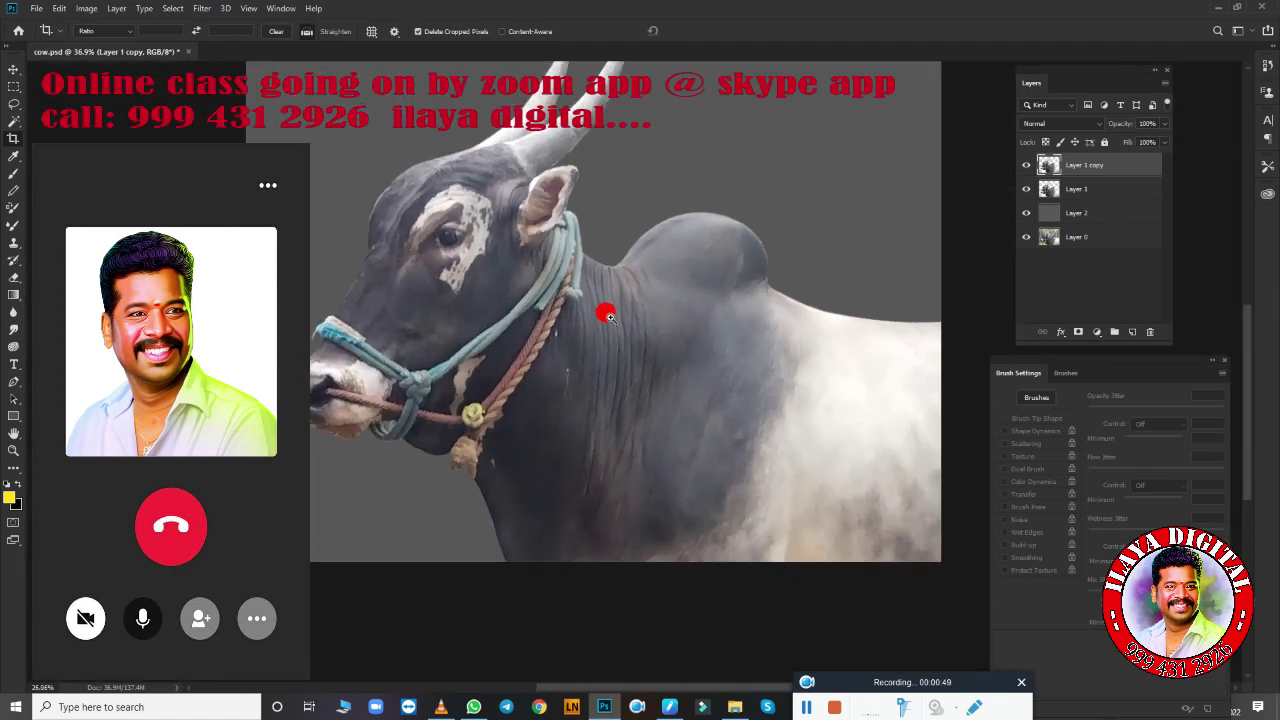
{"action": "scroll", "coordinate": [626, 306], "scroll_direction": "up", "scroll_amount": 2}
{"action": "scroll", "coordinate": [610, 340], "scroll_direction": "down", "scroll_amount": 1}
{"action": "scroll", "coordinate": [612, 342], "scroll_direction": "down", "scroll_amount": 1}
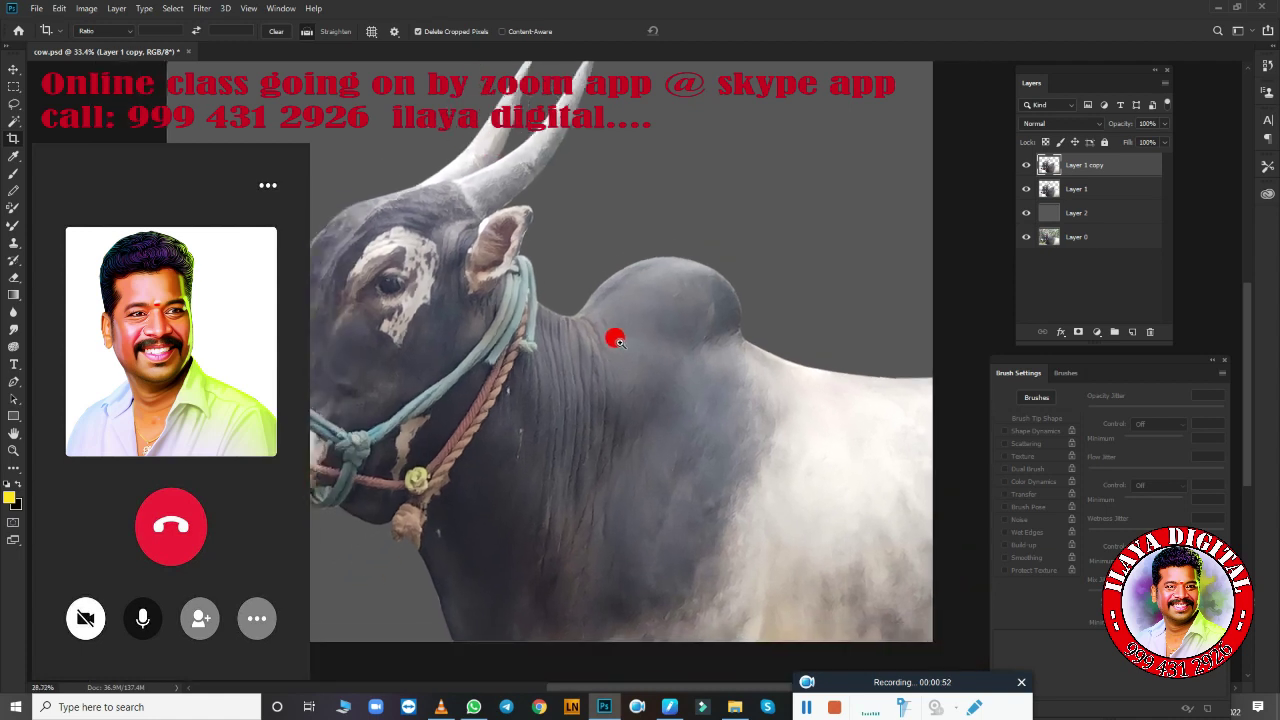
Browse the Image menu repeatedly without choosing any command.
{"action": "left_click", "coordinate": [81, 35]}
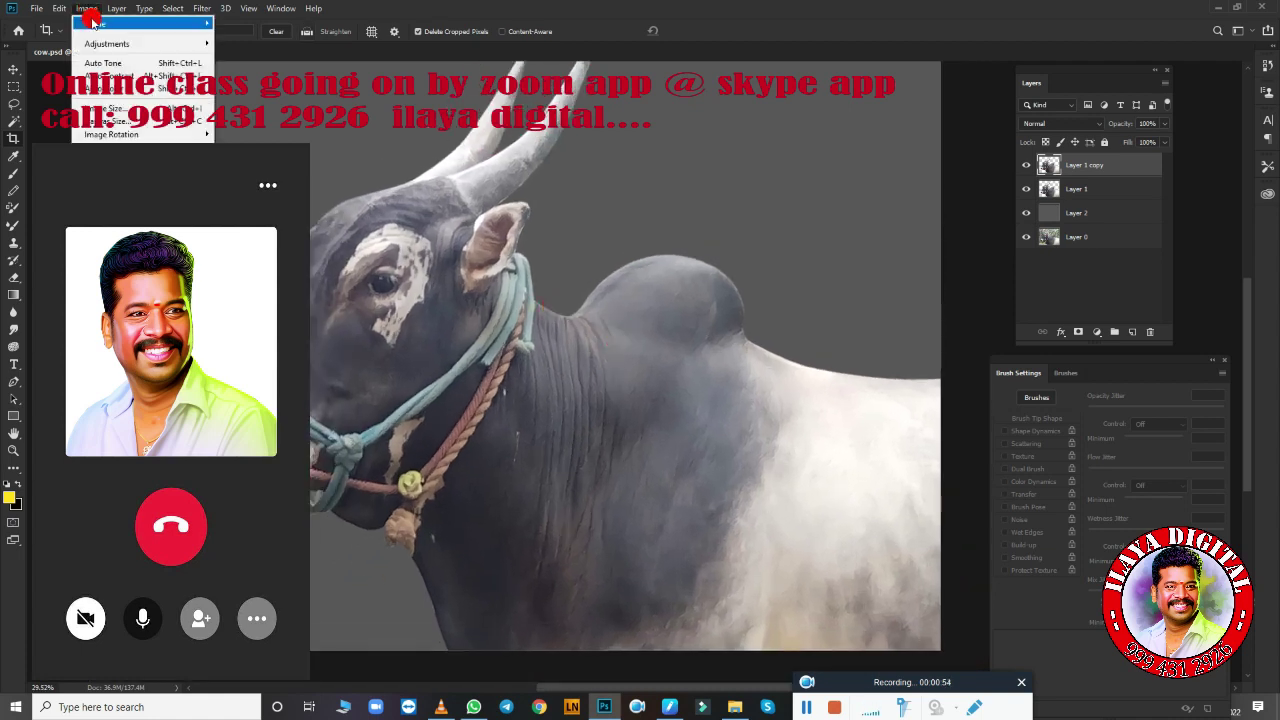
{"action": "left_click", "coordinate": [100, 58]}
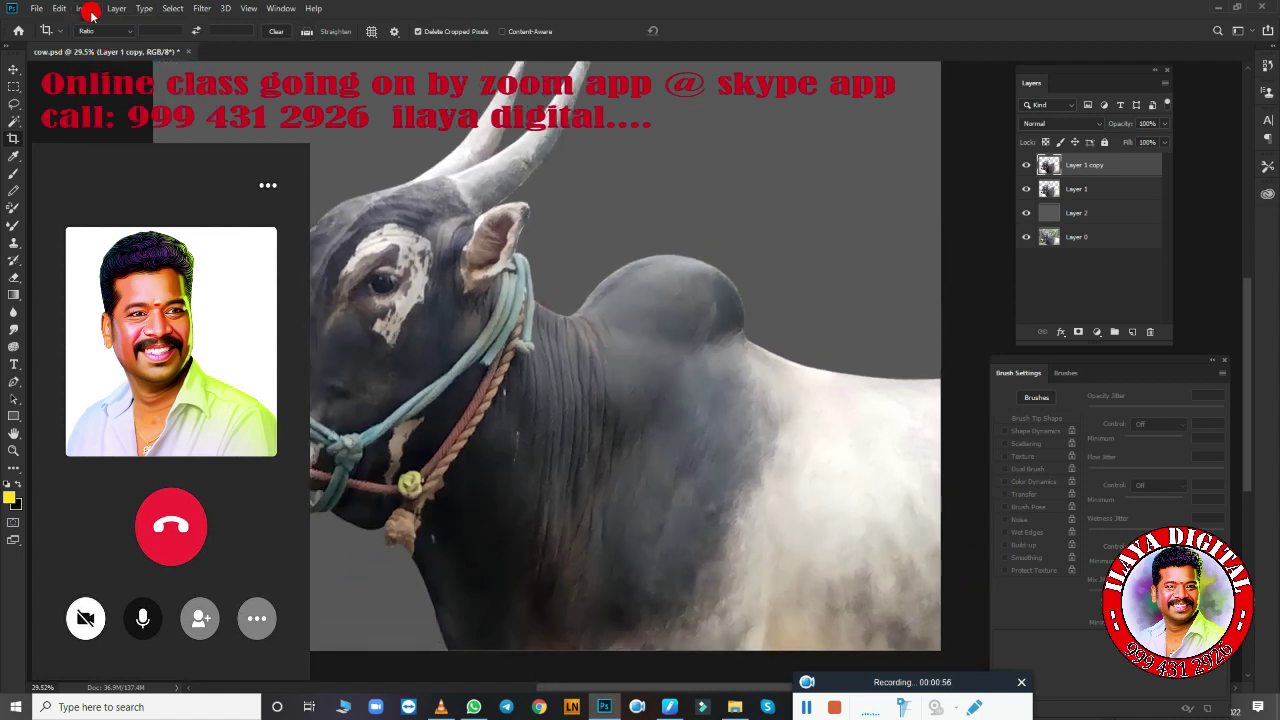
{"action": "left_click", "coordinate": [90, 30]}
{"action": "left_click", "coordinate": [100, 76]}
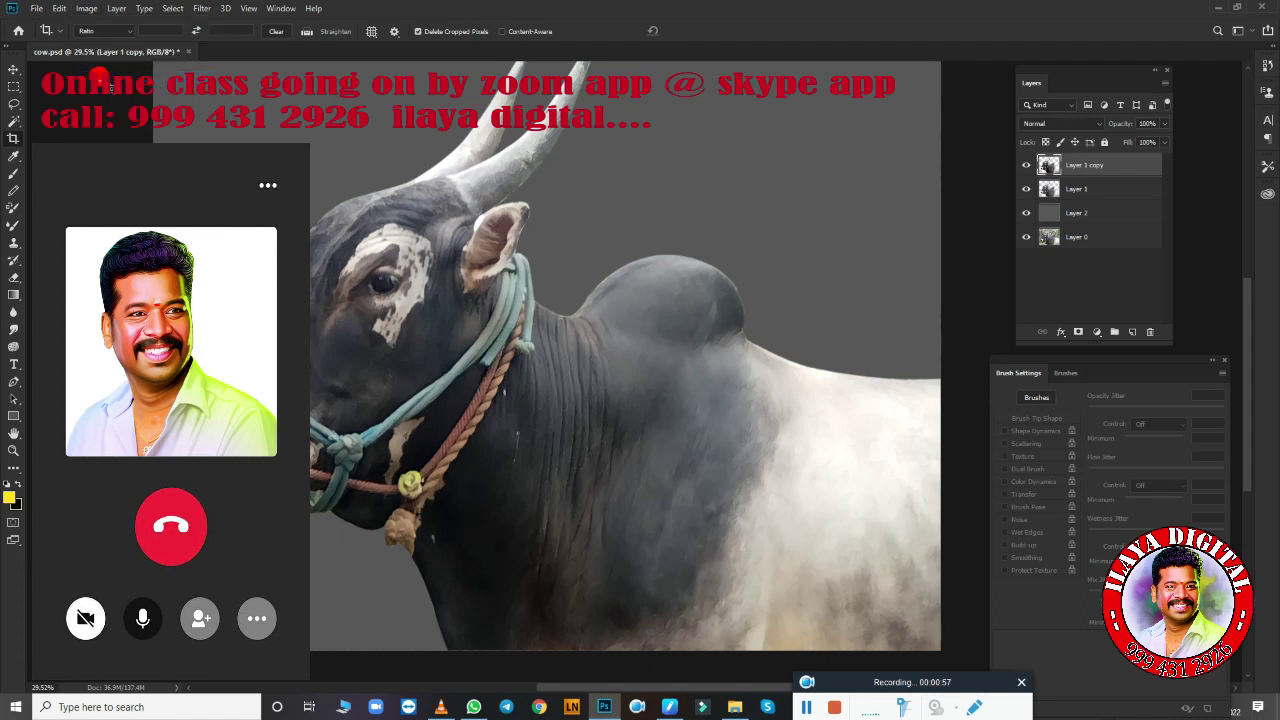
{"action": "left_click", "coordinate": [88, 28]}
{"action": "left_click", "coordinate": [105, 92]}
Try Color Burn, Lighten, Overlay, Linear Light, Hard Mix and Pin Light on Layer 1 copy.
{"action": "left_click", "coordinate": [1062, 123]}
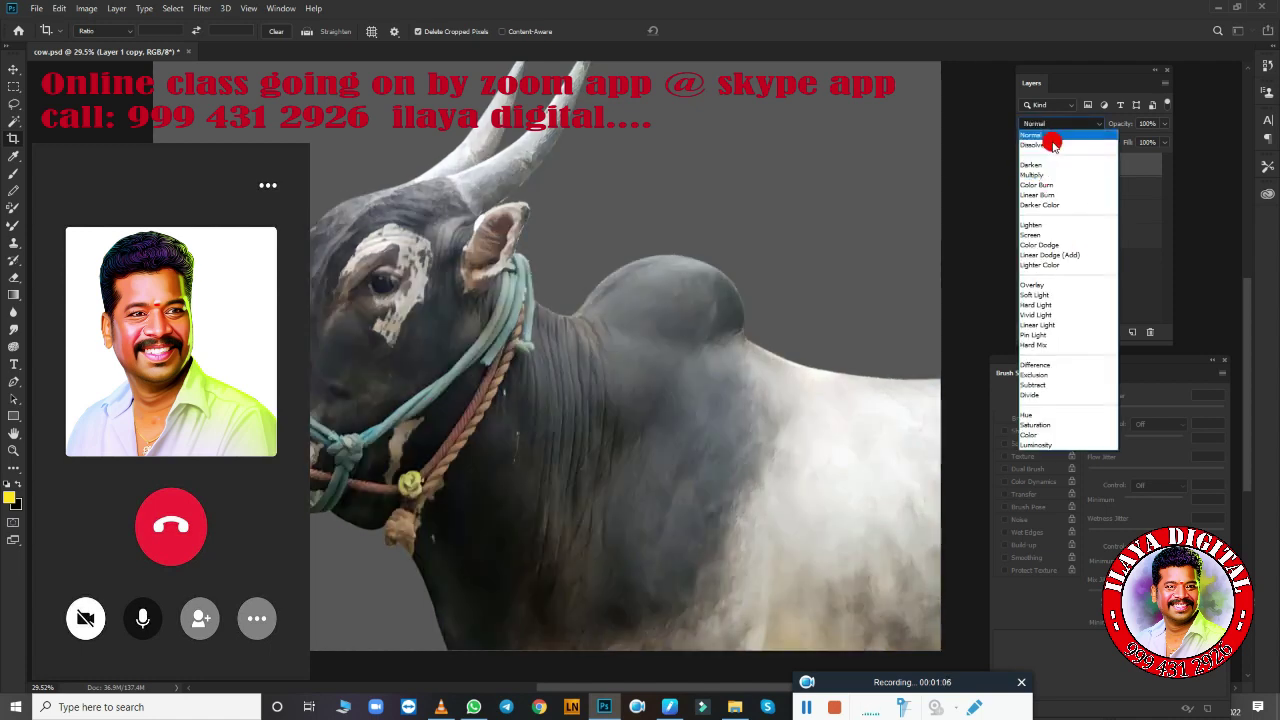
{"action": "left_click", "coordinate": [1055, 144]}
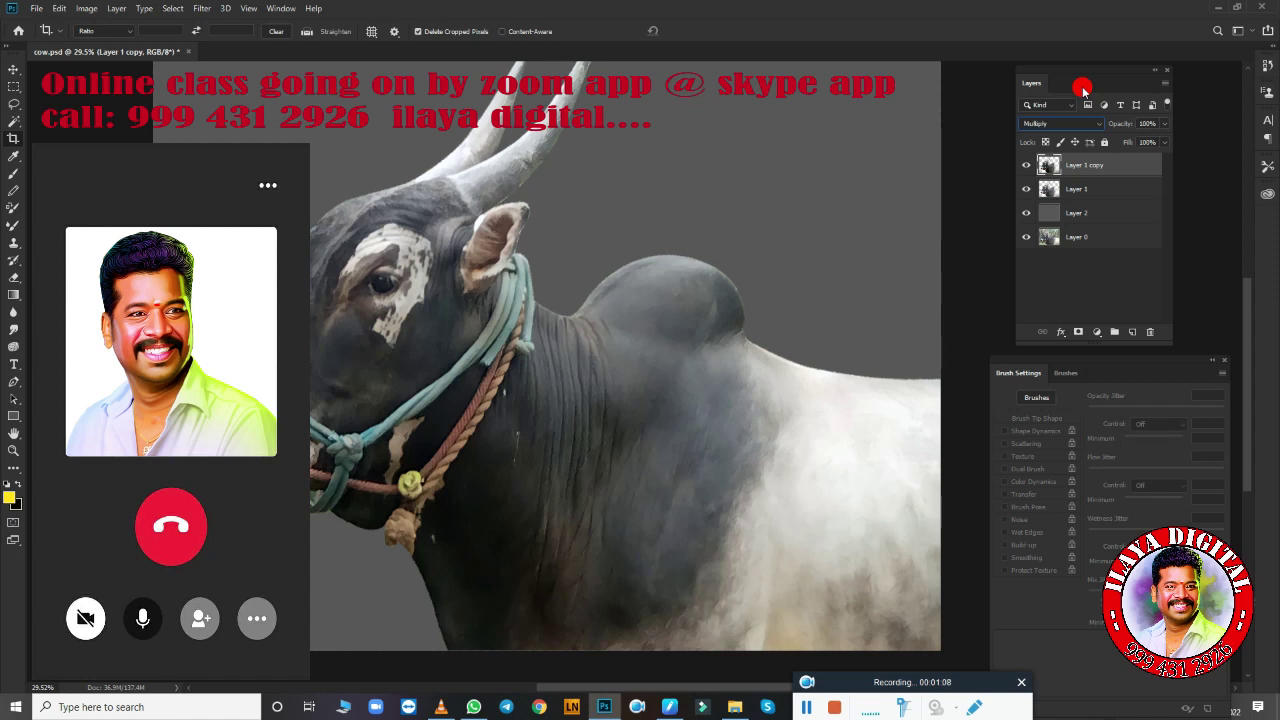
{"action": "key", "text": "Down"}
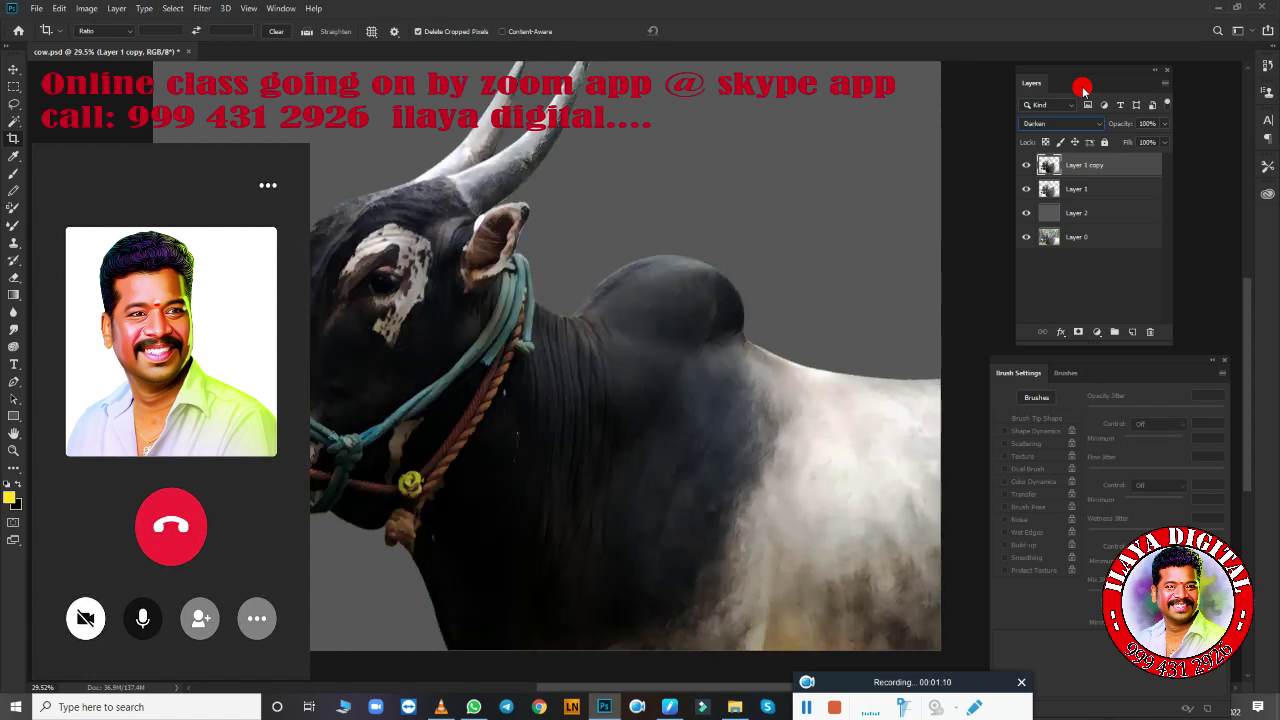
{"action": "key", "text": "Down"}
{"action": "key", "text": "Down"}
{"action": "key", "text": "Down"}
{"action": "key", "text": "Down"}
{"action": "key", "text": "Down"}
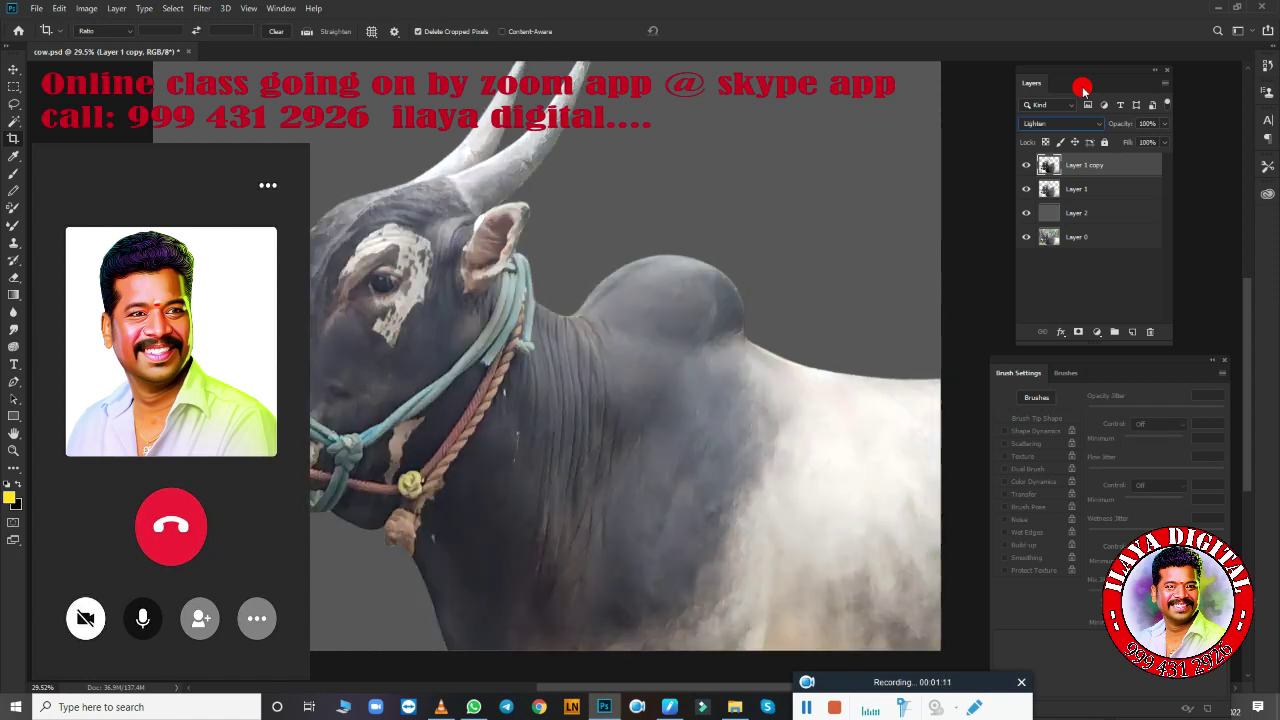
{"action": "key", "text": "Down"}
{"action": "key", "text": "Down"}
{"action": "key", "text": "Down"}
{"action": "key", "text": "Down"}
{"action": "key", "text": "Down"}
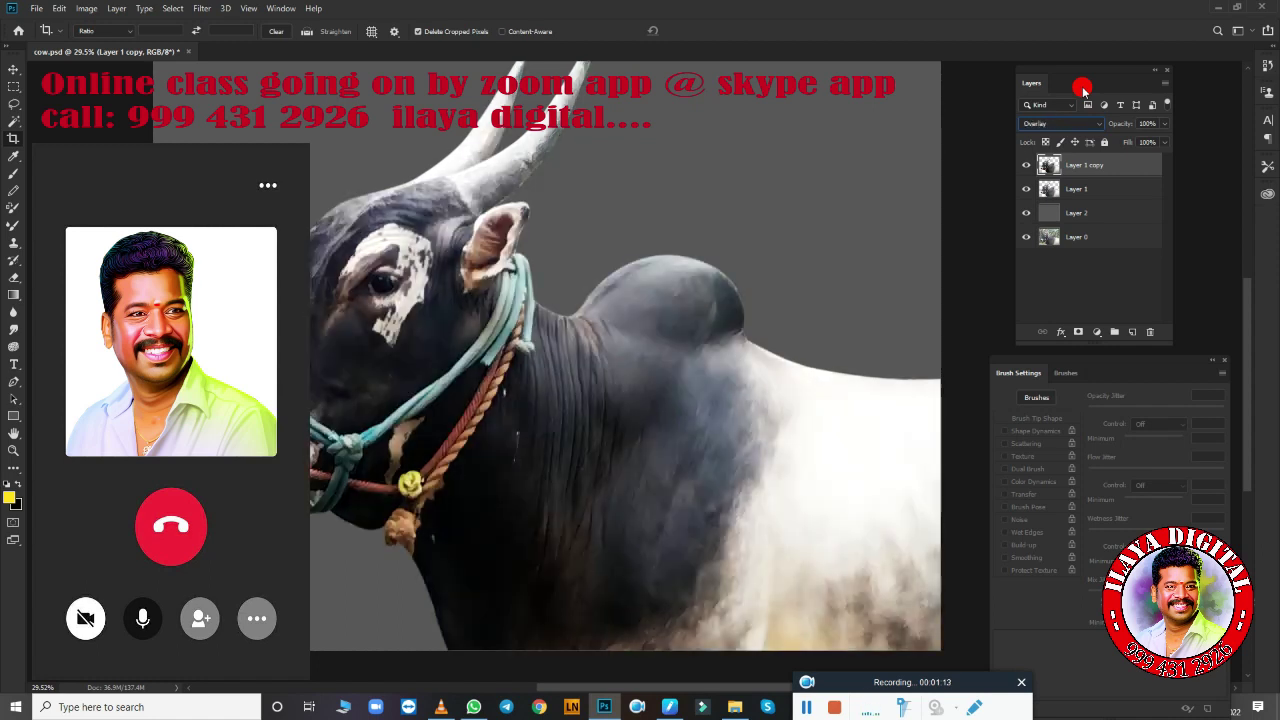
{"action": "key", "text": "Down"}
{"action": "key", "text": "Down"}
{"action": "key", "text": "Down"}
{"action": "key", "text": "Down"}
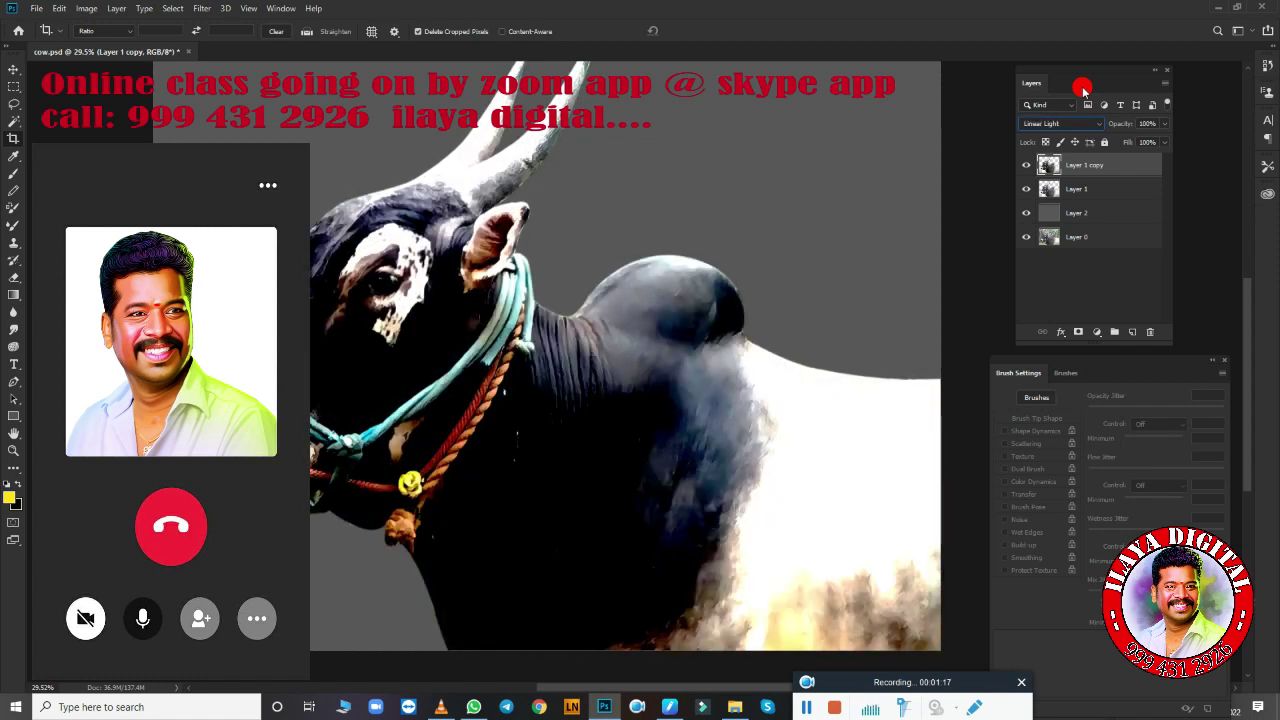
{"action": "key", "text": "Down"}
{"action": "key", "text": "Down"}
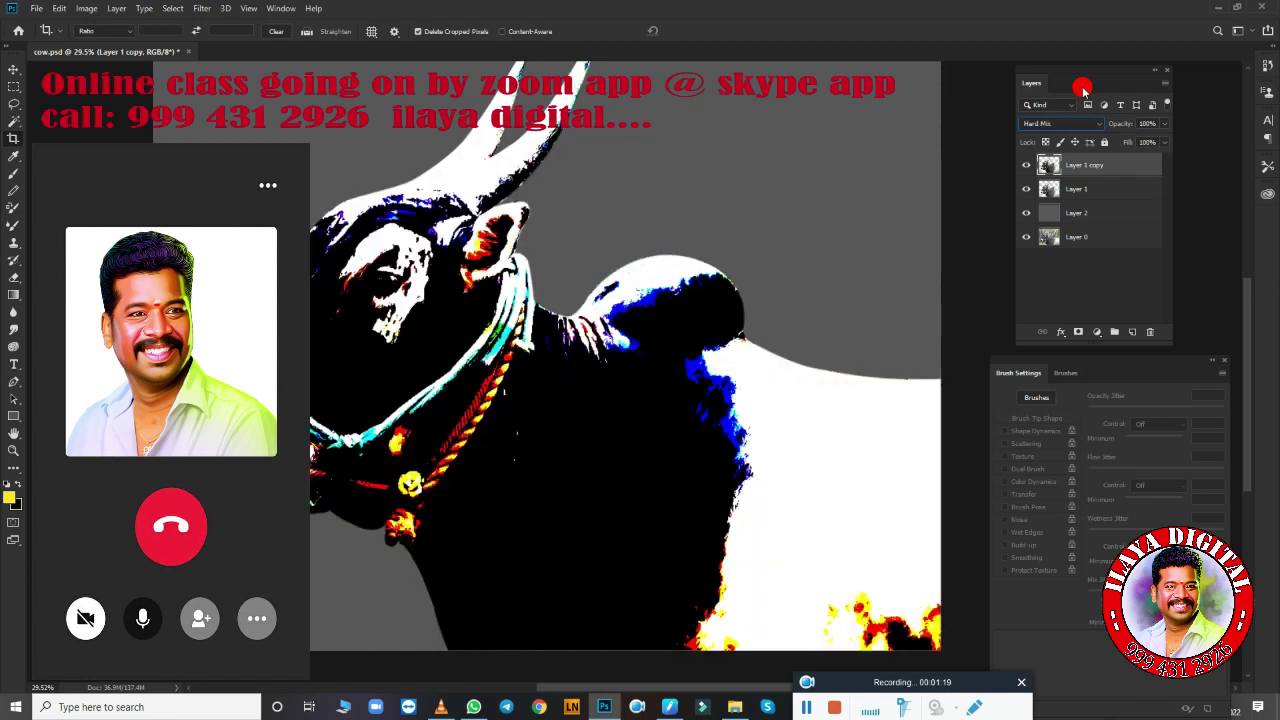
{"action": "key", "text": "Down"}
{"action": "key", "text": "Down"}
{"action": "key", "text": "Down"}
{"action": "key", "text": "Down"}
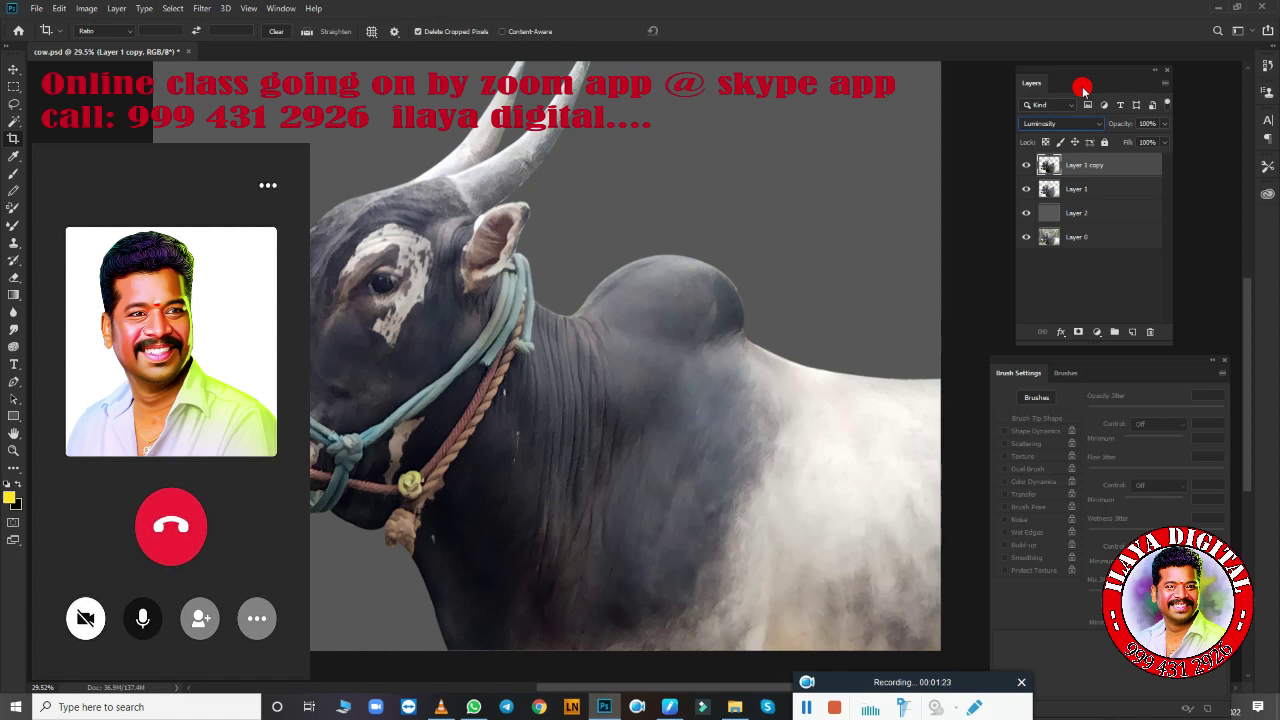
{"action": "key", "text": "Up"}
{"action": "key", "text": "Up"}
{"action": "key", "text": "Up"}
{"action": "key", "text": "Up"}
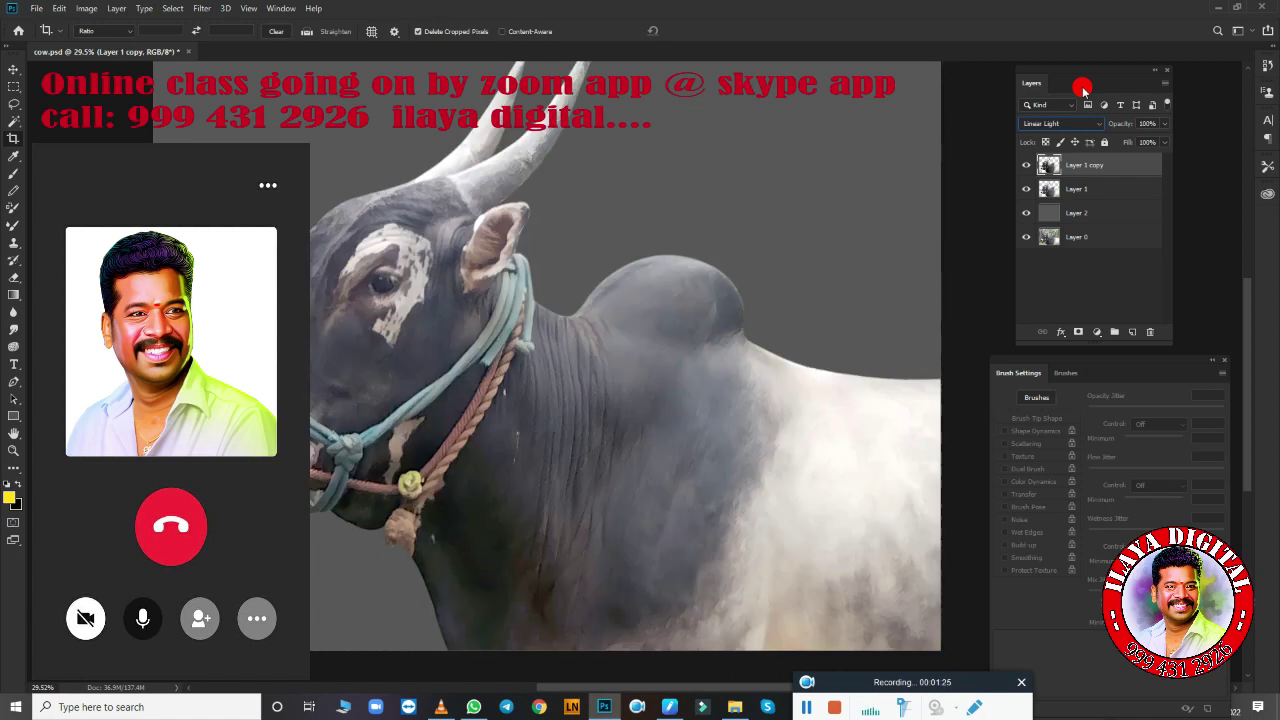
{"action": "key", "text": "Up"}
{"action": "key", "text": "Up"}
Try Difference, Hue, Hard Light, Color Dodge, Screen and Multiply, settling on Darken.
{"action": "key", "text": "Down"}
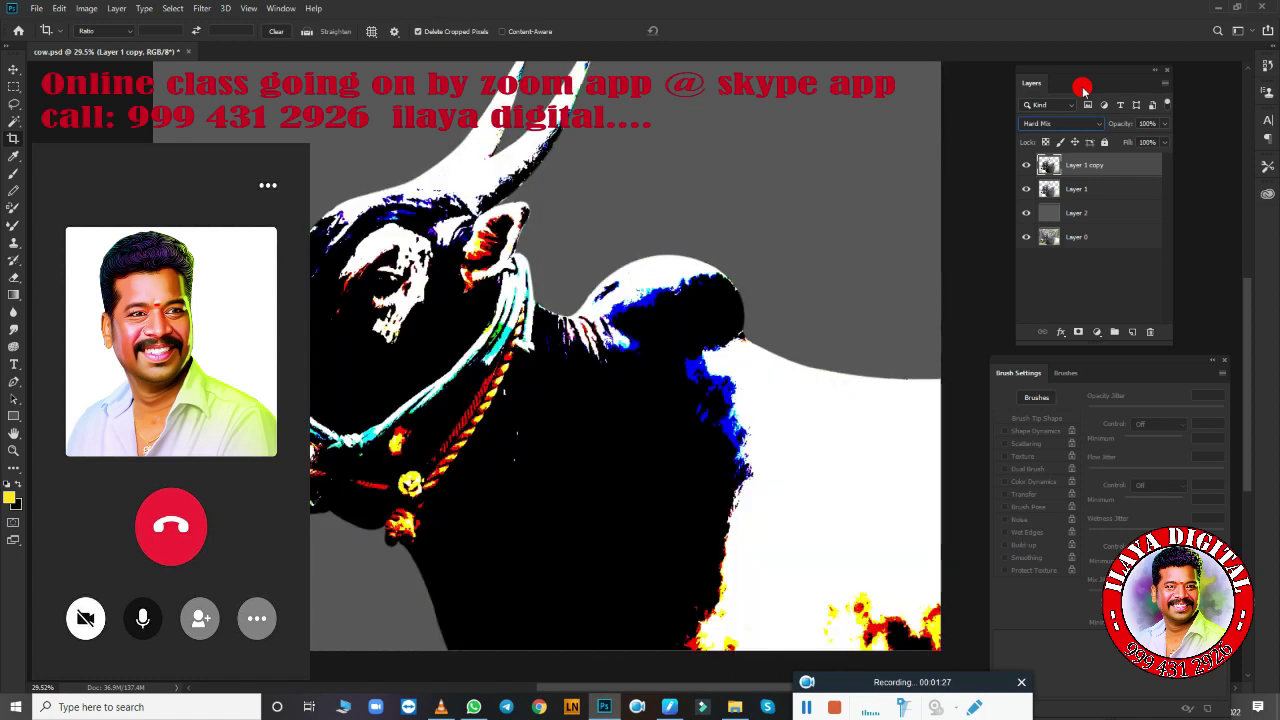
{"action": "key", "text": "Down"}
{"action": "key", "text": "Down"}
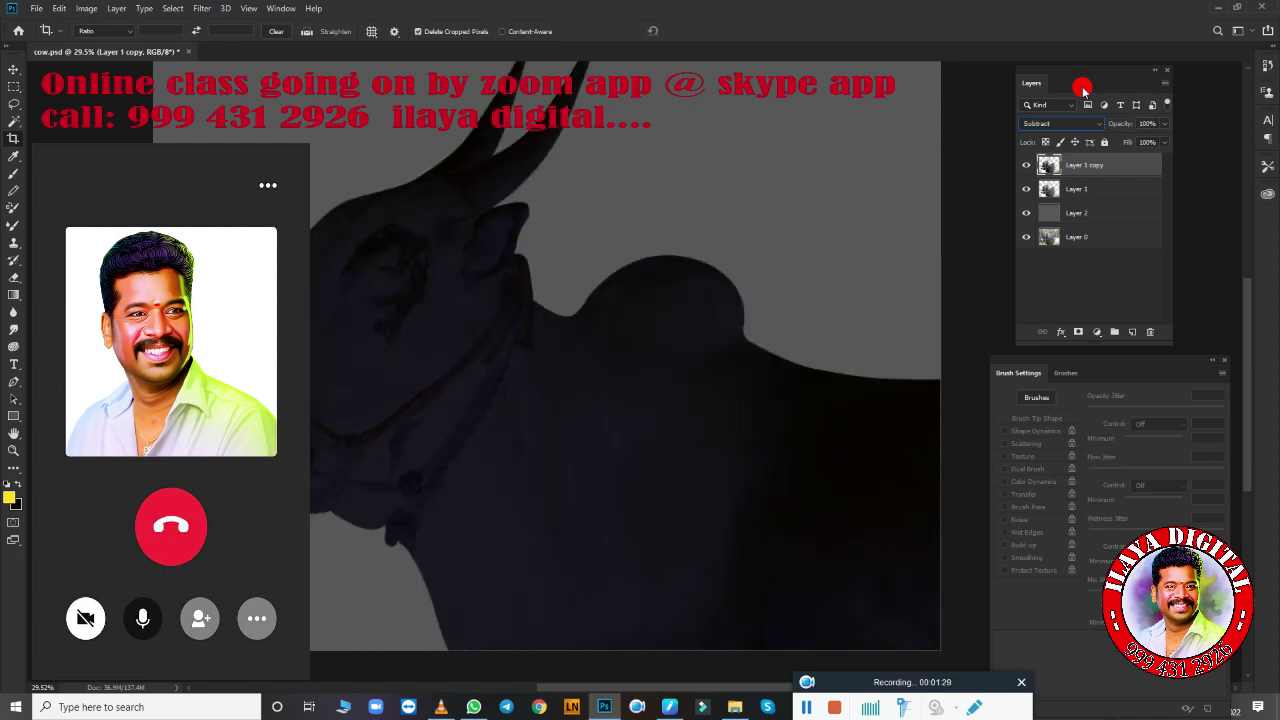
{"action": "key", "text": "Down"}
{"action": "key", "text": "Down"}
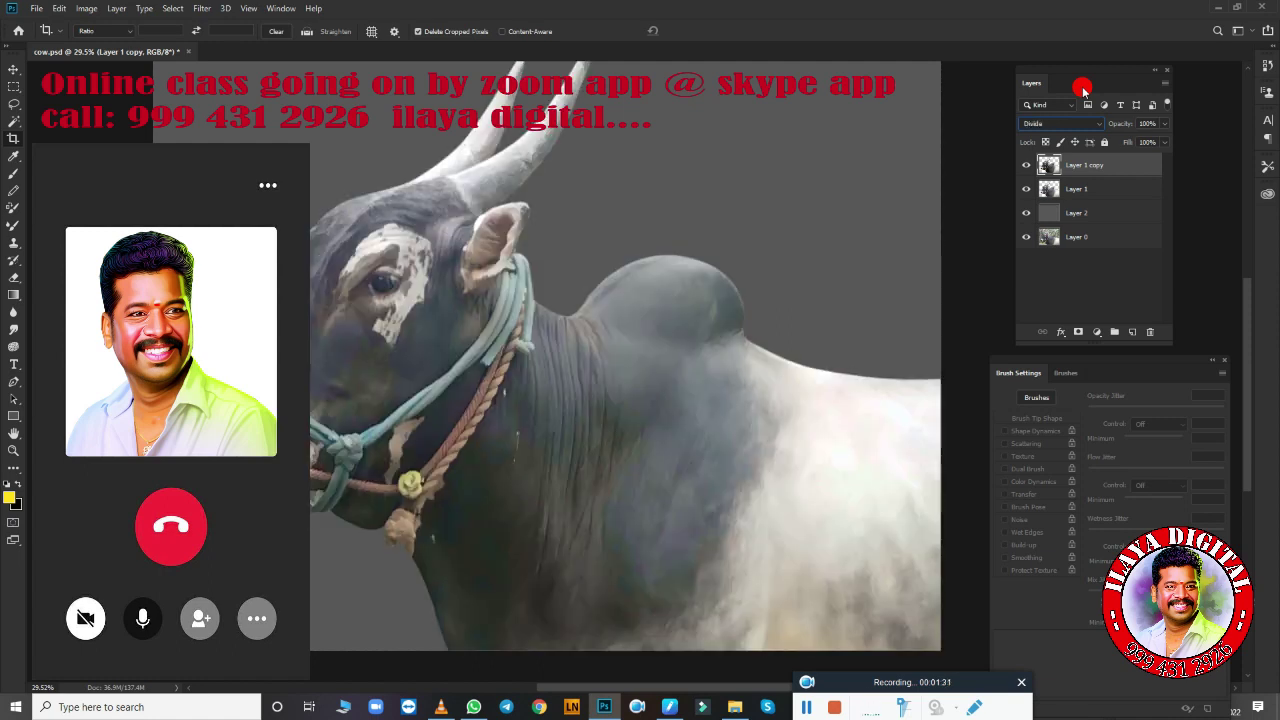
{"action": "key", "text": "Up"}
{"action": "key", "text": "Up"}
{"action": "key", "text": "Up"}
{"action": "key", "text": "Up"}
{"action": "key", "text": "Up"}
{"action": "key", "text": "Up"}
{"action": "key", "text": "Up"}
{"action": "key", "text": "Up"}
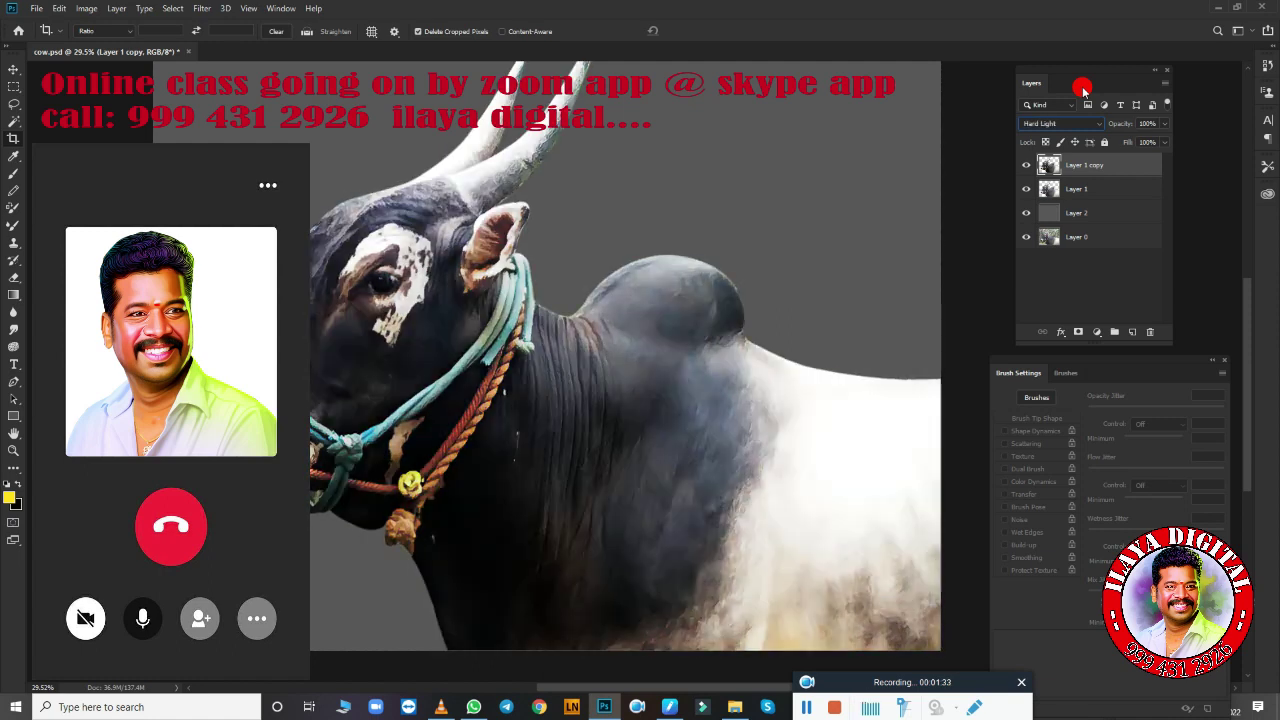
{"action": "key", "text": "Up"}
{"action": "key", "text": "Up"}
{"action": "key", "text": "Up"}
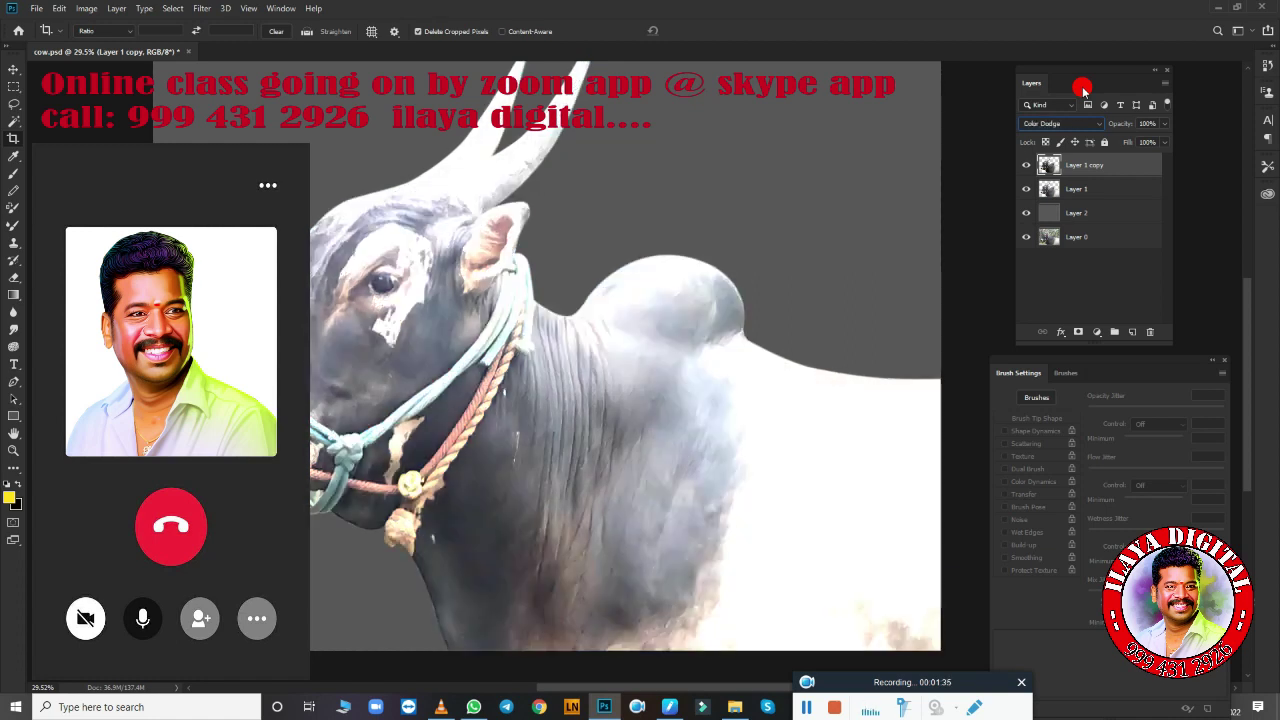
{"action": "key", "text": "Up"}
{"action": "key", "text": "Up"}
{"action": "key", "text": "Up"}
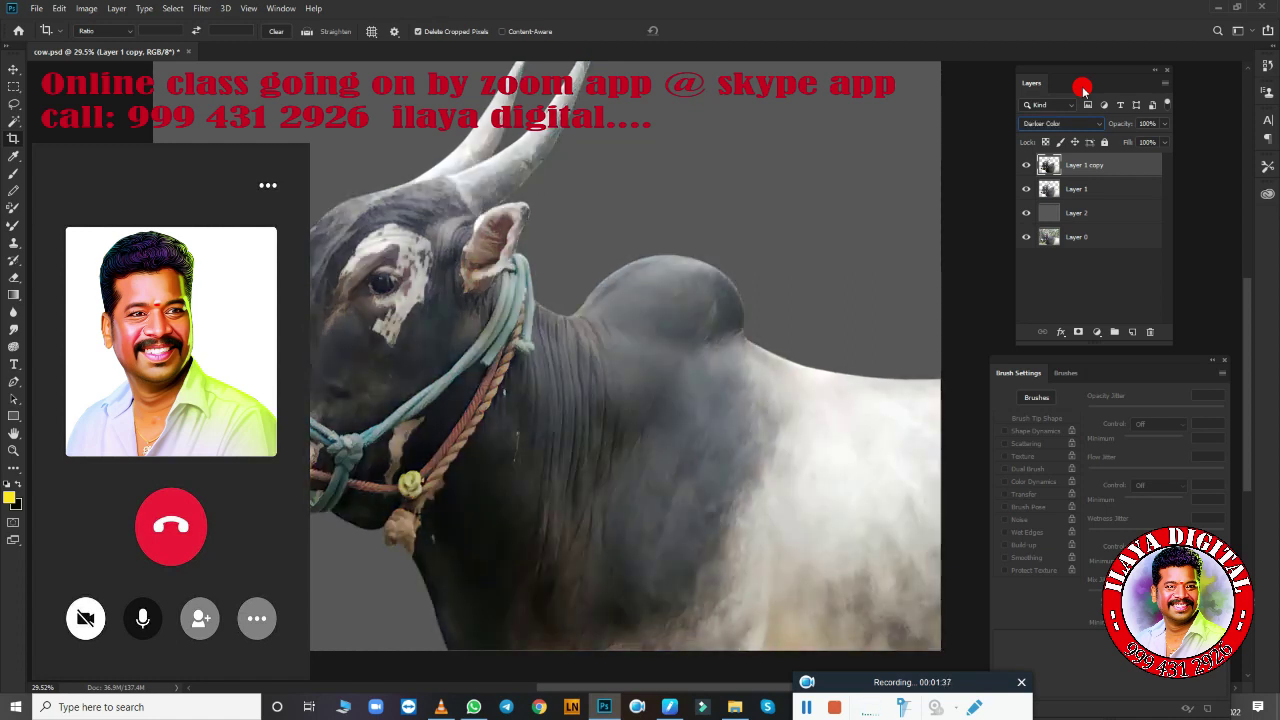
{"action": "key", "text": "Up"}
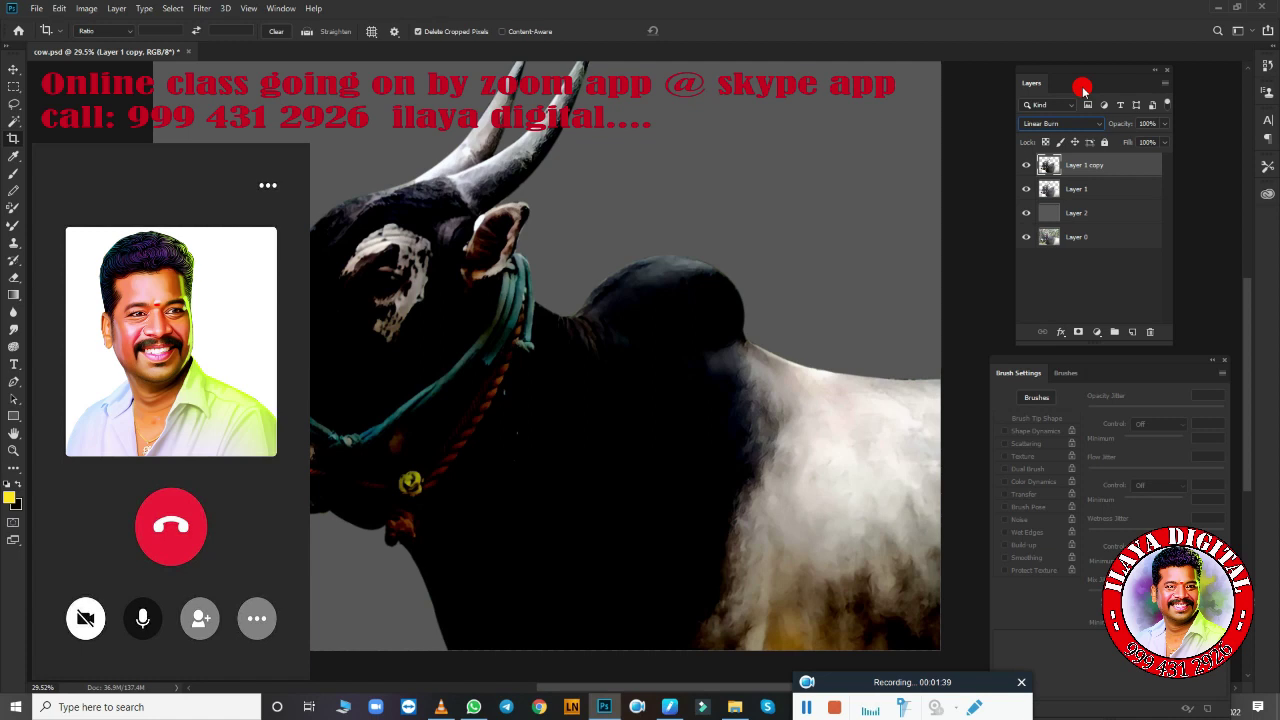
{"action": "key", "text": "Up"}
{"action": "key", "text": "Up"}
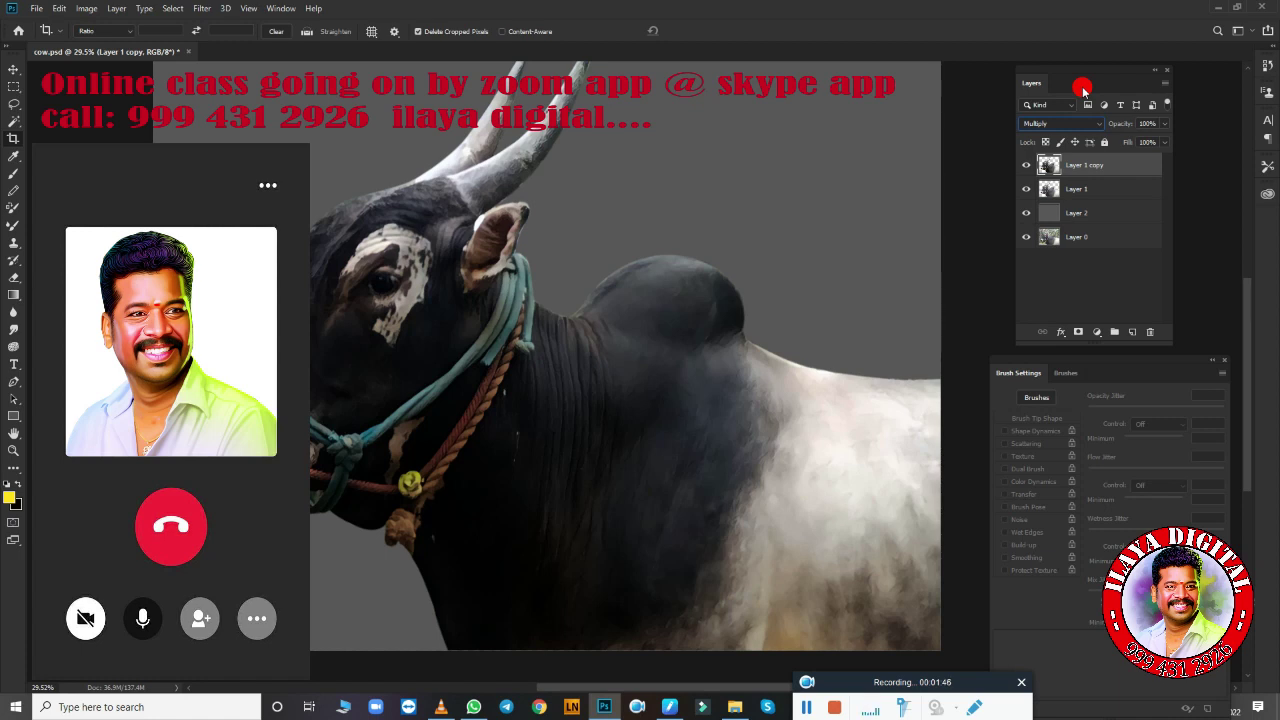
{"action": "key", "text": "Down"}
{"action": "key", "text": "Up"}
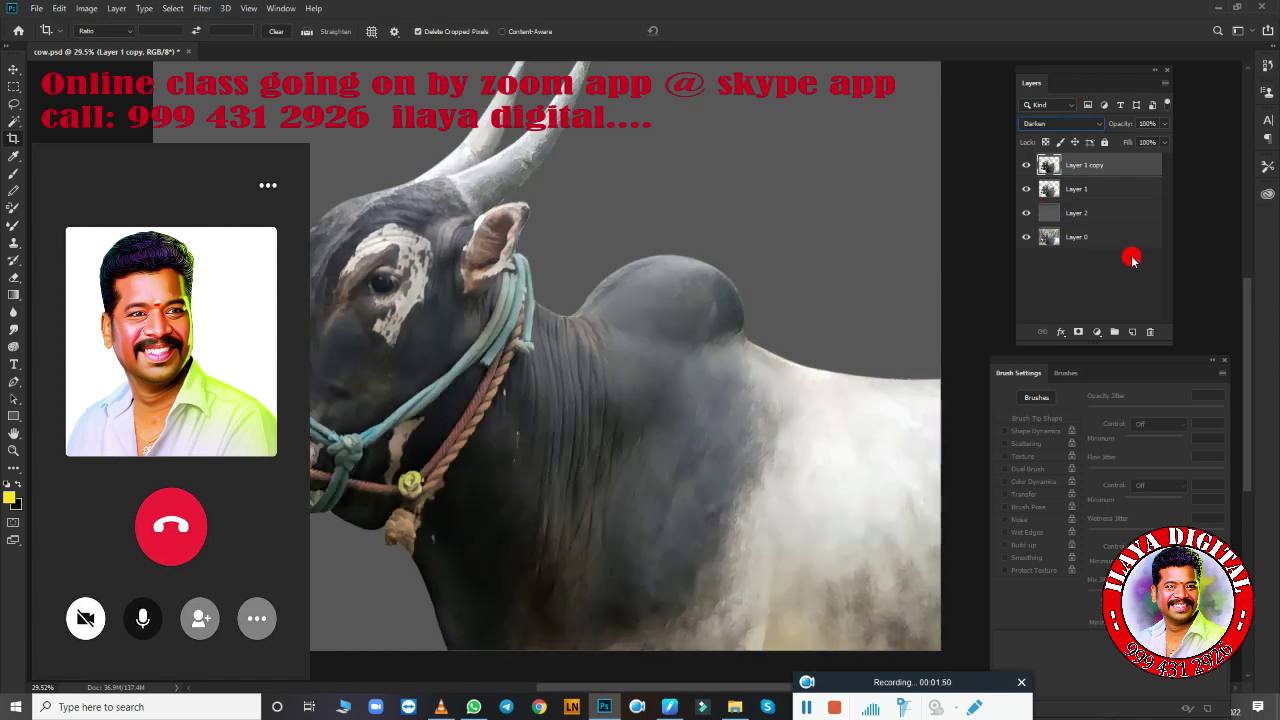
Reset Layer 1 copy to Normal and apply Brightness -21, Contrast 51.
{"action": "left_click", "coordinate": [1084, 127]}
{"action": "left_click", "coordinate": [1063, 127]}
{"action": "key", "text": "alt+i"}
{"action": "key", "text": "j"}
{"action": "key", "text": "b"}
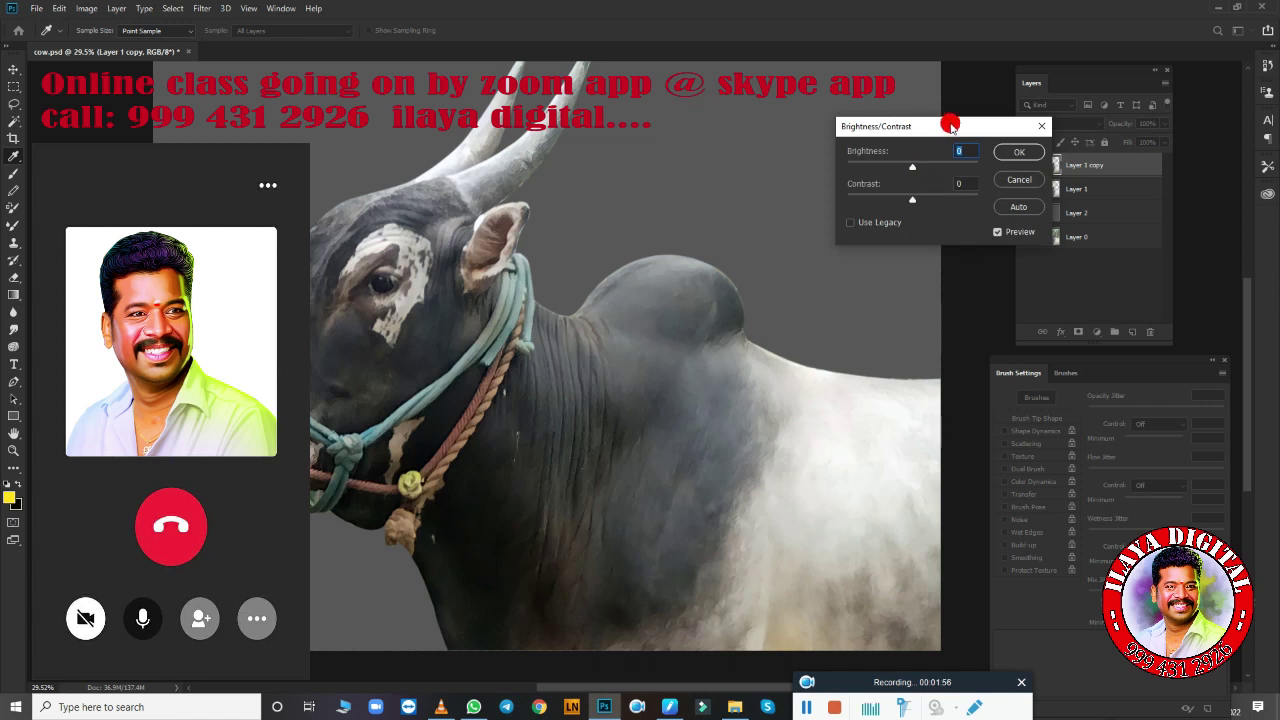
{"action": "left_click_drag", "start_coordinate": [951, 126], "coordinate": [827, 127]}
{"action": "mouse_move", "coordinate": [791, 170]}
{"action": "left_mouse_down"}
{"action": "mouse_move", "coordinate": [779, 170]}
{"action": "mouse_move", "coordinate": [824, 208]}
{"action": "left_mouse_up"}
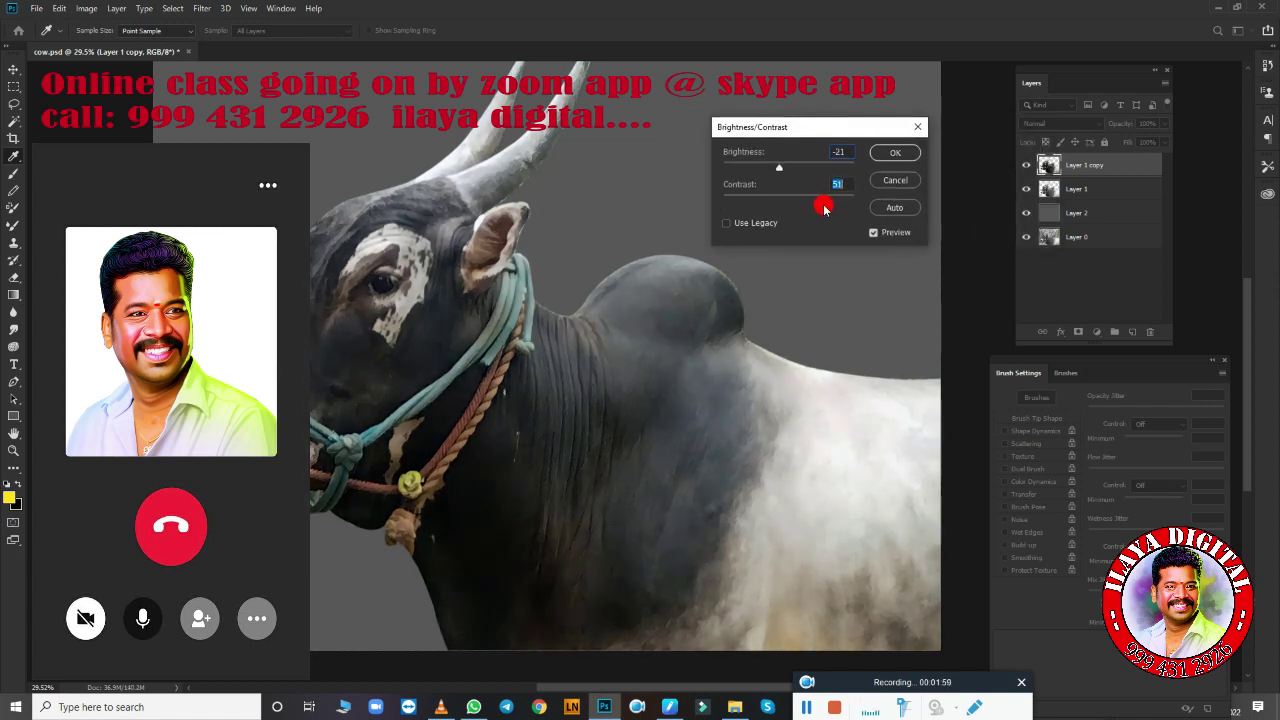
{"action": "left_click", "coordinate": [895, 152]}
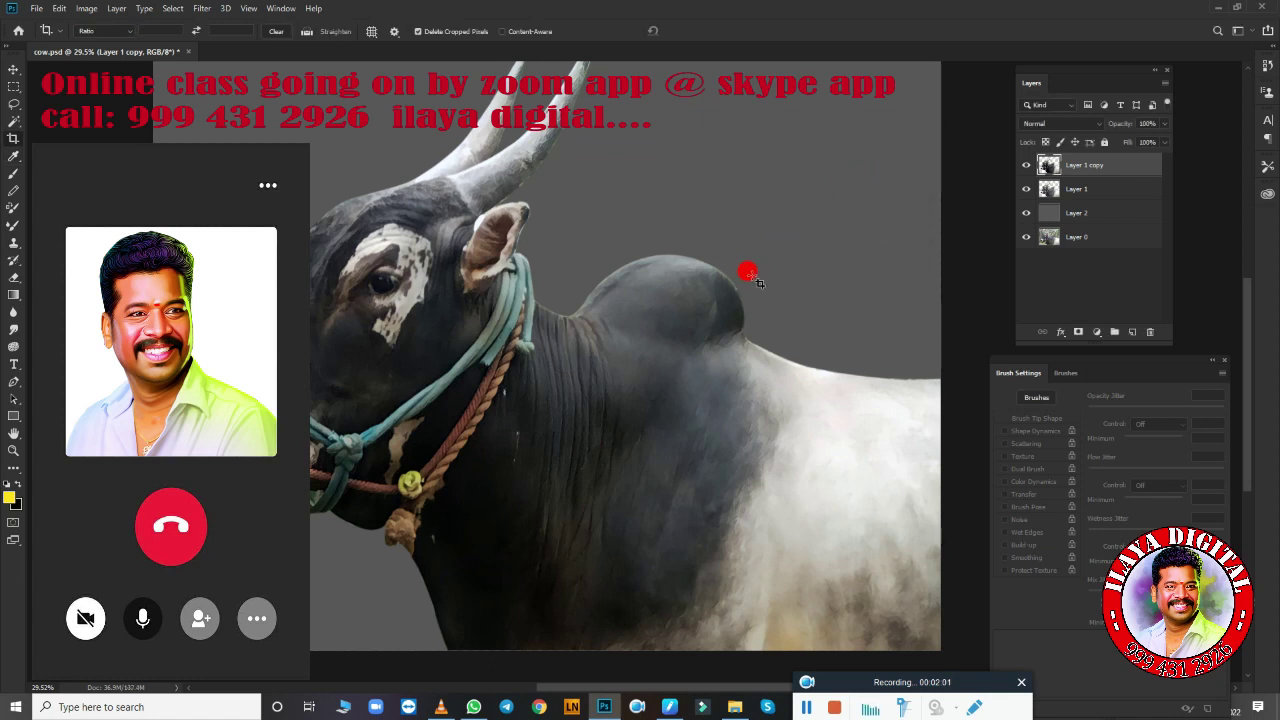
{"action": "key", "text": "ctrl+b"}
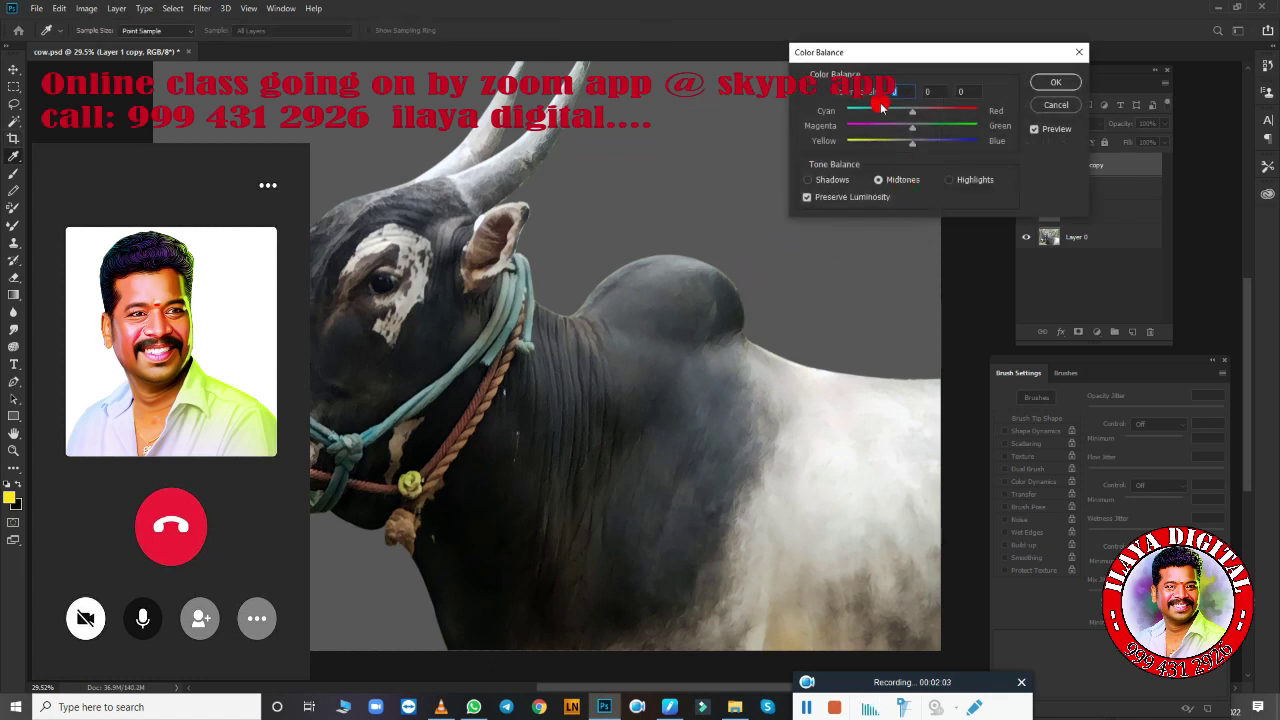
{"action": "left_click_drag", "start_coordinate": [915, 52], "coordinate": [806, 89]}
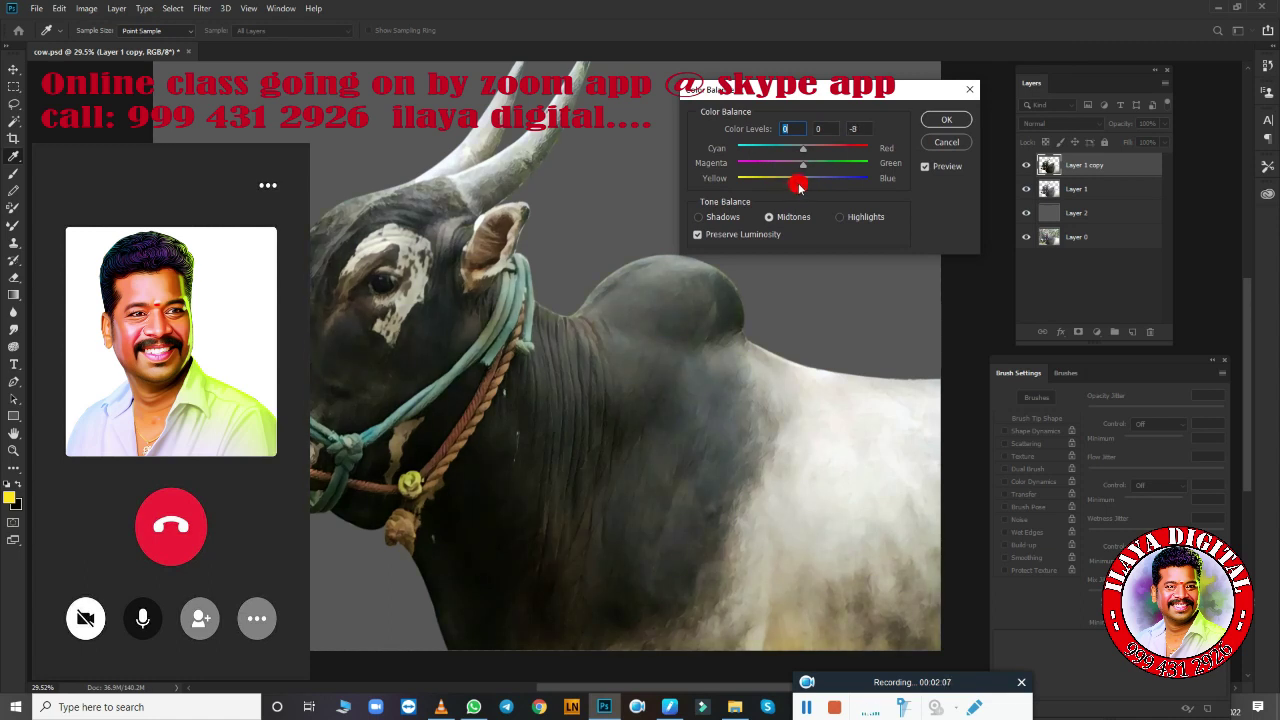
{"action": "mouse_move", "coordinate": [802, 148]}
{"action": "left_mouse_down"}
{"action": "mouse_move", "coordinate": [826, 148]}
{"action": "mouse_move", "coordinate": [782, 150]}
{"action": "mouse_move", "coordinate": [806, 167]}
{"action": "left_mouse_up"}
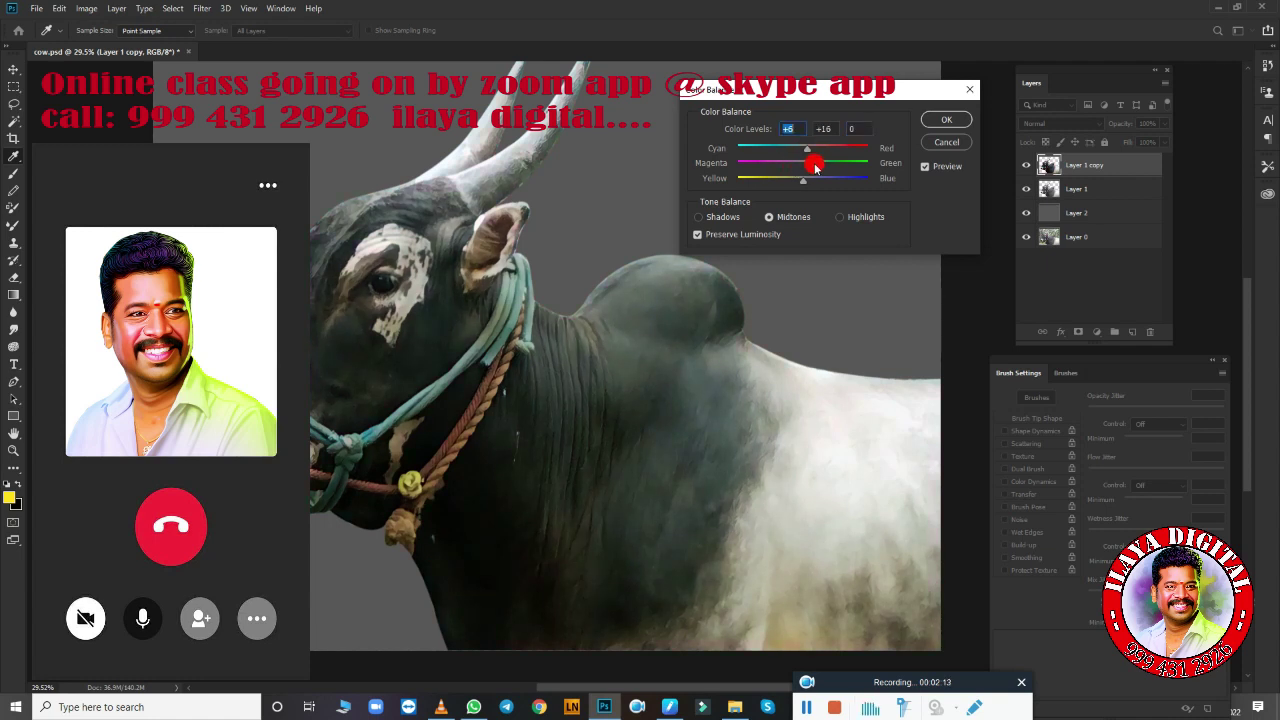
{"action": "left_click", "coordinate": [938, 143]}
Apply Curves with the black point moved in and the white point at input 227.
{"action": "key", "text": "c"}
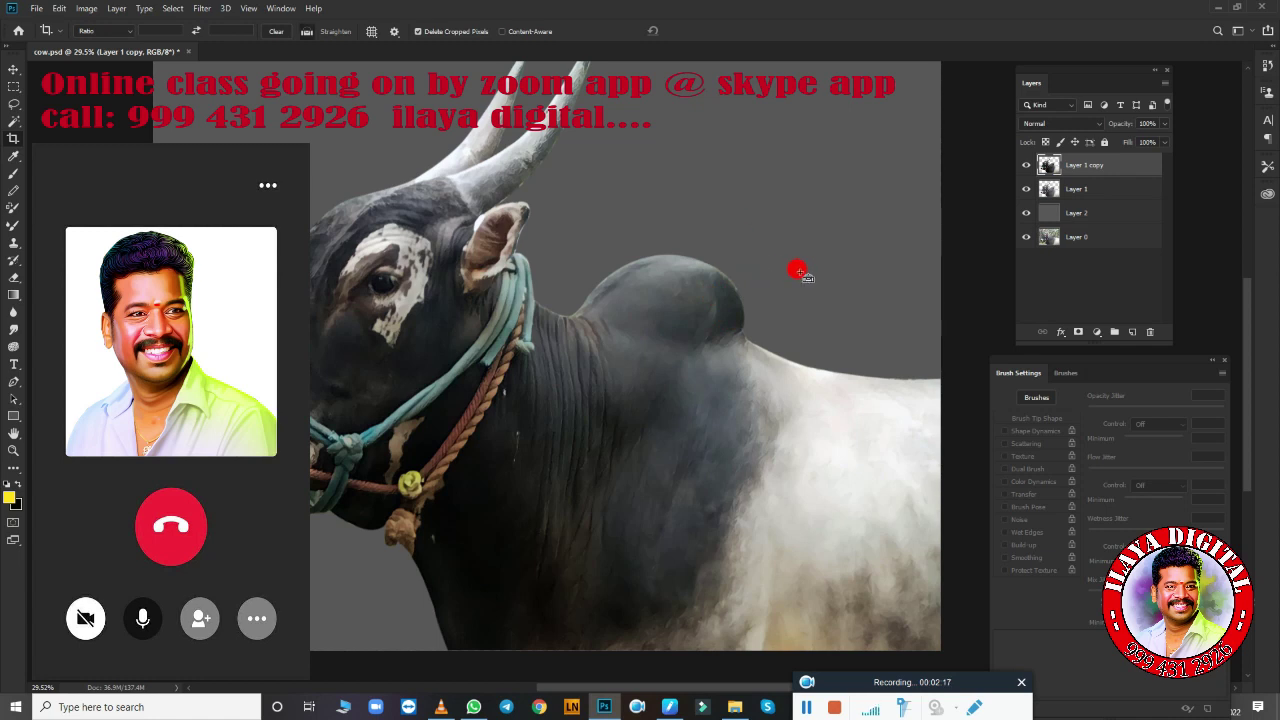
{"action": "key", "text": "ctrl+m"}
{"action": "left_click_drag", "start_coordinate": [821, 298], "coordinate": [829, 297]}
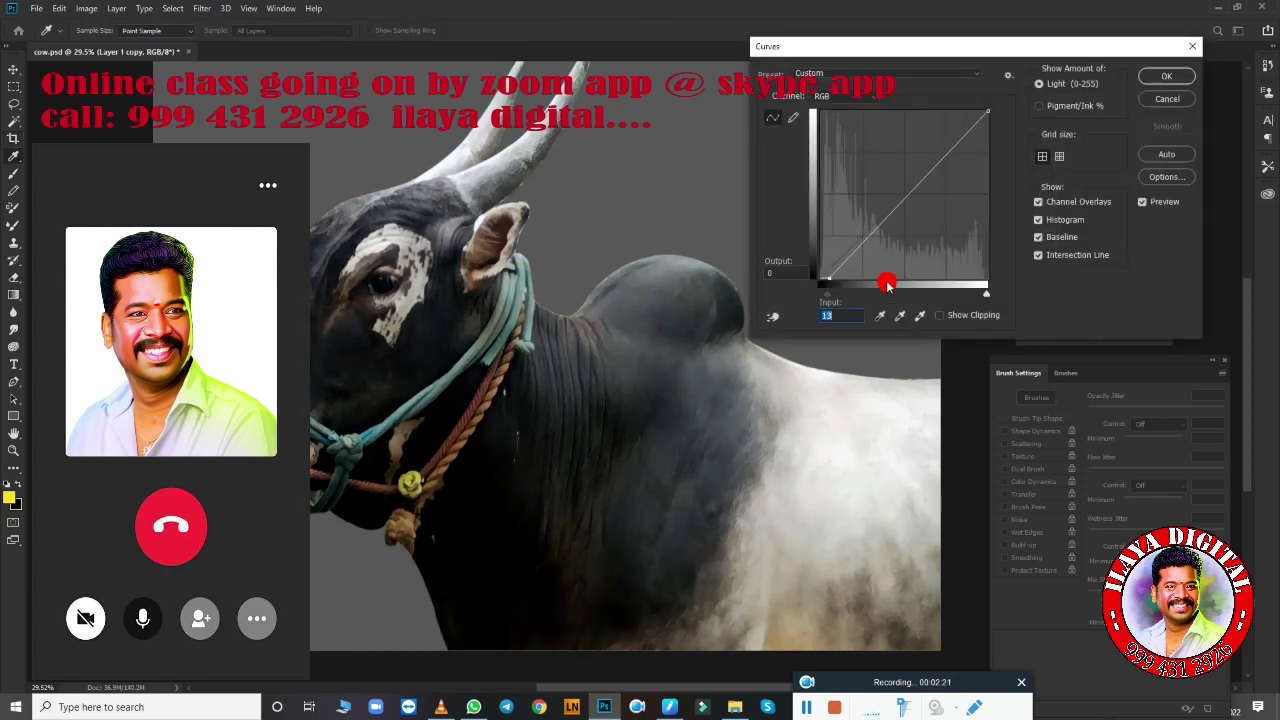
{"action": "left_click_drag", "start_coordinate": [984, 293], "coordinate": [967, 296]}
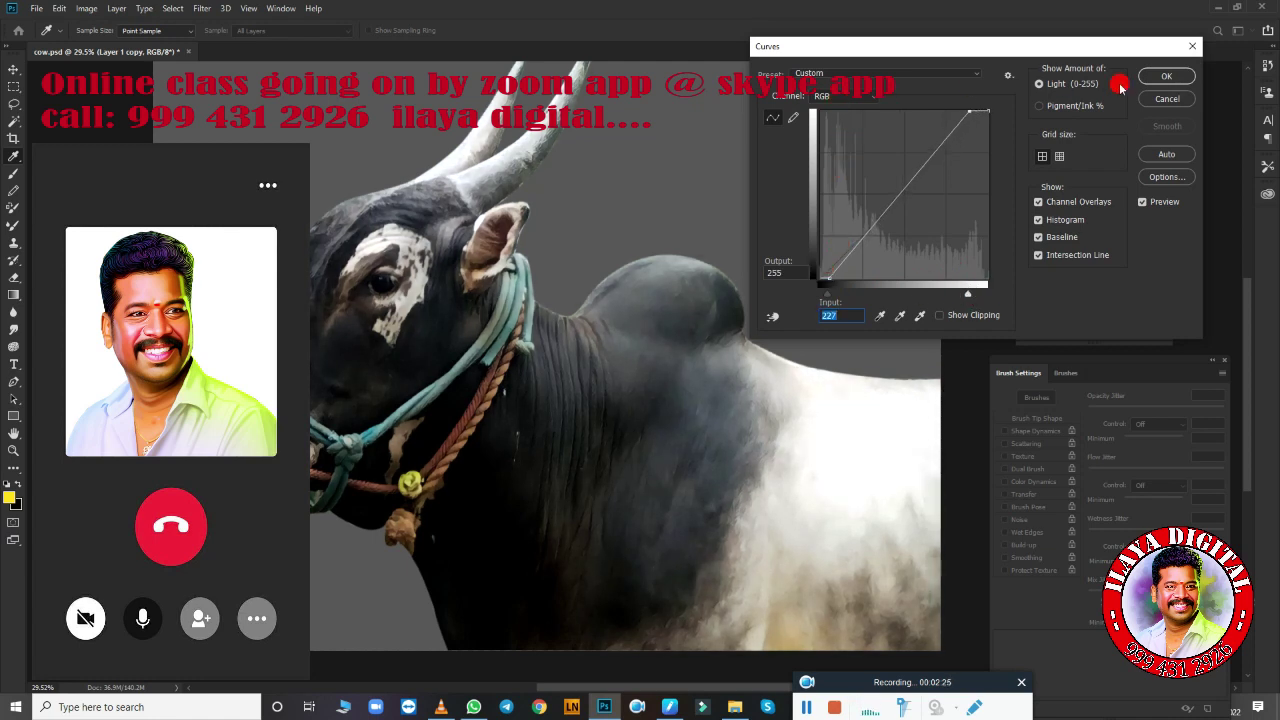
{"action": "left_click", "coordinate": [1160, 77]}
{"action": "key", "text": "c"}
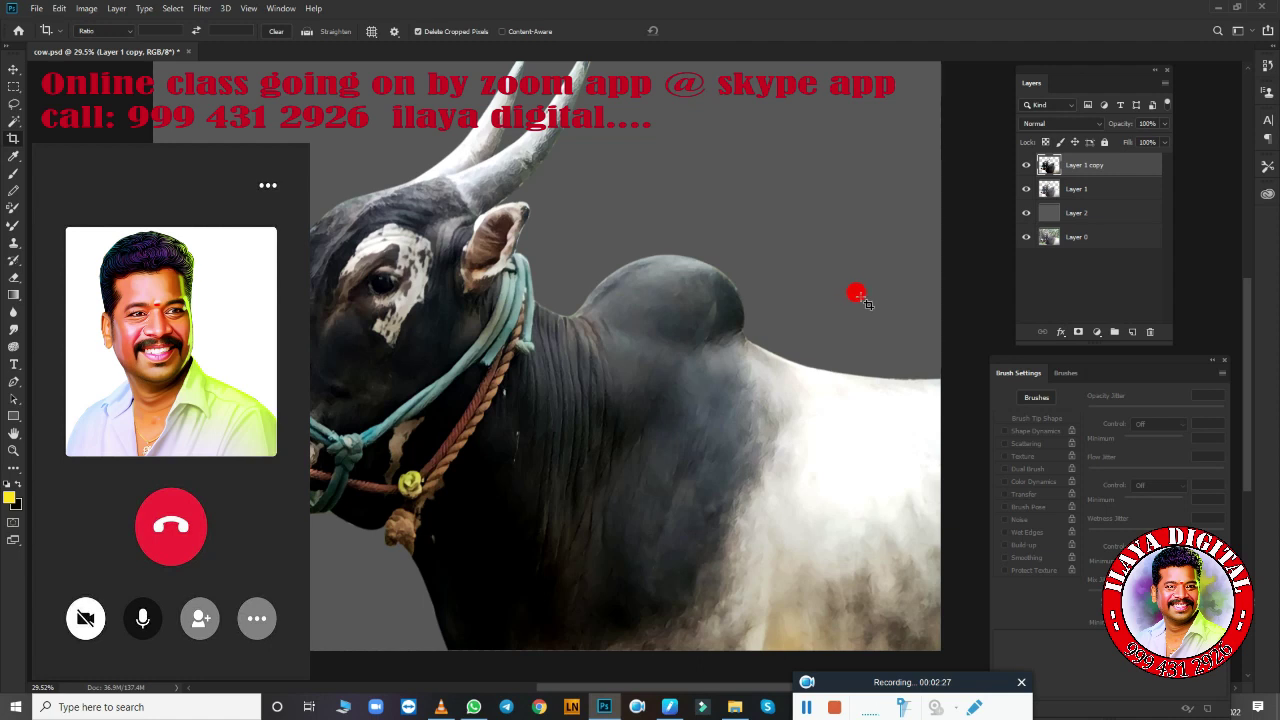
{"action": "key", "text": "ctrl+minus"}
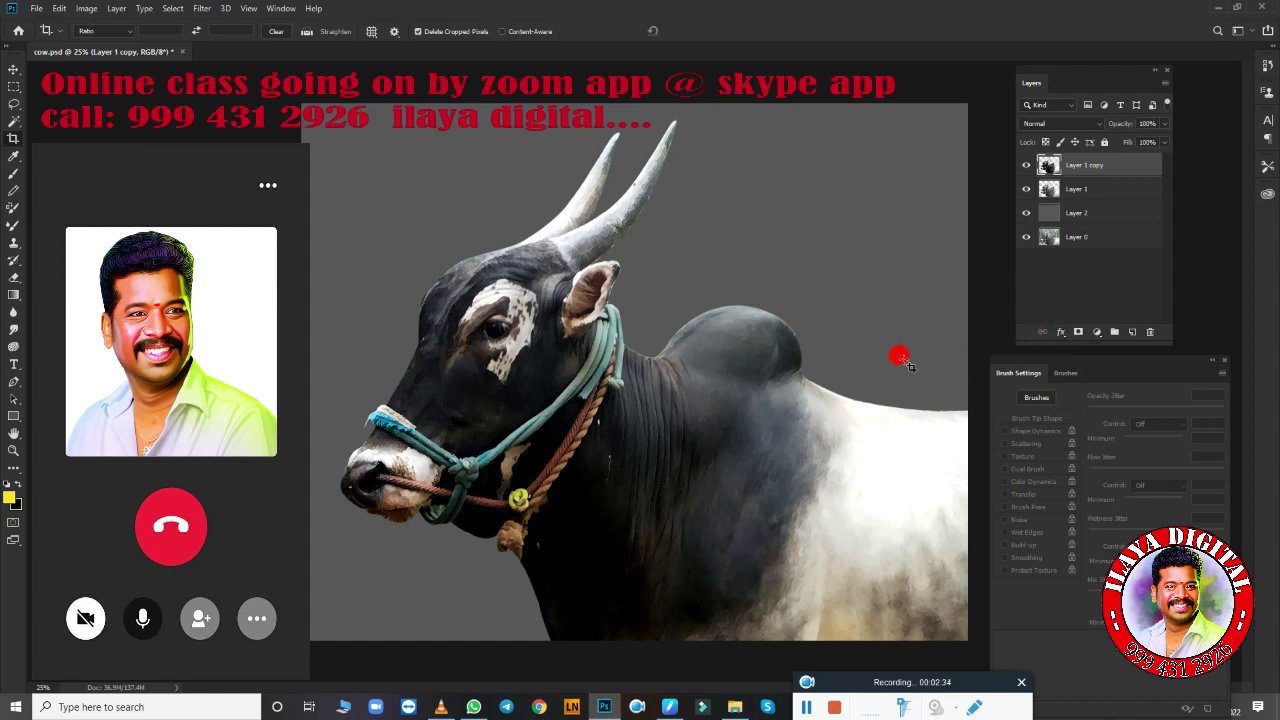
{"action": "left_click", "coordinate": [806, 707]}
{"action": "left_click", "coordinate": [807, 708]}
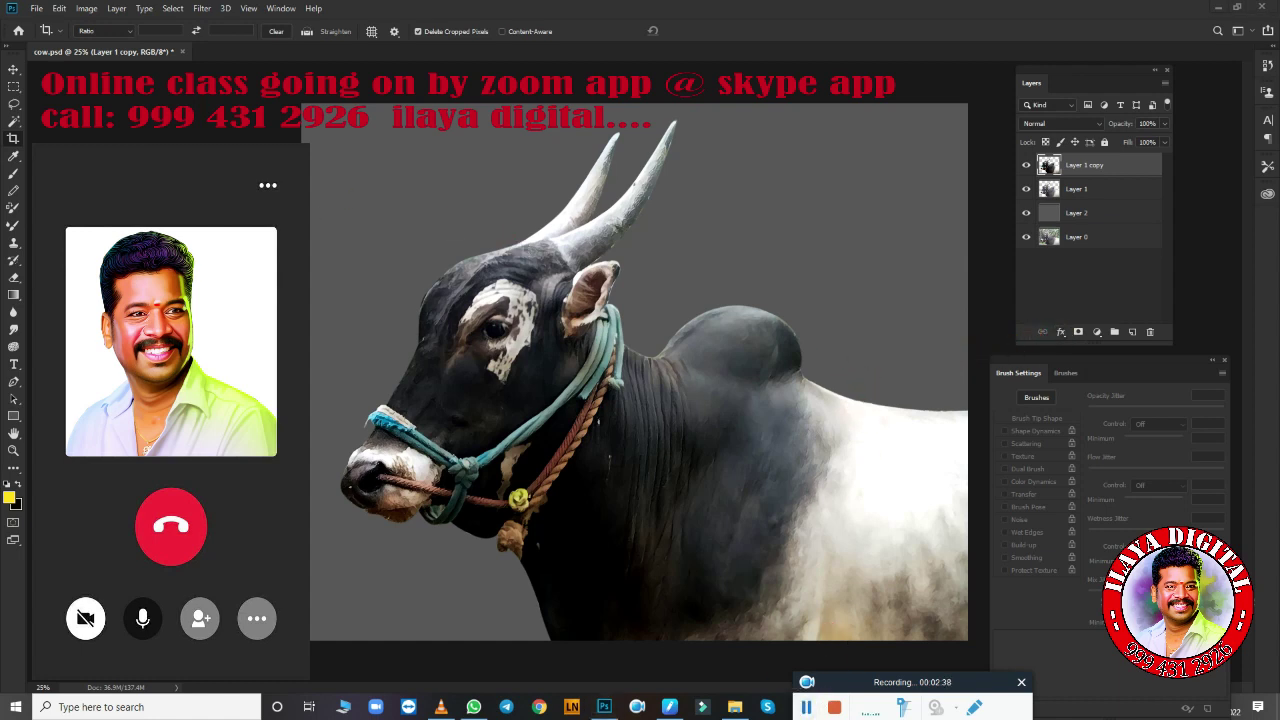
Apply Camera Raw with Temperature +14, Contrast +15, Highlights -18 and Vibrance +42.
{"action": "left_click", "coordinate": [196, 8]}
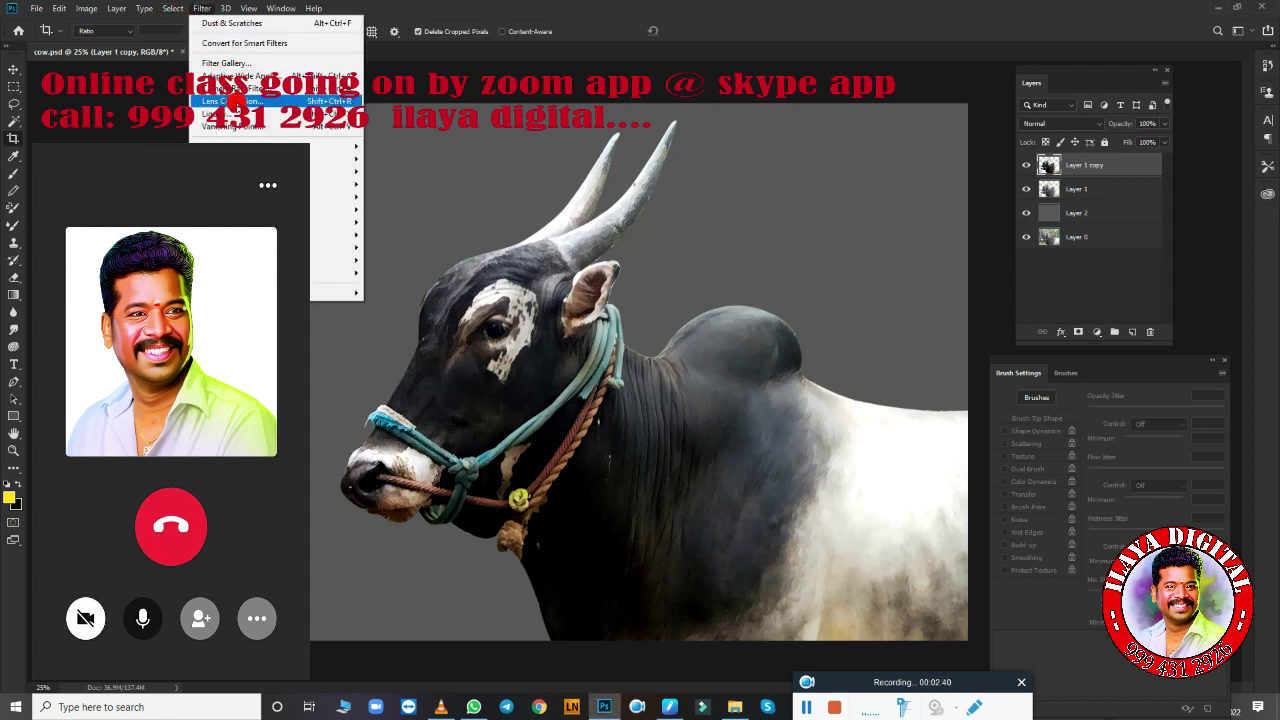
{"action": "left_click", "coordinate": [238, 88]}
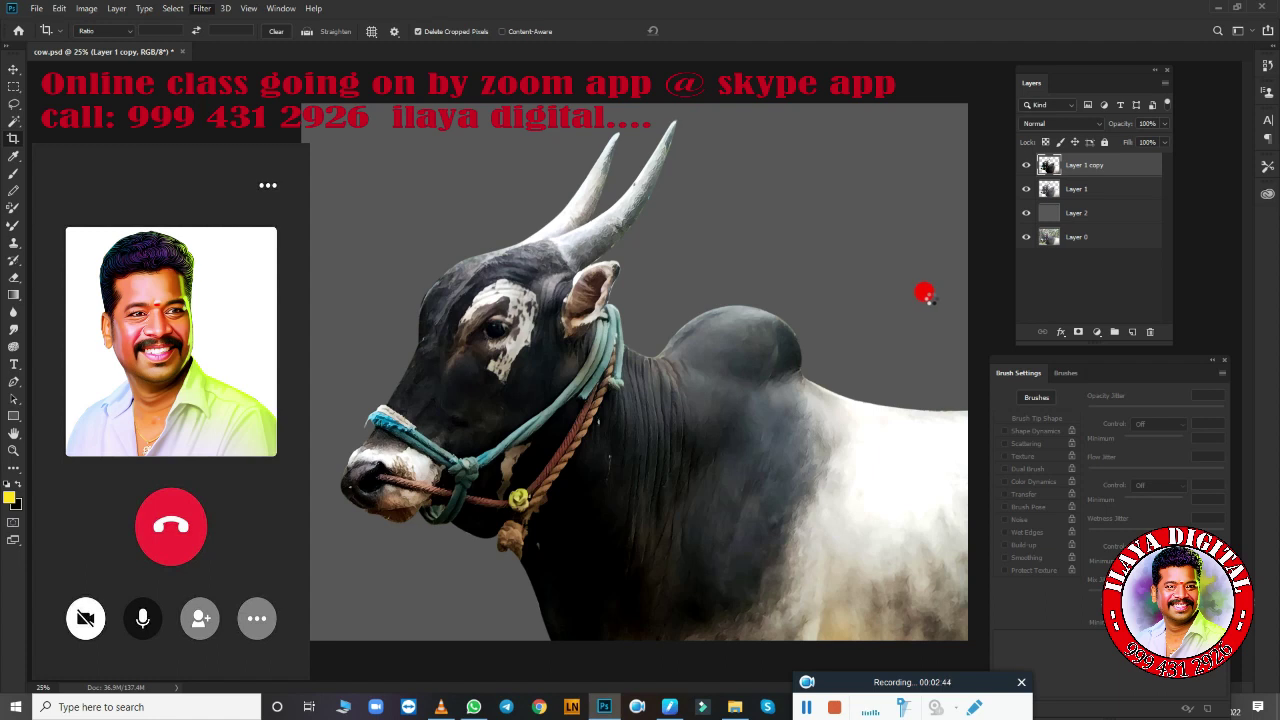
{"action": "scroll", "coordinate": [746, 317], "scroll_direction": "up", "scroll_amount": 3}
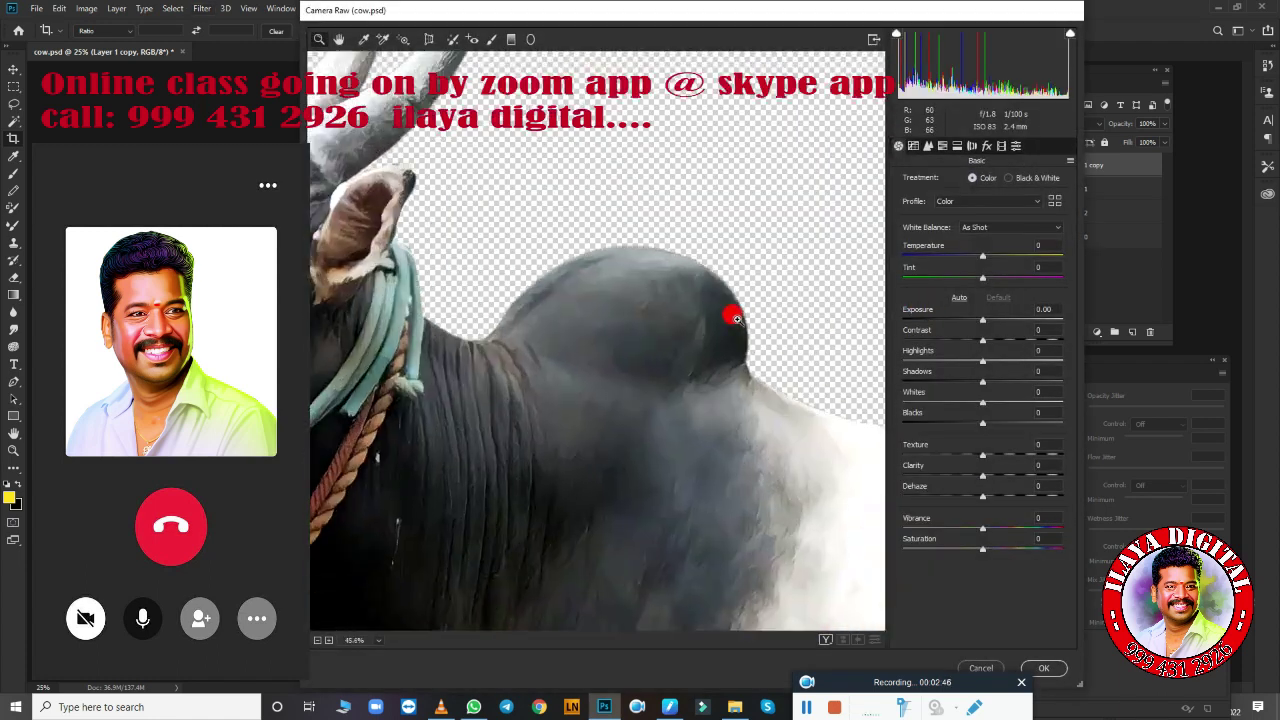
{"action": "left_click_drag", "start_coordinate": [558, 360], "coordinate": [780, 309]}
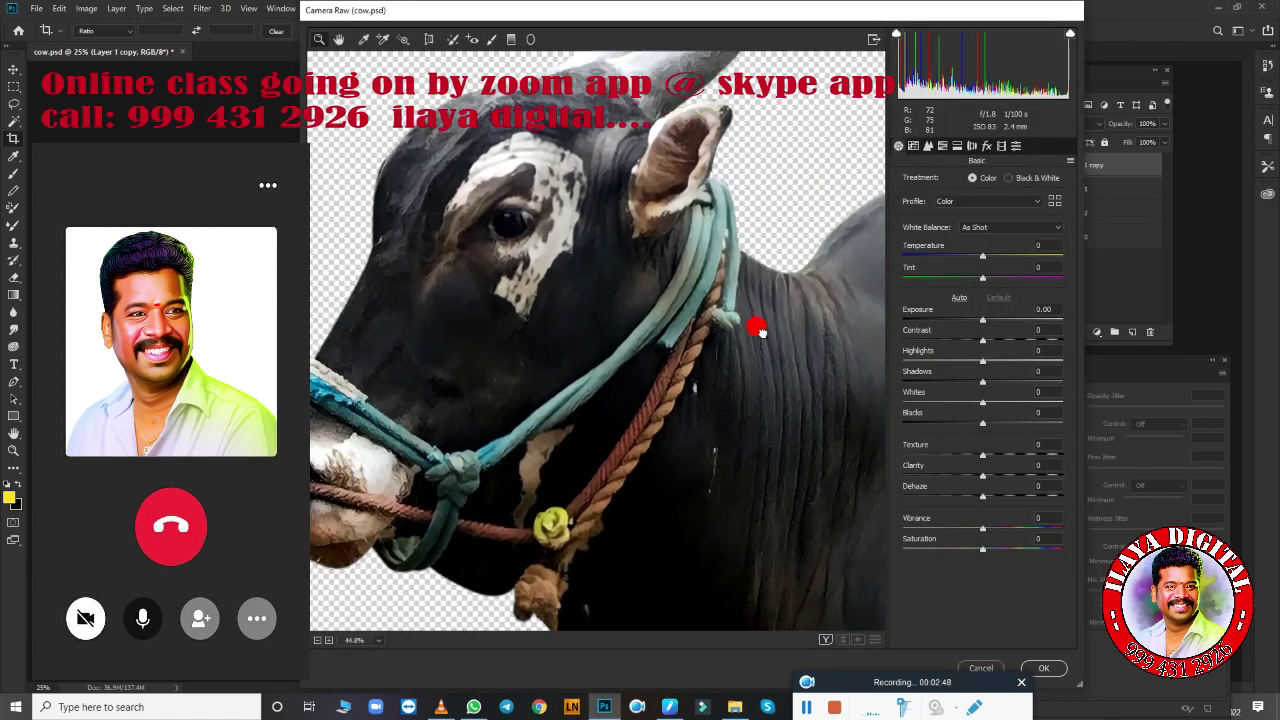
{"action": "mouse_move", "coordinate": [984, 259]}
{"action": "left_mouse_down"}
{"action": "mouse_move", "coordinate": [996, 256]}
{"action": "mouse_move", "coordinate": [983, 323]}
{"action": "mouse_move", "coordinate": [1000, 347]}
{"action": "mouse_move", "coordinate": [966, 363]}
{"action": "mouse_move", "coordinate": [986, 382]}
{"action": "mouse_move", "coordinate": [955, 423]}
{"action": "left_mouse_up"}
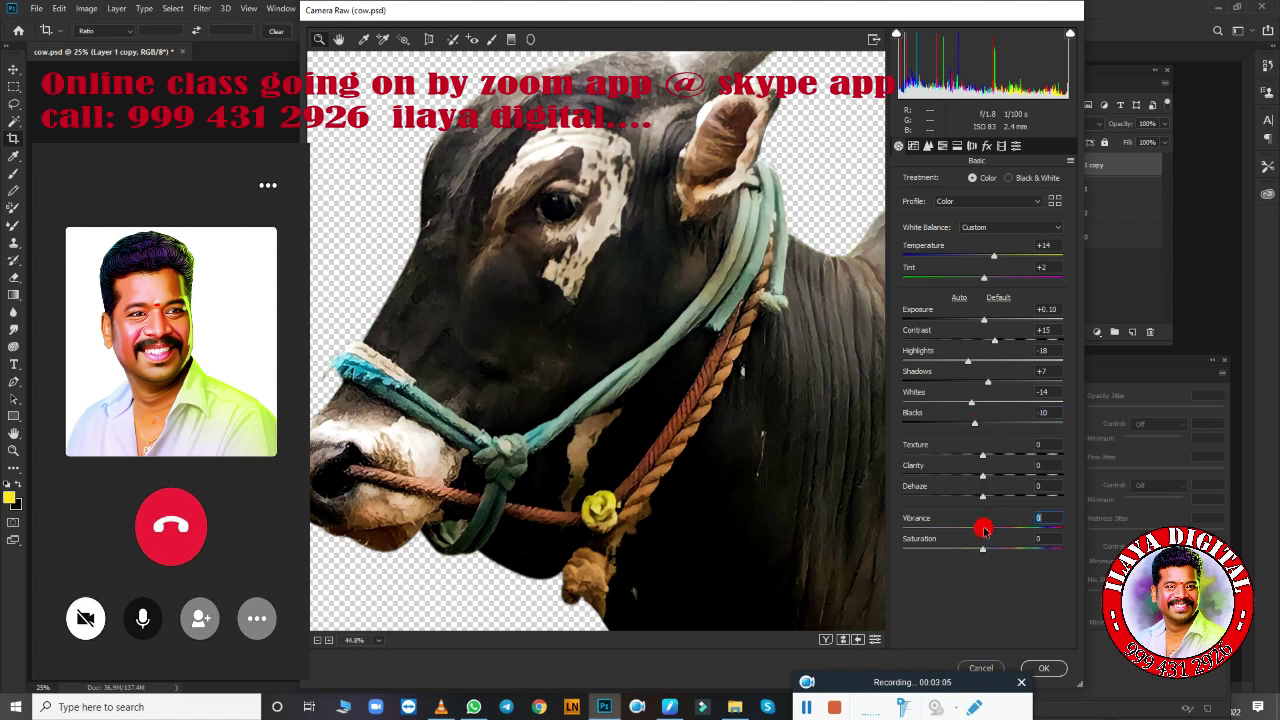
{"action": "left_click_drag", "start_coordinate": [984, 530], "coordinate": [1035, 533]}
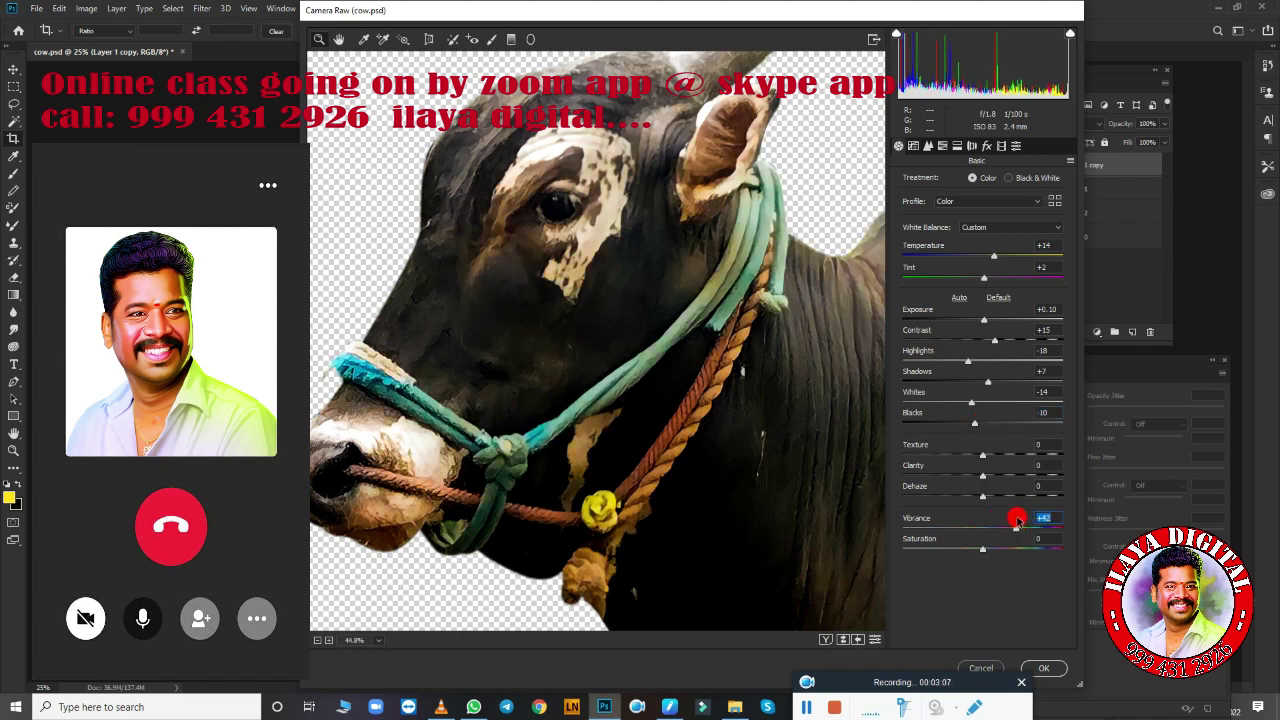
{"action": "left_click", "coordinate": [1045, 669]}
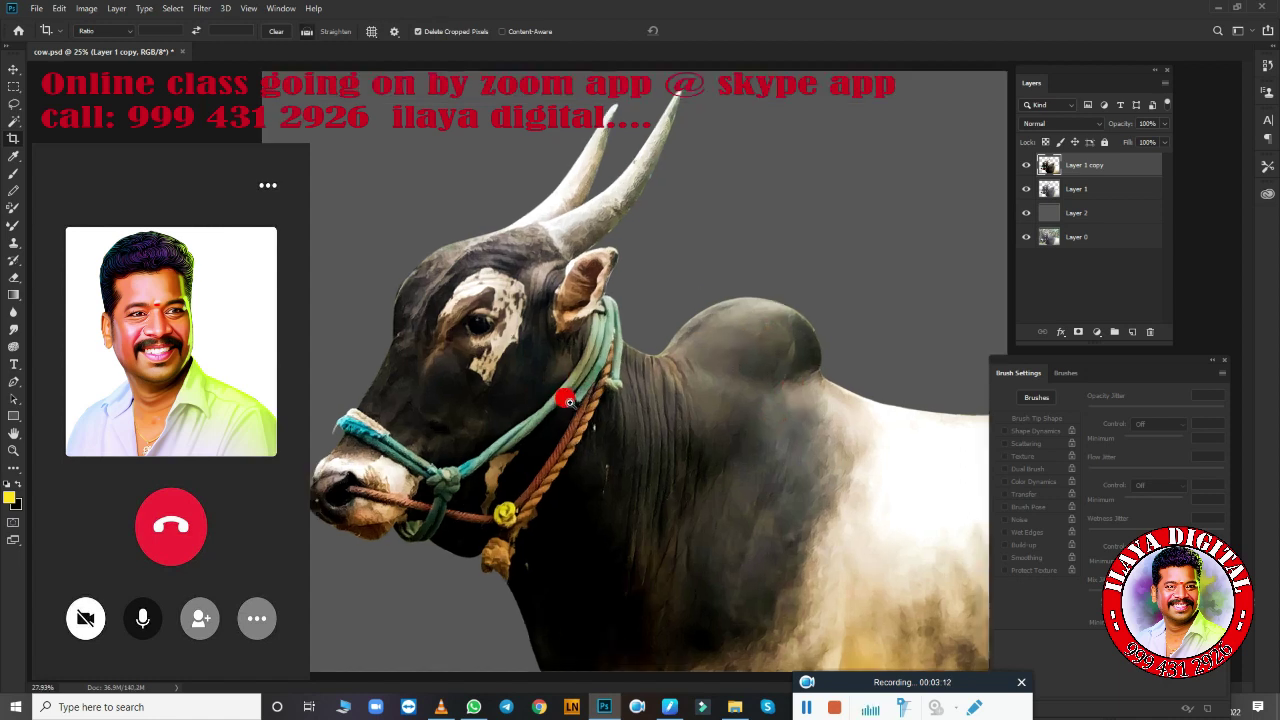
Add an empty Layer 3 at the top of the stack, cancelling the stray crop rotation.
{"action": "mouse_move", "coordinate": [552, 380]}
{"action": "left_mouse_down"}
{"action": "mouse_move", "coordinate": [628, 400]}
{"action": "mouse_move", "coordinate": [585, 415]}
{"action": "mouse_move", "coordinate": [626, 424]}
{"action": "mouse_move", "coordinate": [580, 418]}
{"action": "mouse_move", "coordinate": [597, 420]}
{"action": "left_mouse_up"}
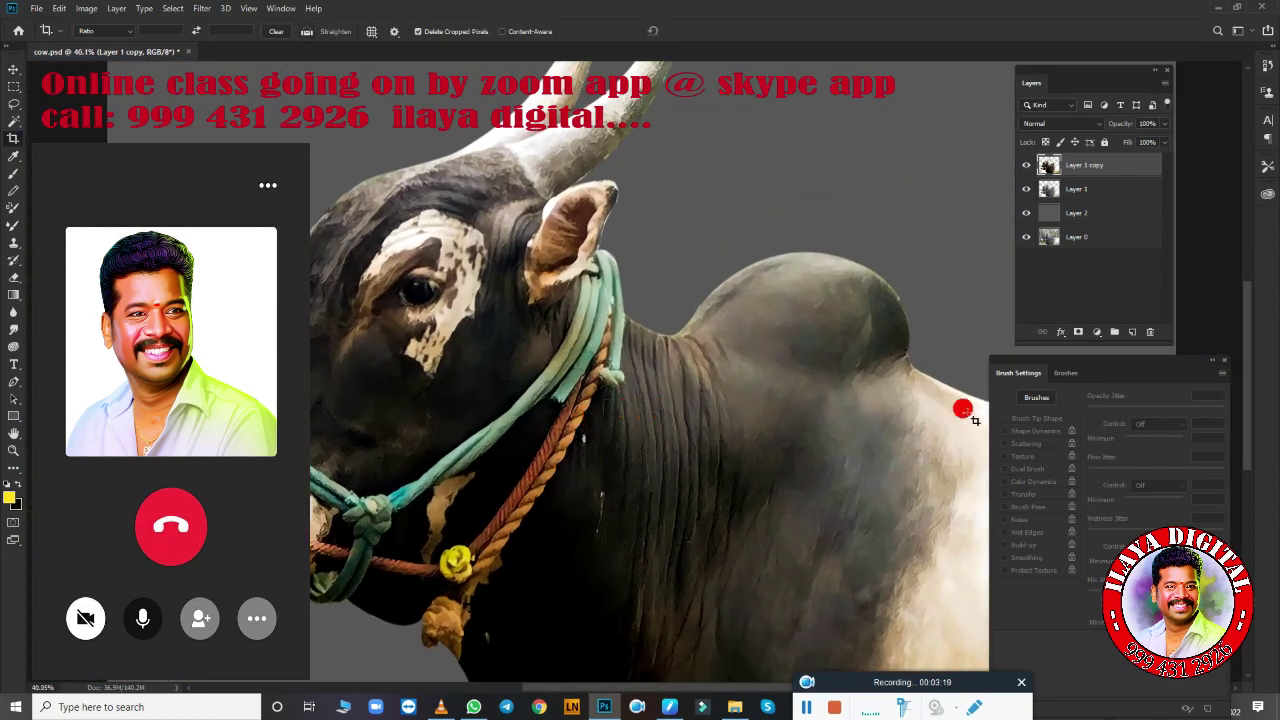
{"action": "left_click", "coordinate": [1130, 334]}
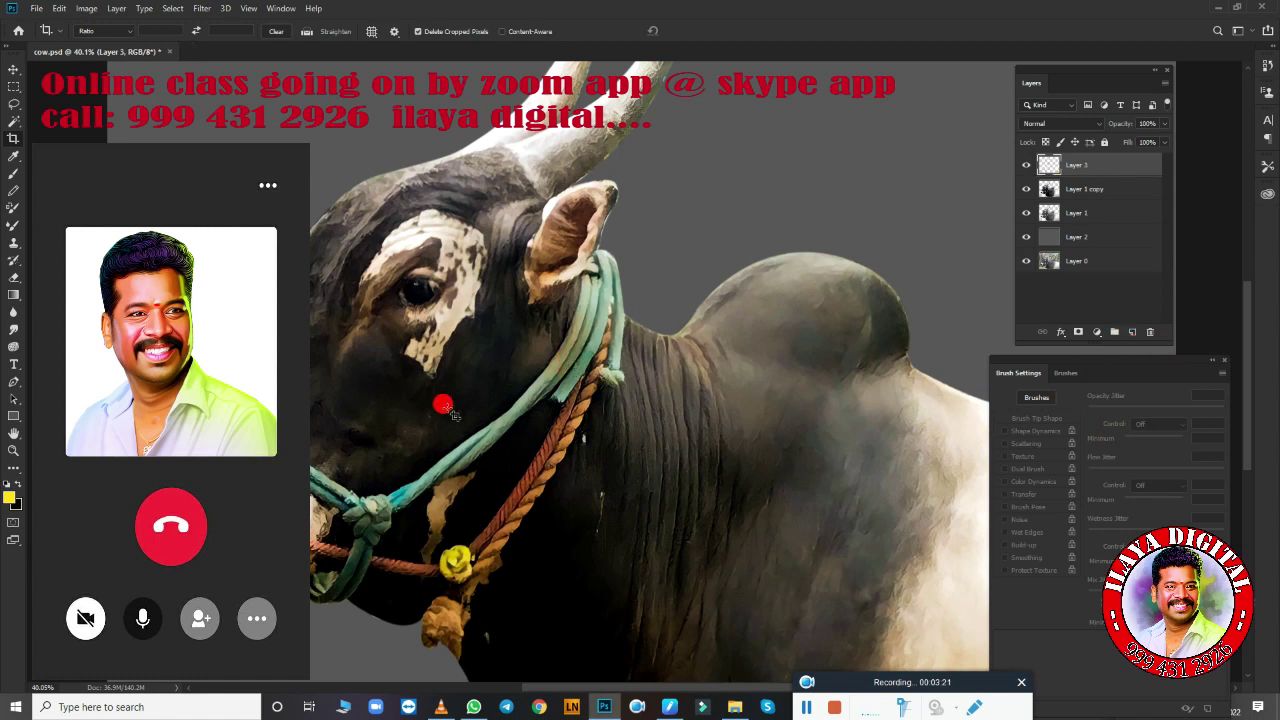
{"action": "left_click_drag", "start_coordinate": [443, 405], "coordinate": [594, 407]}
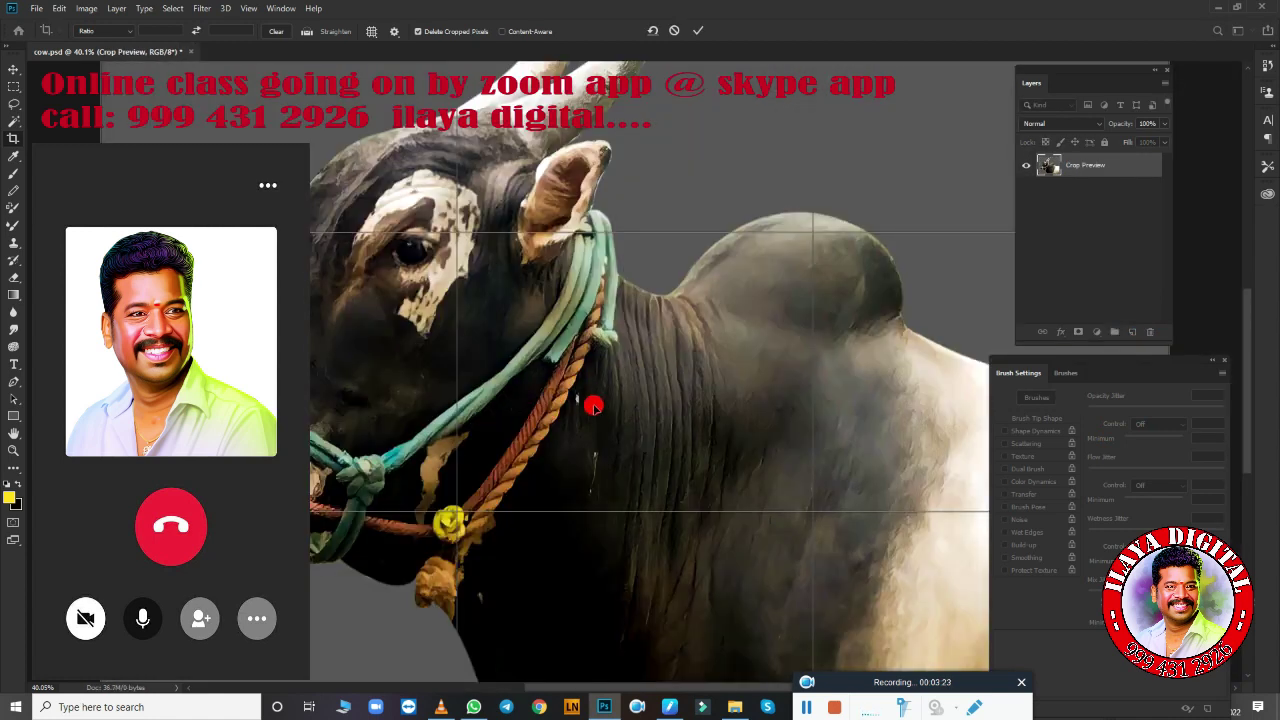
{"action": "key", "text": "Escape"}
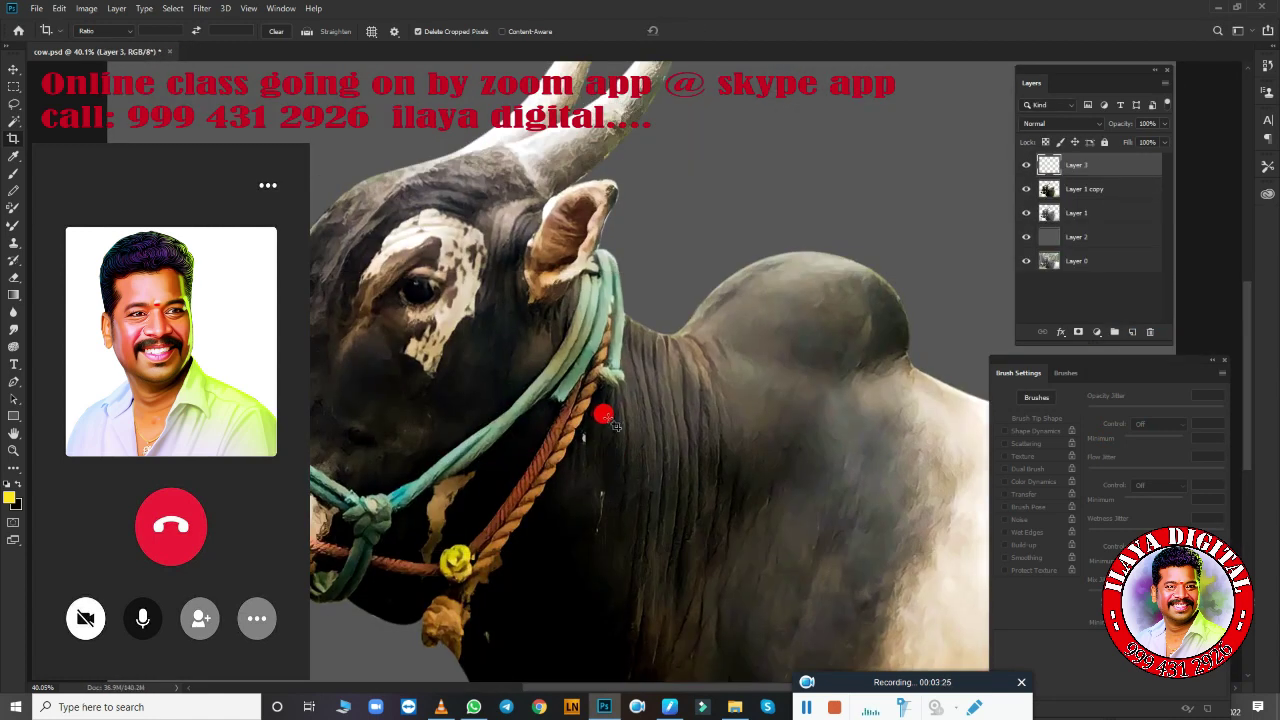
{"action": "key", "text": "b"}
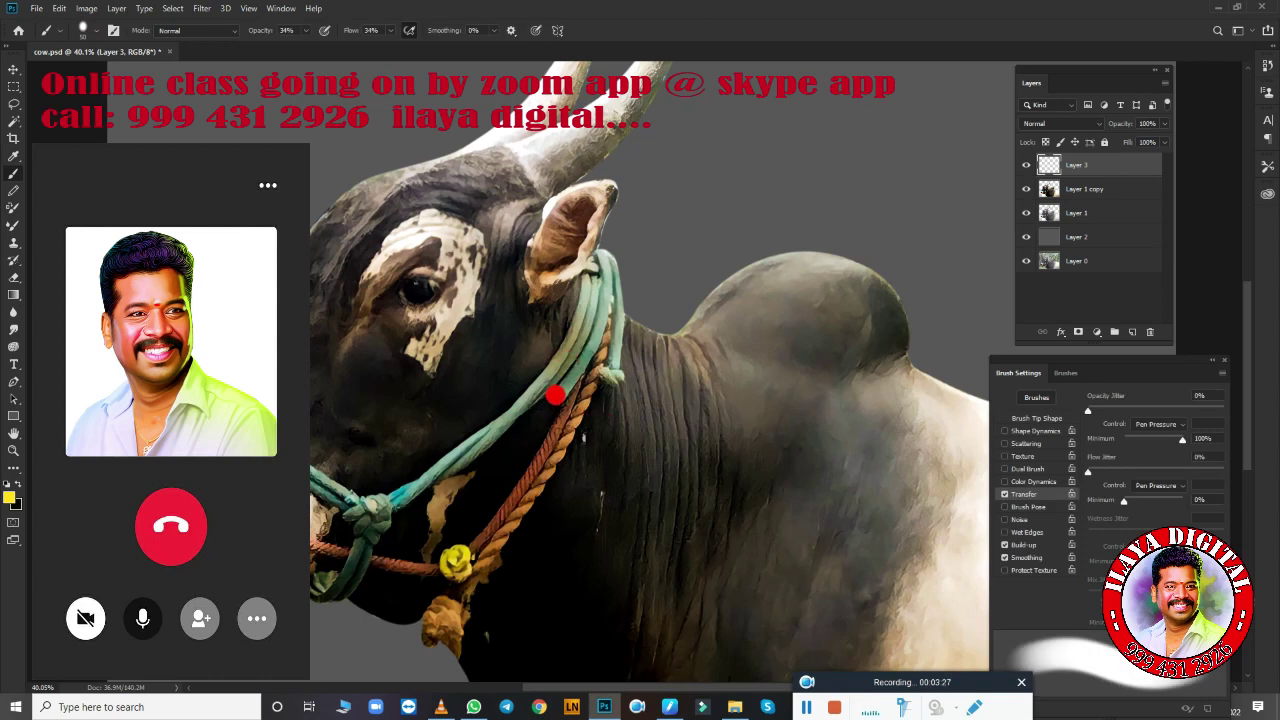
{"action": "key", "text": "r"}
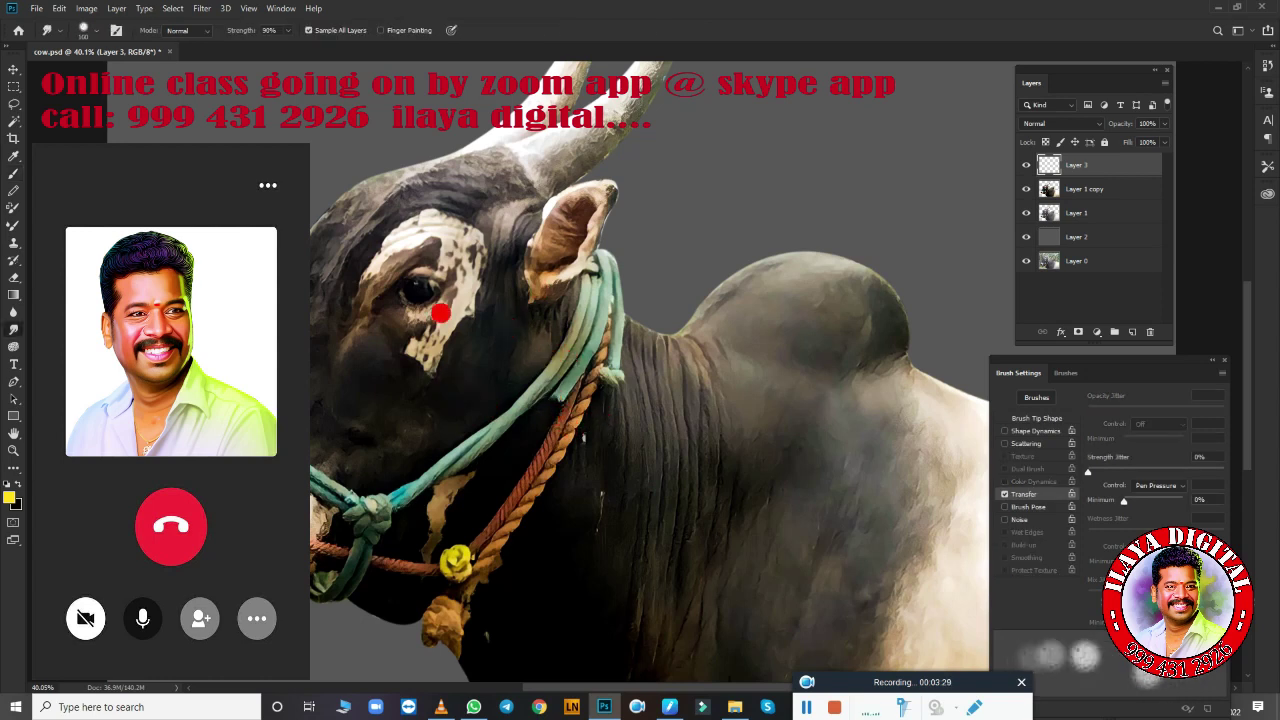
Zoom and pan over the horns, ear and face down to the blue rope knot.
{"action": "scroll", "coordinate": [456, 393], "scroll_direction": "up", "scroll_amount": 2}
{"action": "scroll", "coordinate": [477, 391], "scroll_direction": "up", "scroll_amount": 2}
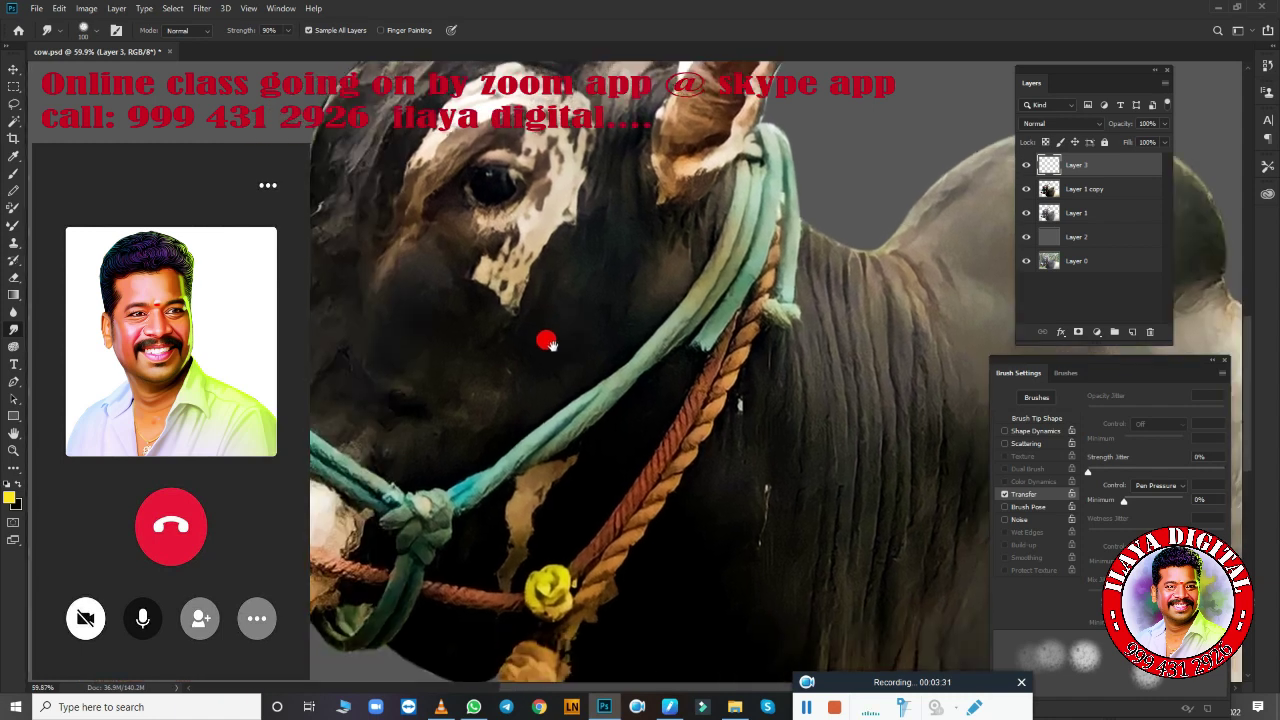
{"action": "scroll", "coordinate": [543, 337], "scroll_direction": "up", "scroll_amount": 1}
{"action": "scroll", "coordinate": [540, 377], "scroll_direction": "up", "scroll_amount": 3}
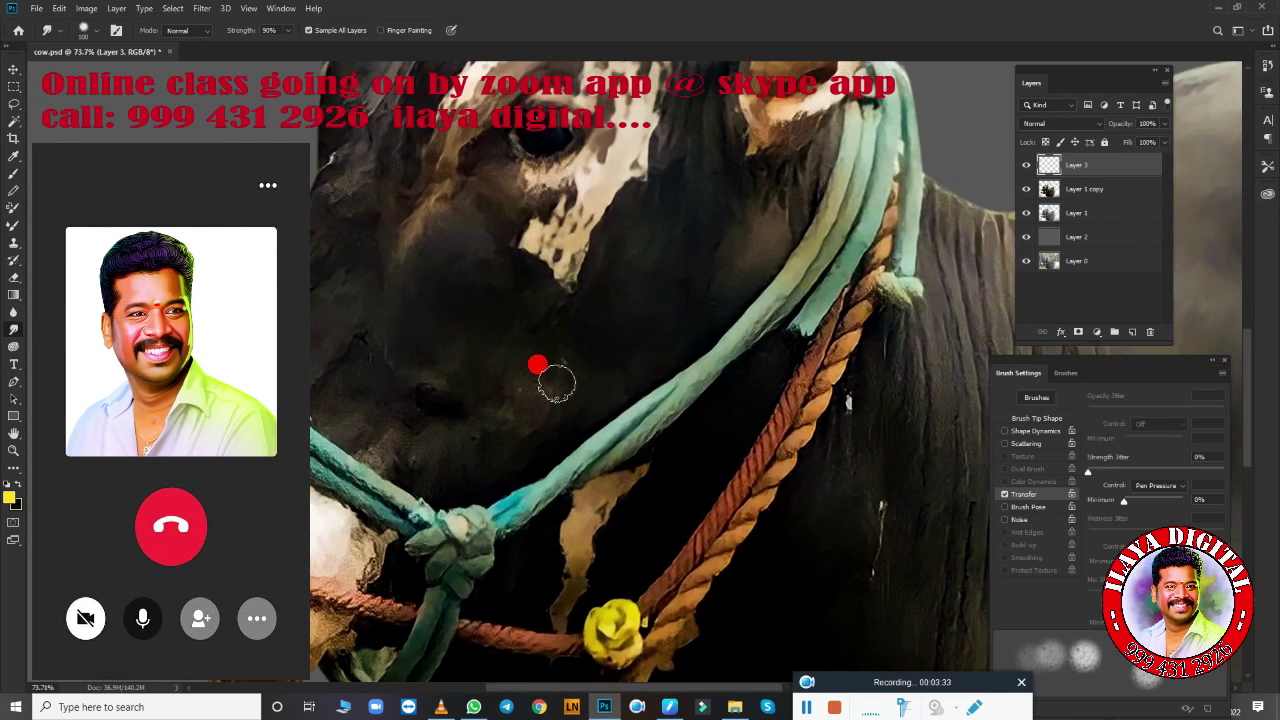
{"action": "scroll", "coordinate": [597, 423], "scroll_direction": "up", "scroll_amount": 2}
{"action": "scroll", "coordinate": [500, 394], "scroll_direction": "down", "scroll_amount": 2}
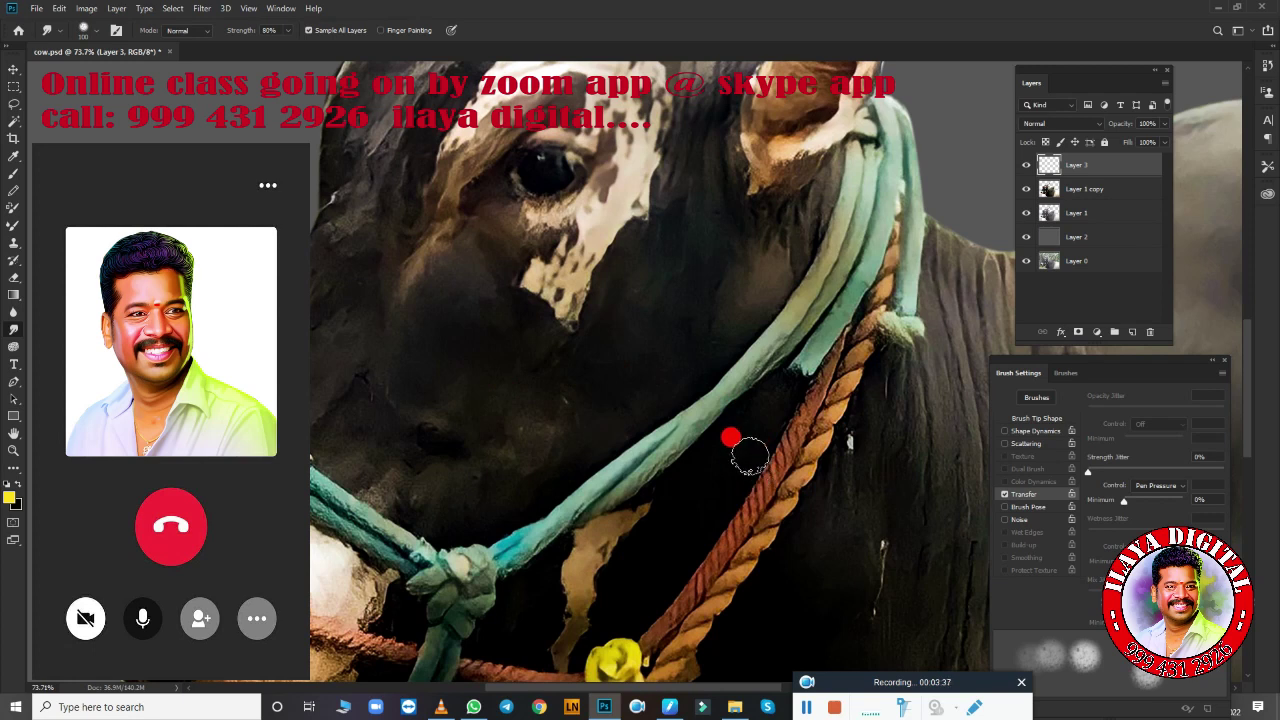
{"action": "scroll", "coordinate": [477, 358], "scroll_direction": "up", "scroll_amount": 2}
{"action": "scroll", "coordinate": [537, 409], "scroll_direction": "up", "scroll_amount": 2}
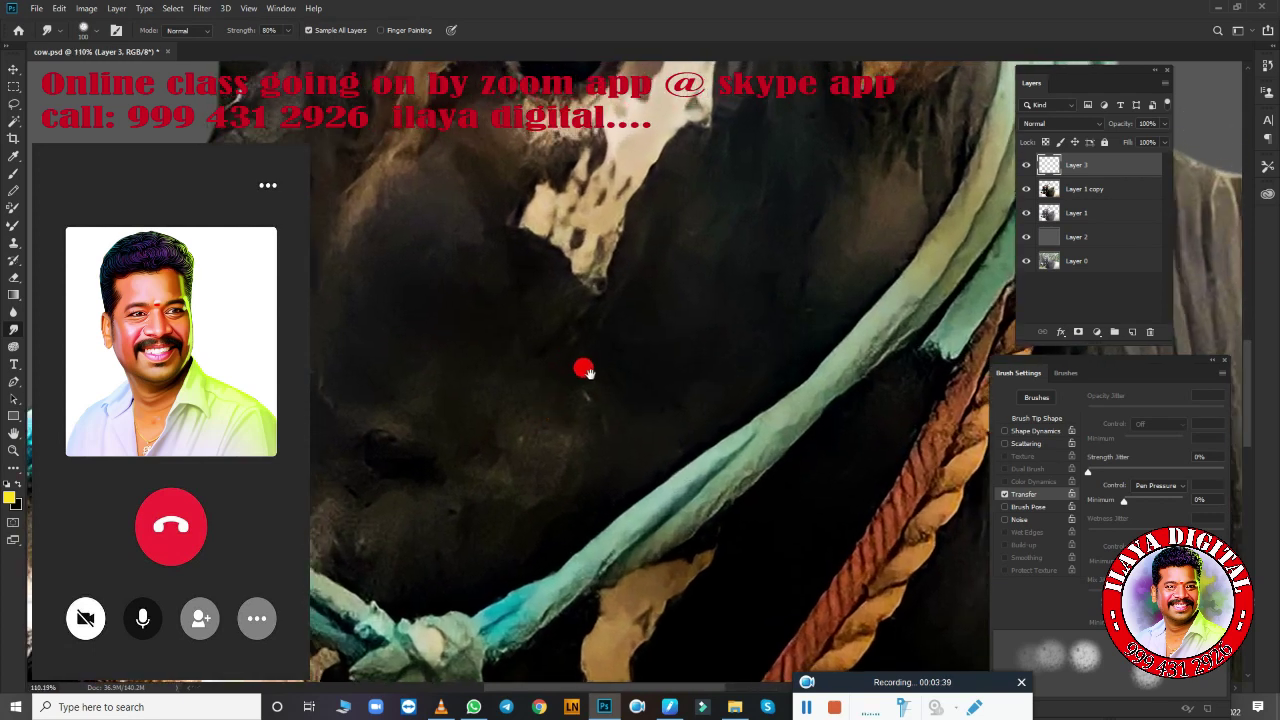
{"action": "scroll", "coordinate": [583, 363], "scroll_direction": "down", "scroll_amount": 2}
{"action": "scroll", "coordinate": [653, 427], "scroll_direction": "down", "scroll_amount": 2}
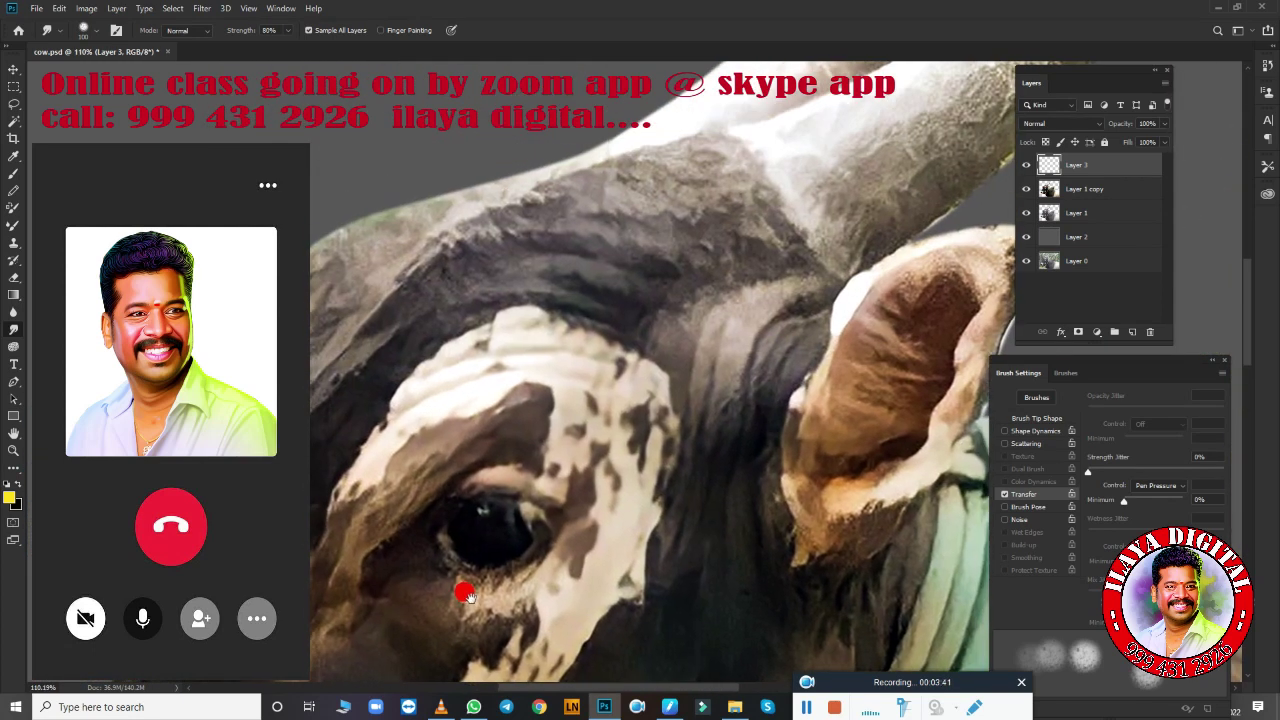
{"action": "scroll", "coordinate": [457, 580], "scroll_direction": "up", "scroll_amount": 2}
{"action": "mouse_move", "coordinate": [688, 400]}
{"action": "left_mouse_down"}
{"action": "mouse_move", "coordinate": [714, 329]}
{"action": "mouse_move", "coordinate": [366, 563]}
{"action": "mouse_move", "coordinate": [366, 609]}
{"action": "left_mouse_up"}
{"action": "left_click_drag", "start_coordinate": [588, 490], "coordinate": [486, 651]}
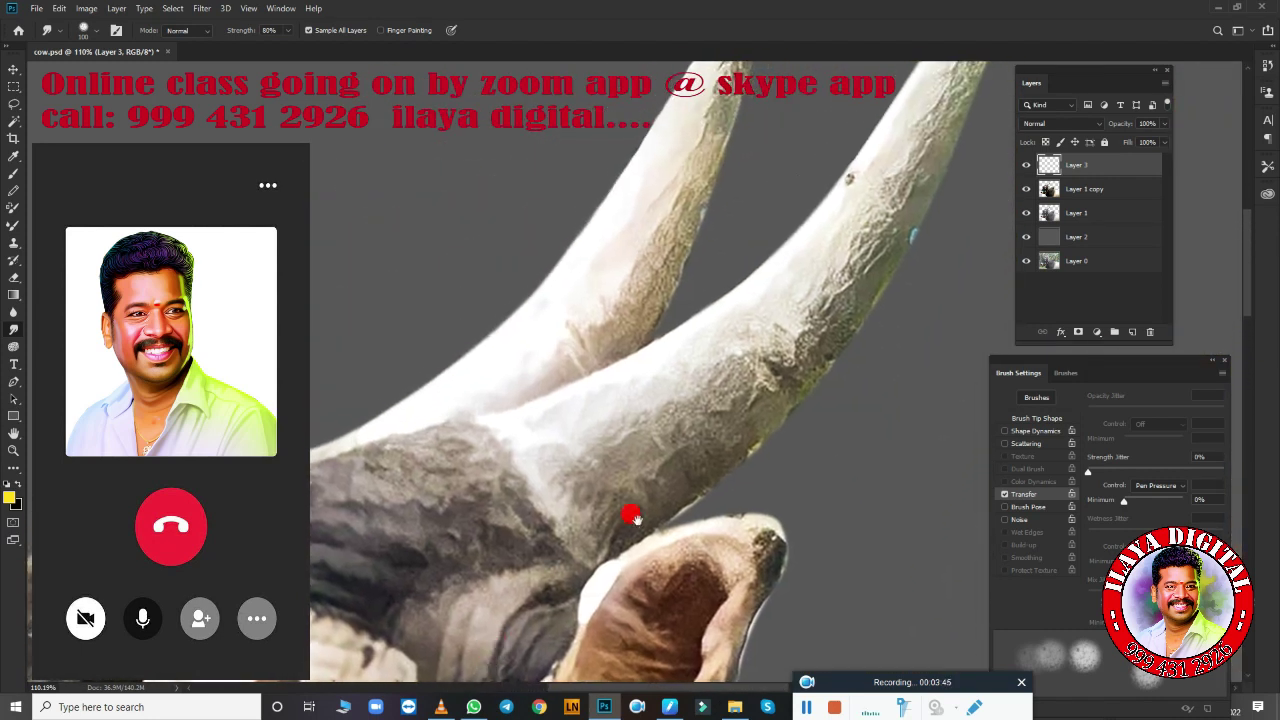
{"action": "left_click_drag", "start_coordinate": [560, 491], "coordinate": [763, 166]}
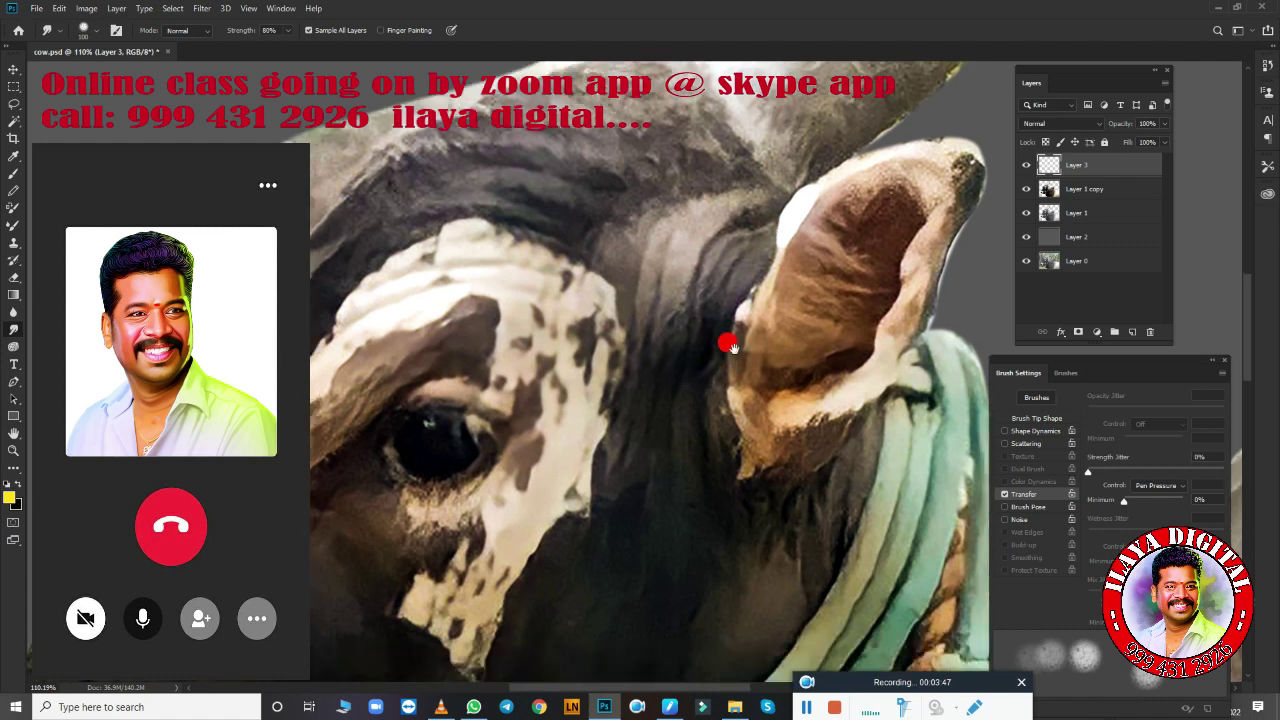
{"action": "mouse_move", "coordinate": [729, 343]}
{"action": "left_mouse_down"}
{"action": "mouse_move", "coordinate": [706, 300]}
{"action": "mouse_move", "coordinate": [743, 137]}
{"action": "left_mouse_up"}
{"action": "mouse_move", "coordinate": [566, 429]}
{"action": "left_mouse_down"}
{"action": "mouse_move", "coordinate": [589, 380]}
{"action": "mouse_move", "coordinate": [620, 383]}
{"action": "mouse_move", "coordinate": [626, 337]}
{"action": "mouse_move", "coordinate": [594, 409]}
{"action": "mouse_move", "coordinate": [513, 479]}
{"action": "left_mouse_up"}
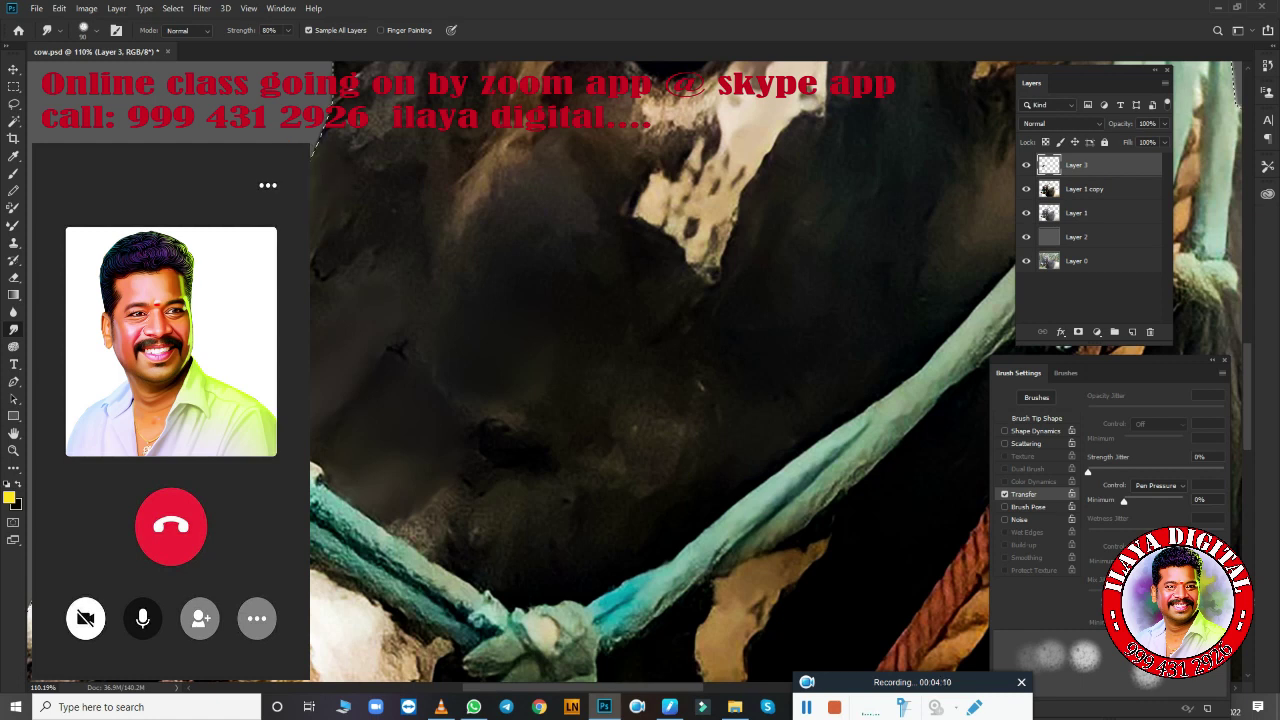
Smudge the dark fur strands above the rope and blend the light strand into them.
{"action": "left_click_drag", "start_coordinate": [330, 300], "coordinate": [345, 222]}
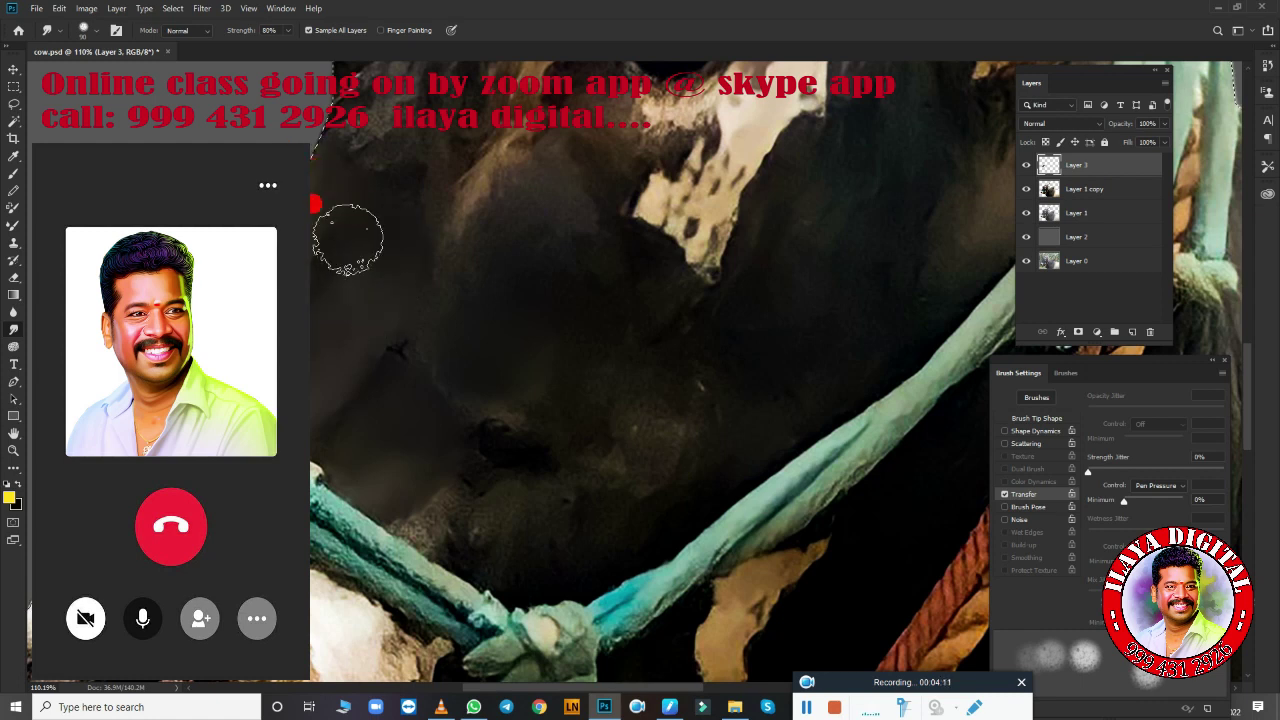
{"action": "mouse_move", "coordinate": [400, 335]}
{"action": "left_mouse_down"}
{"action": "mouse_move", "coordinate": [505, 461]}
{"action": "mouse_move", "coordinate": [484, 563]}
{"action": "mouse_move", "coordinate": [559, 552]}
{"action": "mouse_move", "coordinate": [620, 449]}
{"action": "mouse_move", "coordinate": [586, 357]}
{"action": "mouse_move", "coordinate": [529, 337]}
{"action": "mouse_move", "coordinate": [392, 327]}
{"action": "left_mouse_up"}
{"action": "mouse_move", "coordinate": [476, 226]}
{"action": "left_mouse_down"}
{"action": "mouse_move", "coordinate": [474, 160]}
{"action": "mouse_move", "coordinate": [451, 246]}
{"action": "mouse_move", "coordinate": [540, 194]}
{"action": "mouse_move", "coordinate": [566, 249]}
{"action": "mouse_move", "coordinate": [600, 217]}
{"action": "mouse_move", "coordinate": [684, 351]}
{"action": "mouse_move", "coordinate": [694, 426]}
{"action": "mouse_move", "coordinate": [463, 397]}
{"action": "mouse_move", "coordinate": [431, 377]}
{"action": "mouse_move", "coordinate": [666, 176]}
{"action": "mouse_move", "coordinate": [631, 189]}
{"action": "mouse_move", "coordinate": [663, 206]}
{"action": "mouse_move", "coordinate": [681, 176]}
{"action": "left_mouse_up"}
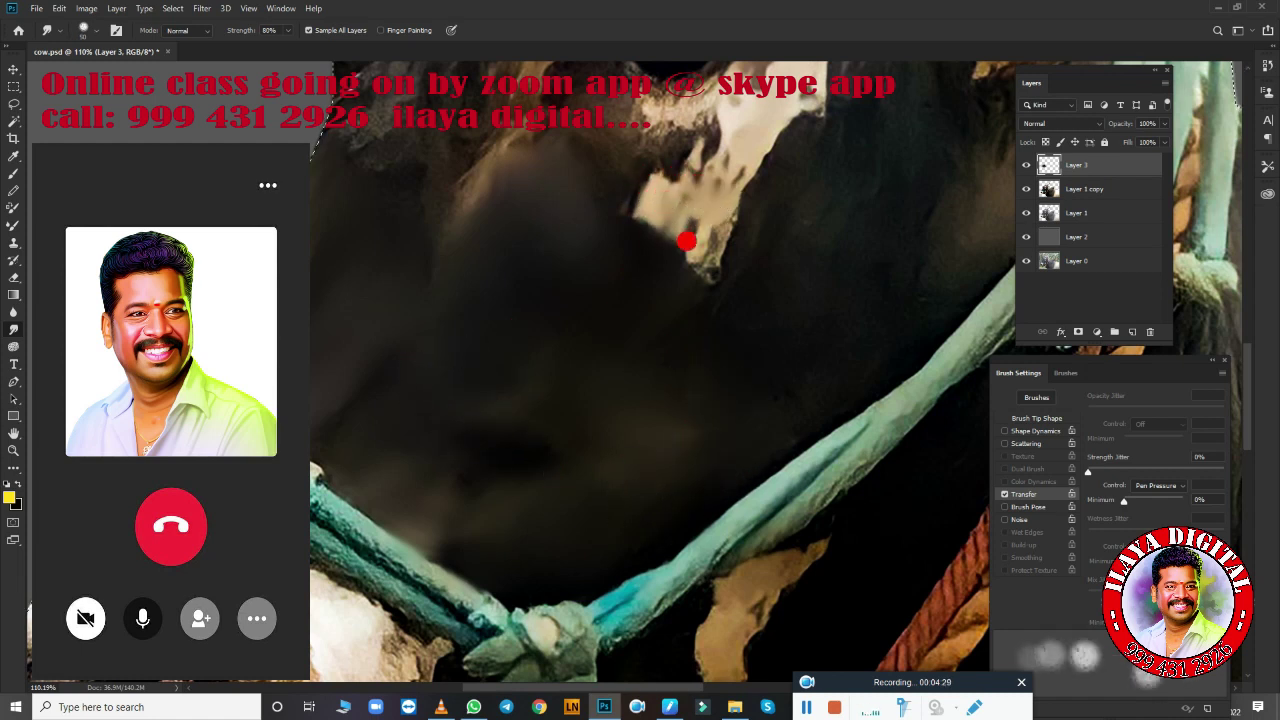
{"action": "mouse_move", "coordinate": [686, 240]}
{"action": "left_mouse_down"}
{"action": "mouse_move", "coordinate": [714, 217]}
{"action": "mouse_move", "coordinate": [632, 198]}
{"action": "left_mouse_up"}
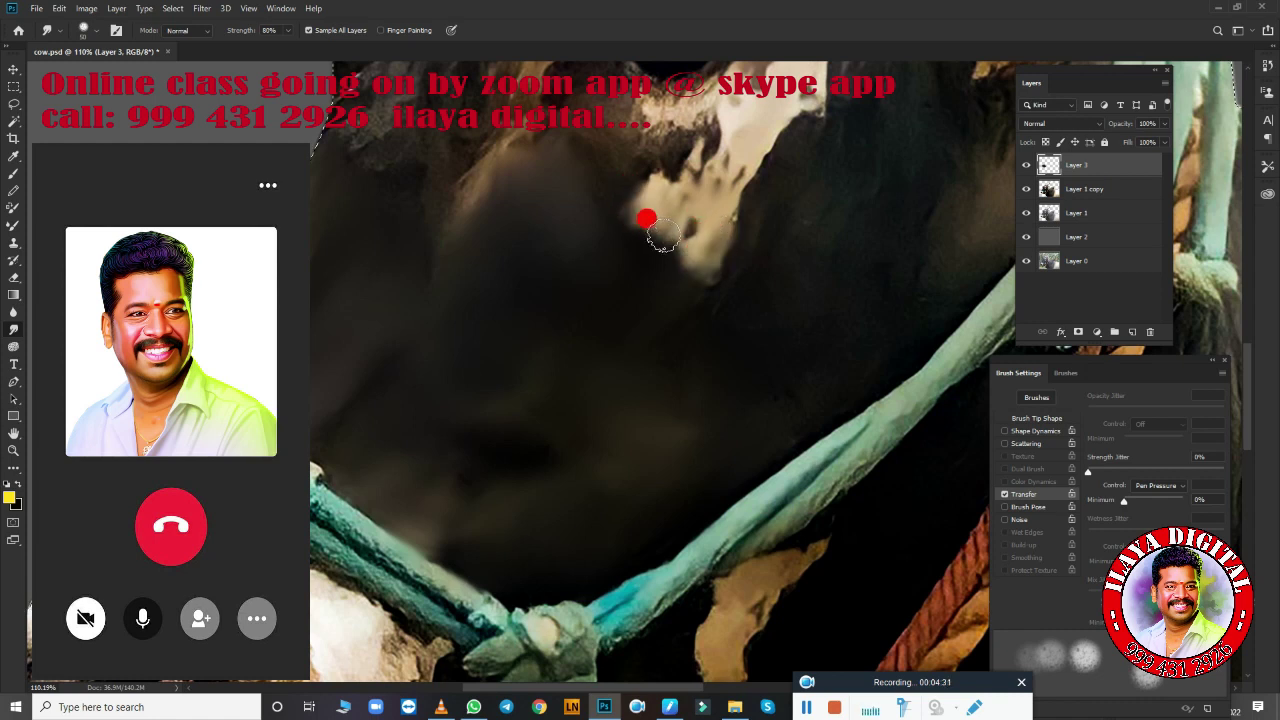
{"action": "mouse_move", "coordinate": [718, 220]}
{"action": "left_mouse_down"}
{"action": "mouse_move", "coordinate": [737, 166]}
{"action": "mouse_move", "coordinate": [731, 331]}
{"action": "mouse_move", "coordinate": [751, 402]}
{"action": "left_mouse_up"}
{"action": "mouse_move", "coordinate": [727, 338]}
{"action": "left_mouse_down"}
{"action": "mouse_move", "coordinate": [571, 457]}
{"action": "mouse_move", "coordinate": [562, 292]}
{"action": "left_mouse_up"}
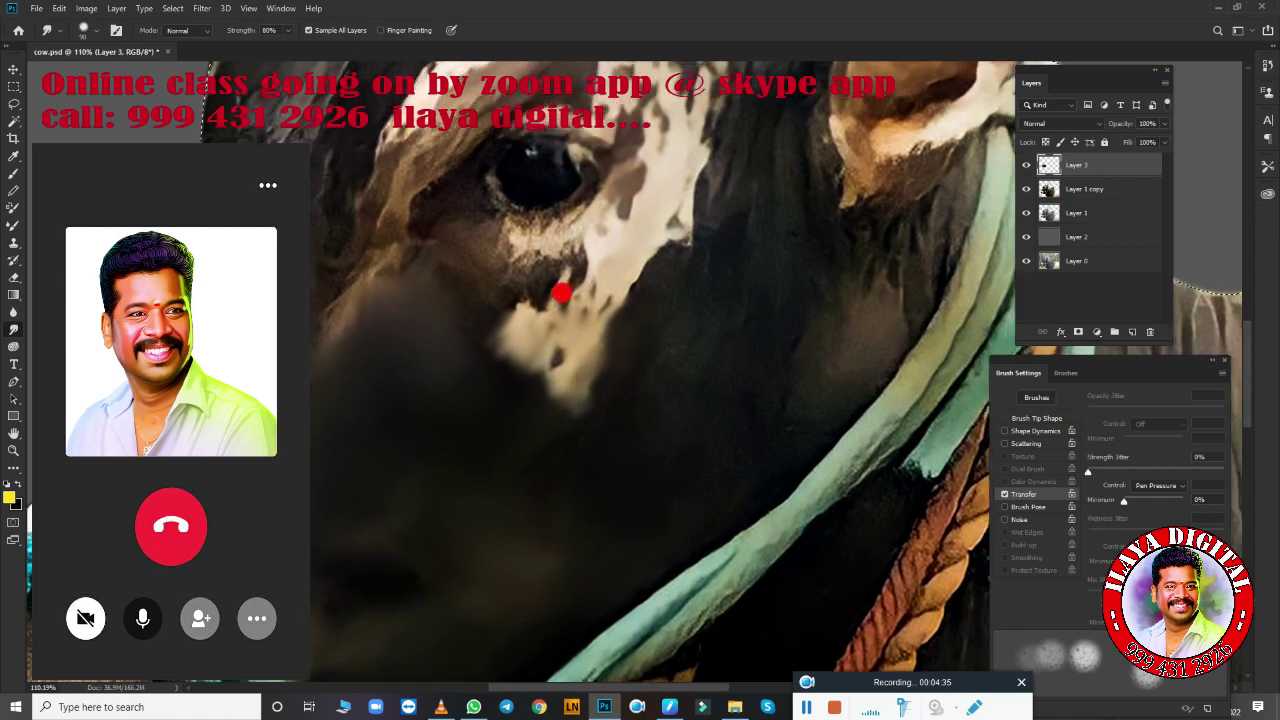
Set up the Mixer Brush with the first soft preset and pressure-controlled Transfer.
{"action": "left_click", "coordinate": [16, 226]}
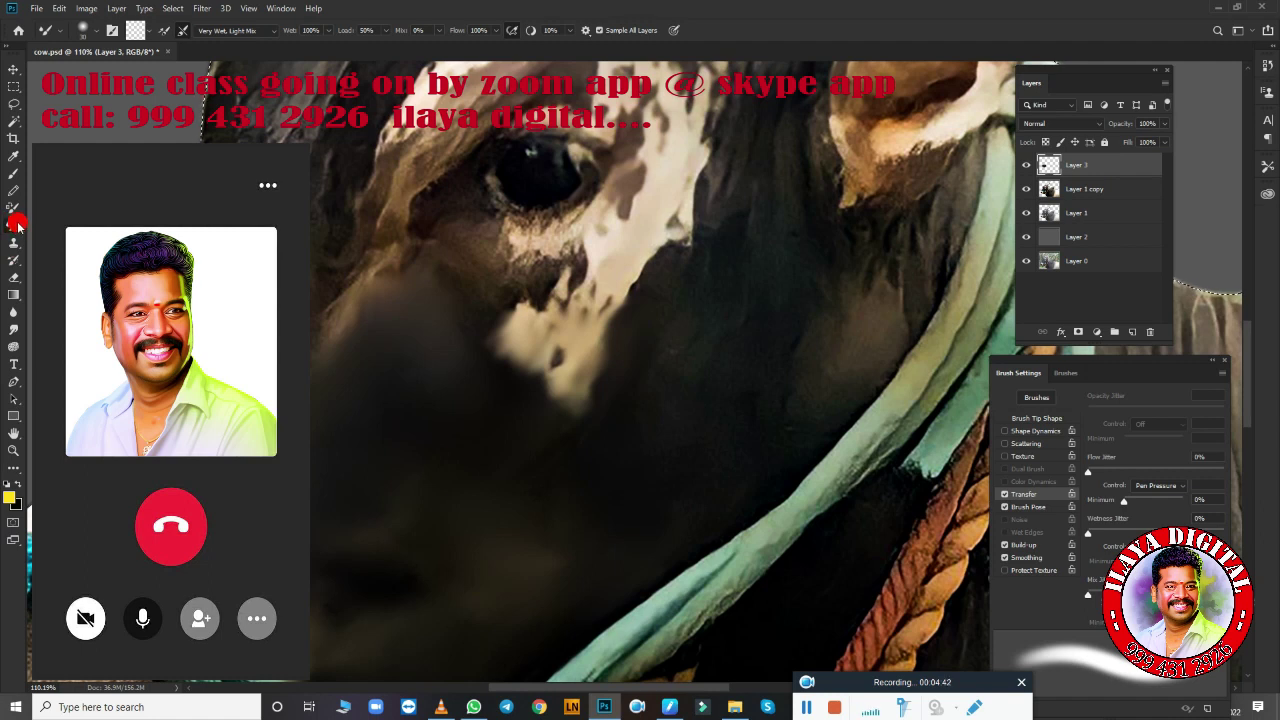
{"action": "right_click", "coordinate": [543, 251]}
{"action": "left_click", "coordinate": [604, 403]}
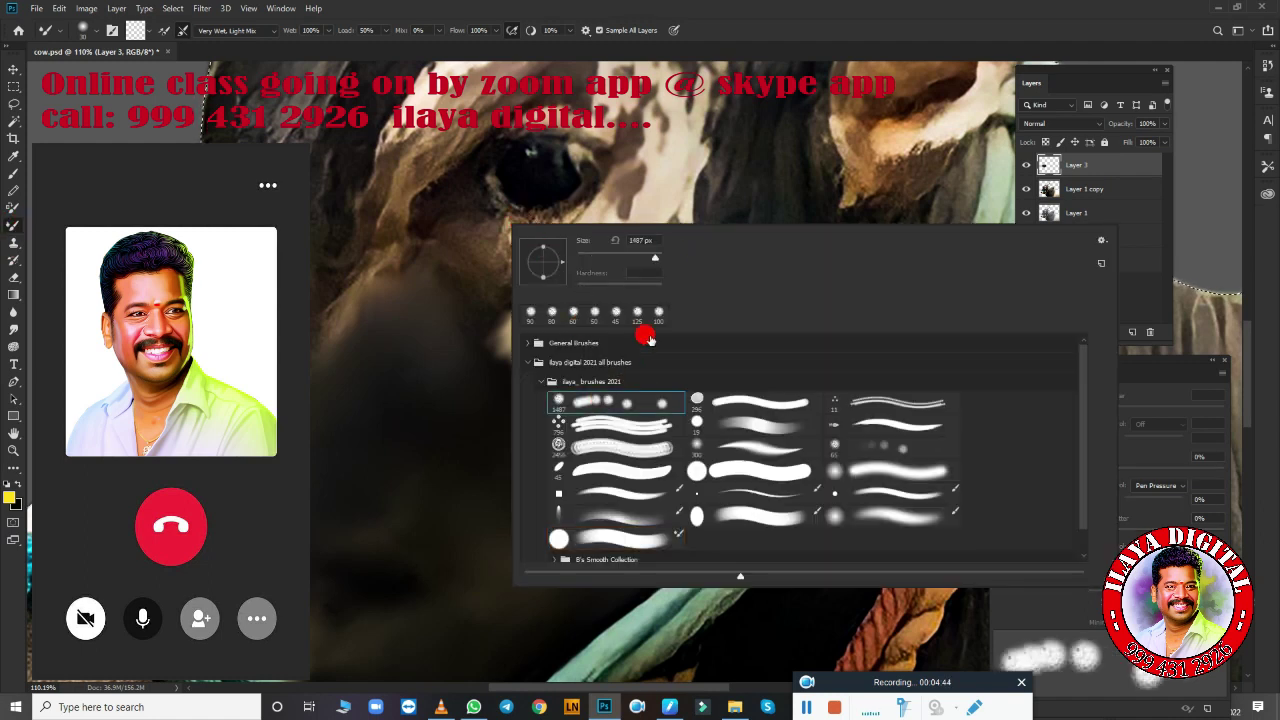
{"action": "left_click", "coordinate": [795, 24]}
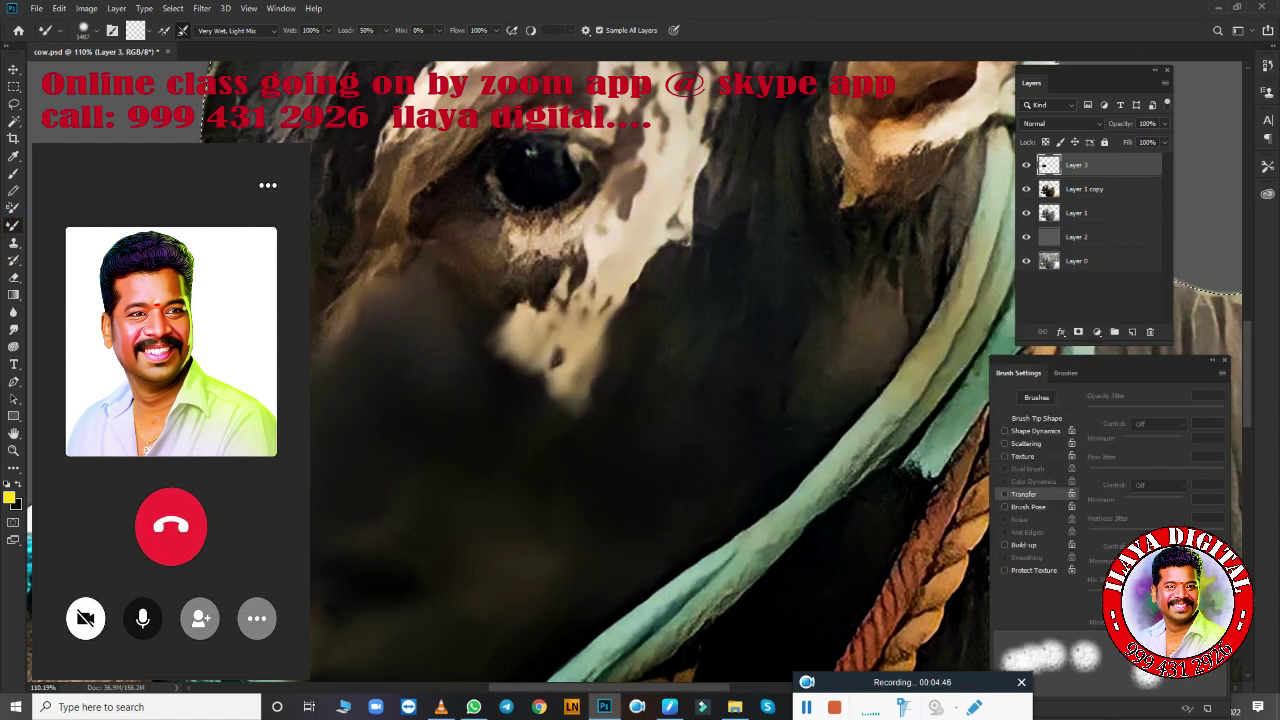
{"action": "left_click", "coordinate": [395, 135]}
{"action": "left_click", "coordinate": [1022, 494]}
{"action": "left_click", "coordinate": [1003, 495]}
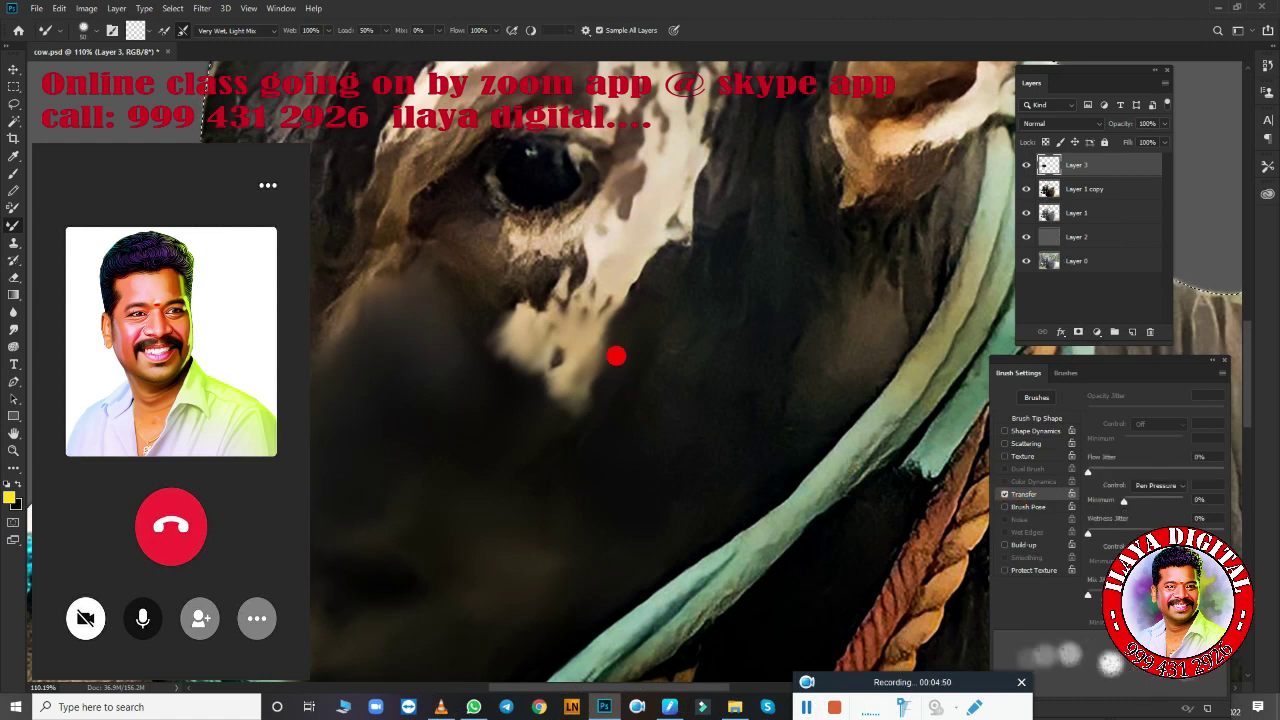
Smear the pale patch below the eye downward and blend along the bull's outer edge.
{"action": "mouse_move", "coordinate": [553, 307]}
{"action": "left_mouse_down"}
{"action": "mouse_move", "coordinate": [561, 388]}
{"action": "mouse_move", "coordinate": [571, 343]}
{"action": "mouse_move", "coordinate": [403, 403]}
{"action": "mouse_move", "coordinate": [329, 289]}
{"action": "mouse_move", "coordinate": [390, 268]}
{"action": "mouse_move", "coordinate": [400, 366]}
{"action": "mouse_move", "coordinate": [334, 437]}
{"action": "left_mouse_up"}
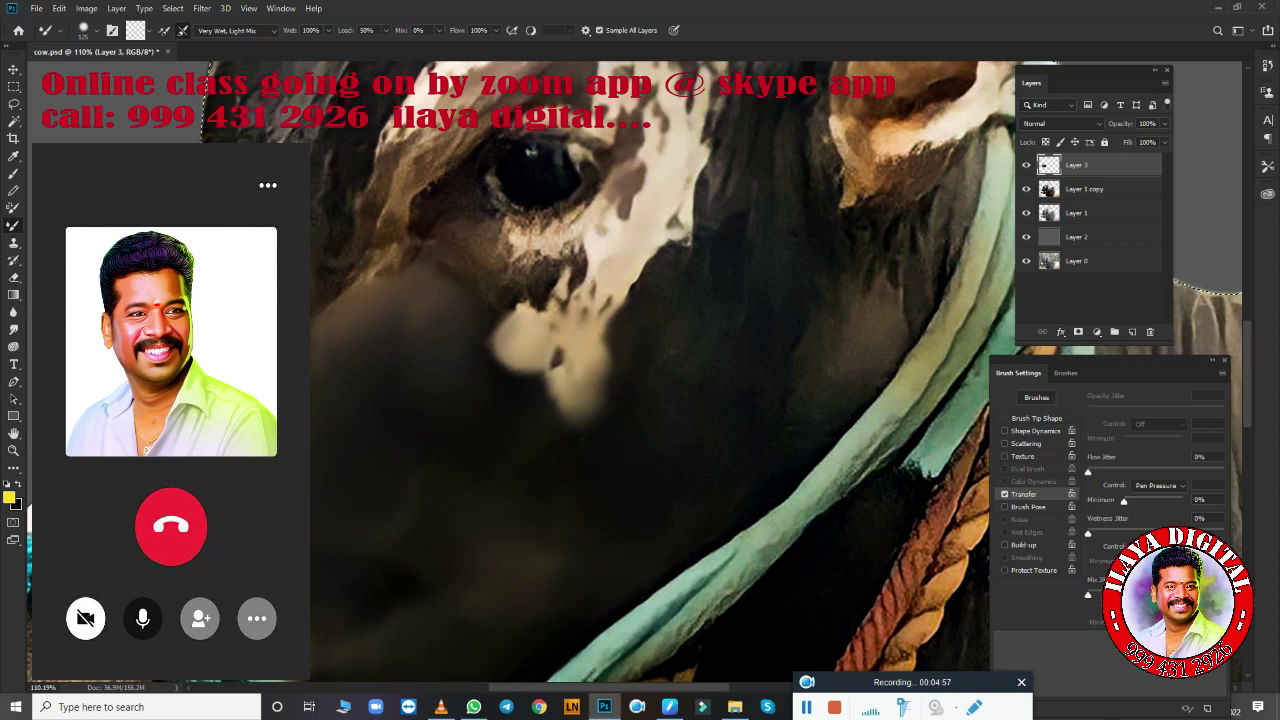
{"action": "left_click_drag", "start_coordinate": [317, 171], "coordinate": [234, 133]}
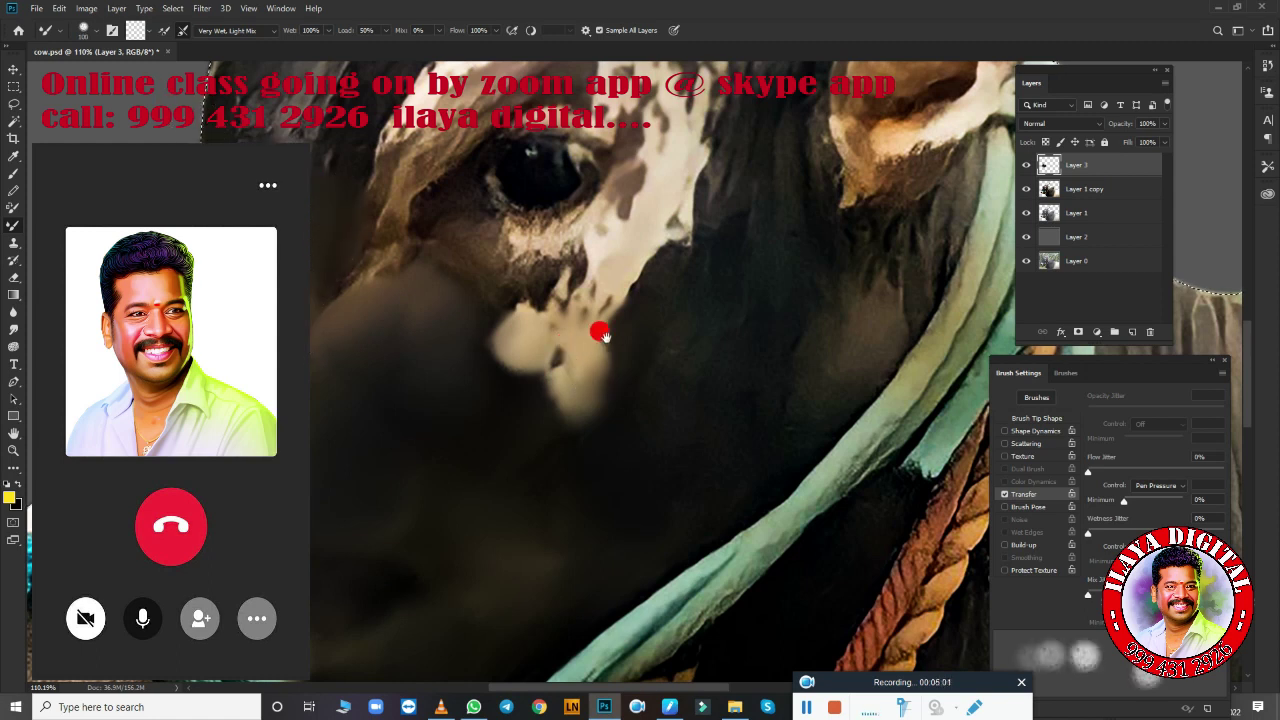
{"action": "left_click_drag", "start_coordinate": [600, 329], "coordinate": [680, 491]}
{"action": "mouse_move", "coordinate": [356, 278]}
{"action": "left_mouse_down"}
{"action": "mouse_move", "coordinate": [360, 229]}
{"action": "mouse_move", "coordinate": [340, 430]}
{"action": "mouse_move", "coordinate": [411, 268]}
{"action": "mouse_move", "coordinate": [385, 314]}
{"action": "mouse_move", "coordinate": [411, 174]}
{"action": "mouse_move", "coordinate": [500, 112]}
{"action": "mouse_move", "coordinate": [600, 86]}
{"action": "mouse_move", "coordinate": [445, 234]}
{"action": "mouse_move", "coordinate": [374, 271]}
{"action": "mouse_move", "coordinate": [437, 357]}
{"action": "mouse_move", "coordinate": [514, 229]}
{"action": "mouse_move", "coordinate": [441, 355]}
{"action": "mouse_move", "coordinate": [394, 400]}
{"action": "mouse_move", "coordinate": [320, 320]}
{"action": "mouse_move", "coordinate": [617, 150]}
{"action": "mouse_move", "coordinate": [550, 206]}
{"action": "mouse_move", "coordinate": [640, 150]}
{"action": "mouse_move", "coordinate": [650, 125]}
{"action": "mouse_move", "coordinate": [590, 140]}
{"action": "mouse_move", "coordinate": [766, 214]}
{"action": "mouse_move", "coordinate": [680, 180]}
{"action": "mouse_move", "coordinate": [805, 180]}
{"action": "left_mouse_up"}
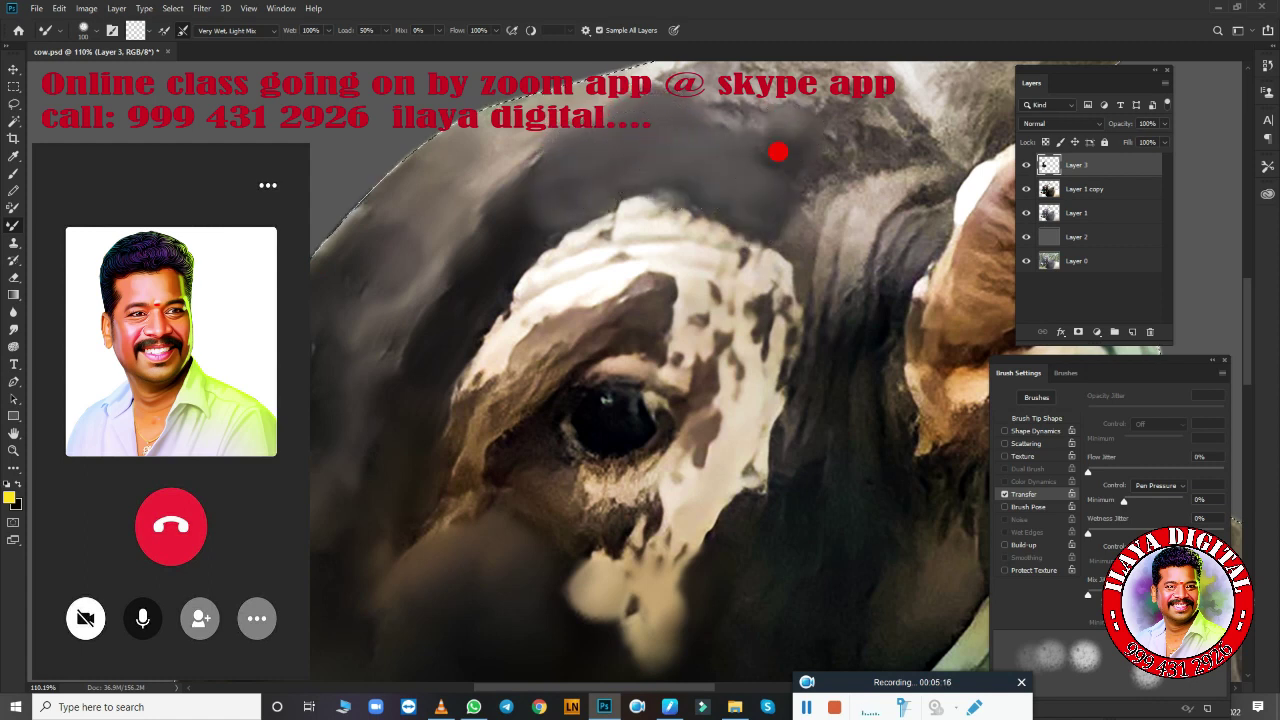
{"action": "left_click", "coordinate": [1045, 417]}
{"action": "left_click_drag", "start_coordinate": [919, 333], "coordinate": [754, 528]}
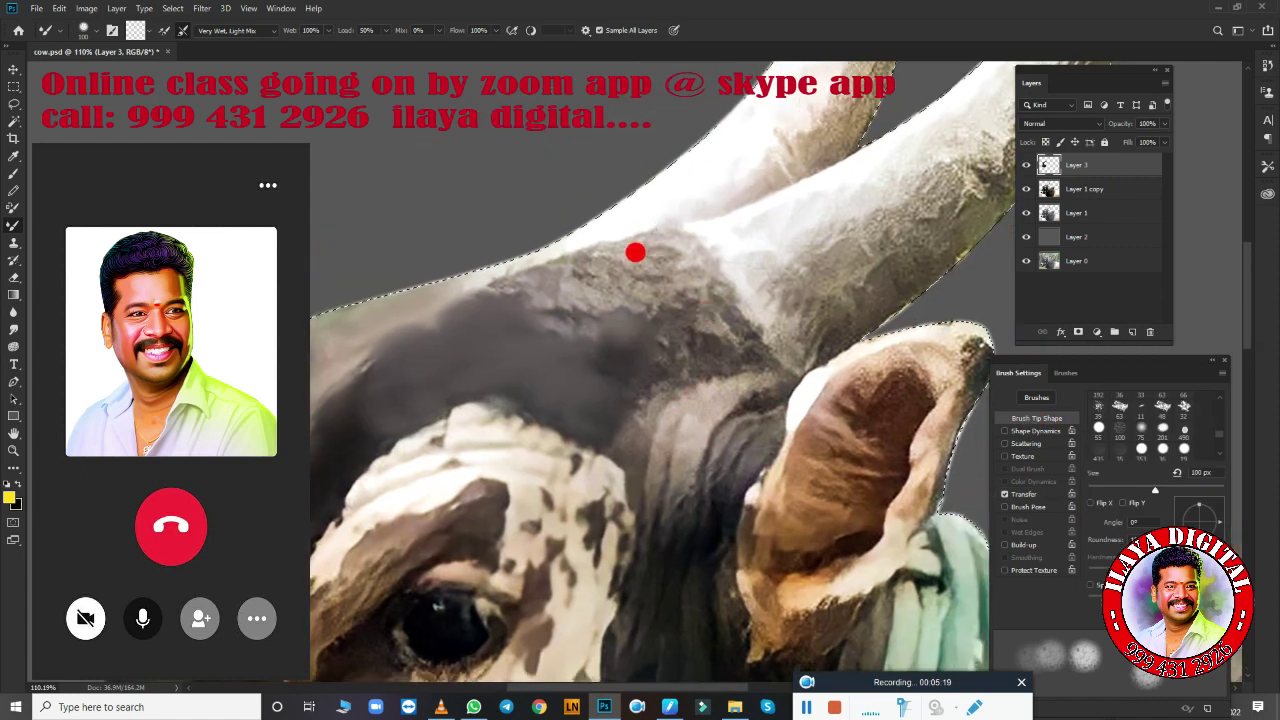
Blend grey paint across the forehead and white patch at 50-70 px brush sizes.
{"action": "mouse_move", "coordinate": [634, 251]}
{"action": "left_mouse_down"}
{"action": "mouse_move", "coordinate": [642, 306]}
{"action": "mouse_move", "coordinate": [697, 274]}
{"action": "left_mouse_up"}
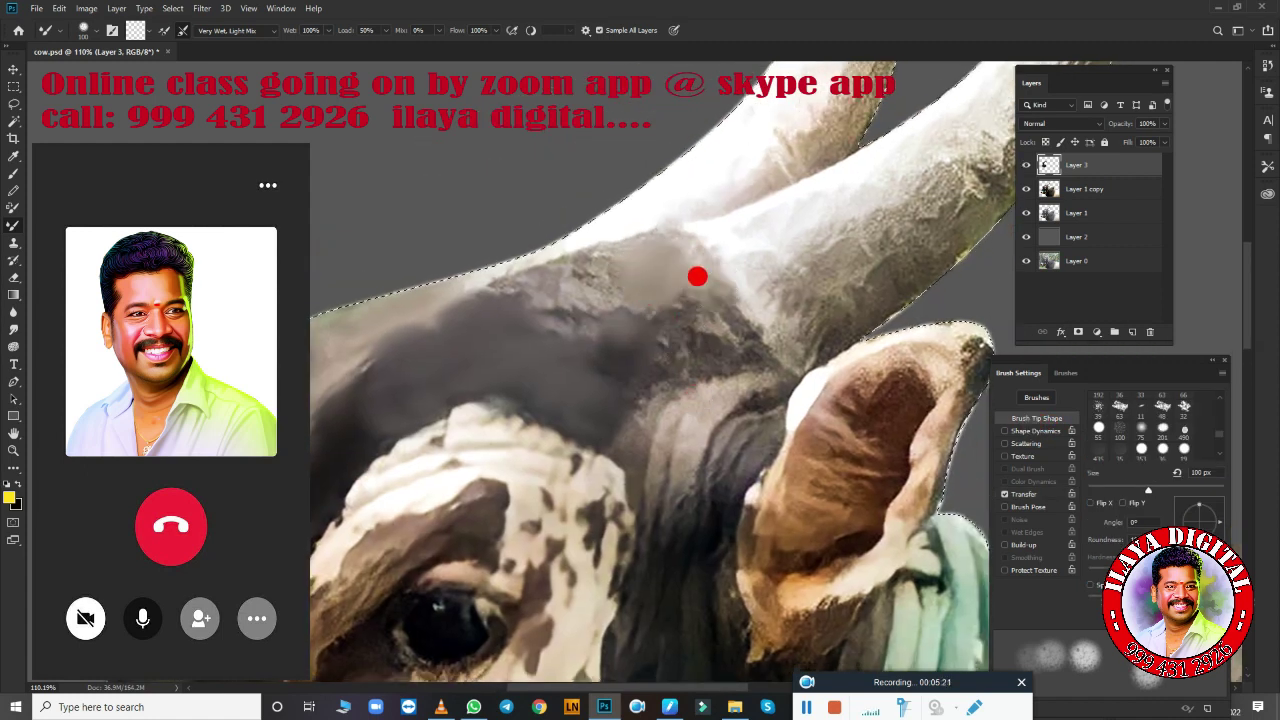
{"action": "key", "text": "bracketleft"}
{"action": "key", "text": "bracketleft"}
{"action": "key", "text": "bracketleft"}
{"action": "mouse_move", "coordinate": [731, 323]}
{"action": "left_mouse_down"}
{"action": "mouse_move", "coordinate": [663, 240]}
{"action": "mouse_move", "coordinate": [506, 263]}
{"action": "mouse_move", "coordinate": [574, 284]}
{"action": "mouse_move", "coordinate": [534, 306]}
{"action": "mouse_move", "coordinate": [626, 280]}
{"action": "mouse_move", "coordinate": [666, 329]}
{"action": "mouse_move", "coordinate": [617, 347]}
{"action": "mouse_move", "coordinate": [632, 367]}
{"action": "left_mouse_up"}
{"action": "key", "text": "bracketright"}
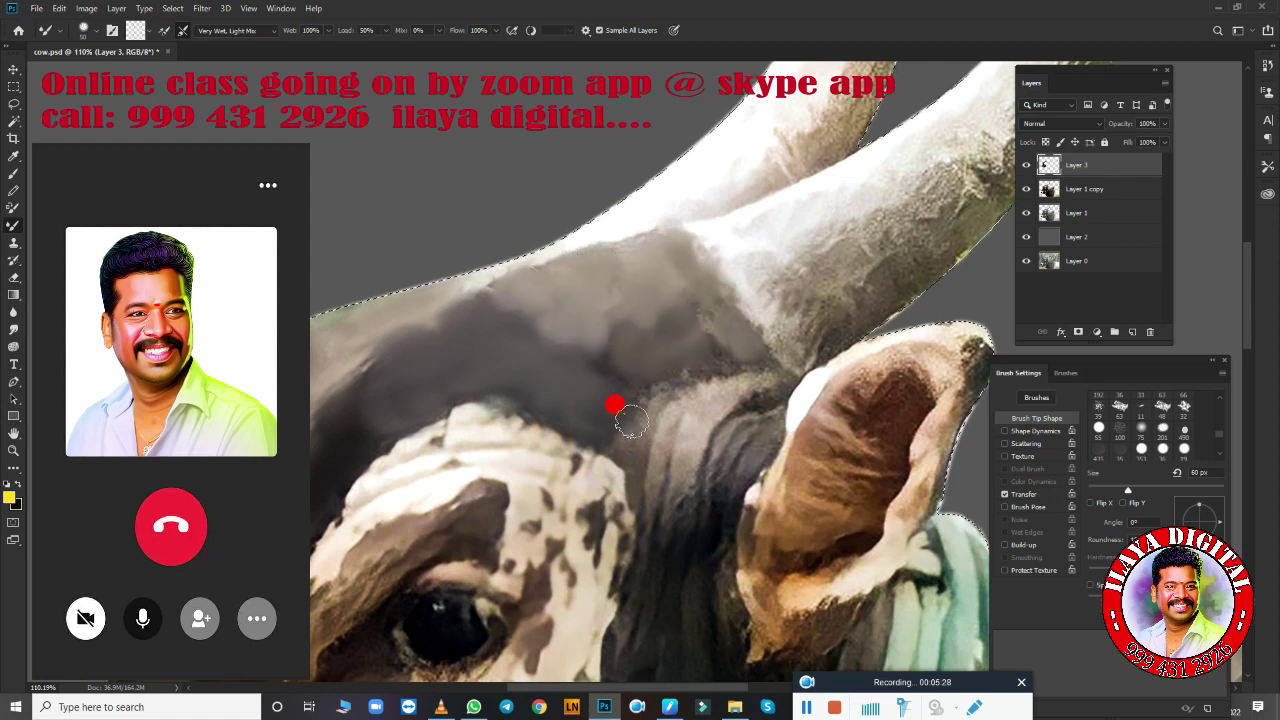
{"action": "mouse_move", "coordinate": [631, 423]}
{"action": "left_mouse_down"}
{"action": "mouse_move", "coordinate": [657, 410]}
{"action": "mouse_move", "coordinate": [703, 329]}
{"action": "mouse_move", "coordinate": [589, 254]}
{"action": "left_mouse_up"}
{"action": "key", "text": "bracketright"}
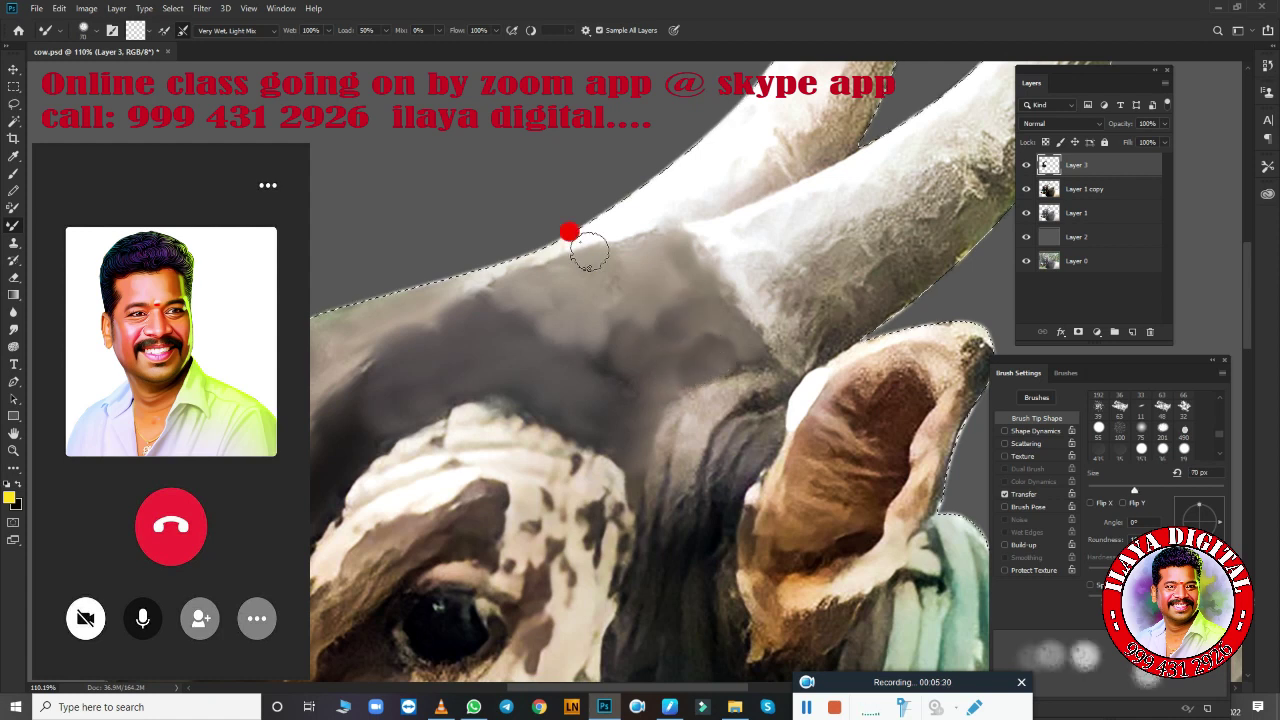
{"action": "mouse_move", "coordinate": [633, 188]}
{"action": "left_mouse_down"}
{"action": "mouse_move", "coordinate": [520, 226]}
{"action": "mouse_move", "coordinate": [449, 283]}
{"action": "mouse_move", "coordinate": [441, 265]}
{"action": "left_mouse_up"}
{"action": "left_click_drag", "start_coordinate": [362, 394], "coordinate": [360, 386]}
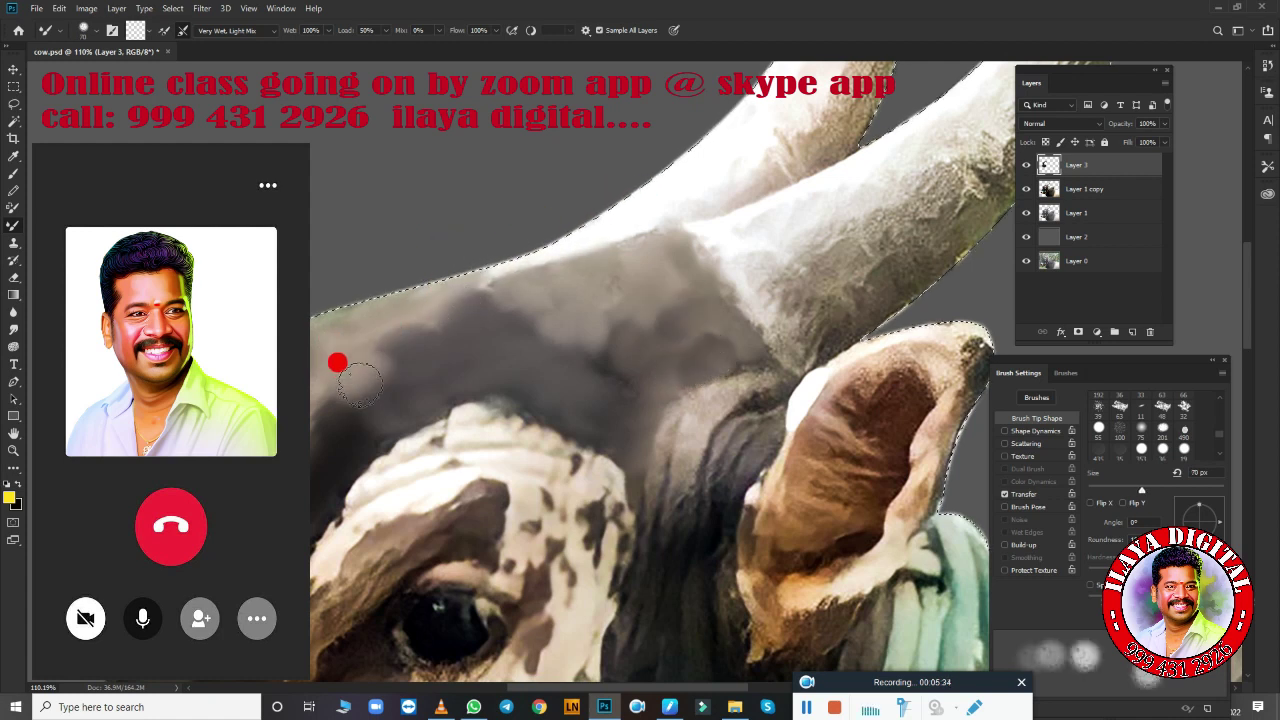
{"action": "mouse_move", "coordinate": [473, 414]}
{"action": "left_mouse_down"}
{"action": "mouse_move", "coordinate": [451, 403]}
{"action": "mouse_move", "coordinate": [497, 413]}
{"action": "mouse_move", "coordinate": [423, 426]}
{"action": "mouse_move", "coordinate": [345, 484]}
{"action": "mouse_move", "coordinate": [477, 449]}
{"action": "mouse_move", "coordinate": [609, 474]}
{"action": "mouse_move", "coordinate": [660, 420]}
{"action": "mouse_move", "coordinate": [648, 484]}
{"action": "mouse_move", "coordinate": [686, 406]}
{"action": "mouse_move", "coordinate": [731, 366]}
{"action": "mouse_move", "coordinate": [671, 446]}
{"action": "mouse_move", "coordinate": [699, 456]}
{"action": "mouse_move", "coordinate": [735, 414]}
{"action": "left_mouse_up"}
Smooth the upper and lower horn edges with a 40-45 px brush.
{"action": "key", "text": "["}
{"action": "key", "text": "]"}
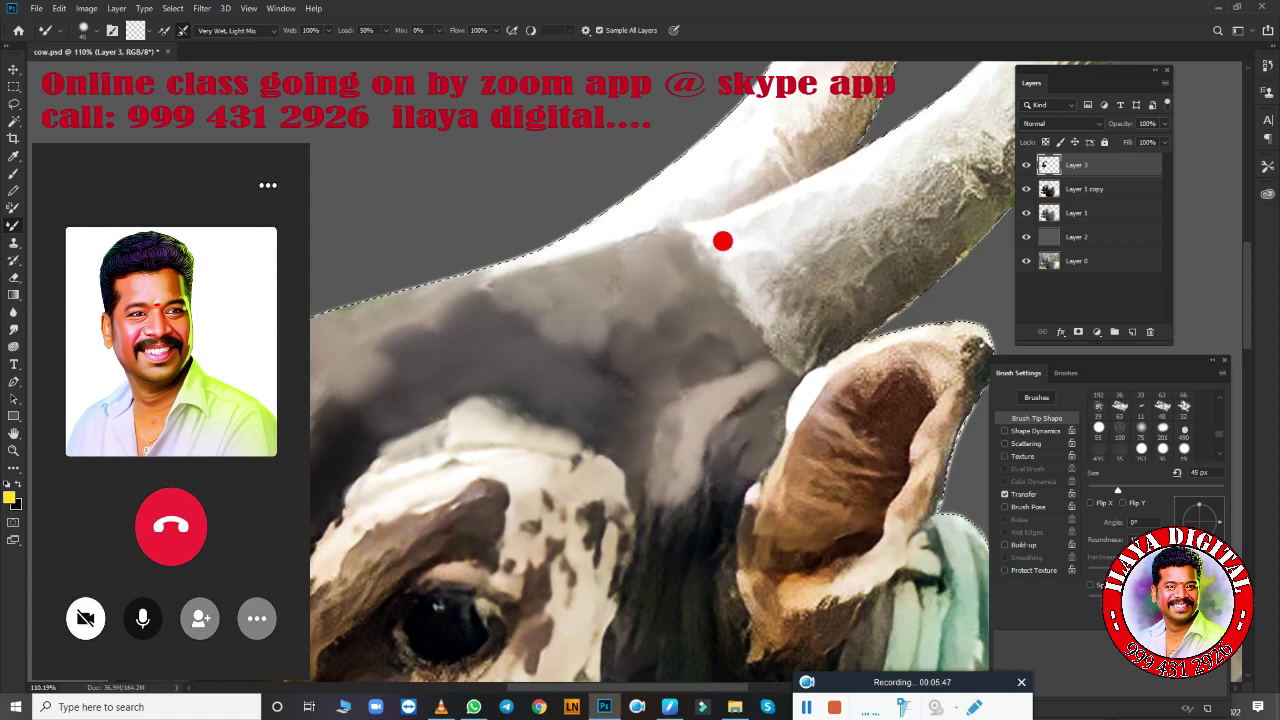
{"action": "mouse_move", "coordinate": [722, 241]}
{"action": "left_mouse_down"}
{"action": "mouse_move", "coordinate": [709, 240]}
{"action": "mouse_move", "coordinate": [723, 274]}
{"action": "mouse_move", "coordinate": [780, 340]}
{"action": "left_mouse_up"}
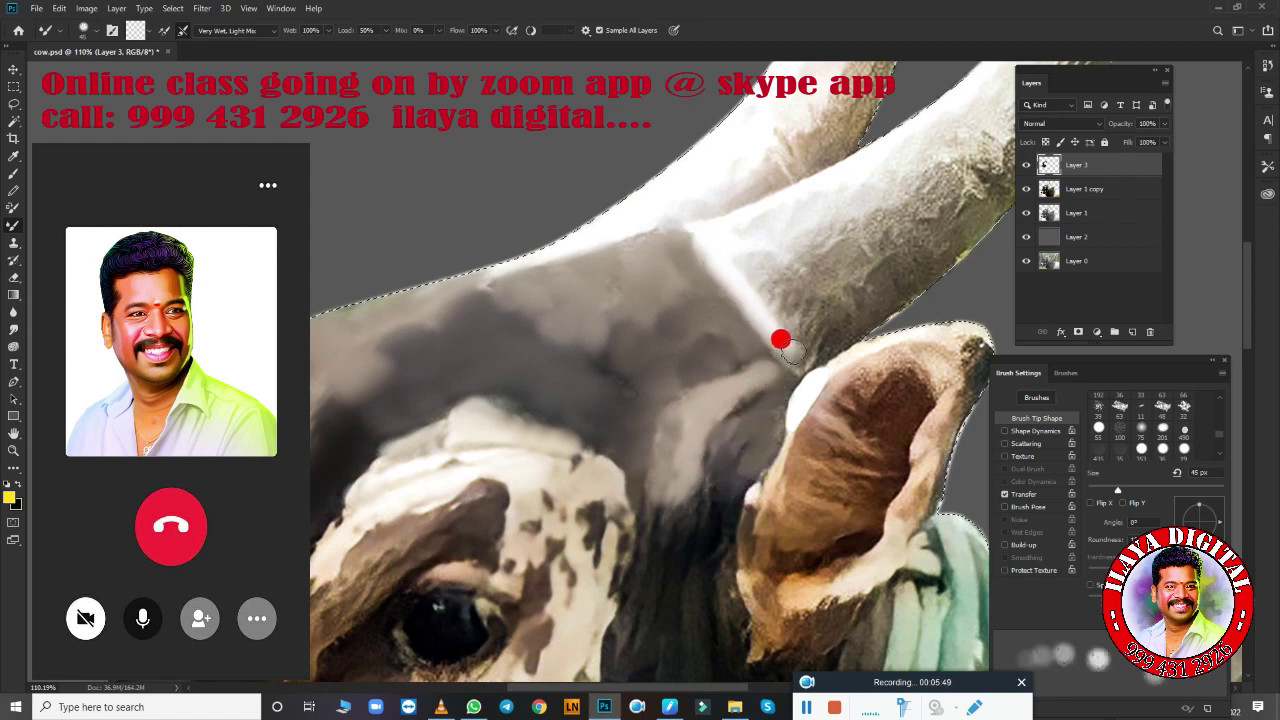
{"action": "mouse_move", "coordinate": [668, 202]}
{"action": "left_mouse_down"}
{"action": "mouse_move", "coordinate": [757, 174]}
{"action": "mouse_move", "coordinate": [545, 229]}
{"action": "mouse_move", "coordinate": [606, 214]}
{"action": "mouse_move", "coordinate": [640, 366]}
{"action": "mouse_move", "coordinate": [766, 217]}
{"action": "mouse_move", "coordinate": [787, 268]}
{"action": "left_mouse_up"}
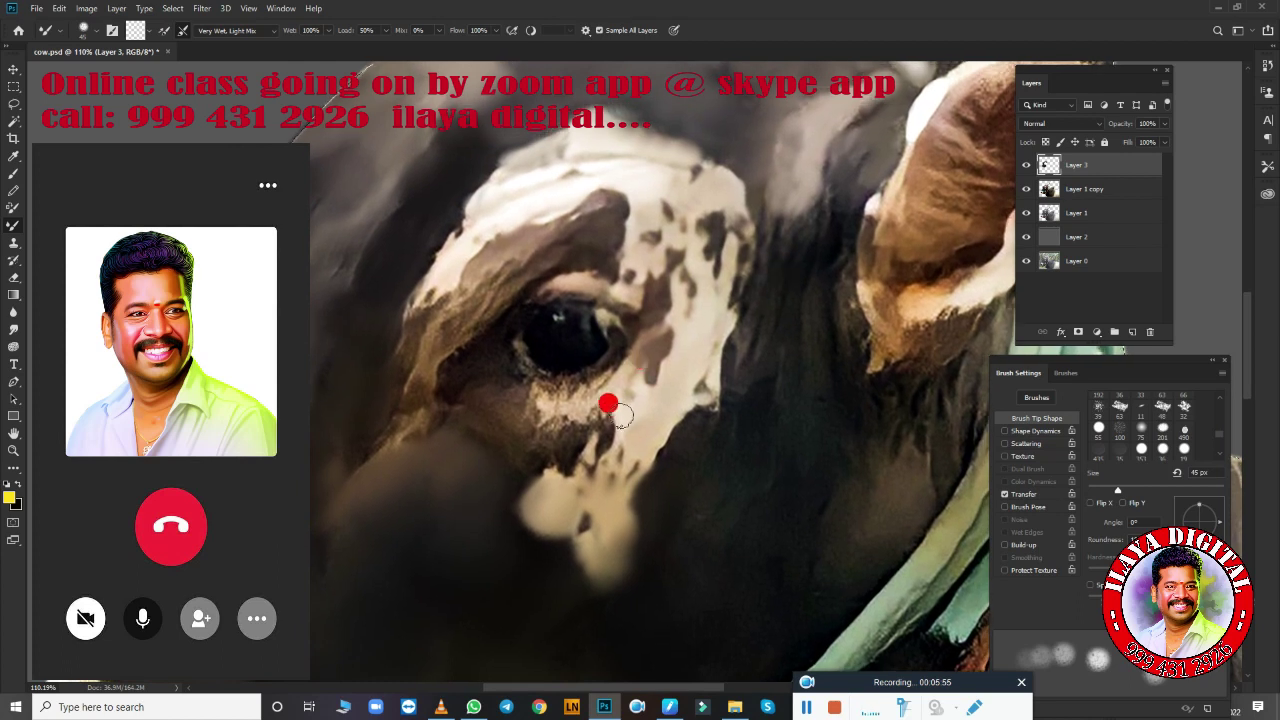
{"action": "key", "text": "bracketleft"}
{"action": "key", "text": "bracketleft"}
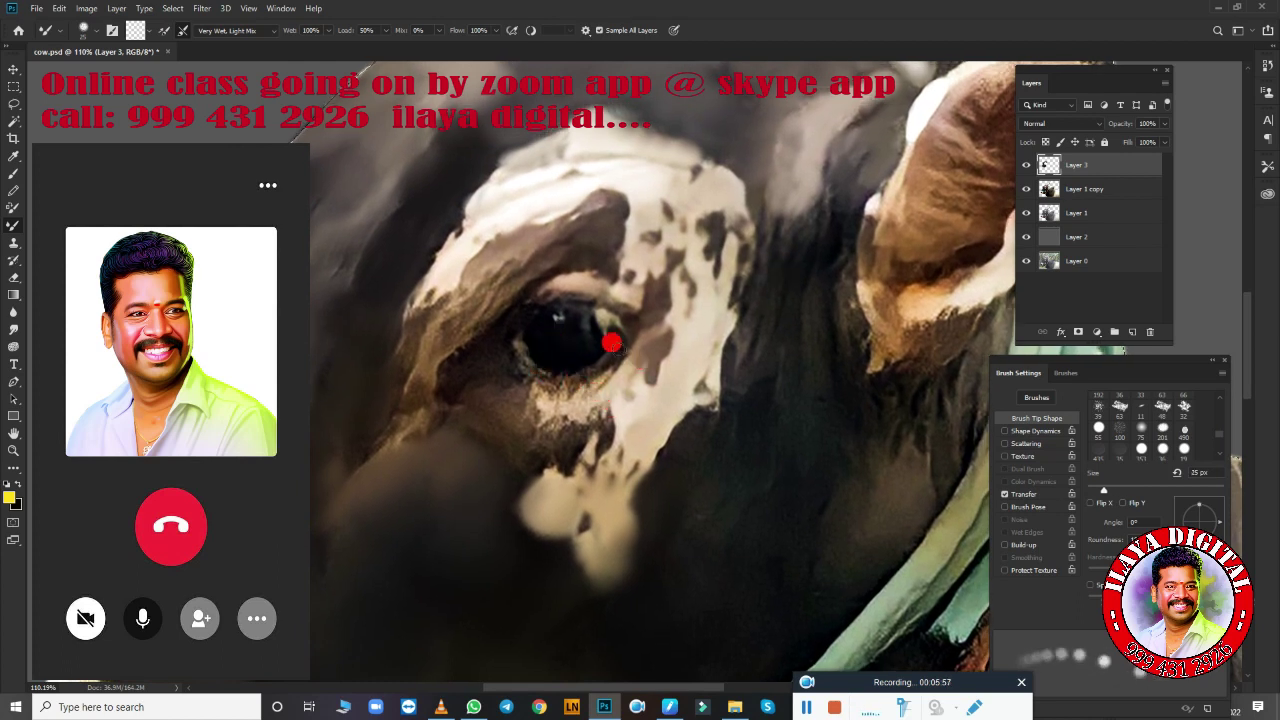
Zoom in on the eye and soften its highlight spot with a tiny Mixer Brush.
{"action": "scroll", "coordinate": [611, 343], "scroll_direction": "up", "scroll_amount": 1}
{"action": "scroll", "coordinate": [657, 337], "scroll_direction": "up", "scroll_amount": 1}
{"action": "scroll", "coordinate": [771, 314], "scroll_direction": "up", "scroll_amount": 1}
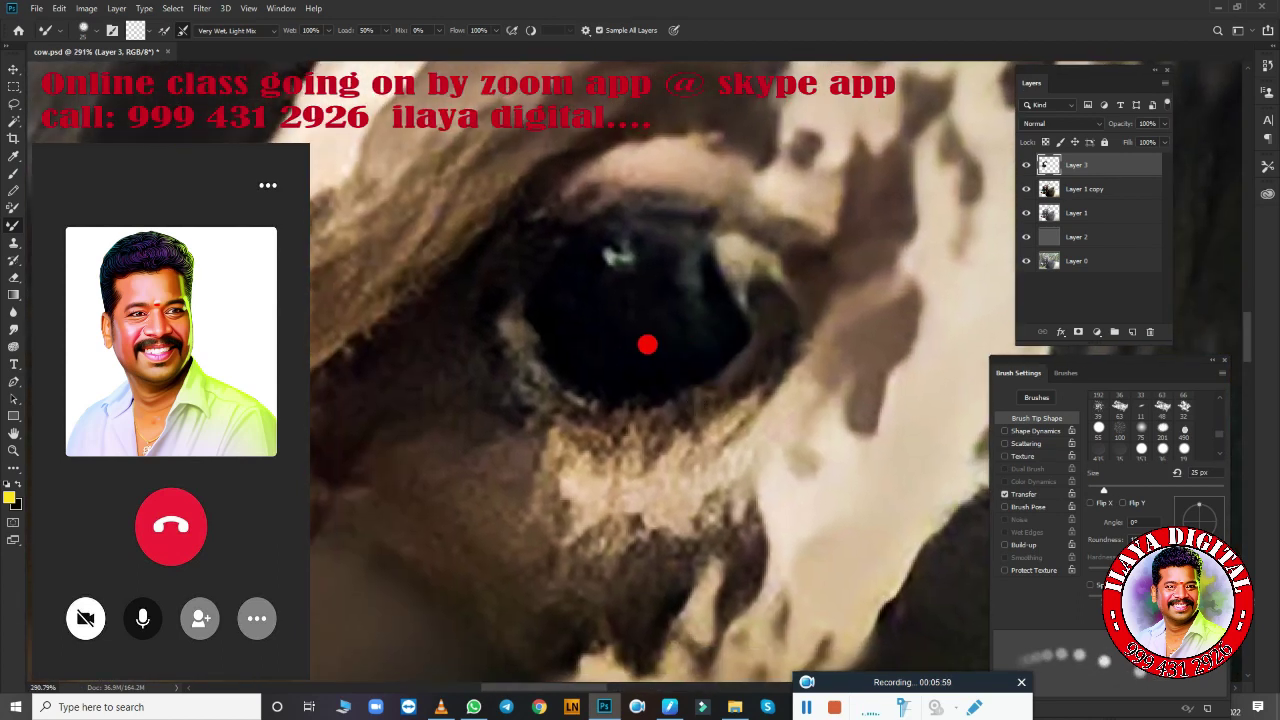
{"action": "key", "text": "bracketright"}
{"action": "key", "text": "bracketright"}
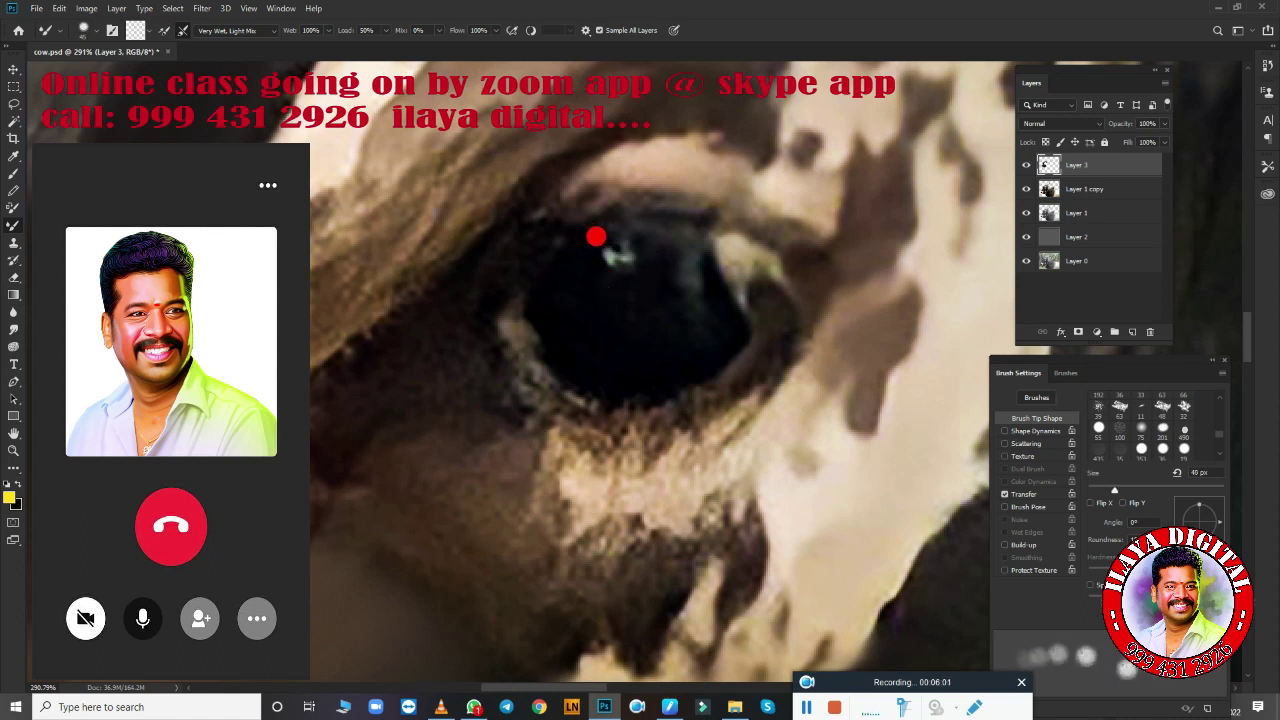
{"action": "key", "text": "bracketleft"}
{"action": "key", "text": "bracketleft"}
{"action": "key", "text": "bracketleft"}
{"action": "key", "text": "bracketleft"}
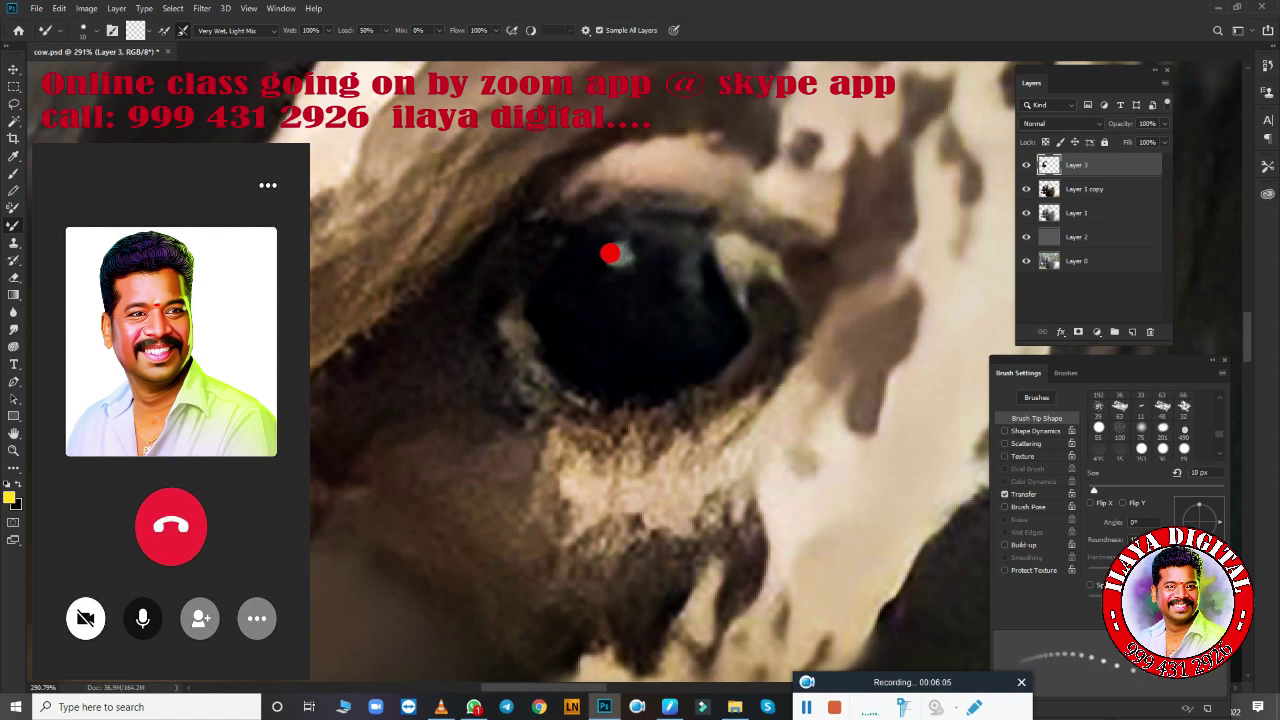
{"action": "left_click_drag", "start_coordinate": [607, 254], "coordinate": [609, 245]}
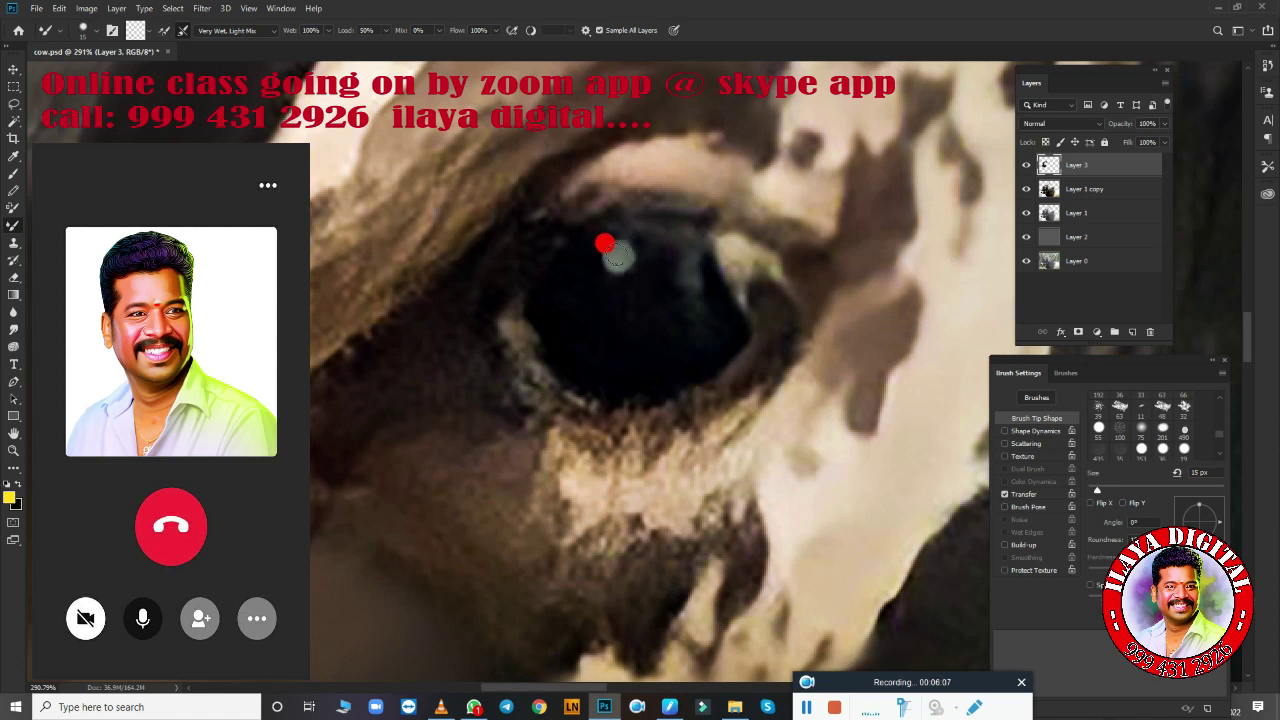
Darken the pupil and blend its top, right, lower and left edges with a 15–25 px brush.
{"action": "key", "text": "bracketright"}
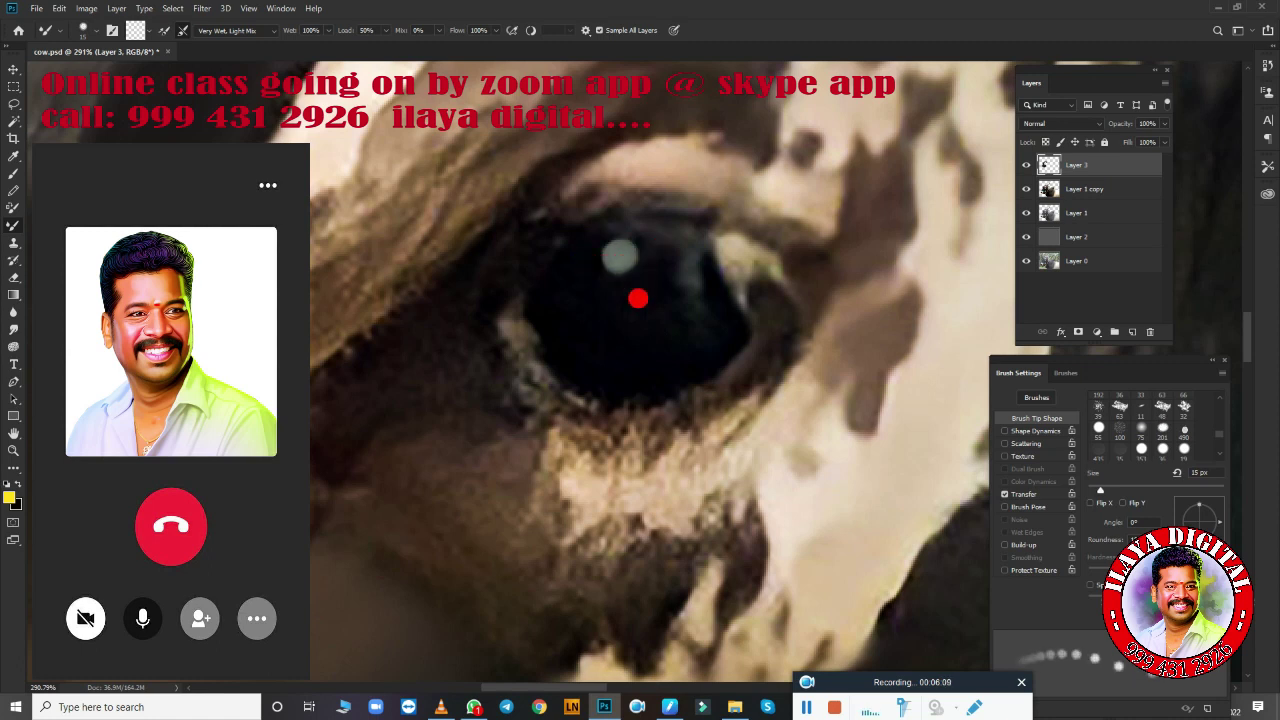
{"action": "mouse_move", "coordinate": [560, 335]}
{"action": "left_mouse_down"}
{"action": "mouse_move", "coordinate": [614, 374]}
{"action": "mouse_move", "coordinate": [689, 317]}
{"action": "mouse_move", "coordinate": [703, 332]}
{"action": "mouse_move", "coordinate": [631, 317]}
{"action": "mouse_move", "coordinate": [683, 281]}
{"action": "left_mouse_up"}
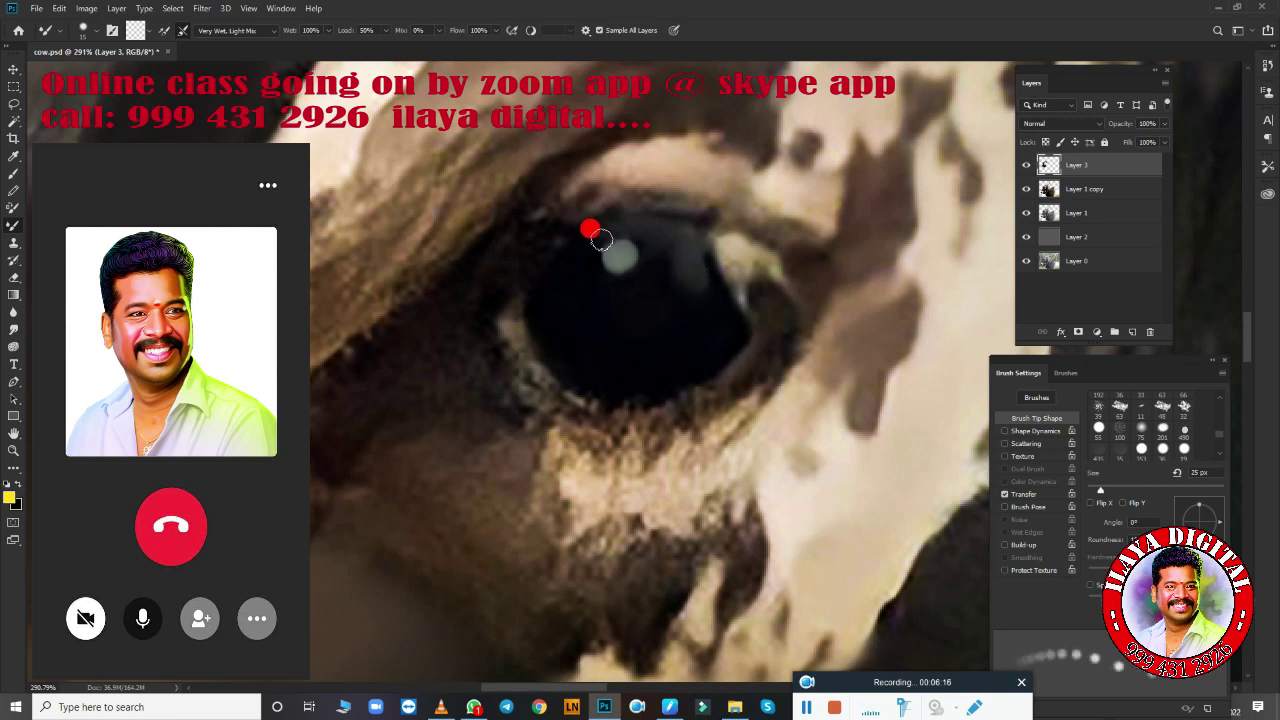
{"action": "key", "text": "bracketleft"}
{"action": "left_click_drag", "start_coordinate": [600, 238], "coordinate": [728, 249]}
{"action": "left_click_drag", "start_coordinate": [785, 299], "coordinate": [751, 291]}
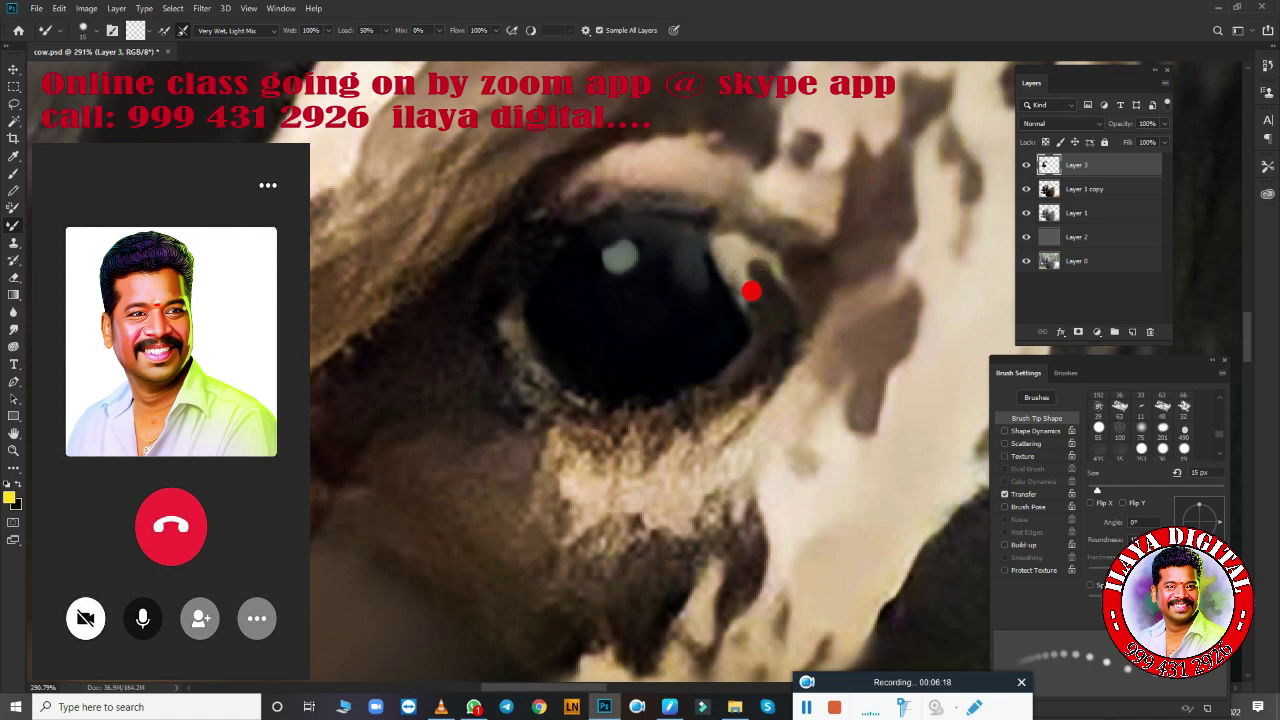
{"action": "left_click_drag", "start_coordinate": [721, 388], "coordinate": [711, 390]}
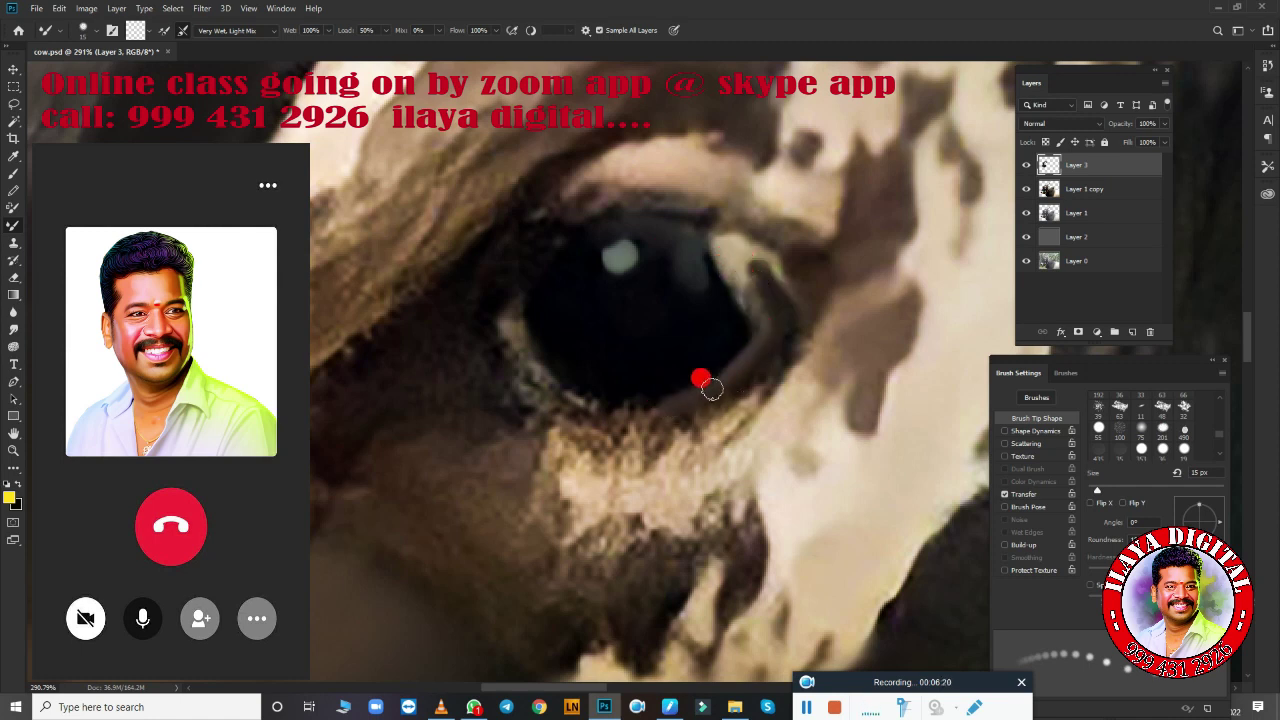
{"action": "left_click_drag", "start_coordinate": [582, 409], "coordinate": [693, 404]}
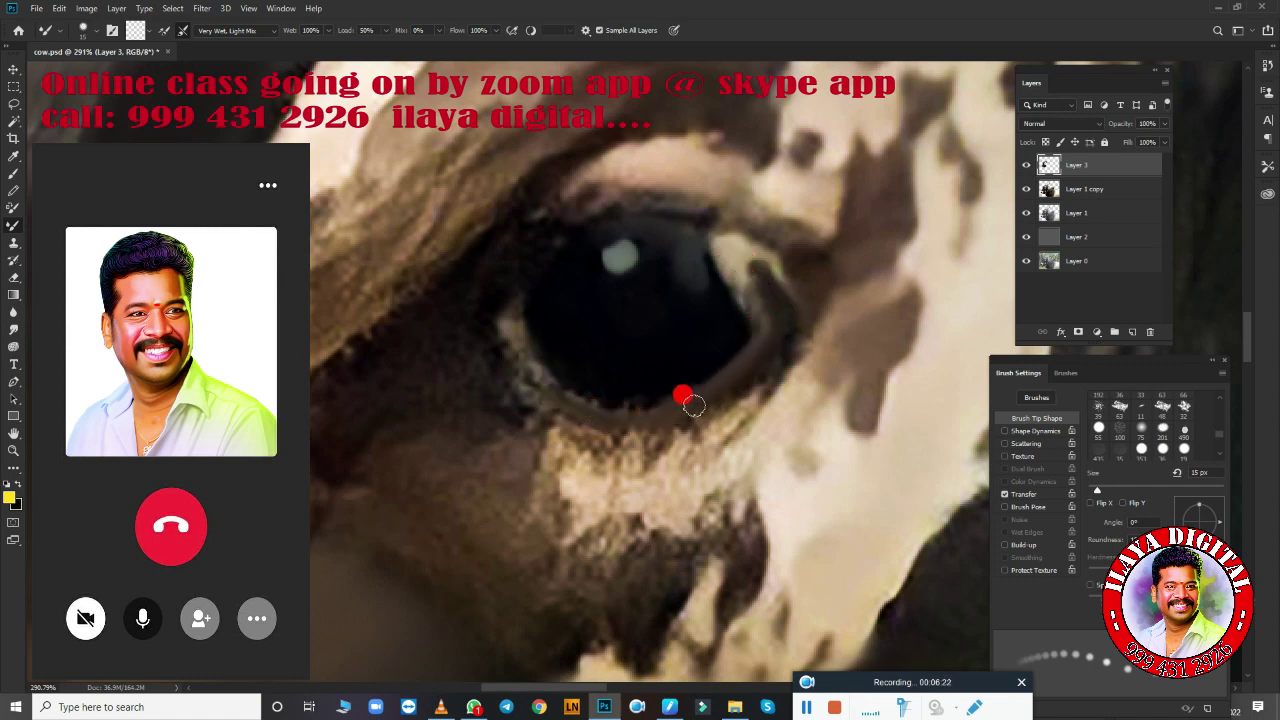
{"action": "mouse_move", "coordinate": [510, 369]}
{"action": "left_mouse_down"}
{"action": "mouse_move", "coordinate": [527, 257]}
{"action": "mouse_move", "coordinate": [629, 186]}
{"action": "mouse_move", "coordinate": [563, 220]}
{"action": "mouse_move", "coordinate": [655, 201]}
{"action": "left_mouse_up"}
{"action": "key", "text": "bracketright"}
{"action": "key", "text": "bracketleft"}
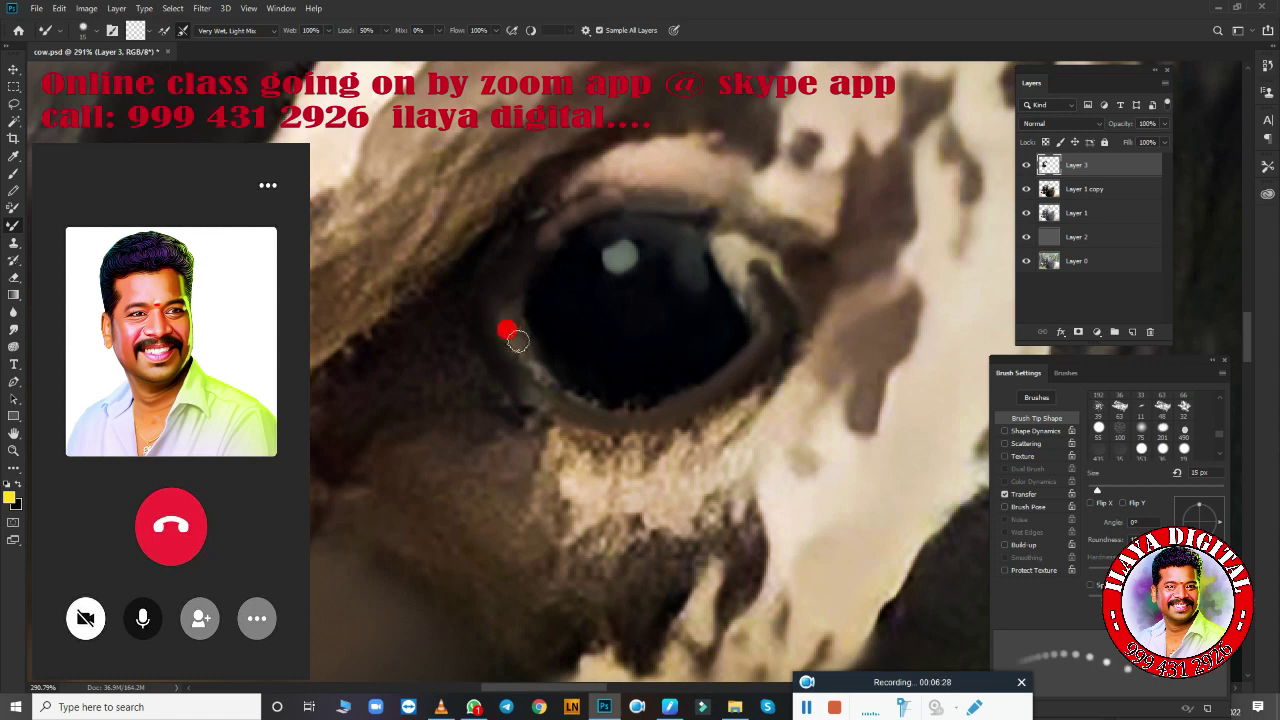
Smooth the upper eyelid into darker brown and blend lighter tones below the lower eyelid at 25–40 px.
{"action": "key", "text": "bracketright"}
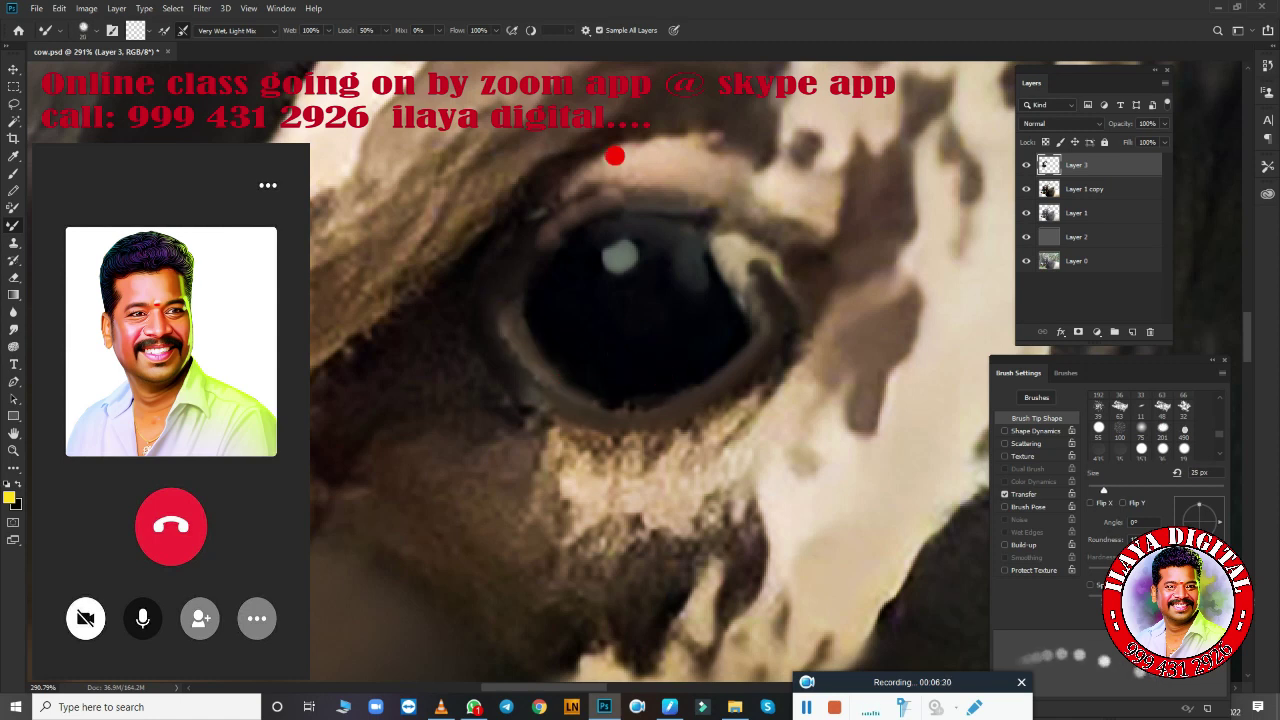
{"action": "key", "text": "bracketright"}
{"action": "left_click_drag", "start_coordinate": [562, 200], "coordinate": [510, 240]}
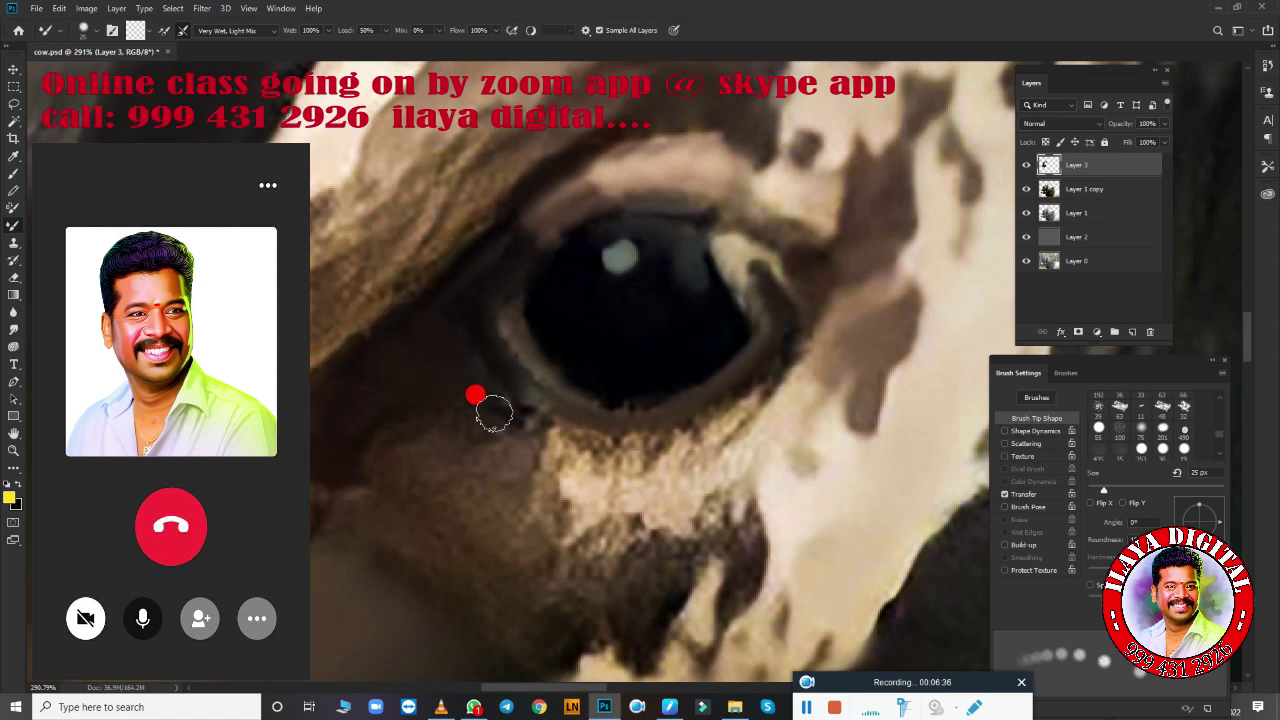
{"action": "key", "text": "bracketright"}
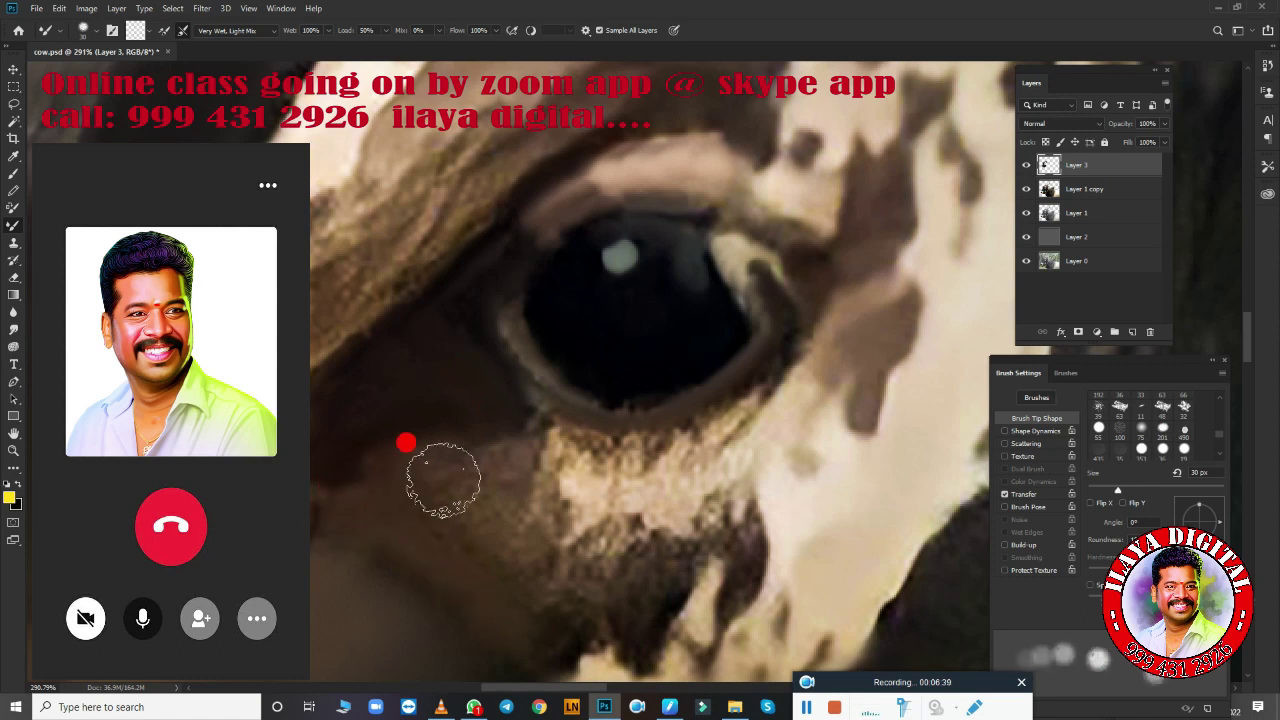
{"action": "mouse_move", "coordinate": [443, 480]}
{"action": "left_mouse_down"}
{"action": "mouse_move", "coordinate": [491, 566]}
{"action": "mouse_move", "coordinate": [567, 490]}
{"action": "mouse_move", "coordinate": [570, 462]}
{"action": "mouse_move", "coordinate": [639, 467]}
{"action": "mouse_move", "coordinate": [529, 414]}
{"action": "mouse_move", "coordinate": [697, 460]}
{"action": "mouse_move", "coordinate": [787, 375]}
{"action": "mouse_move", "coordinate": [701, 495]}
{"action": "mouse_move", "coordinate": [608, 524]}
{"action": "mouse_move", "coordinate": [623, 580]}
{"action": "mouse_move", "coordinate": [566, 620]}
{"action": "mouse_move", "coordinate": [743, 569]}
{"action": "left_mouse_up"}
{"action": "key", "text": "]"}
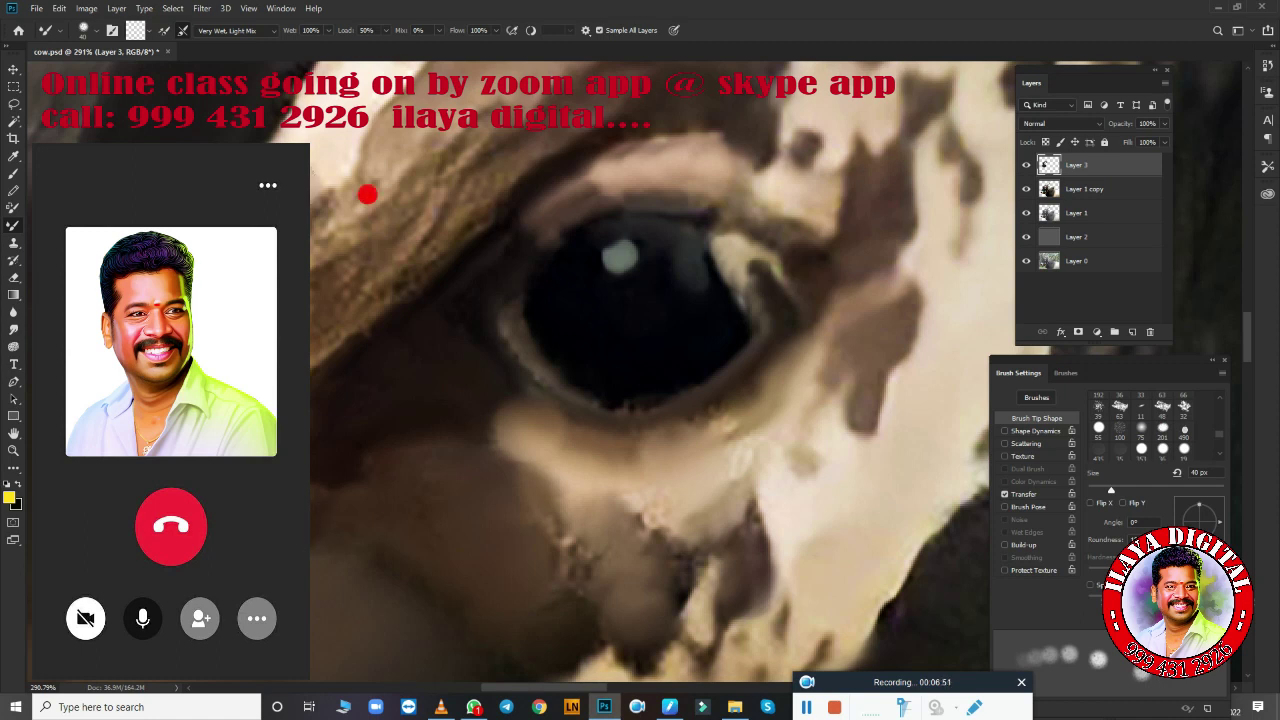
{"action": "mouse_move", "coordinate": [390, 217]}
{"action": "left_mouse_down"}
{"action": "mouse_move", "coordinate": [343, 246]}
{"action": "mouse_move", "coordinate": [386, 257]}
{"action": "mouse_move", "coordinate": [463, 171]}
{"action": "mouse_move", "coordinate": [407, 148]}
{"action": "left_mouse_up"}
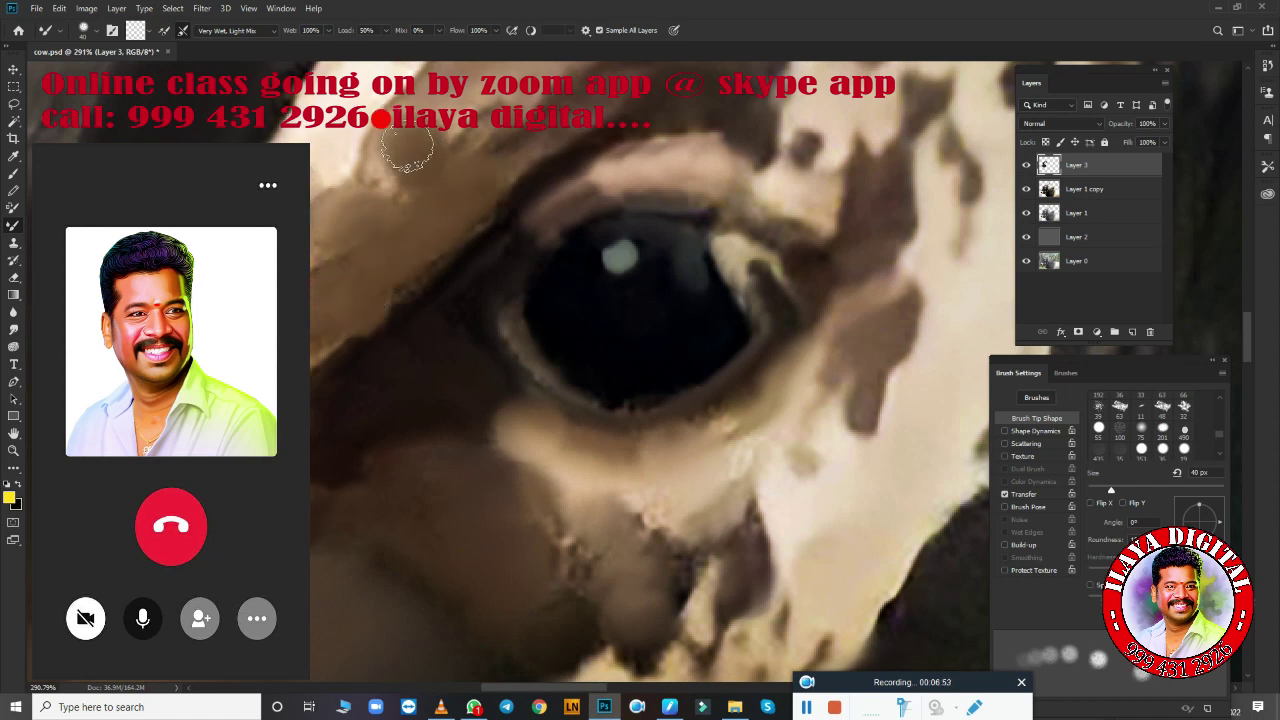
{"action": "scroll", "coordinate": [715, 474], "scroll_direction": "down", "scroll_amount": 5}
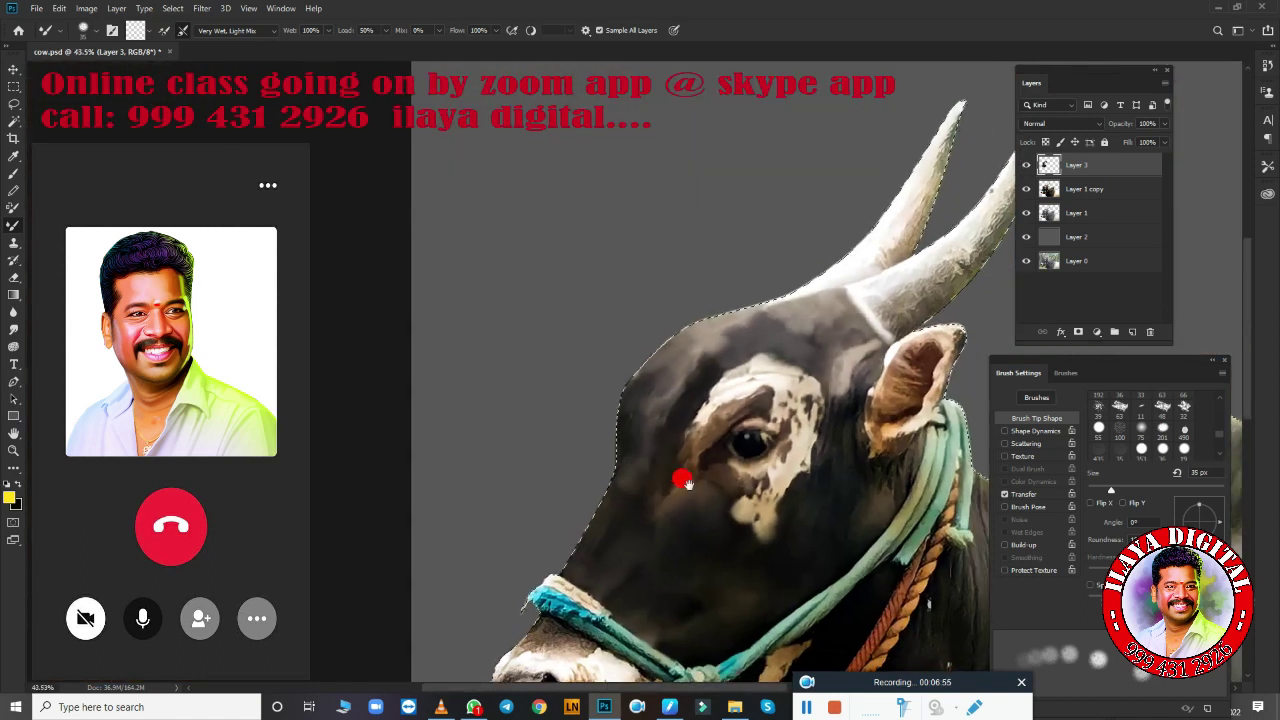
Bring the cheek into view and smear the light under-eye patch up-left with an 80 px brush.
{"action": "left_click_drag", "start_coordinate": [683, 482], "coordinate": [505, 339]}
{"action": "scroll", "coordinate": [591, 430], "scroll_direction": "up", "scroll_amount": 2}
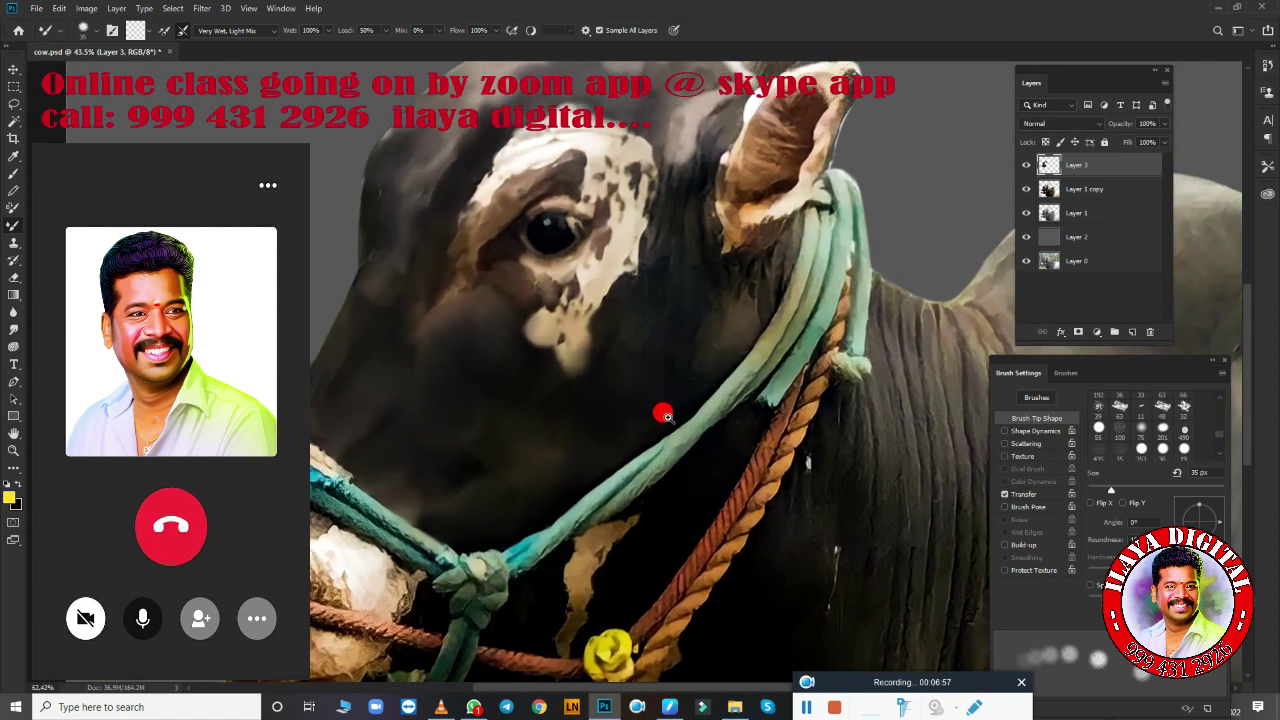
{"action": "scroll", "coordinate": [663, 411], "scroll_direction": "up", "scroll_amount": 3}
{"action": "key", "text": "bracketright"}
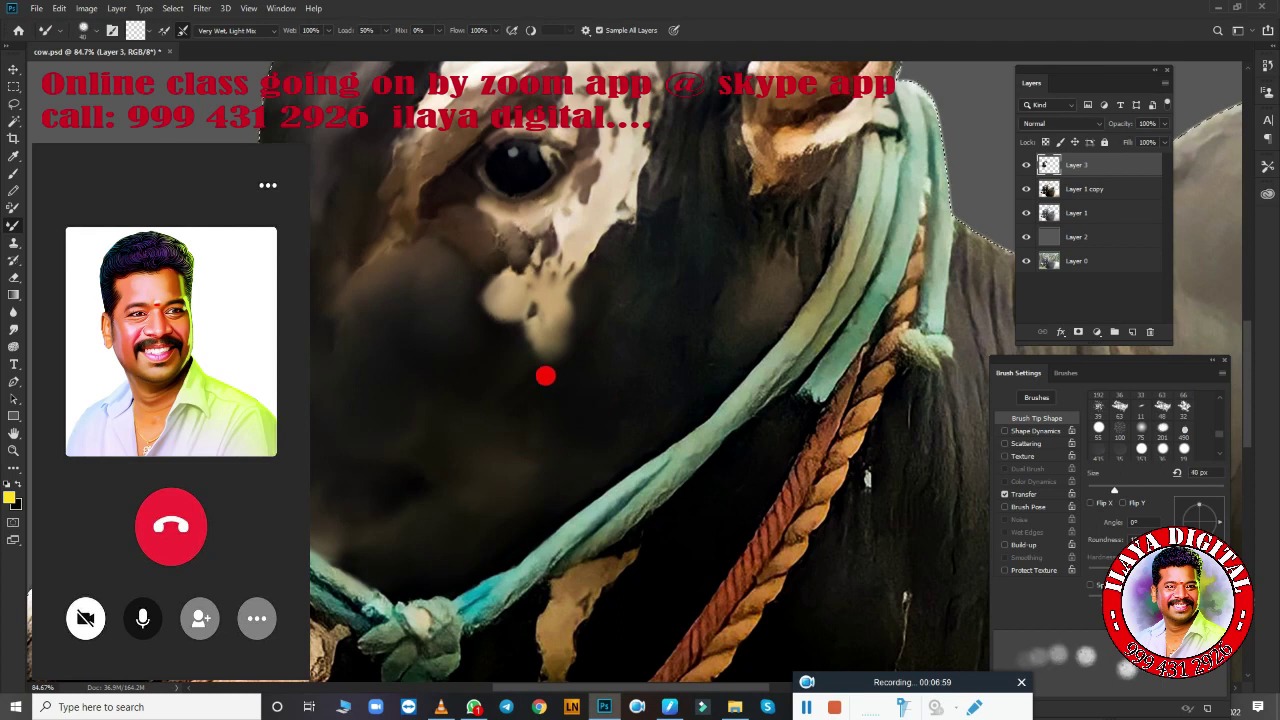
{"action": "key", "text": "bracketright"}
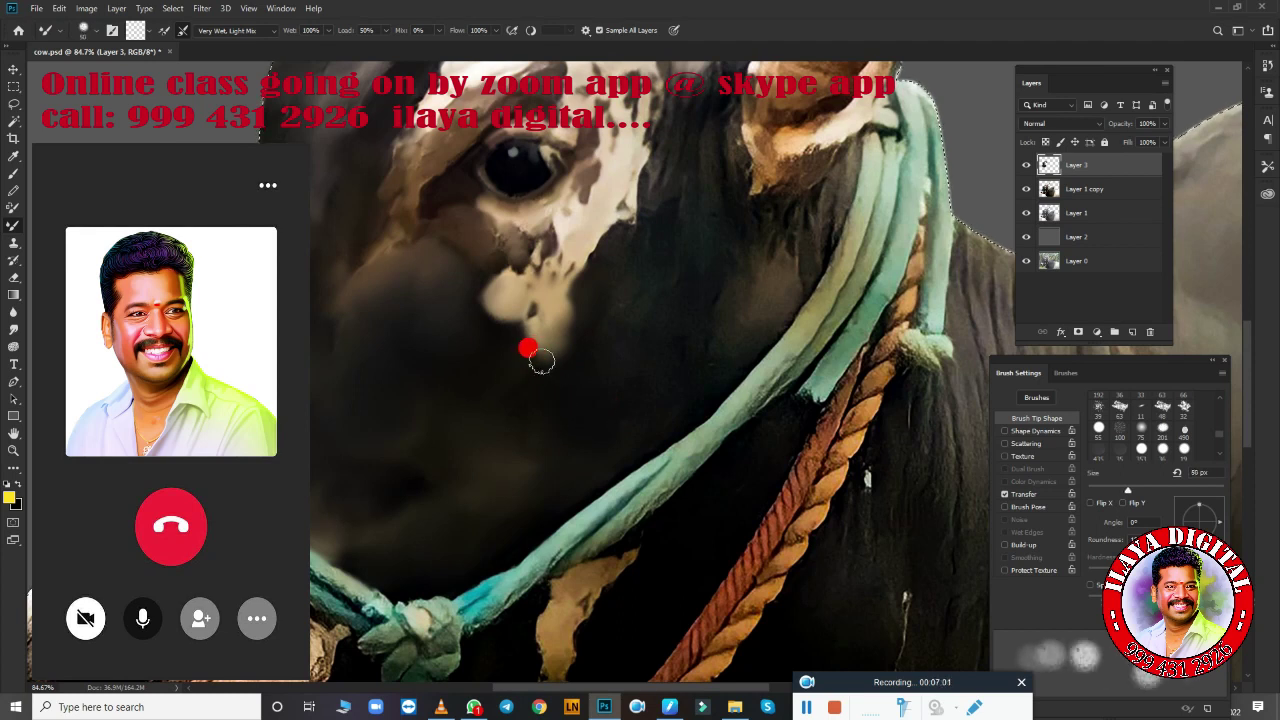
{"action": "key", "text": "bracketright"}
{"action": "mouse_move", "coordinate": [538, 376]}
{"action": "left_mouse_down"}
{"action": "mouse_move", "coordinate": [523, 323]}
{"action": "mouse_move", "coordinate": [369, 209]}
{"action": "left_mouse_up"}
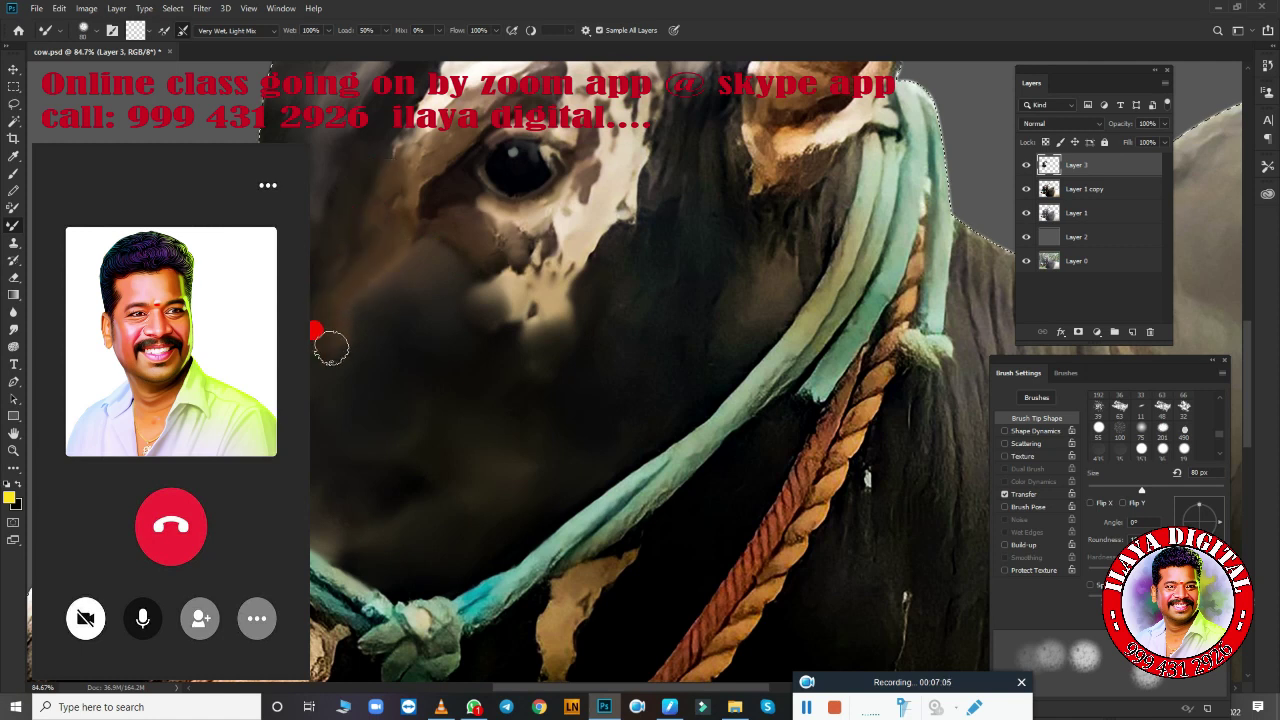
At 100 px, push the light patch toward the eye and darken it beside the eye.
{"action": "key", "text": "bracketright"}
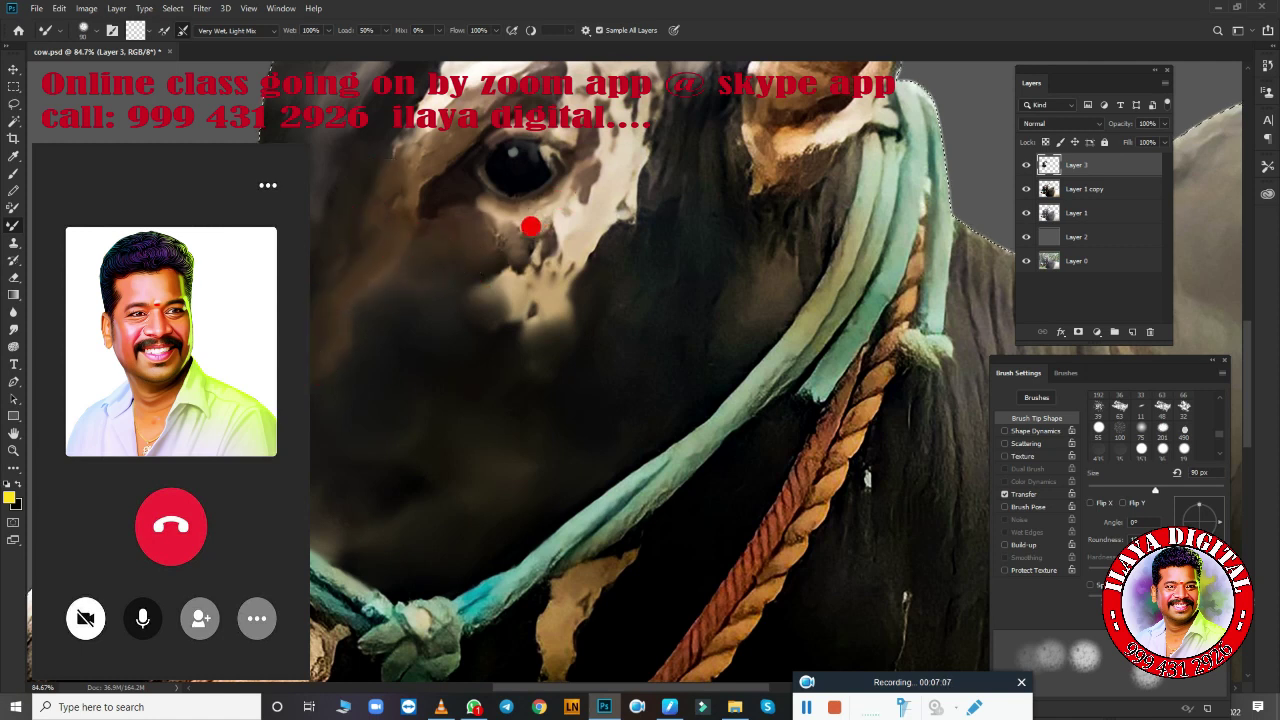
{"action": "left_click_drag", "start_coordinate": [529, 226], "coordinate": [574, 163]}
{"action": "mouse_move", "coordinate": [642, 202]}
{"action": "left_mouse_down"}
{"action": "mouse_move", "coordinate": [637, 163]}
{"action": "mouse_move", "coordinate": [589, 257]}
{"action": "mouse_move", "coordinate": [638, 309]}
{"action": "left_mouse_up"}
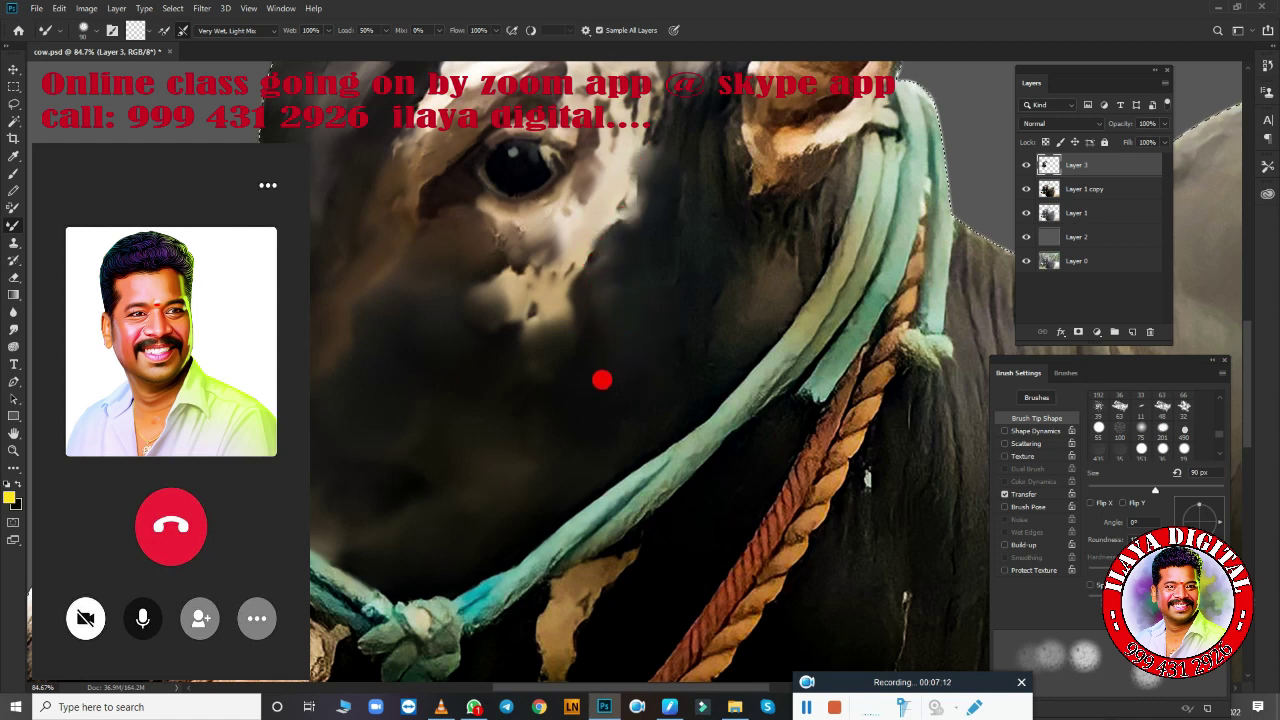
{"action": "key", "text": "bracketright"}
{"action": "key", "text": "bracketright"}
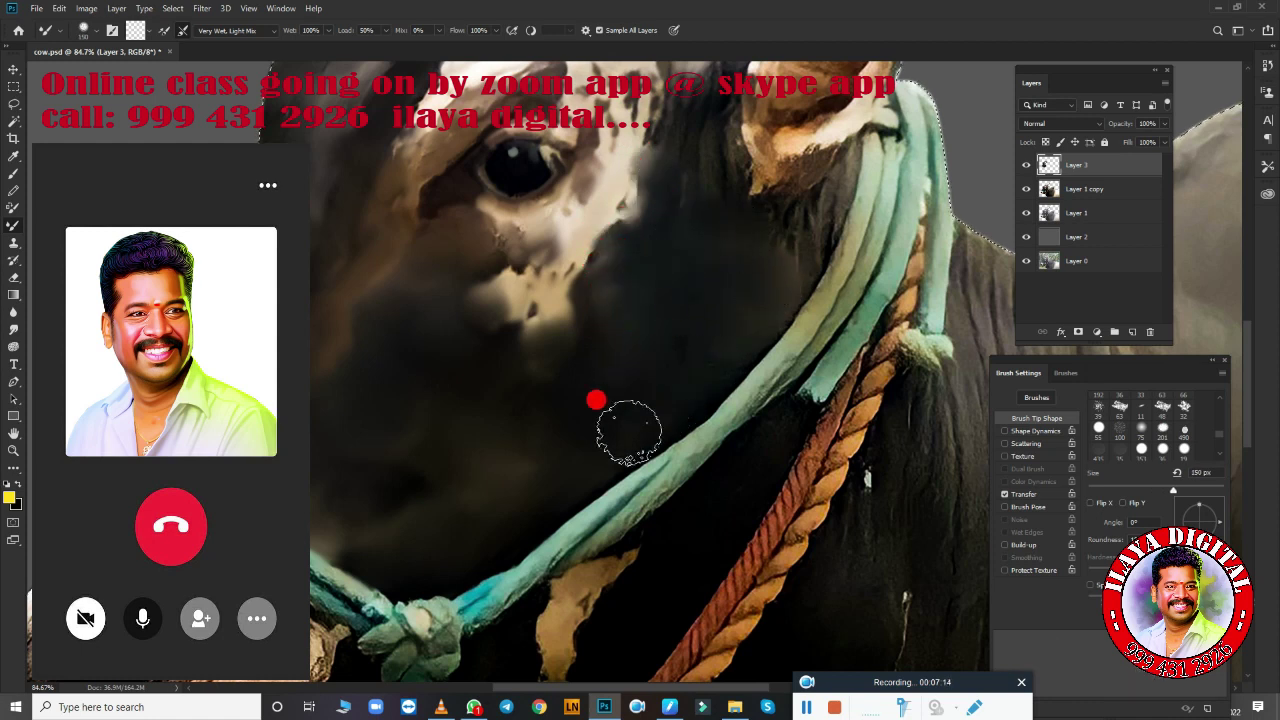
{"action": "key", "text": "bracketright"}
{"action": "key", "text": "bracketright"}
{"action": "key", "text": "bracketright"}
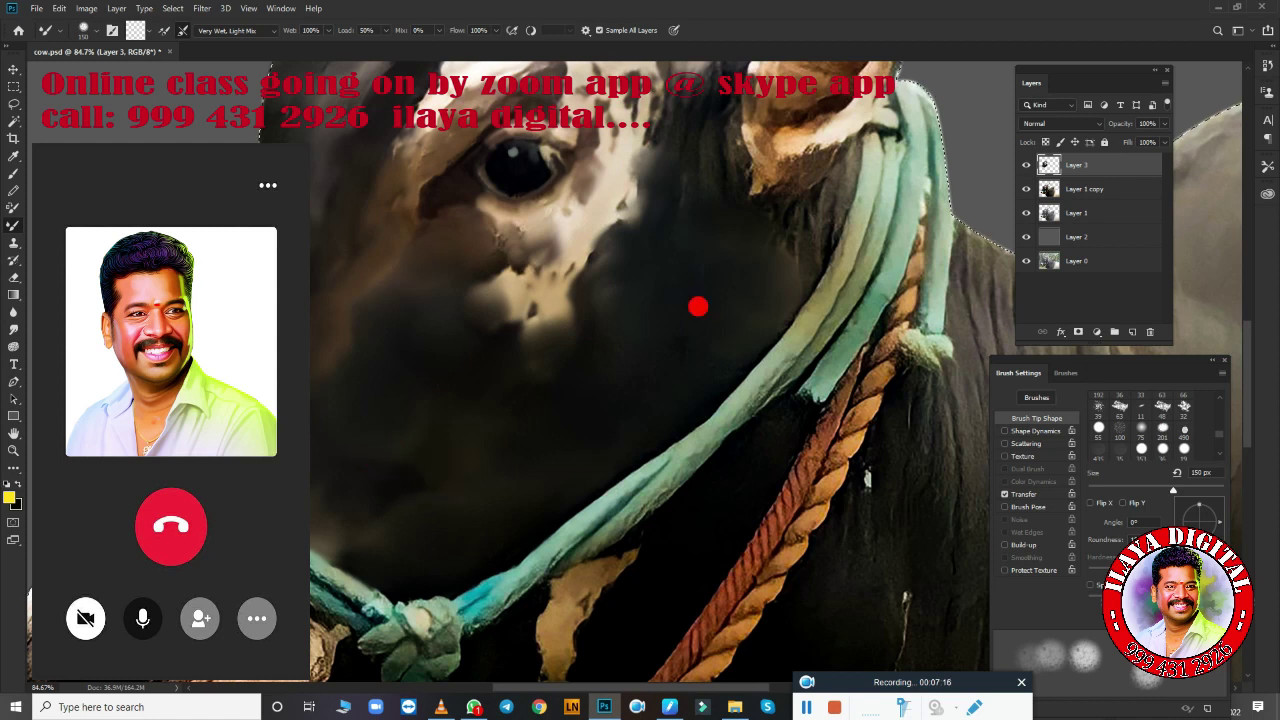
{"action": "left_click_drag", "start_coordinate": [700, 303], "coordinate": [608, 528]}
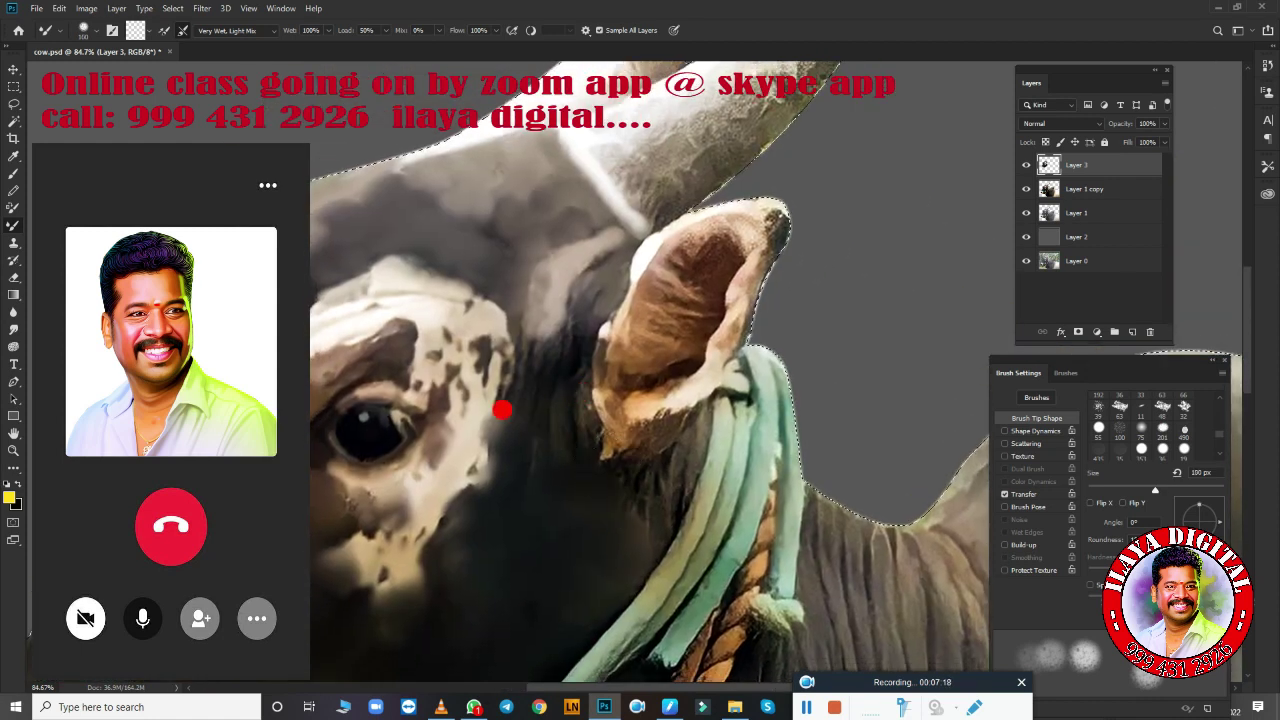
Blend the ear base, then lighten and smooth the ear from tip to base at 50–60 px.
{"action": "key", "text": "bracketleft"}
{"action": "key", "text": "bracketleft"}
{"action": "key", "text": "bracketleft"}
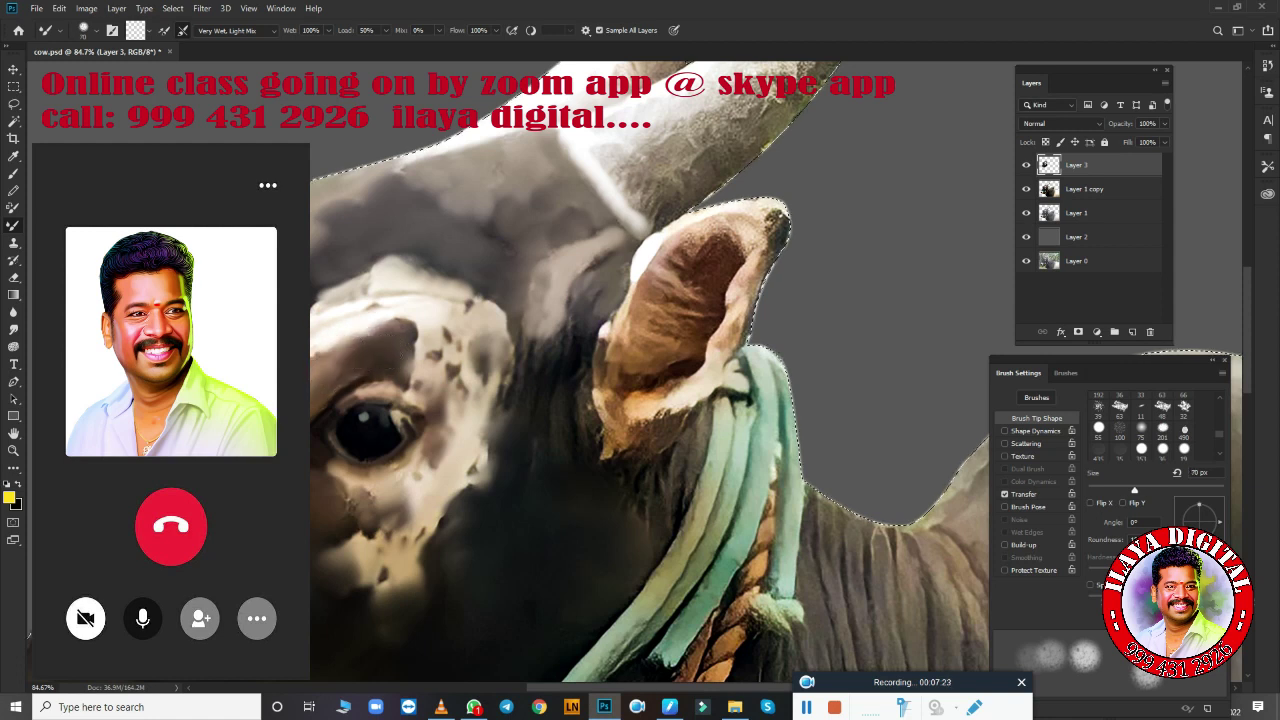
{"action": "key", "text": "bracketleft"}
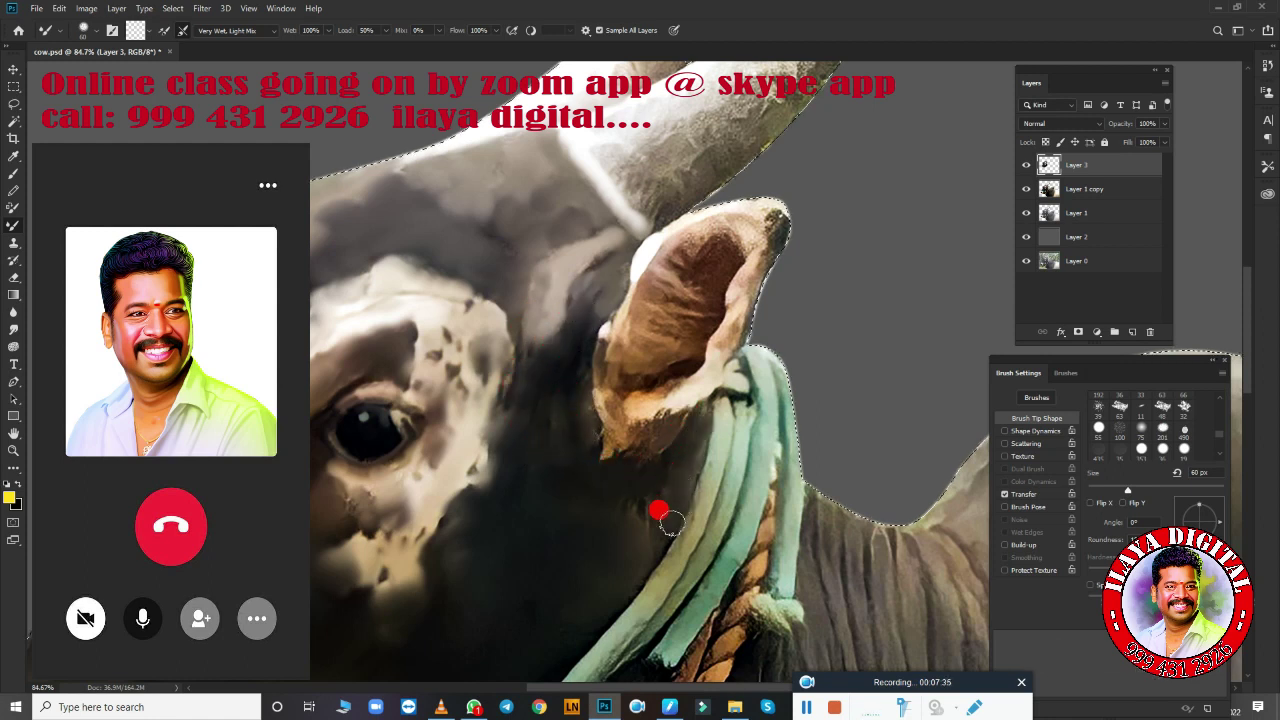
{"action": "left_click_drag", "start_coordinate": [620, 440], "coordinate": [592, 388]}
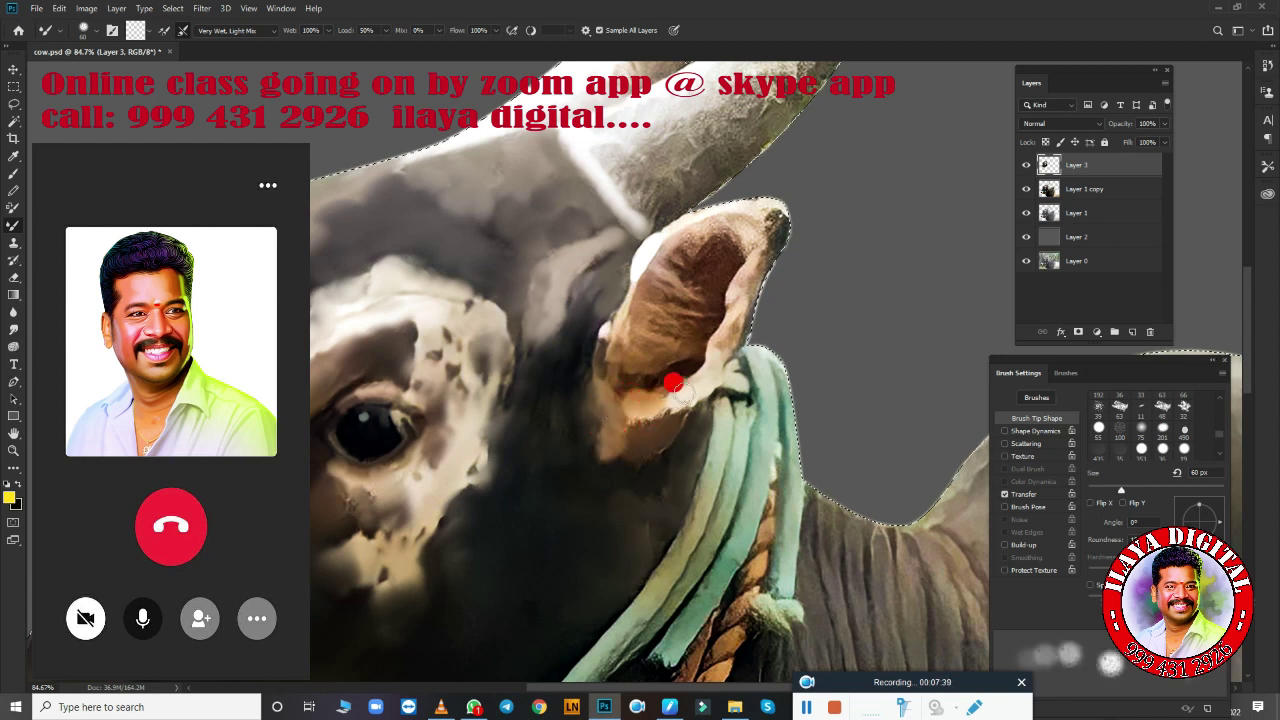
{"action": "key", "text": "bracketleft"}
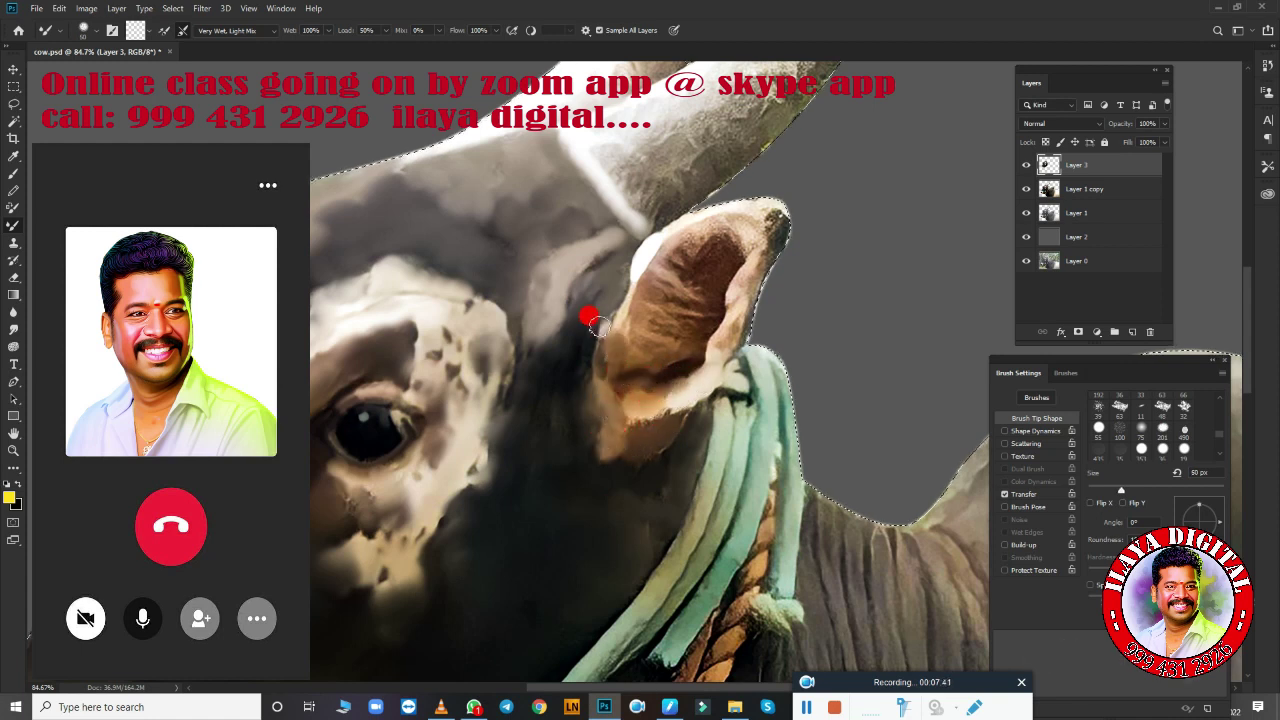
{"action": "mouse_move", "coordinate": [614, 320]}
{"action": "left_mouse_down"}
{"action": "mouse_move", "coordinate": [680, 246]}
{"action": "mouse_move", "coordinate": [651, 266]}
{"action": "mouse_move", "coordinate": [694, 246]}
{"action": "mouse_move", "coordinate": [720, 208]}
{"action": "mouse_move", "coordinate": [726, 251]}
{"action": "mouse_move", "coordinate": [691, 363]}
{"action": "mouse_move", "coordinate": [764, 202]}
{"action": "left_mouse_up"}
{"action": "key", "text": "bracketright"}
{"action": "mouse_move", "coordinate": [651, 232]}
{"action": "left_mouse_down"}
{"action": "mouse_move", "coordinate": [771, 189]}
{"action": "mouse_move", "coordinate": [710, 399]}
{"action": "mouse_move", "coordinate": [714, 371]}
{"action": "mouse_move", "coordinate": [680, 423]}
{"action": "mouse_move", "coordinate": [736, 344]}
{"action": "mouse_move", "coordinate": [763, 363]}
{"action": "mouse_move", "coordinate": [734, 503]}
{"action": "mouse_move", "coordinate": [690, 597]}
{"action": "mouse_move", "coordinate": [709, 486]}
{"action": "mouse_move", "coordinate": [660, 591]}
{"action": "mouse_move", "coordinate": [706, 431]}
{"action": "mouse_move", "coordinate": [694, 491]}
{"action": "mouse_move", "coordinate": [626, 609]}
{"action": "mouse_move", "coordinate": [694, 529]}
{"action": "mouse_move", "coordinate": [658, 552]}
{"action": "mouse_move", "coordinate": [694, 527]}
{"action": "mouse_move", "coordinate": [771, 509]}
{"action": "mouse_move", "coordinate": [763, 380]}
{"action": "mouse_move", "coordinate": [764, 596]}
{"action": "mouse_move", "coordinate": [709, 171]}
{"action": "left_mouse_up"}
{"action": "key", "text": "bracketleft"}
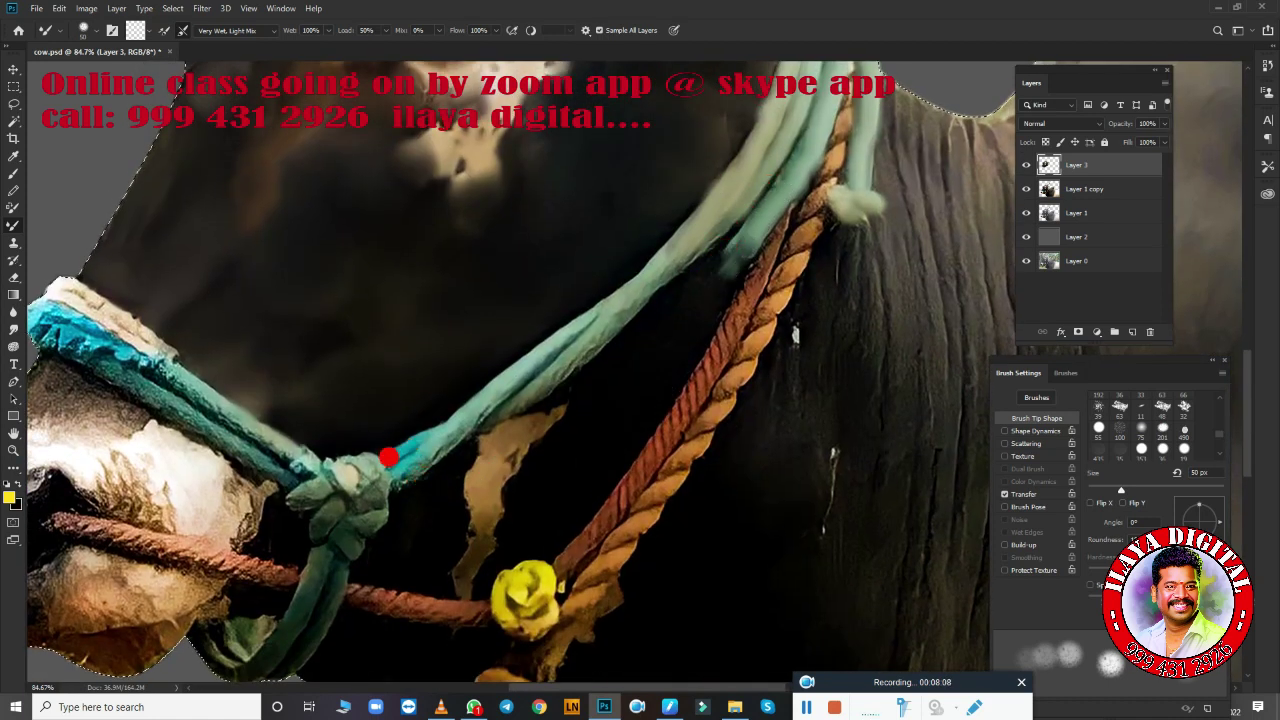
Smooth the cyan rope and tan patch, then blend the white muzzle patch below the halter.
{"action": "mouse_move", "coordinate": [400, 433]}
{"action": "left_mouse_down"}
{"action": "mouse_move", "coordinate": [434, 423]}
{"action": "mouse_move", "coordinate": [682, 232]}
{"action": "mouse_move", "coordinate": [491, 429]}
{"action": "mouse_move", "coordinate": [479, 557]}
{"action": "mouse_move", "coordinate": [533, 428]}
{"action": "mouse_move", "coordinate": [566, 408]}
{"action": "left_mouse_up"}
{"action": "left_click_drag", "start_coordinate": [509, 505], "coordinate": [446, 498]}
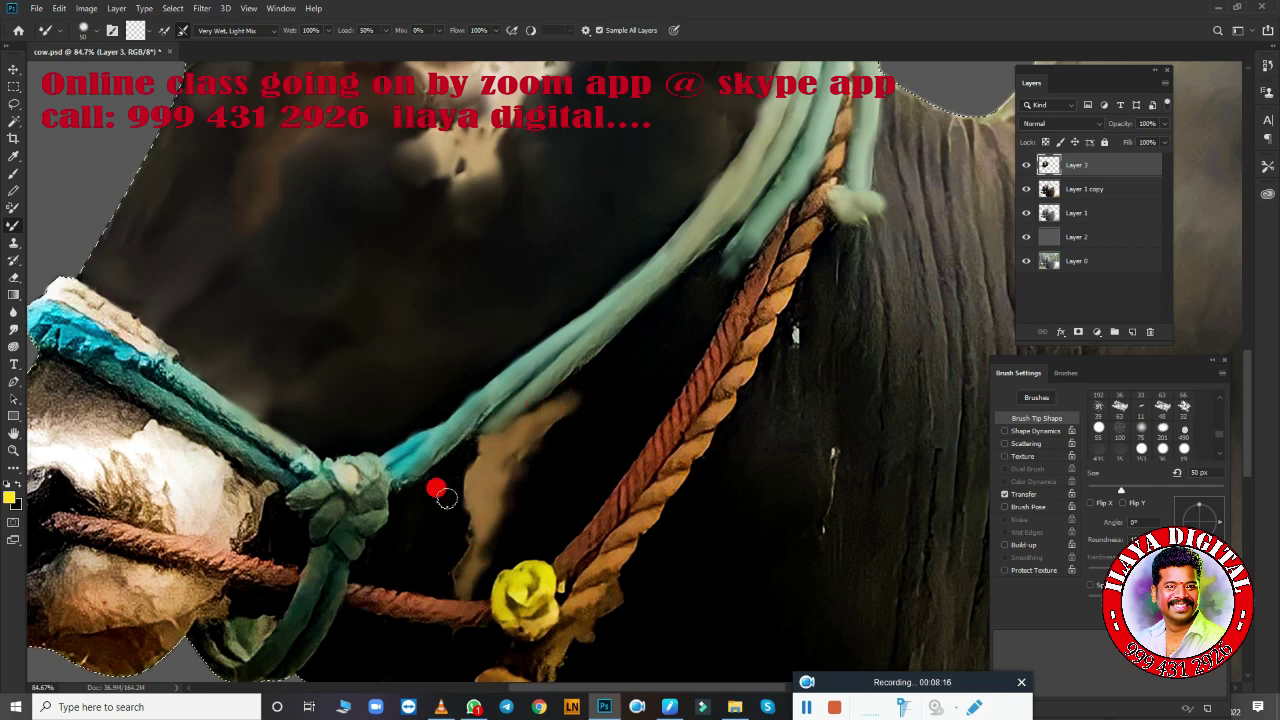
{"action": "mouse_move", "coordinate": [560, 520]}
{"action": "left_mouse_down"}
{"action": "mouse_move", "coordinate": [648, 409]}
{"action": "mouse_move", "coordinate": [765, 370]}
{"action": "left_mouse_up"}
{"action": "left_click_drag", "start_coordinate": [612, 353], "coordinate": [573, 297]}
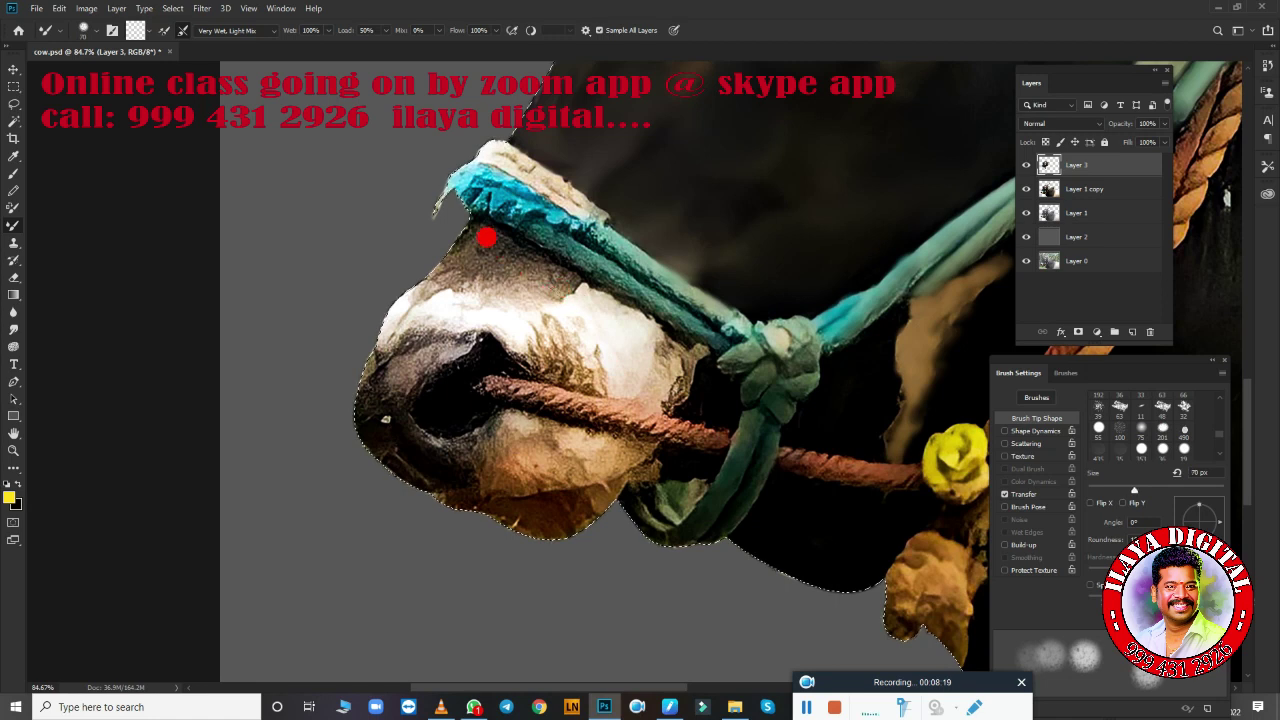
{"action": "mouse_move", "coordinate": [486, 237]}
{"action": "left_mouse_down"}
{"action": "mouse_move", "coordinate": [463, 206]}
{"action": "mouse_move", "coordinate": [503, 229]}
{"action": "mouse_move", "coordinate": [545, 283]}
{"action": "mouse_move", "coordinate": [448, 271]}
{"action": "mouse_move", "coordinate": [468, 257]}
{"action": "mouse_move", "coordinate": [527, 297]}
{"action": "left_mouse_up"}
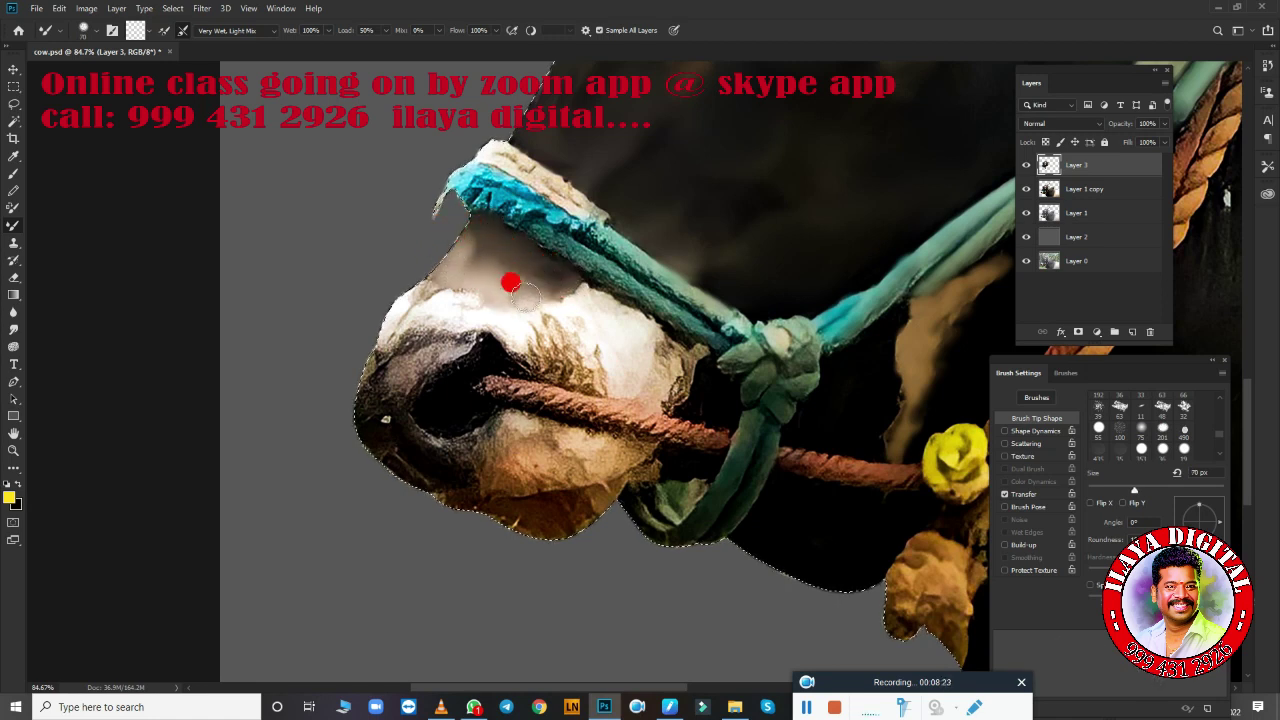
Check the brush's Transfer settings and smooth the muzzle edges and dark nostril area.
{"action": "left_click", "coordinate": [1026, 481]}
{"action": "left_click", "coordinate": [1040, 496]}
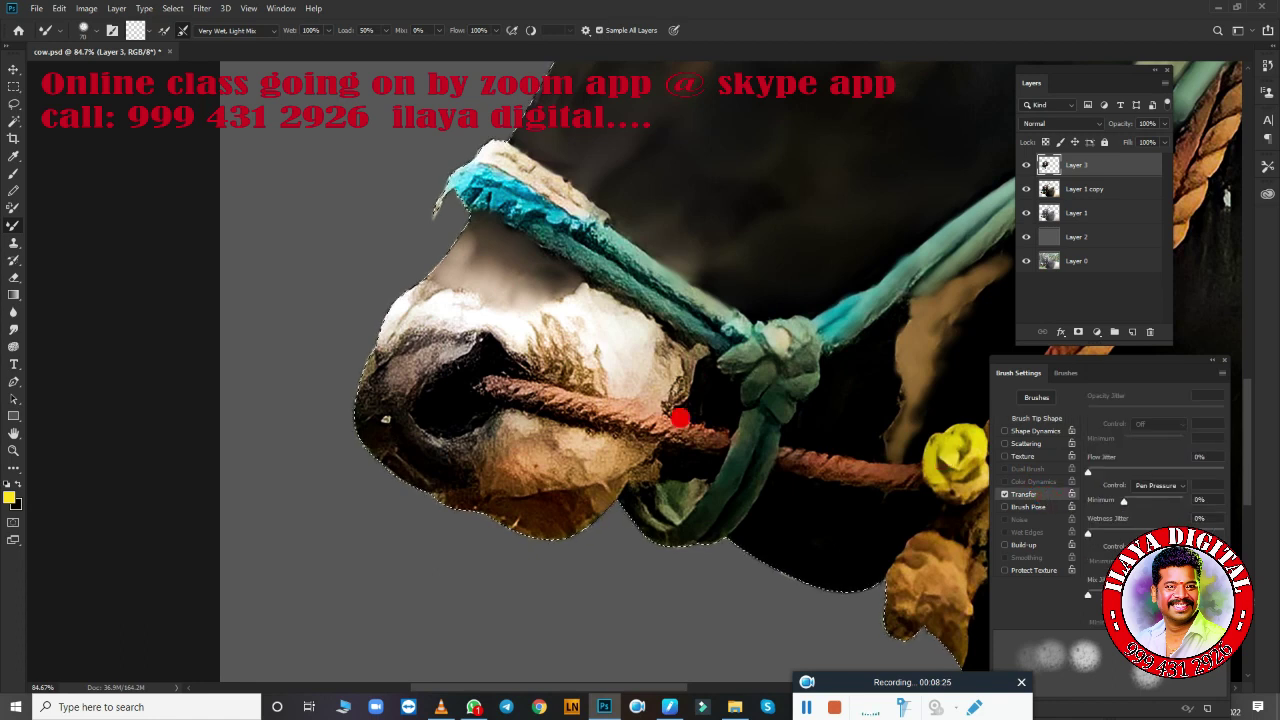
{"action": "mouse_move", "coordinate": [415, 284]}
{"action": "left_mouse_down"}
{"action": "mouse_move", "coordinate": [382, 318]}
{"action": "mouse_move", "coordinate": [450, 295]}
{"action": "left_mouse_up"}
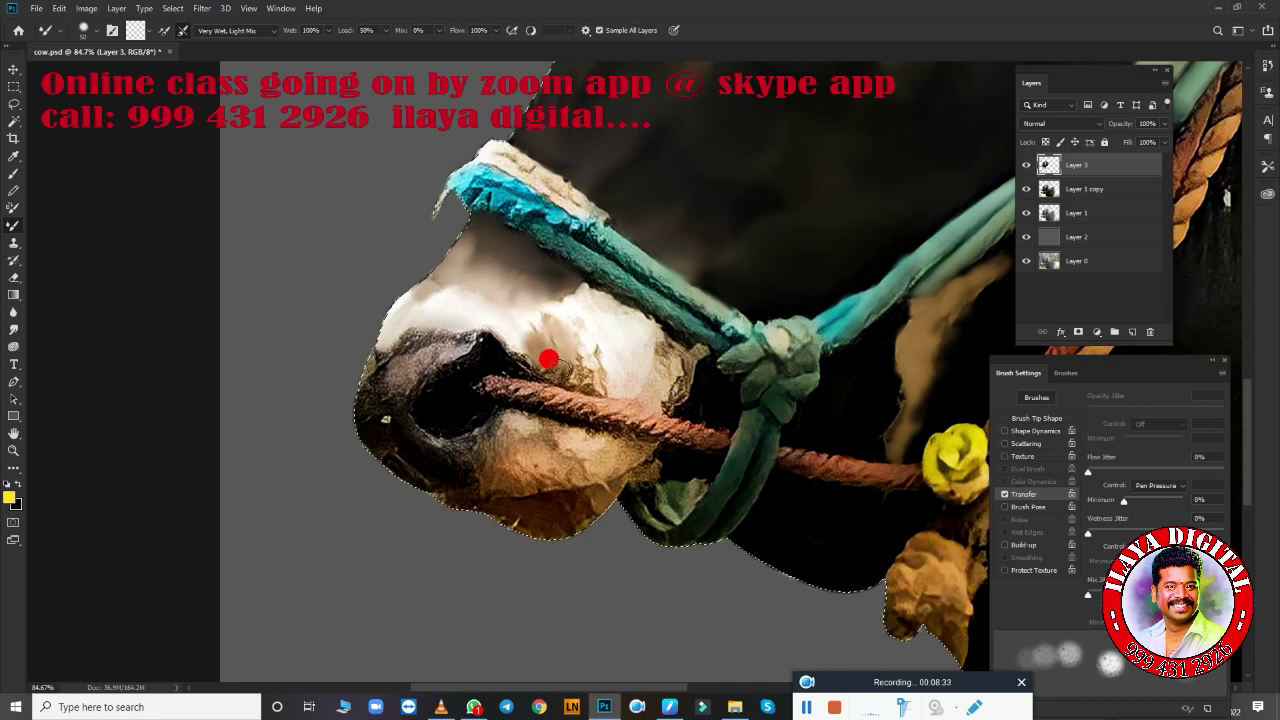
{"action": "mouse_move", "coordinate": [566, 370]}
{"action": "left_mouse_down"}
{"action": "mouse_move", "coordinate": [589, 360]}
{"action": "mouse_move", "coordinate": [569, 297]}
{"action": "mouse_move", "coordinate": [660, 371]}
{"action": "mouse_move", "coordinate": [653, 341]}
{"action": "mouse_move", "coordinate": [666, 451]}
{"action": "mouse_move", "coordinate": [562, 503]}
{"action": "mouse_move", "coordinate": [503, 494]}
{"action": "mouse_move", "coordinate": [560, 527]}
{"action": "left_mouse_up"}
{"action": "mouse_move", "coordinate": [497, 500]}
{"action": "left_mouse_down"}
{"action": "mouse_move", "coordinate": [429, 497]}
{"action": "mouse_move", "coordinate": [394, 452]}
{"action": "mouse_move", "coordinate": [368, 450]}
{"action": "mouse_move", "coordinate": [377, 422]}
{"action": "left_mouse_up"}
{"action": "mouse_move", "coordinate": [371, 361]}
{"action": "left_mouse_down"}
{"action": "mouse_move", "coordinate": [403, 373]}
{"action": "mouse_move", "coordinate": [407, 349]}
{"action": "mouse_move", "coordinate": [473, 340]}
{"action": "left_mouse_up"}
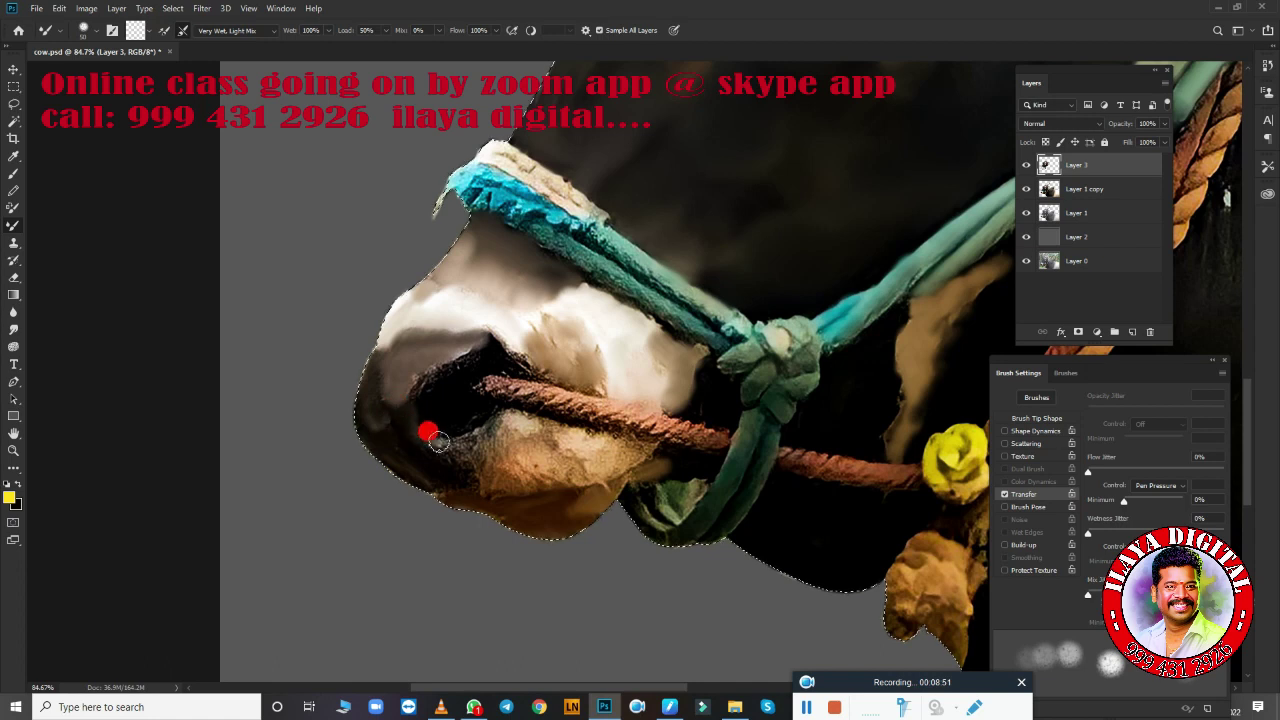
{"action": "left_click_drag", "start_coordinate": [438, 441], "coordinate": [468, 432]}
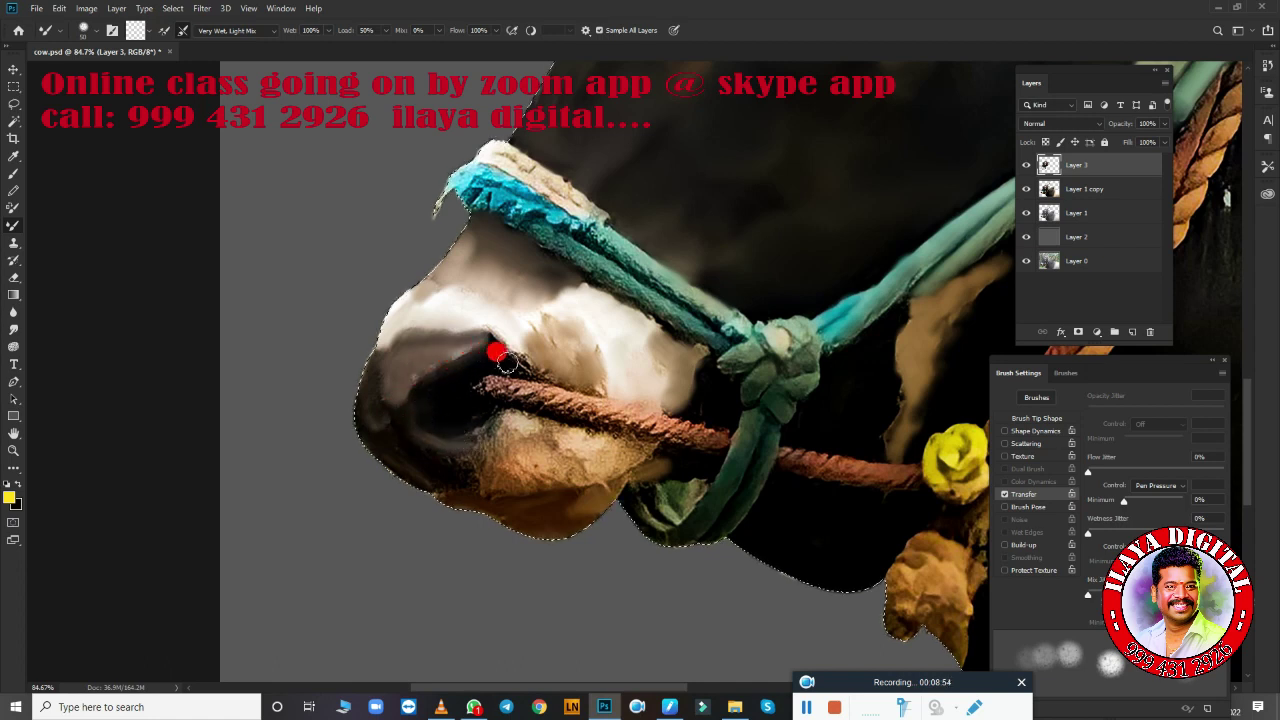
{"action": "mouse_move", "coordinate": [497, 346]}
{"action": "left_mouse_down"}
{"action": "mouse_move", "coordinate": [551, 366]}
{"action": "mouse_move", "coordinate": [471, 429]}
{"action": "mouse_move", "coordinate": [511, 410]}
{"action": "mouse_move", "coordinate": [569, 435]}
{"action": "mouse_move", "coordinate": [443, 449]}
{"action": "mouse_move", "coordinate": [523, 466]}
{"action": "mouse_move", "coordinate": [607, 443]}
{"action": "mouse_move", "coordinate": [497, 376]}
{"action": "mouse_move", "coordinate": [473, 388]}
{"action": "mouse_move", "coordinate": [629, 406]}
{"action": "mouse_move", "coordinate": [566, 411]}
{"action": "mouse_move", "coordinate": [625, 424]}
{"action": "mouse_move", "coordinate": [669, 480]}
{"action": "mouse_move", "coordinate": [640, 490]}
{"action": "mouse_move", "coordinate": [731, 429]}
{"action": "mouse_move", "coordinate": [666, 521]}
{"action": "left_mouse_up"}
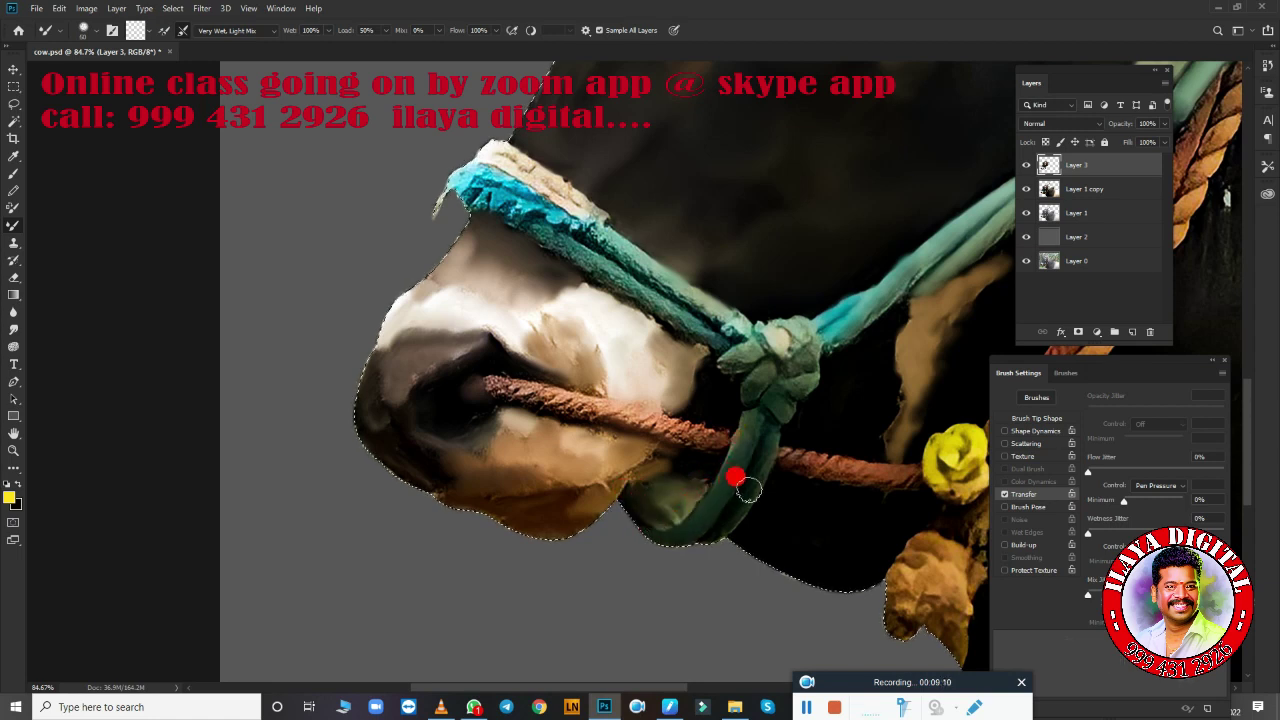
Smudge the nose rope, yellow knot and hanging tassel into soft paint.
{"action": "mouse_move", "coordinate": [748, 490]}
{"action": "left_mouse_down"}
{"action": "mouse_move", "coordinate": [713, 447]}
{"action": "mouse_move", "coordinate": [556, 405]}
{"action": "left_mouse_up"}
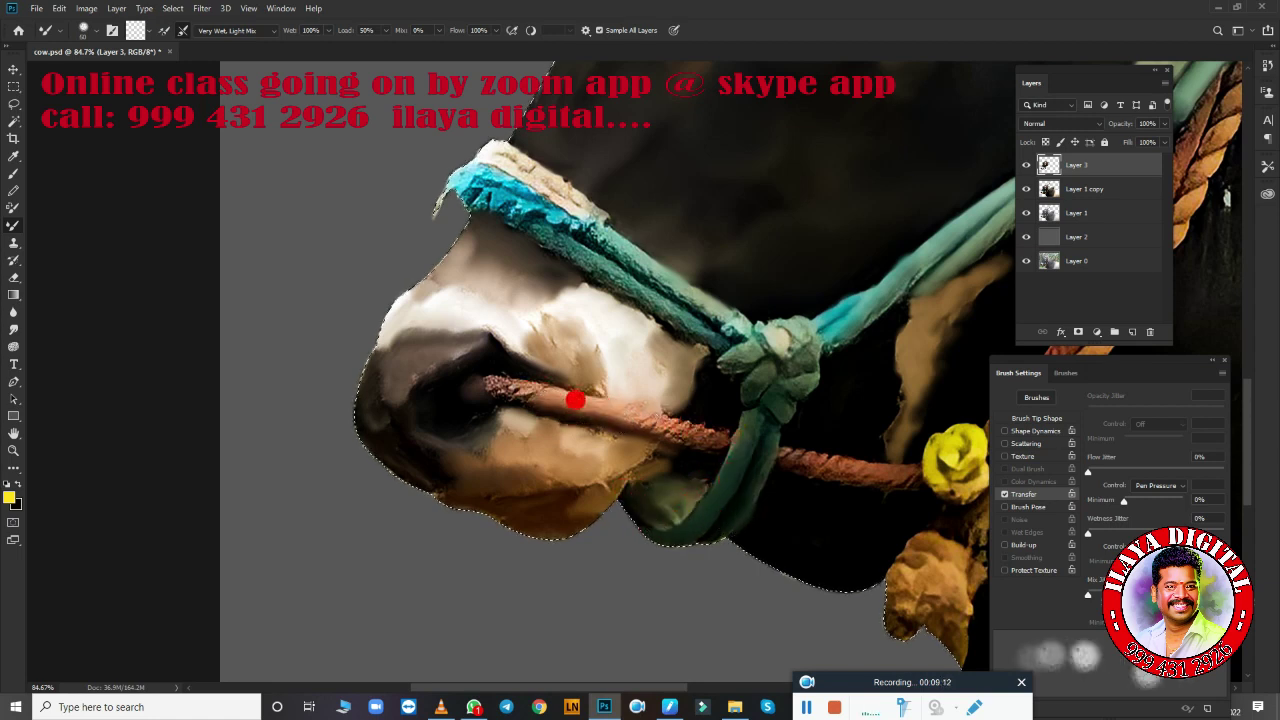
{"action": "left_click_drag", "start_coordinate": [786, 523], "coordinate": [631, 546]}
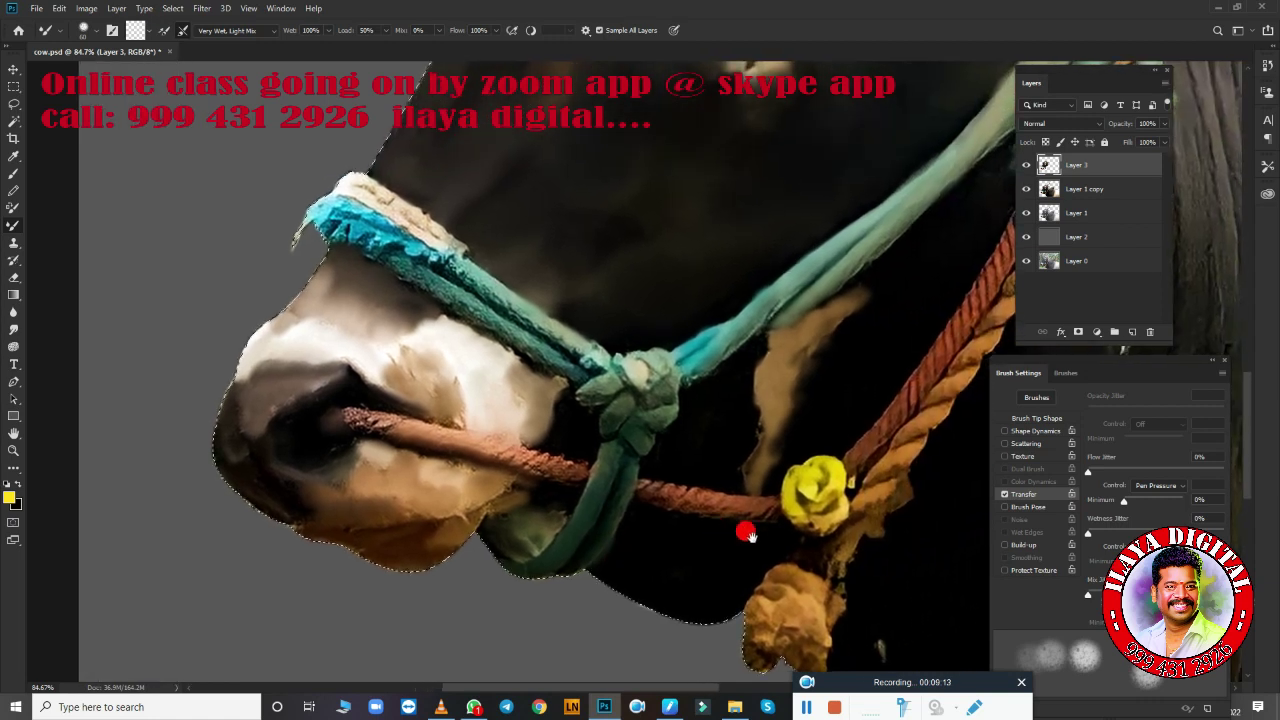
{"action": "left_click_drag", "start_coordinate": [748, 533], "coordinate": [471, 460]}
{"action": "left_click_drag", "start_coordinate": [631, 480], "coordinate": [591, 346]}
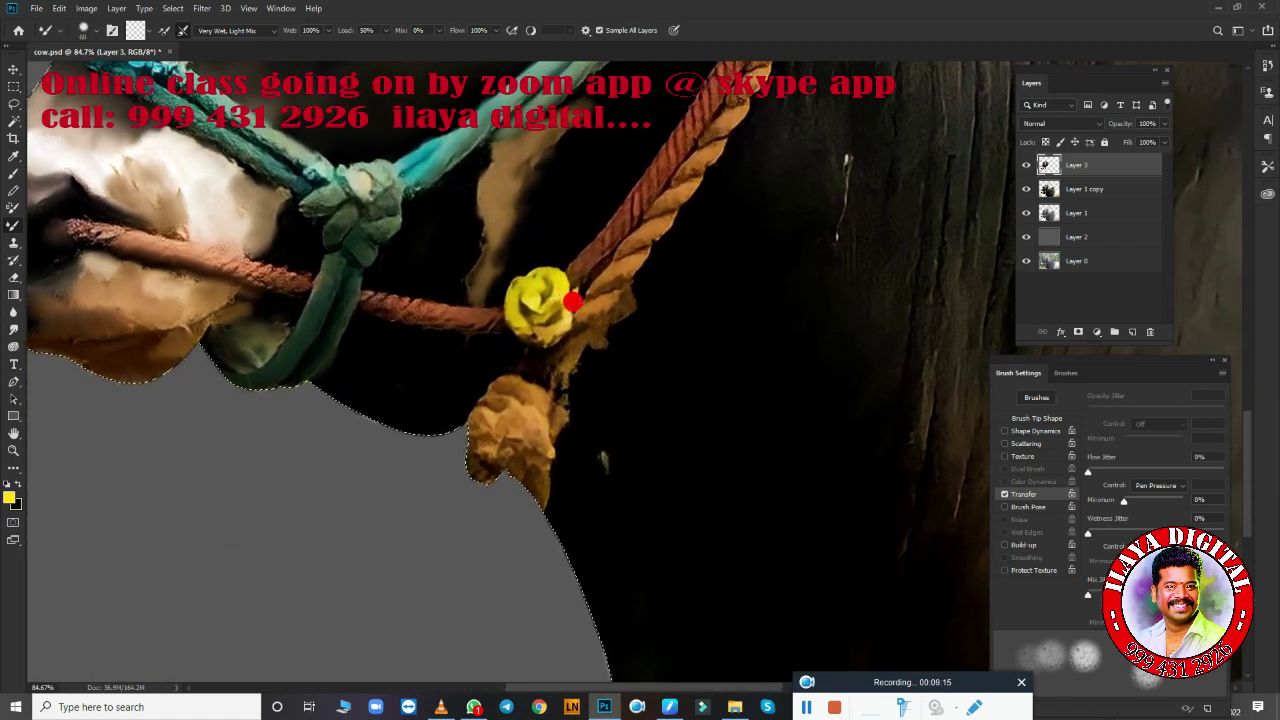
{"action": "left_click_drag", "start_coordinate": [545, 292], "coordinate": [522, 291]}
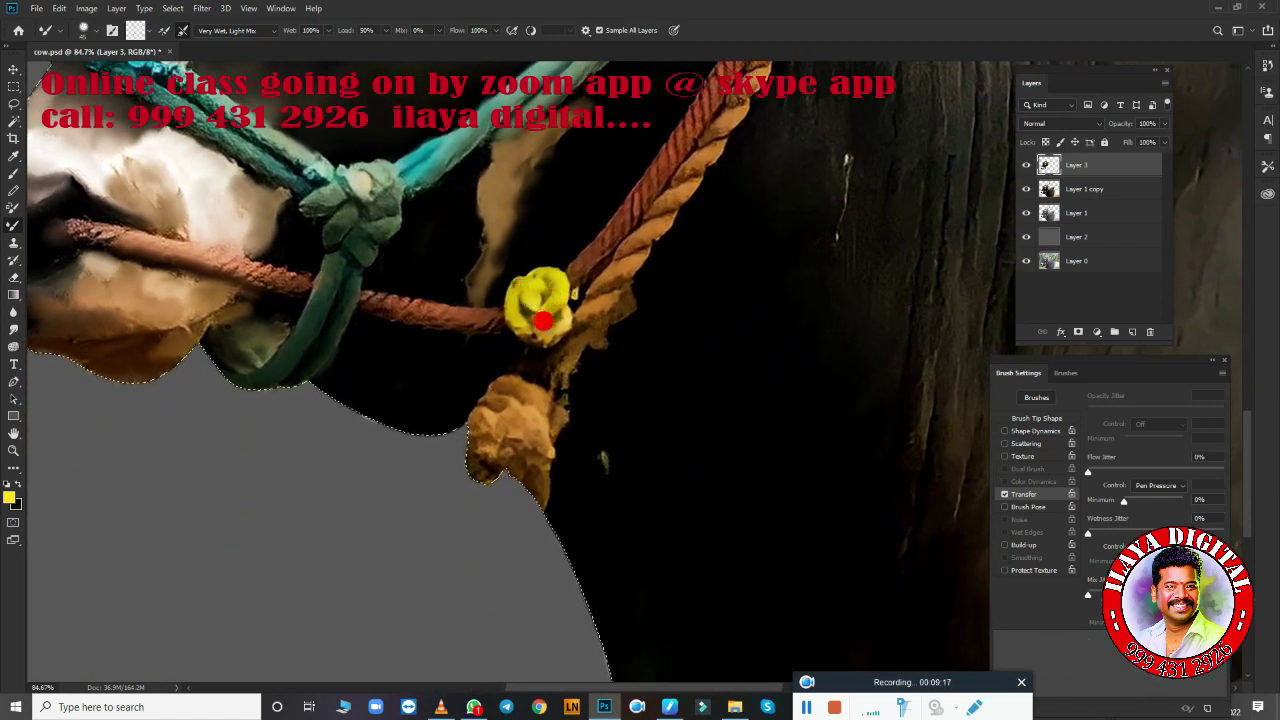
{"action": "mouse_move", "coordinate": [524, 396]}
{"action": "left_mouse_down"}
{"action": "mouse_move", "coordinate": [494, 371]}
{"action": "mouse_move", "coordinate": [495, 404]}
{"action": "left_mouse_up"}
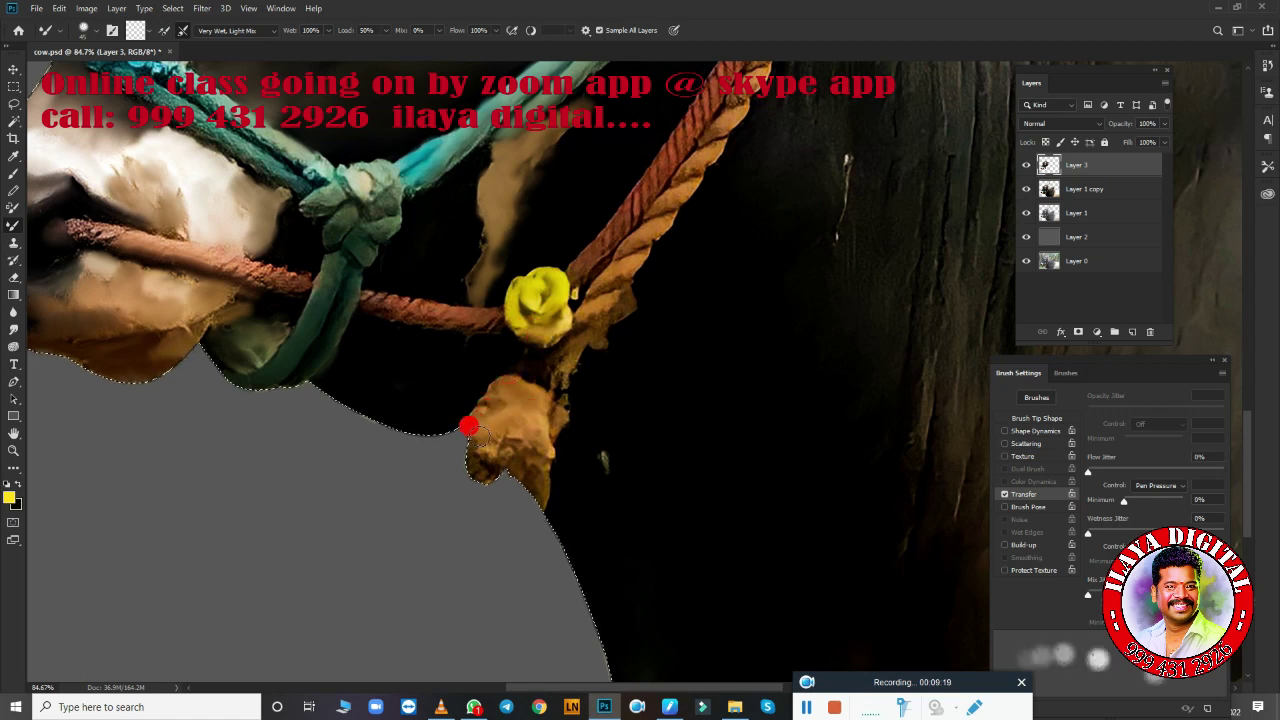
{"action": "mouse_move", "coordinate": [470, 476]}
{"action": "left_mouse_down"}
{"action": "mouse_move", "coordinate": [514, 450]}
{"action": "mouse_move", "coordinate": [555, 383]}
{"action": "left_mouse_up"}
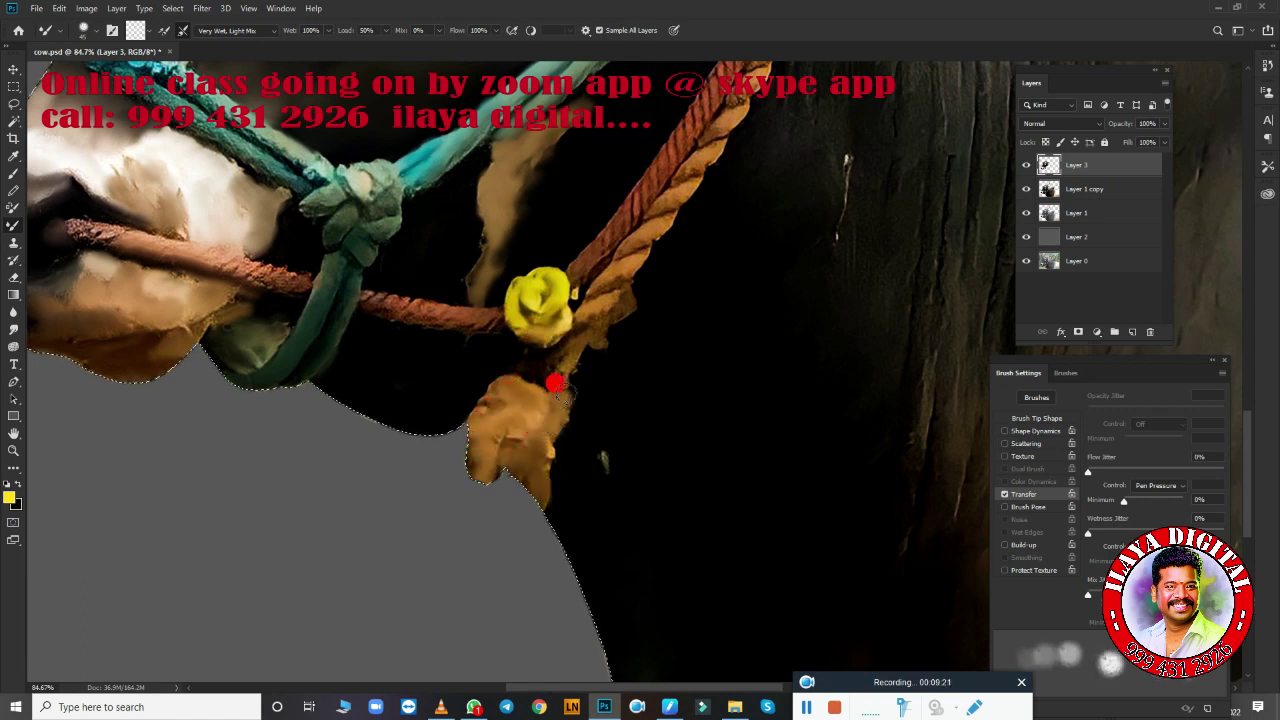
{"action": "left_click_drag", "start_coordinate": [605, 298], "coordinate": [619, 288]}
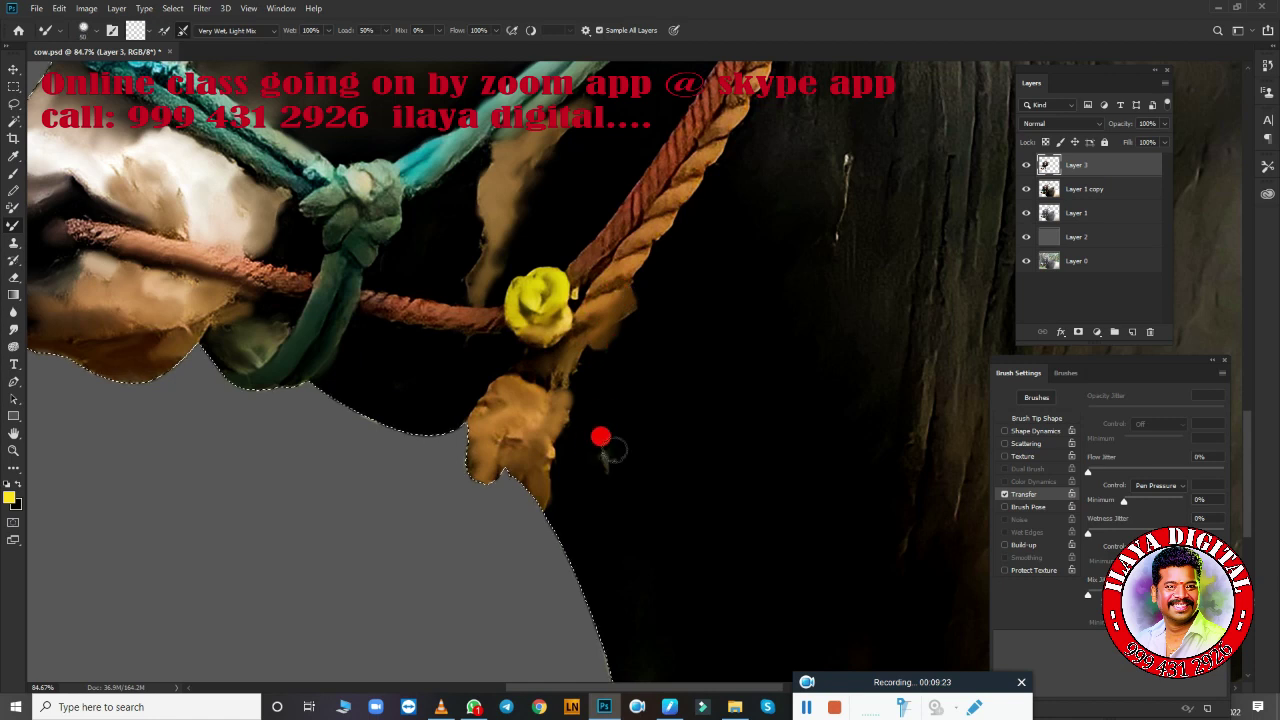
{"action": "scroll", "coordinate": [734, 357], "scroll_direction": "down", "scroll_amount": 5}
Zoom in on the horns and smooth both horns and the shading where they meet.
{"action": "left_click_drag", "start_coordinate": [723, 394], "coordinate": [498, 573]}
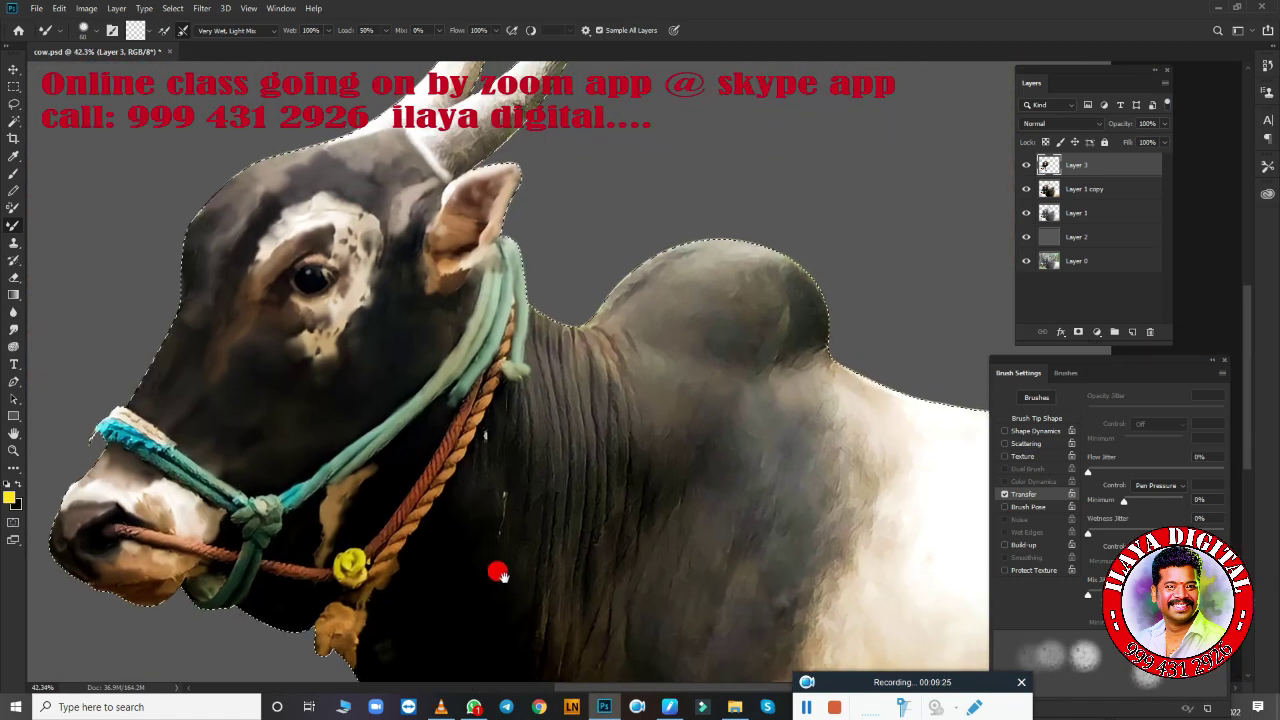
{"action": "scroll", "coordinate": [498, 573], "scroll_direction": "up", "scroll_amount": 3}
{"action": "mouse_move", "coordinate": [586, 414]}
{"action": "left_mouse_down"}
{"action": "mouse_move", "coordinate": [571, 306]}
{"action": "mouse_move", "coordinate": [677, 451]}
{"action": "mouse_move", "coordinate": [608, 461]}
{"action": "mouse_move", "coordinate": [606, 391]}
{"action": "mouse_move", "coordinate": [599, 421]}
{"action": "left_mouse_up"}
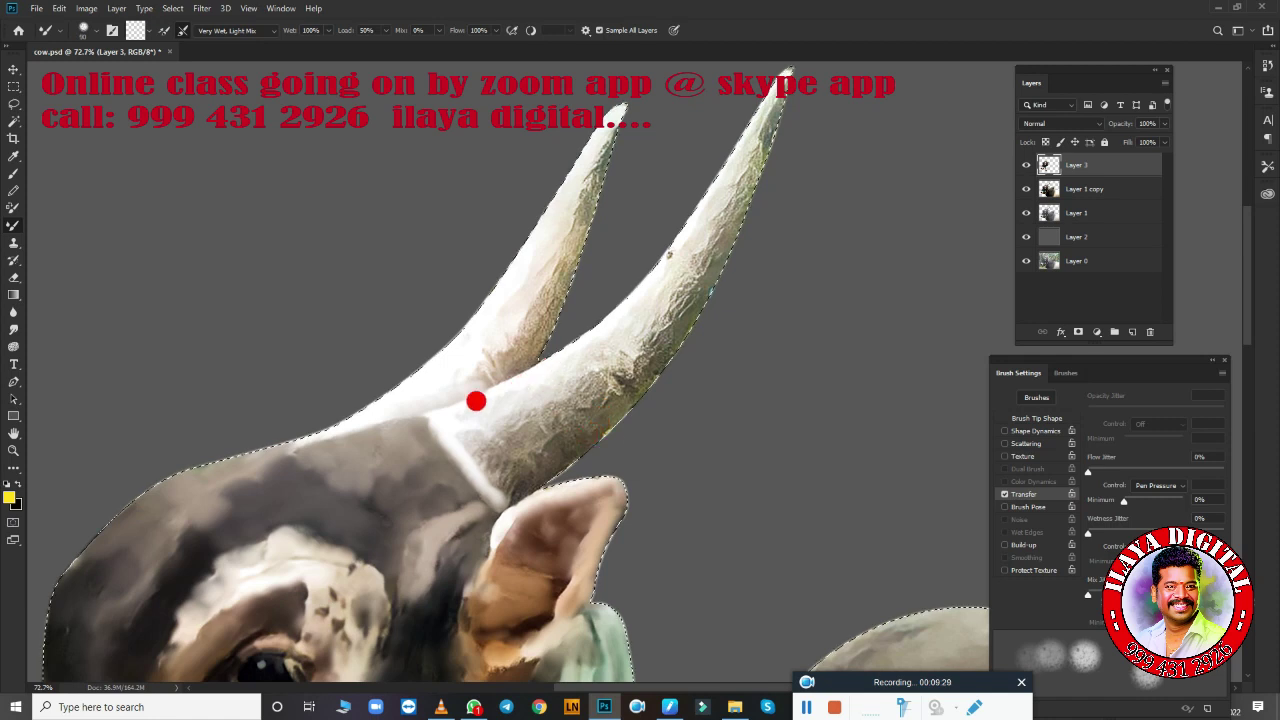
{"action": "mouse_move", "coordinate": [476, 401]}
{"action": "left_mouse_down"}
{"action": "mouse_move", "coordinate": [449, 403]}
{"action": "mouse_move", "coordinate": [546, 360]}
{"action": "mouse_move", "coordinate": [614, 303]}
{"action": "mouse_move", "coordinate": [691, 194]}
{"action": "mouse_move", "coordinate": [674, 197]}
{"action": "mouse_move", "coordinate": [754, 64]}
{"action": "mouse_move", "coordinate": [726, 191]}
{"action": "mouse_move", "coordinate": [734, 180]}
{"action": "mouse_move", "coordinate": [608, 375]}
{"action": "mouse_move", "coordinate": [674, 246]}
{"action": "mouse_move", "coordinate": [689, 249]}
{"action": "mouse_move", "coordinate": [589, 366]}
{"action": "mouse_move", "coordinate": [489, 437]}
{"action": "mouse_move", "coordinate": [594, 354]}
{"action": "mouse_move", "coordinate": [491, 401]}
{"action": "mouse_move", "coordinate": [609, 320]}
{"action": "mouse_move", "coordinate": [511, 314]}
{"action": "mouse_move", "coordinate": [595, 136]}
{"action": "mouse_move", "coordinate": [590, 117]}
{"action": "left_mouse_up"}
{"action": "mouse_move", "coordinate": [538, 177]}
{"action": "left_mouse_down"}
{"action": "mouse_move", "coordinate": [480, 334]}
{"action": "mouse_move", "coordinate": [484, 266]}
{"action": "left_mouse_up"}
{"action": "mouse_move", "coordinate": [503, 292]}
{"action": "left_mouse_down"}
{"action": "mouse_move", "coordinate": [461, 386]}
{"action": "mouse_move", "coordinate": [668, 183]}
{"action": "mouse_move", "coordinate": [628, 457]}
{"action": "mouse_move", "coordinate": [557, 303]}
{"action": "left_mouse_up"}
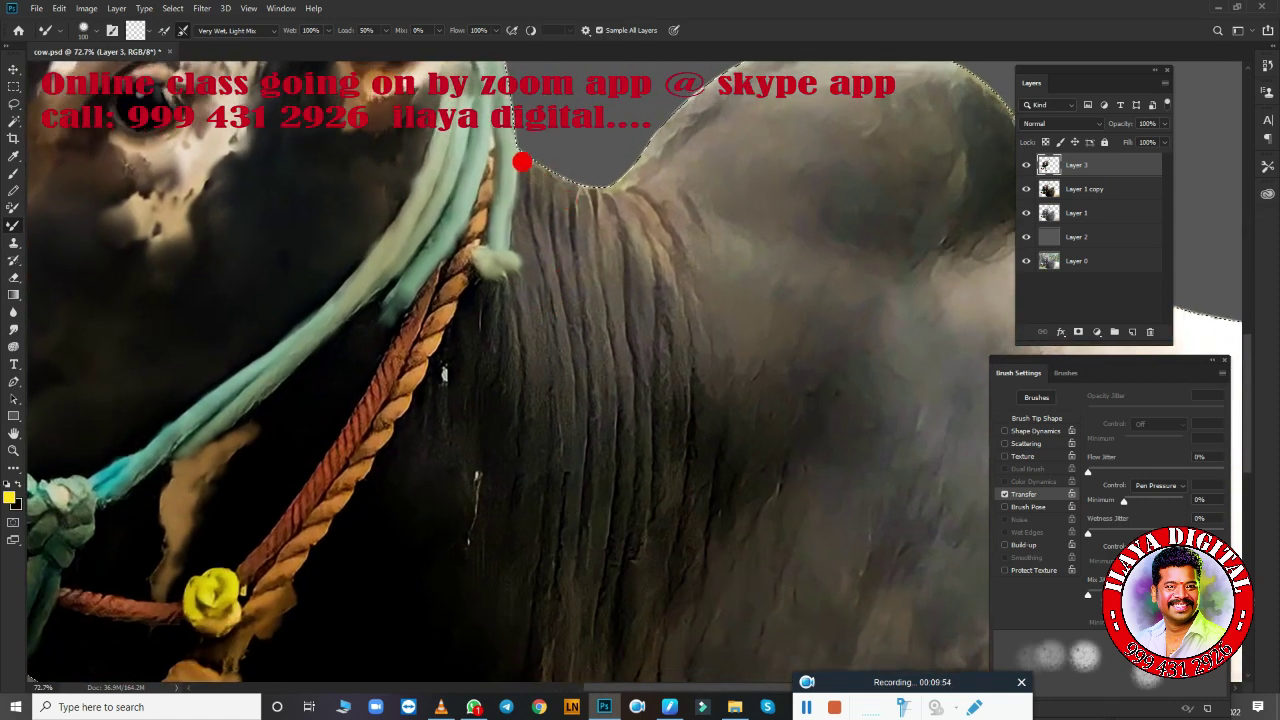
Smooth the neck folds and smudge the dark neck and chest into soft strokes.
{"action": "mouse_move", "coordinate": [544, 186]}
{"action": "left_mouse_down"}
{"action": "mouse_move", "coordinate": [589, 360]}
{"action": "mouse_move", "coordinate": [580, 189]}
{"action": "mouse_move", "coordinate": [649, 429]}
{"action": "mouse_move", "coordinate": [624, 175]}
{"action": "mouse_move", "coordinate": [651, 289]}
{"action": "mouse_move", "coordinate": [509, 163]}
{"action": "mouse_move", "coordinate": [491, 340]}
{"action": "mouse_move", "coordinate": [456, 305]}
{"action": "mouse_move", "coordinate": [437, 343]}
{"action": "mouse_move", "coordinate": [443, 409]}
{"action": "mouse_move", "coordinate": [509, 409]}
{"action": "mouse_move", "coordinate": [551, 455]}
{"action": "mouse_move", "coordinate": [620, 409]}
{"action": "mouse_move", "coordinate": [677, 443]}
{"action": "mouse_move", "coordinate": [411, 550]}
{"action": "left_mouse_up"}
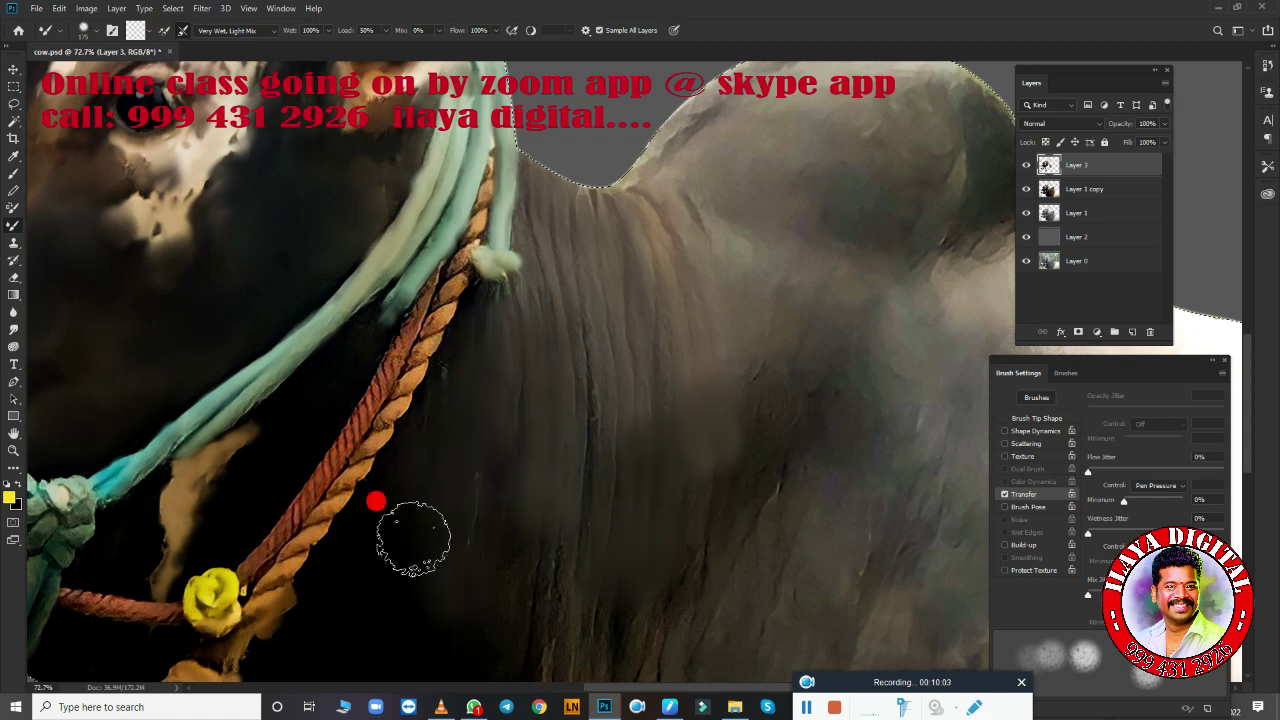
{"action": "left_click_drag", "start_coordinate": [668, 555], "coordinate": [652, 255]}
{"action": "mouse_move", "coordinate": [487, 474]}
{"action": "left_mouse_down"}
{"action": "mouse_move", "coordinate": [449, 434]}
{"action": "mouse_move", "coordinate": [374, 263]}
{"action": "mouse_move", "coordinate": [437, 554]}
{"action": "mouse_move", "coordinate": [484, 491]}
{"action": "mouse_move", "coordinate": [374, 283]}
{"action": "mouse_move", "coordinate": [311, 326]}
{"action": "mouse_move", "coordinate": [277, 457]}
{"action": "mouse_move", "coordinate": [425, 583]}
{"action": "mouse_move", "coordinate": [586, 337]}
{"action": "mouse_move", "coordinate": [531, 543]}
{"action": "mouse_move", "coordinate": [649, 457]}
{"action": "mouse_move", "coordinate": [739, 508]}
{"action": "left_mouse_up"}
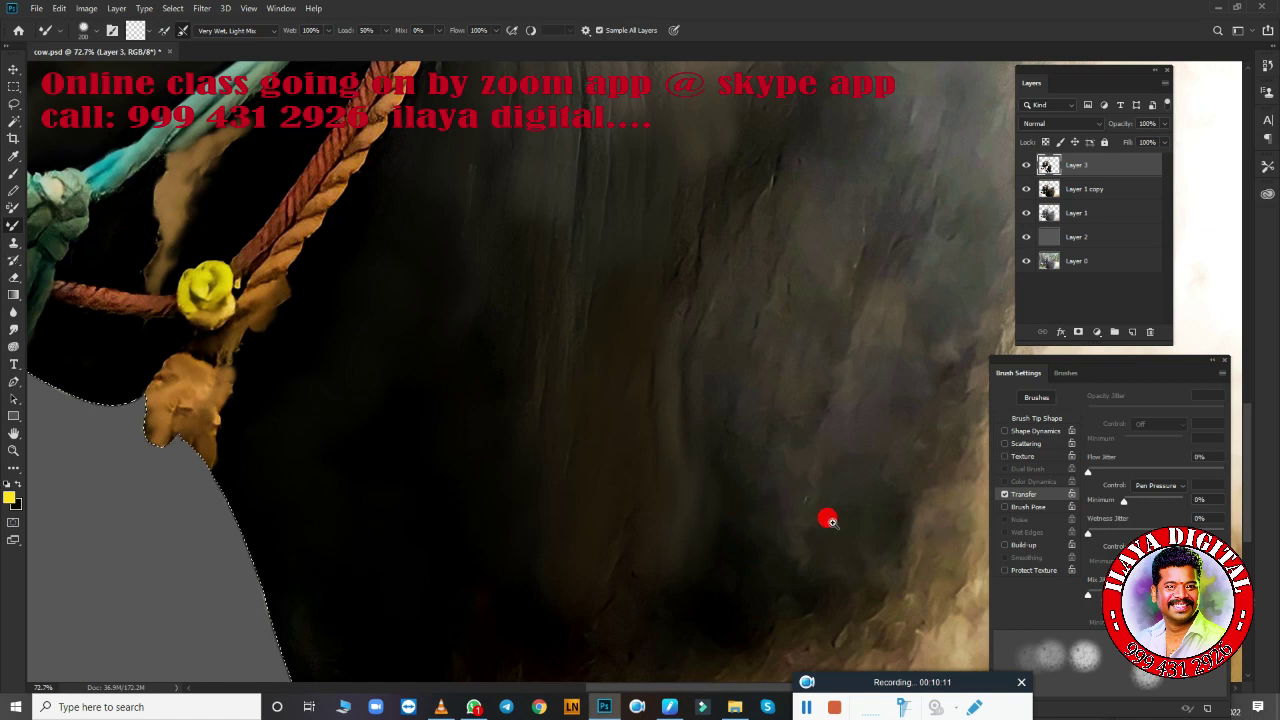
{"action": "scroll", "coordinate": [828, 519], "scroll_direction": "down", "scroll_amount": 2}
{"action": "scroll", "coordinate": [686, 386], "scroll_direction": "down", "scroll_amount": 1}
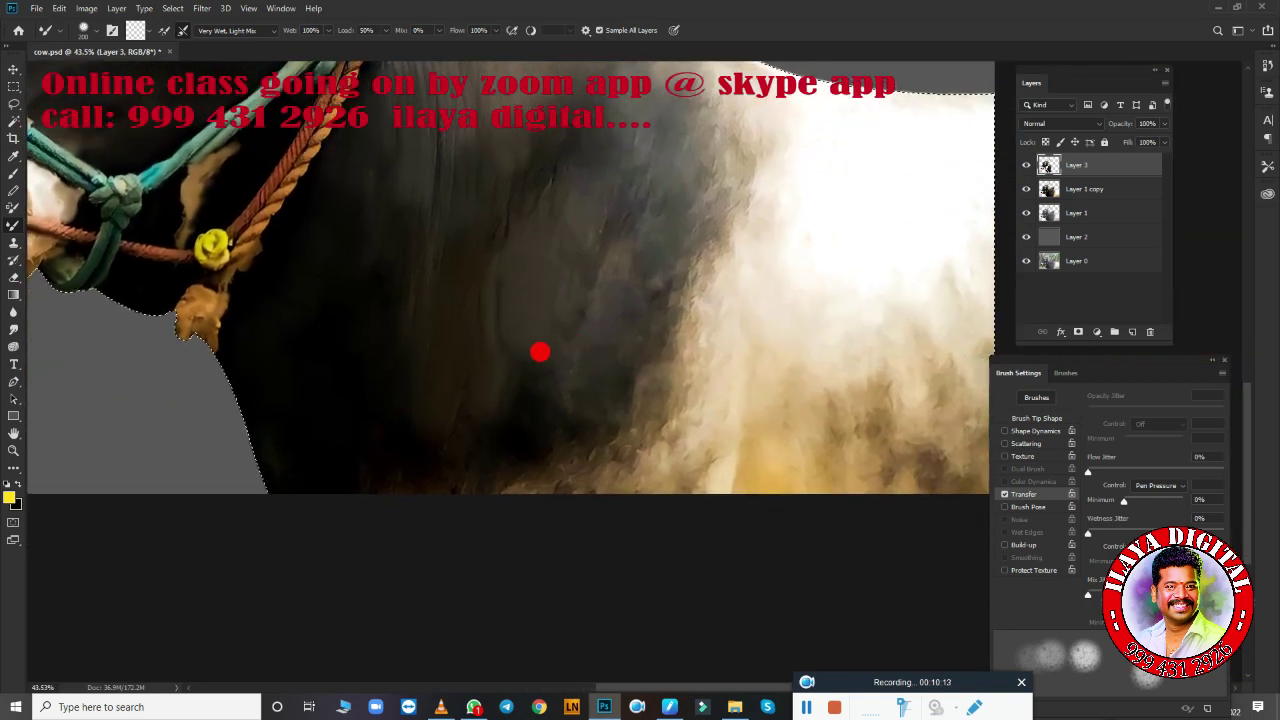
{"action": "mouse_move", "coordinate": [630, 232]}
{"action": "left_mouse_down"}
{"action": "mouse_move", "coordinate": [563, 149]}
{"action": "mouse_move", "coordinate": [552, 243]}
{"action": "mouse_move", "coordinate": [600, 263]}
{"action": "mouse_move", "coordinate": [544, 308]}
{"action": "mouse_move", "coordinate": [520, 389]}
{"action": "mouse_move", "coordinate": [423, 429]}
{"action": "mouse_move", "coordinate": [391, 460]}
{"action": "mouse_move", "coordinate": [572, 451]}
{"action": "mouse_move", "coordinate": [503, 434]}
{"action": "mouse_move", "coordinate": [503, 463]}
{"action": "mouse_move", "coordinate": [229, 403]}
{"action": "mouse_move", "coordinate": [703, 259]}
{"action": "mouse_move", "coordinate": [614, 491]}
{"action": "mouse_move", "coordinate": [526, 306]}
{"action": "mouse_move", "coordinate": [475, 248]}
{"action": "mouse_move", "coordinate": [414, 212]}
{"action": "mouse_move", "coordinate": [520, 145]}
{"action": "mouse_move", "coordinate": [577, 209]}
{"action": "mouse_move", "coordinate": [489, 177]}
{"action": "mouse_move", "coordinate": [457, 263]}
{"action": "mouse_move", "coordinate": [403, 256]}
{"action": "mouse_move", "coordinate": [586, 286]}
{"action": "mouse_move", "coordinate": [571, 271]}
{"action": "mouse_move", "coordinate": [597, 369]}
{"action": "mouse_move", "coordinate": [457, 355]}
{"action": "mouse_move", "coordinate": [611, 391]}
{"action": "mouse_move", "coordinate": [429, 389]}
{"action": "mouse_move", "coordinate": [400, 409]}
{"action": "mouse_move", "coordinate": [337, 371]}
{"action": "mouse_move", "coordinate": [757, 557]}
{"action": "mouse_move", "coordinate": [563, 286]}
{"action": "mouse_move", "coordinate": [413, 221]}
{"action": "mouse_move", "coordinate": [380, 283]}
{"action": "mouse_move", "coordinate": [400, 274]}
{"action": "mouse_move", "coordinate": [451, 346]}
{"action": "mouse_move", "coordinate": [629, 389]}
{"action": "mouse_move", "coordinate": [680, 317]}
{"action": "mouse_move", "coordinate": [751, 408]}
{"action": "mouse_move", "coordinate": [766, 405]}
{"action": "mouse_move", "coordinate": [677, 434]}
{"action": "mouse_move", "coordinate": [666, 274]}
{"action": "mouse_move", "coordinate": [786, 237]}
{"action": "mouse_move", "coordinate": [611, 360]}
{"action": "mouse_move", "coordinate": [614, 420]}
{"action": "mouse_move", "coordinate": [720, 437]}
{"action": "left_mouse_up"}
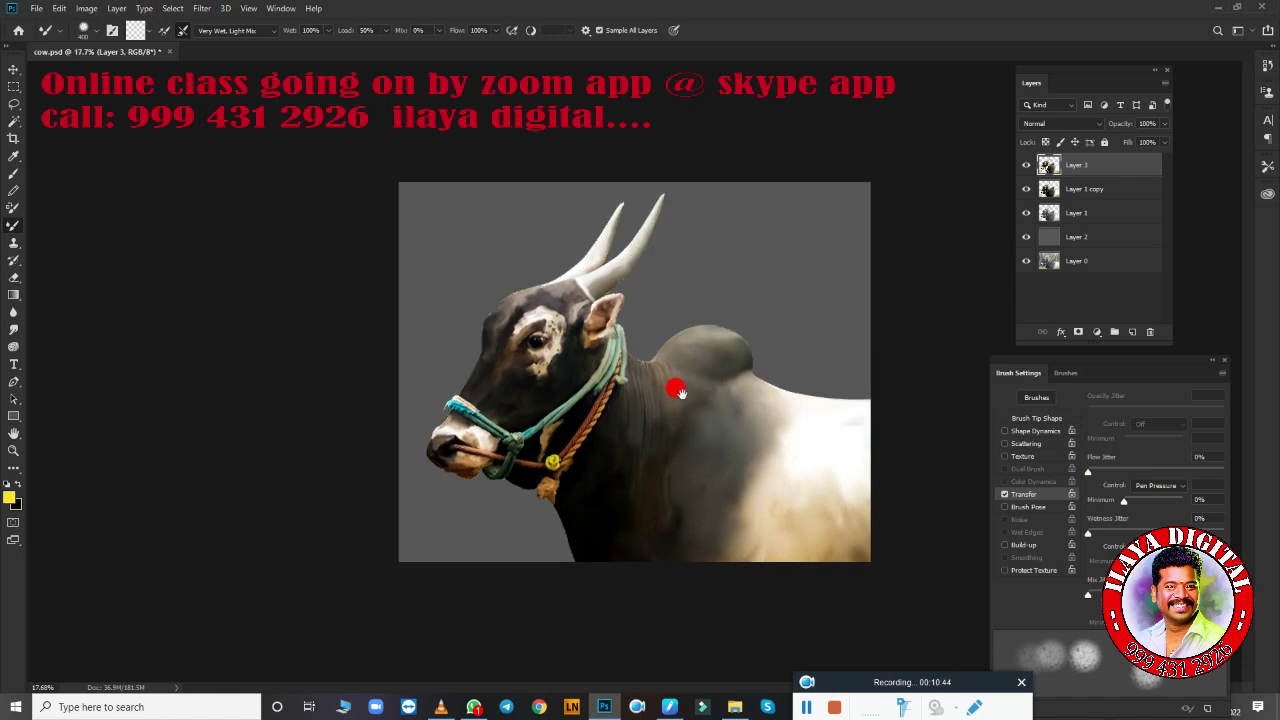
Zoom in on the bull and back out, then bring up a Curves adjustment.
{"action": "mouse_move", "coordinate": [678, 392]}
{"action": "left_mouse_down"}
{"action": "mouse_move", "coordinate": [757, 391]}
{"action": "mouse_move", "coordinate": [634, 360]}
{"action": "mouse_move", "coordinate": [711, 403]}
{"action": "left_mouse_up"}
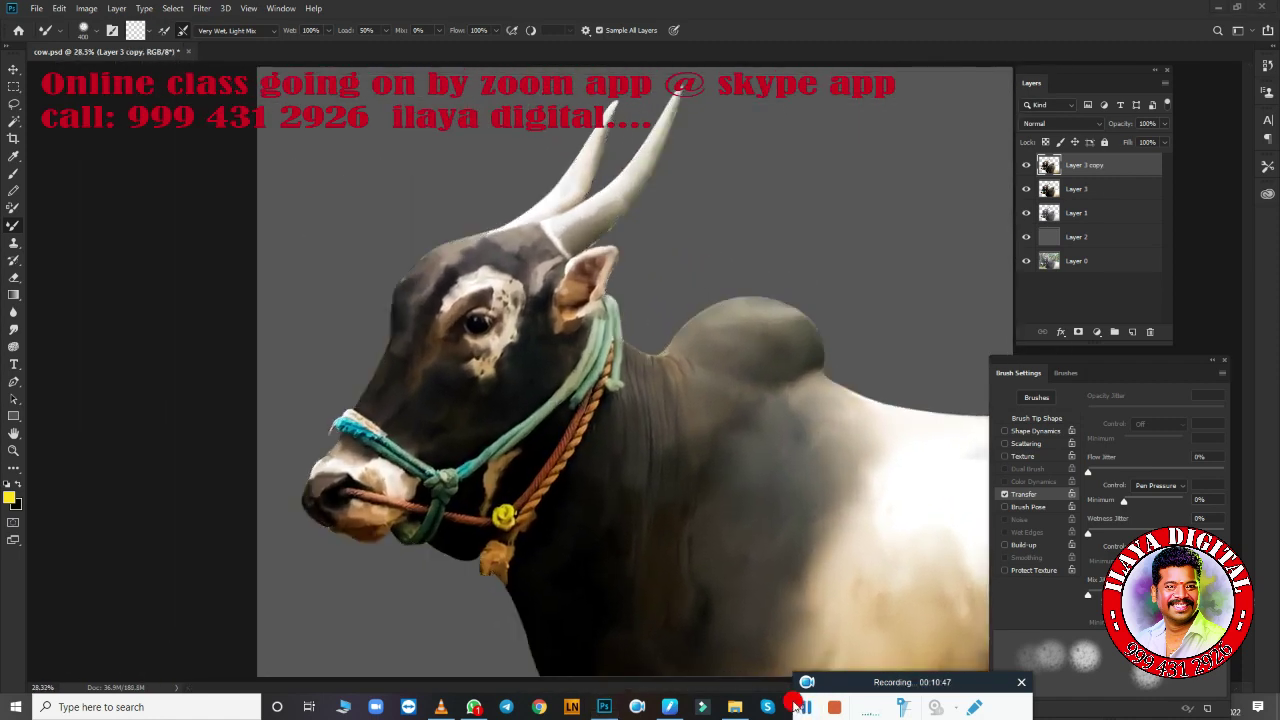
{"action": "left_click_drag", "start_coordinate": [708, 405], "coordinate": [752, 394]}
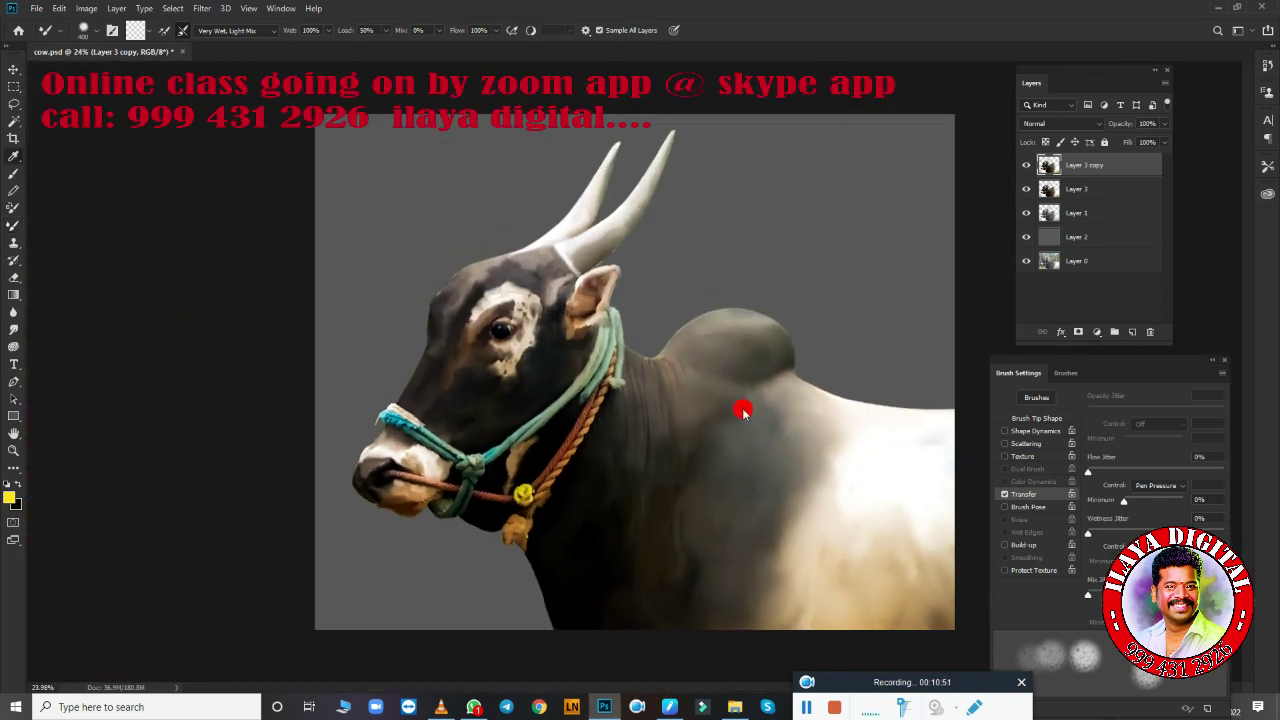
{"action": "key", "text": "ctrl+m"}
Raise the RGB black point in Curves and brighten the Green channel's highlights.
{"action": "left_click_drag", "start_coordinate": [820, 293], "coordinate": [832, 290]}
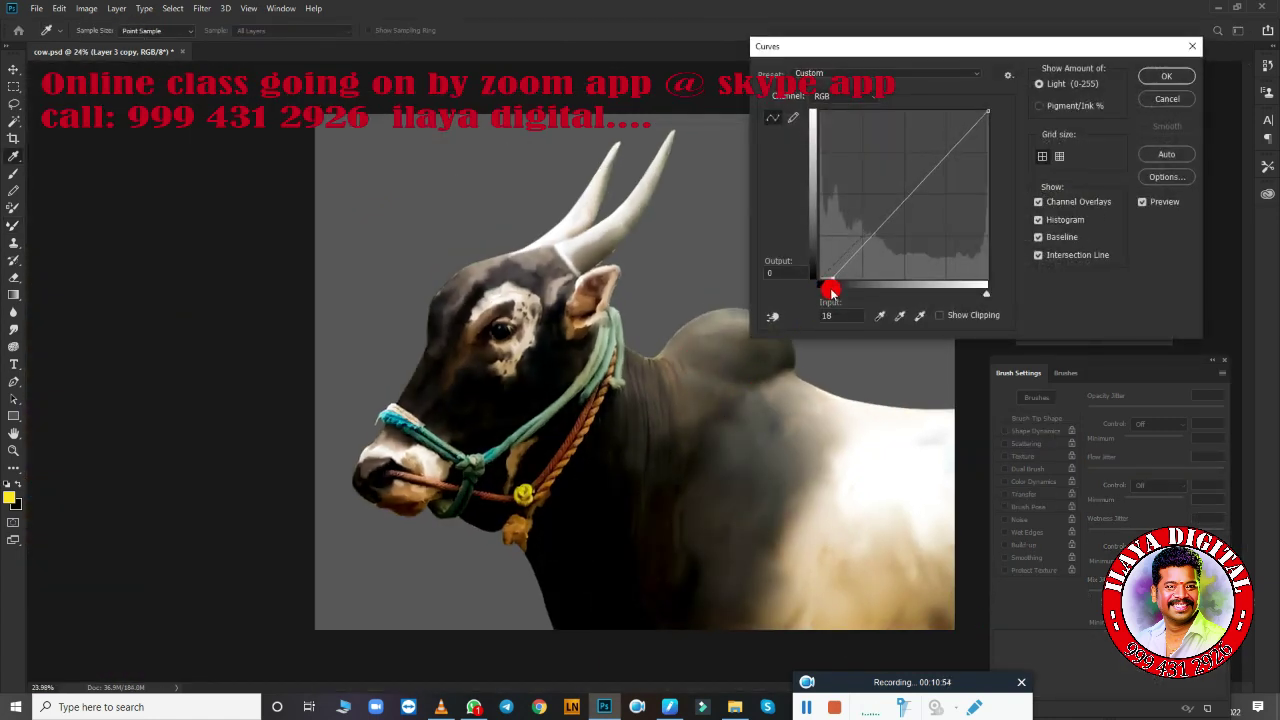
{"action": "left_click", "coordinate": [845, 96]}
{"action": "left_click", "coordinate": [845, 131]}
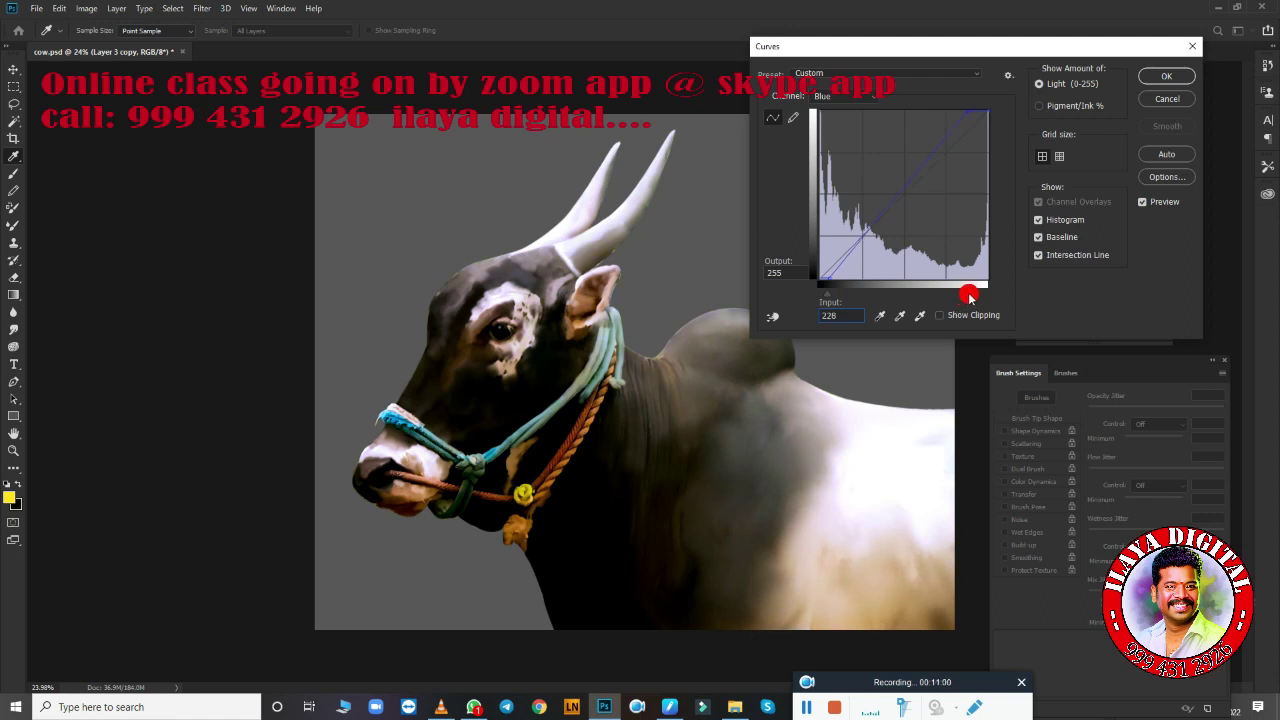
{"action": "left_click", "coordinate": [818, 100]}
{"action": "left_click", "coordinate": [829, 125]}
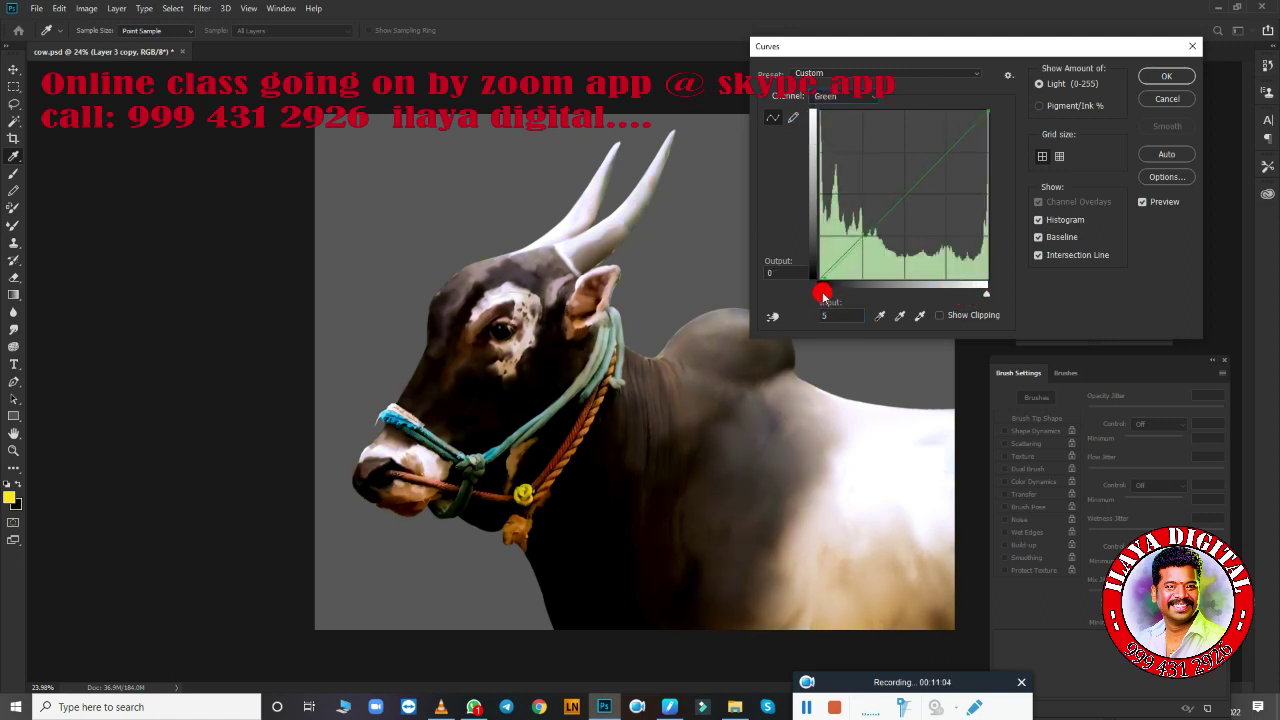
{"action": "left_click_drag", "start_coordinate": [979, 295], "coordinate": [972, 297]}
Tweak the Red channel, ease the RGB black point back to 13, and apply Curves.
{"action": "left_click", "coordinate": [877, 92]}
{"action": "left_click", "coordinate": [830, 116]}
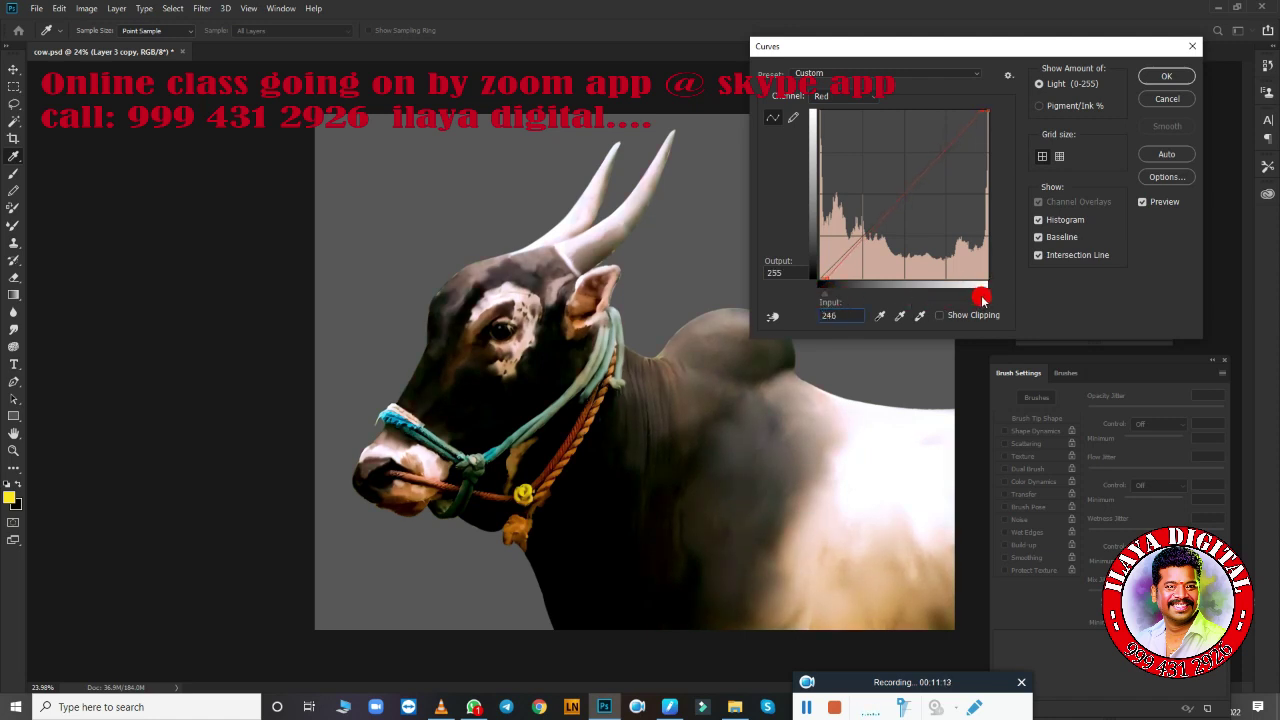
{"action": "left_click", "coordinate": [865, 97]}
{"action": "left_click", "coordinate": [841, 118]}
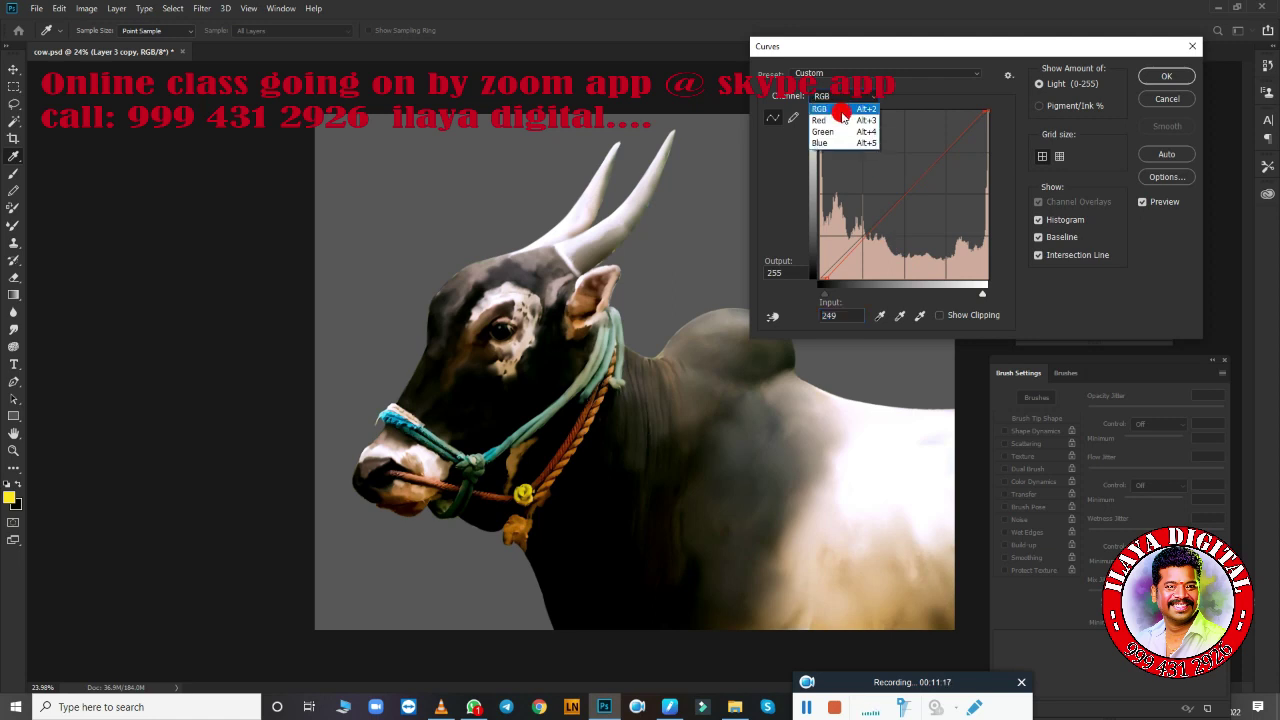
{"action": "left_click", "coordinate": [830, 106]}
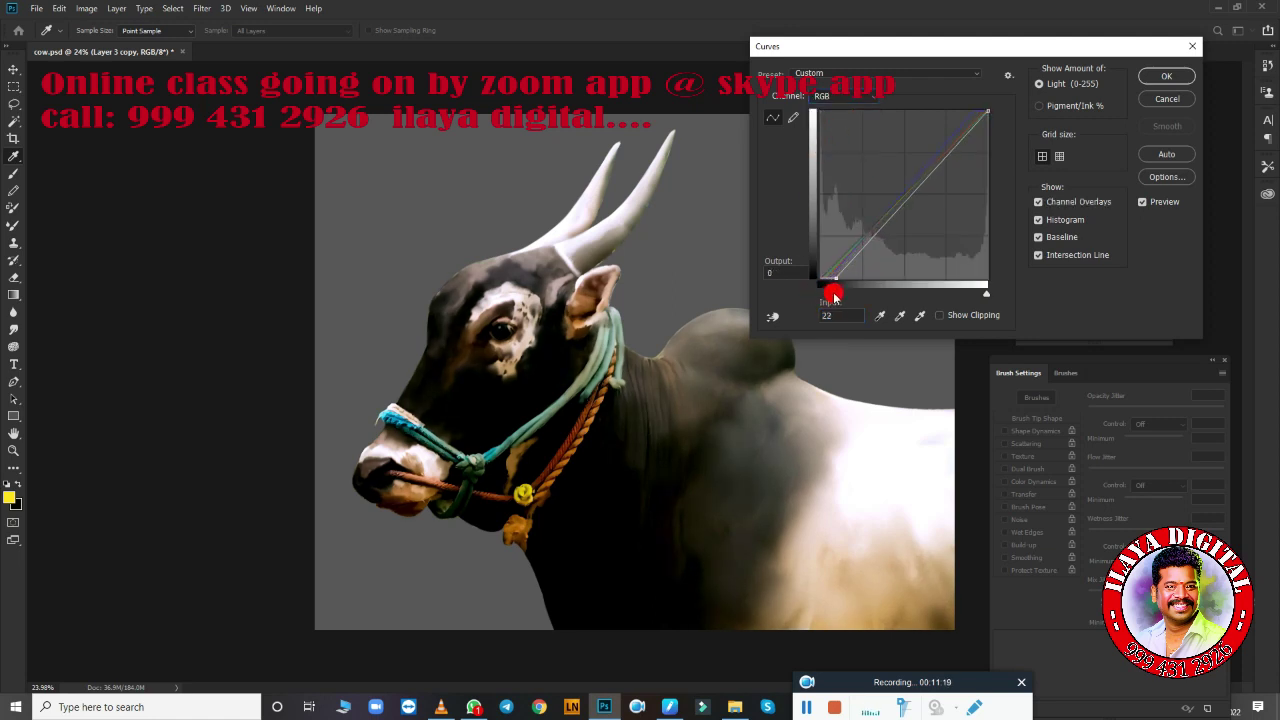
{"action": "left_click_drag", "start_coordinate": [834, 297], "coordinate": [833, 297]}
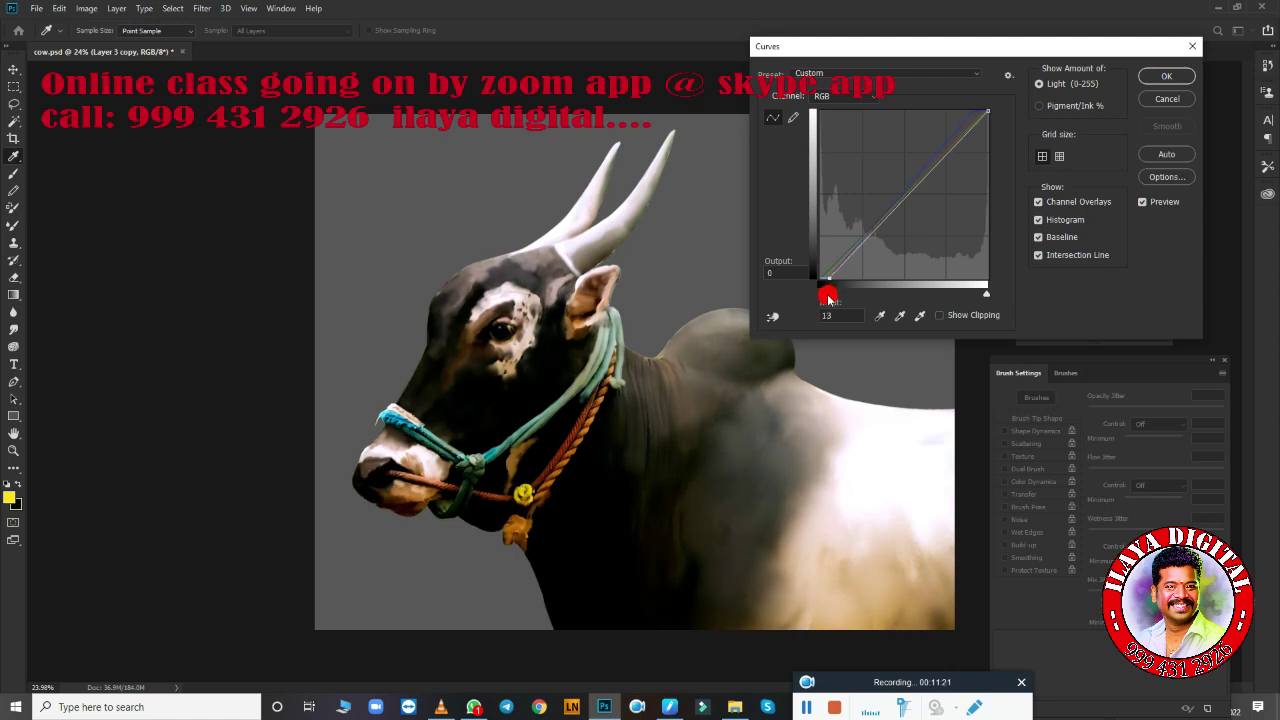
{"action": "left_click", "coordinate": [1160, 77]}
{"action": "scroll", "coordinate": [590, 395], "scroll_direction": "up", "scroll_amount": 3}
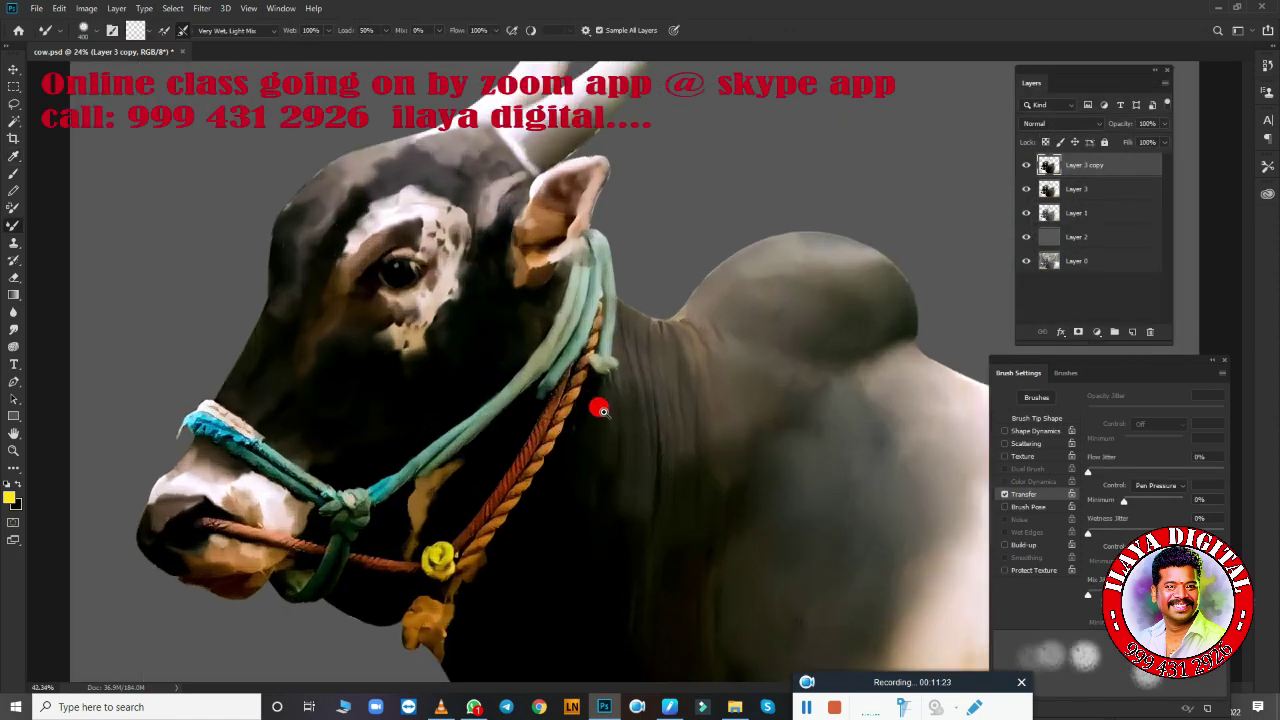
{"action": "scroll", "coordinate": [625, 408], "scroll_direction": "up", "scroll_amount": 3}
{"action": "scroll", "coordinate": [628, 409], "scroll_direction": "up", "scroll_amount": 1}
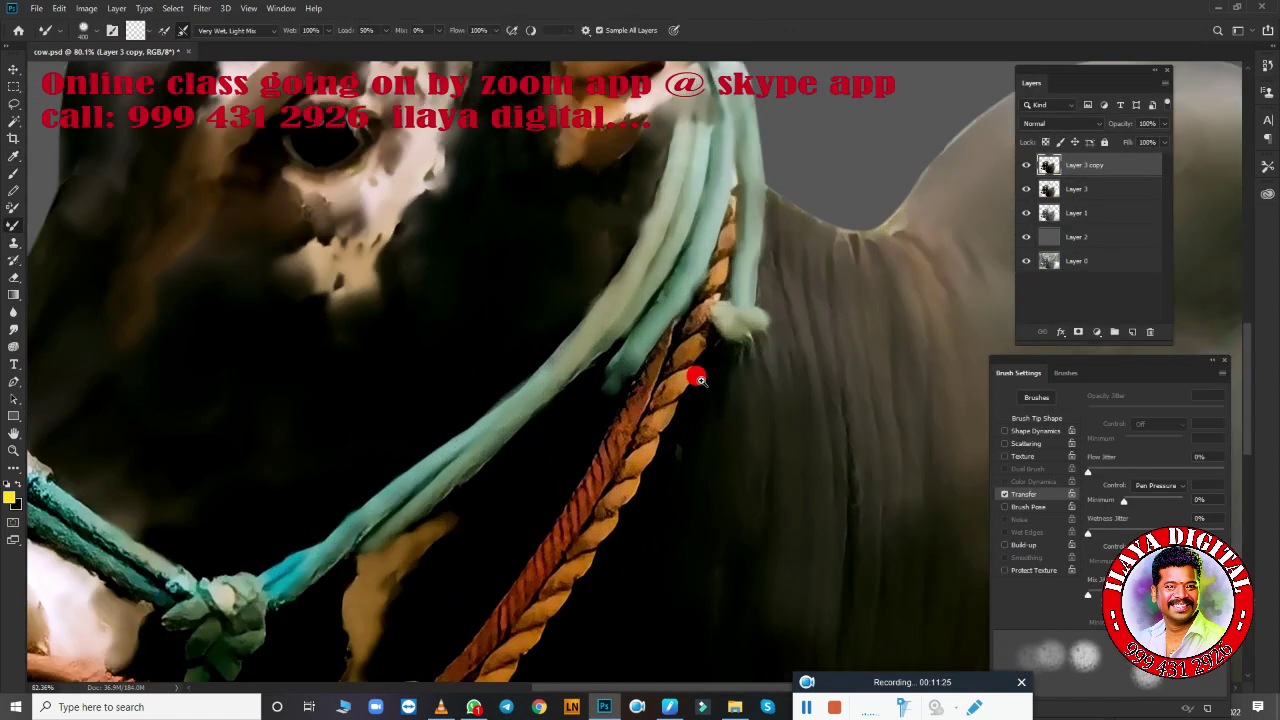
{"action": "scroll", "coordinate": [640, 360], "scroll_direction": "down", "scroll_amount": 3}
{"action": "scroll", "coordinate": [560, 420], "scroll_direction": "up", "scroll_amount": 4}
{"action": "scroll", "coordinate": [562, 419], "scroll_direction": "up", "scroll_amount": 2}
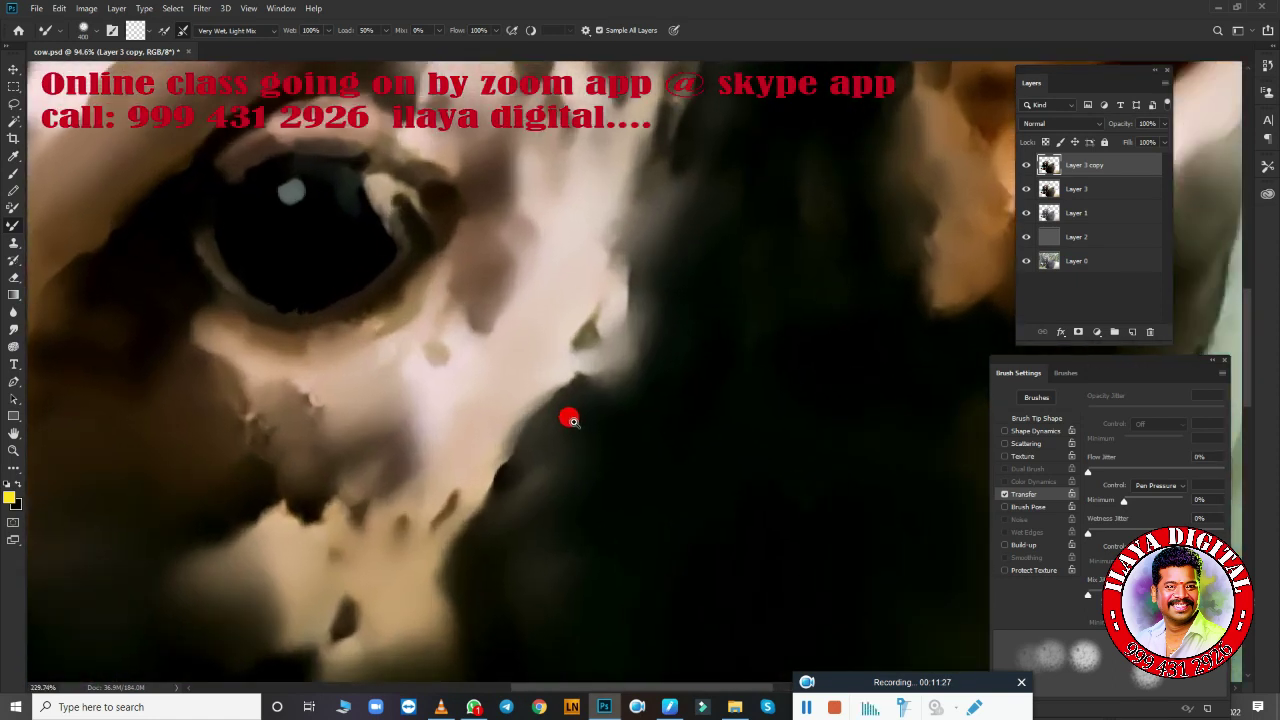
{"action": "scroll", "coordinate": [540, 430], "scroll_direction": "up", "scroll_amount": 2}
{"action": "scroll", "coordinate": [589, 451], "scroll_direction": "up", "scroll_amount": 2}
{"action": "key", "text": "period"}
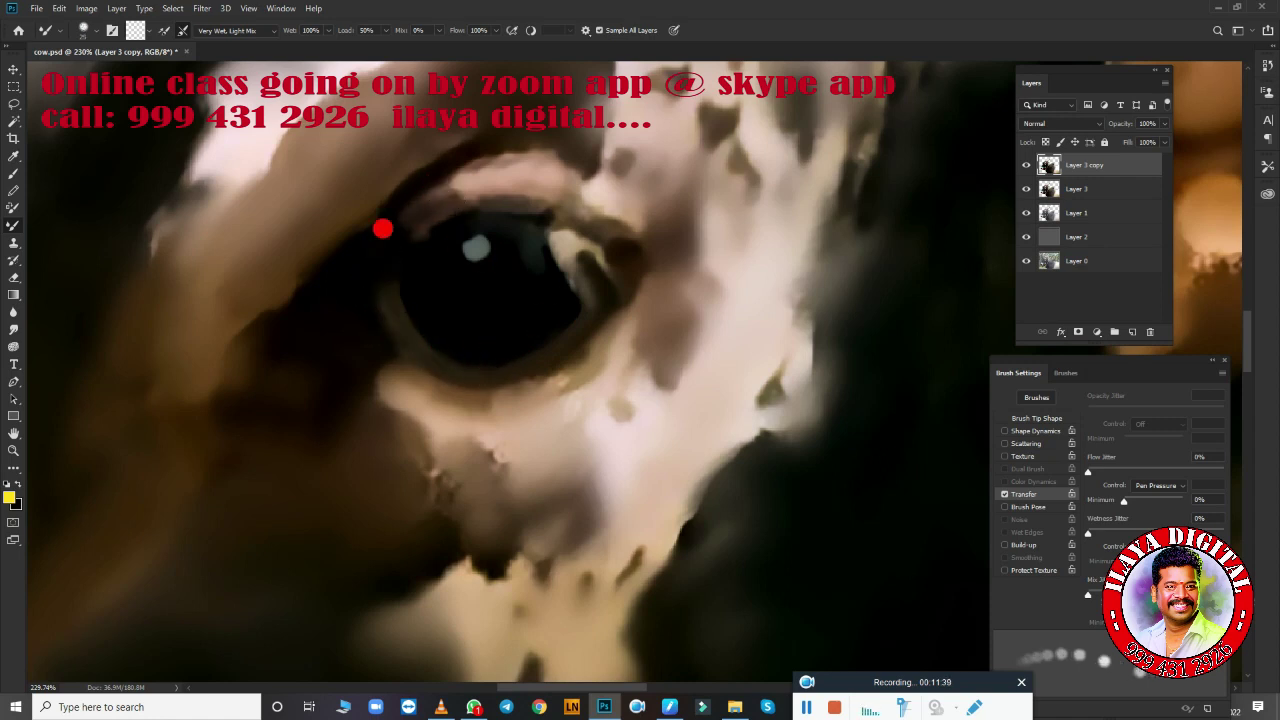
{"action": "left_click_drag", "start_coordinate": [380, 226], "coordinate": [484, 188]}
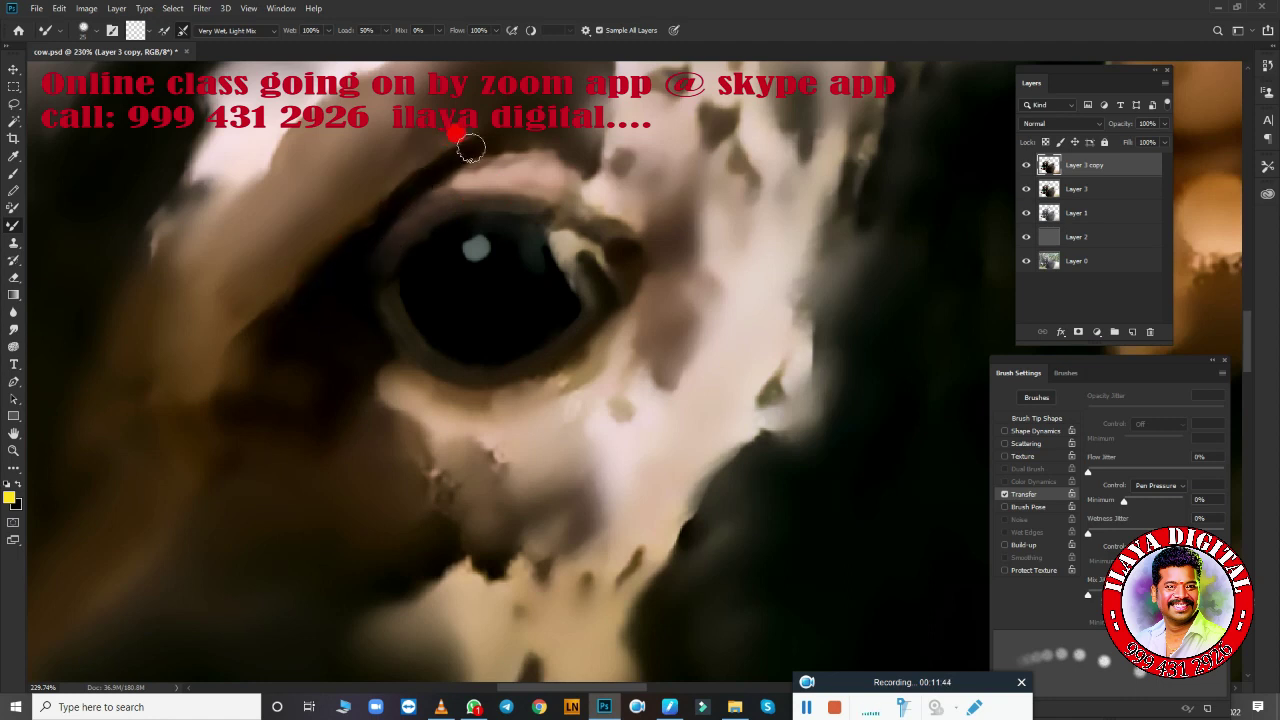
{"action": "mouse_move", "coordinate": [600, 243]}
{"action": "left_mouse_down"}
{"action": "mouse_move", "coordinate": [586, 263]}
{"action": "mouse_move", "coordinate": [600, 295]}
{"action": "left_mouse_up"}
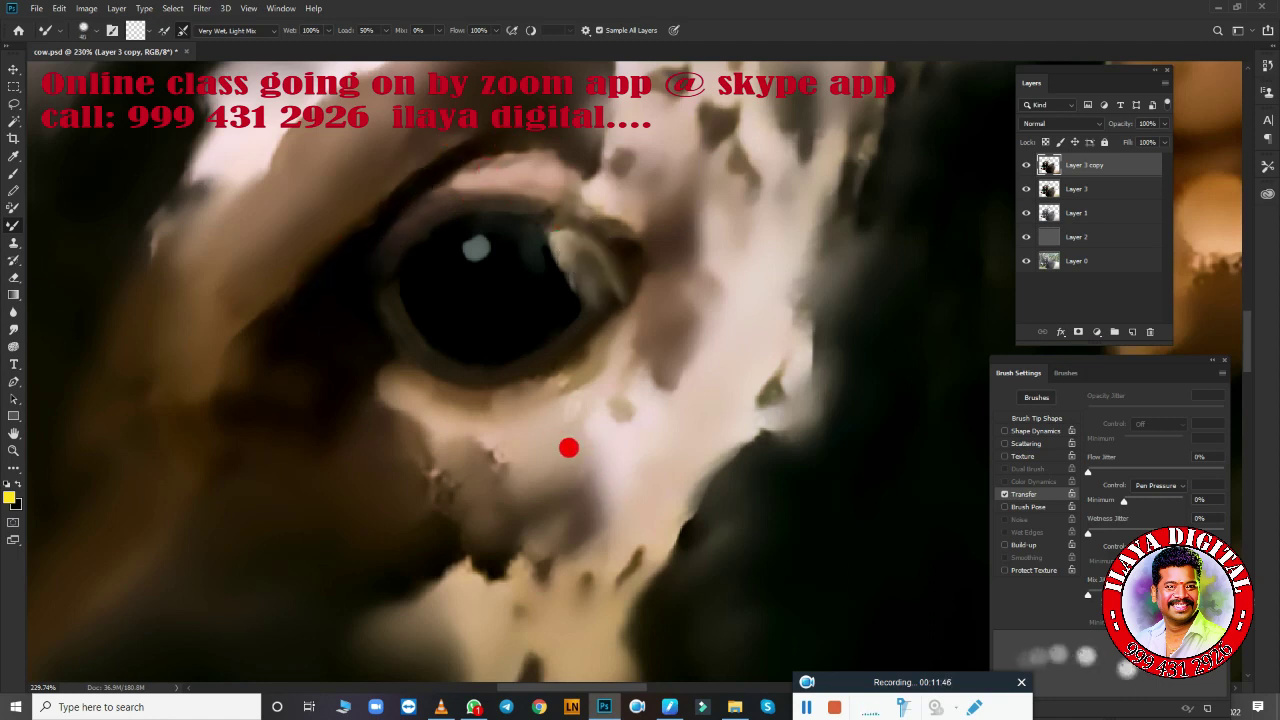
{"action": "scroll", "coordinate": [568, 447], "scroll_direction": "down", "scroll_amount": 5}
{"action": "scroll", "coordinate": [534, 486], "scroll_direction": "down", "scroll_amount": 3}
{"action": "scroll", "coordinate": [574, 320], "scroll_direction": "down", "scroll_amount": 2}
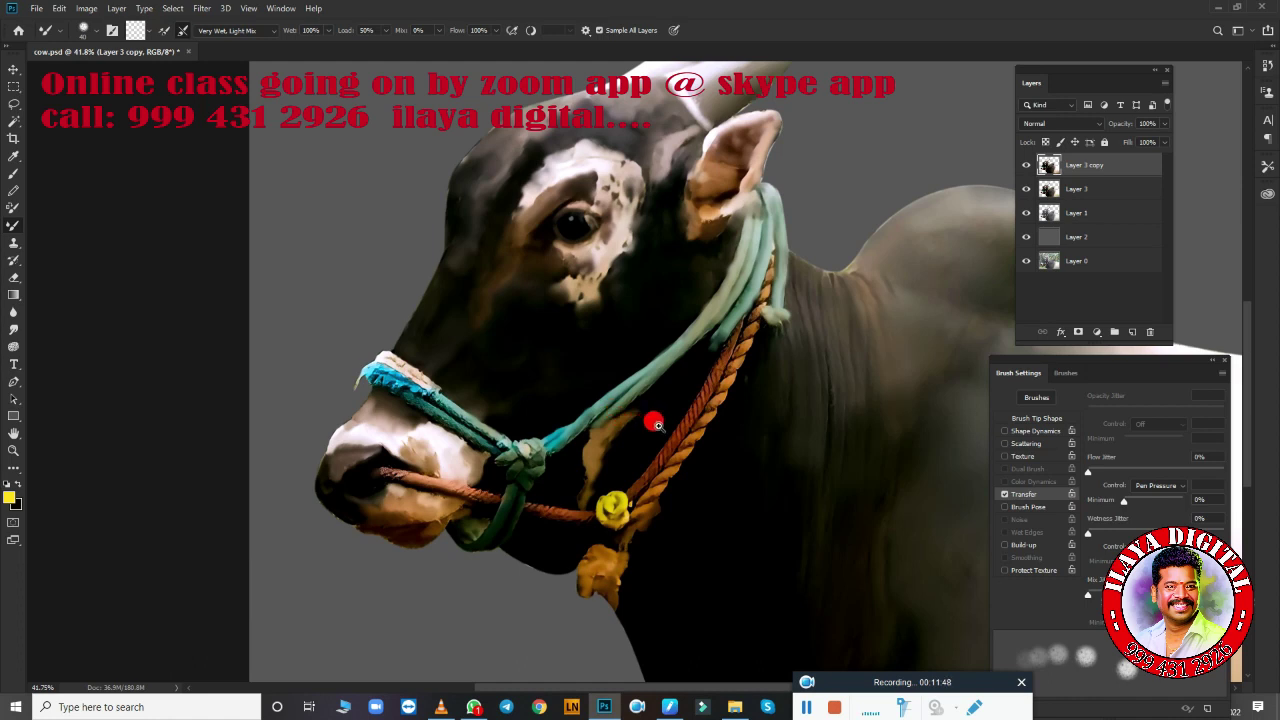
{"action": "scroll", "coordinate": [655, 424], "scroll_direction": "up", "scroll_amount": 2}
{"action": "scroll", "coordinate": [740, 450], "scroll_direction": "down", "scroll_amount": 4}
{"action": "scroll", "coordinate": [590, 386], "scroll_direction": "up", "scroll_amount": 1}
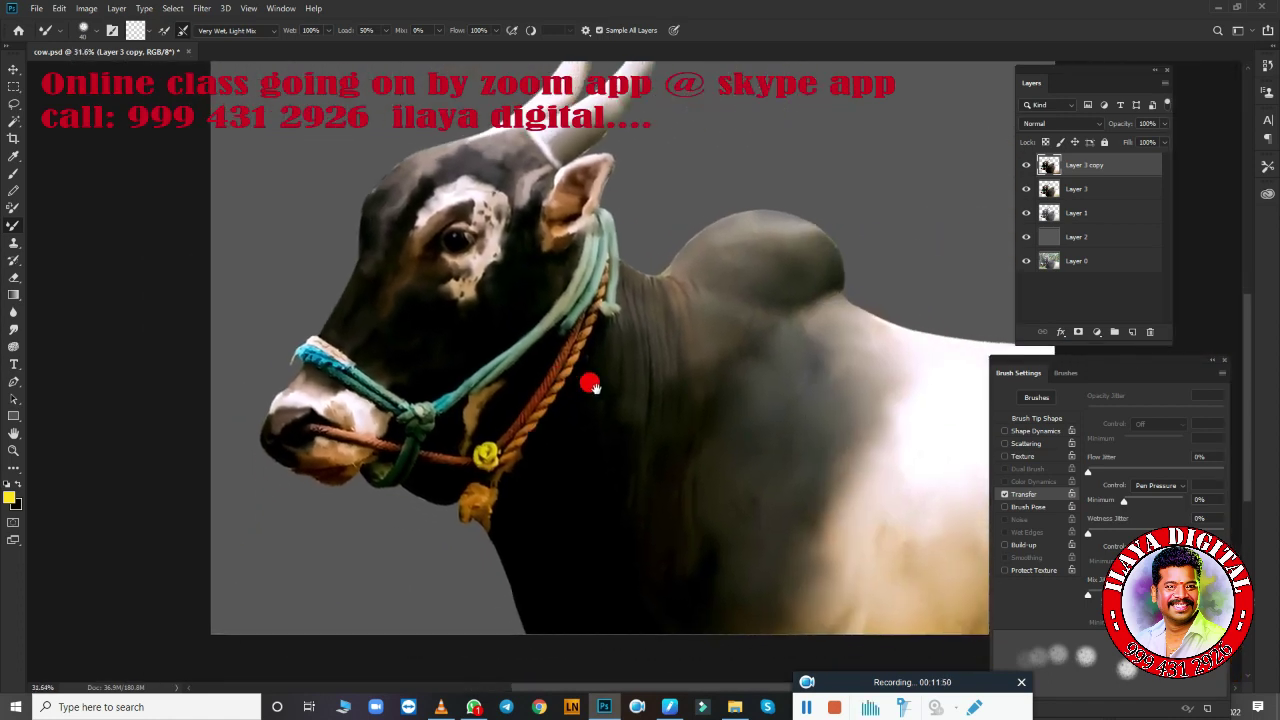
{"action": "scroll", "coordinate": [671, 409], "scroll_direction": "down", "scroll_amount": 1}
{"action": "scroll", "coordinate": [700, 423], "scroll_direction": "up", "scroll_amount": 2}
{"action": "scroll", "coordinate": [749, 394], "scroll_direction": "up", "scroll_amount": 3}
{"action": "scroll", "coordinate": [661, 455], "scroll_direction": "down", "scroll_amount": 5}
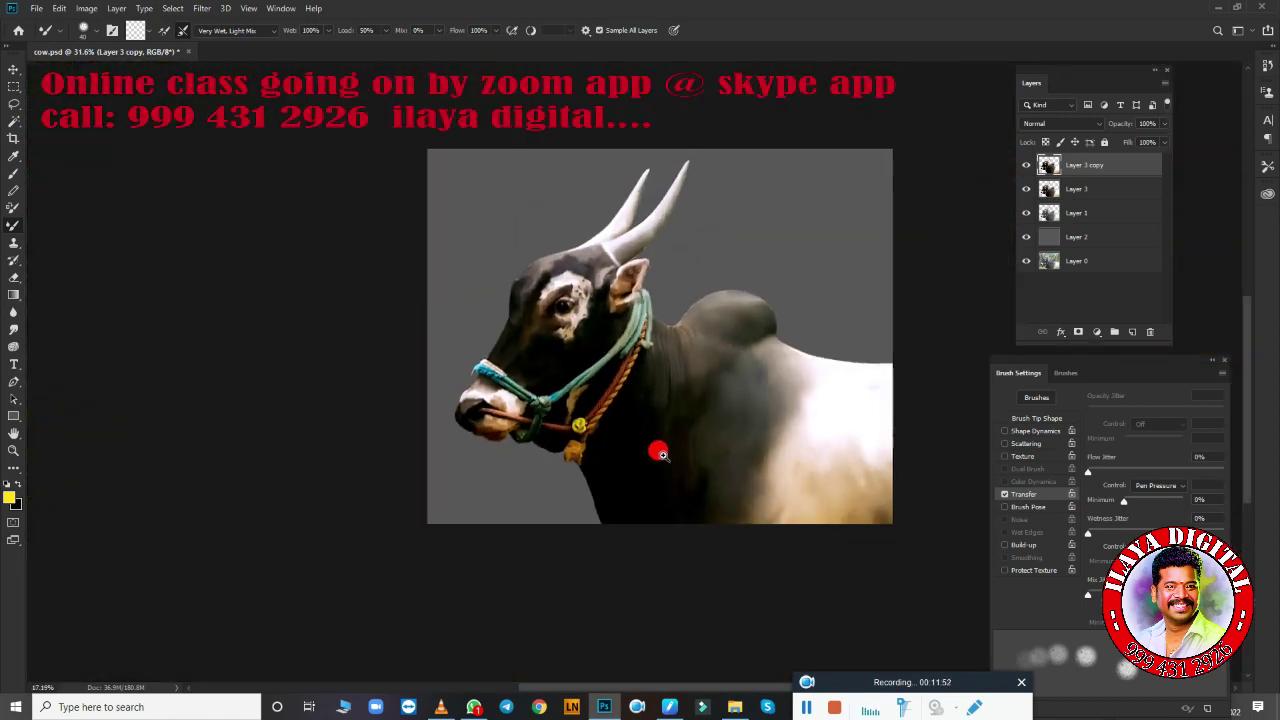
{"action": "scroll", "coordinate": [661, 455], "scroll_direction": "up", "scroll_amount": 3}
{"action": "scroll", "coordinate": [640, 429], "scroll_direction": "down", "scroll_amount": 1}
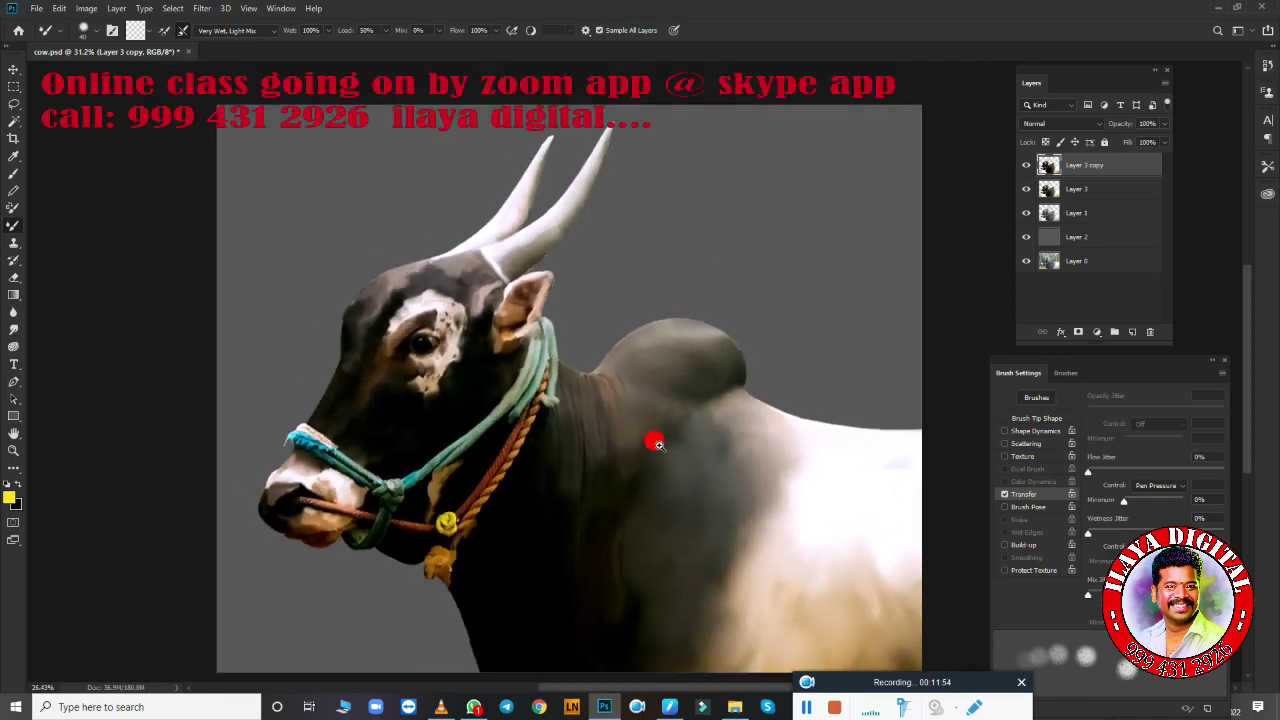
{"action": "scroll", "coordinate": [665, 435], "scroll_direction": "up", "scroll_amount": 1}
{"action": "scroll", "coordinate": [735, 408], "scroll_direction": "down", "scroll_amount": 1}
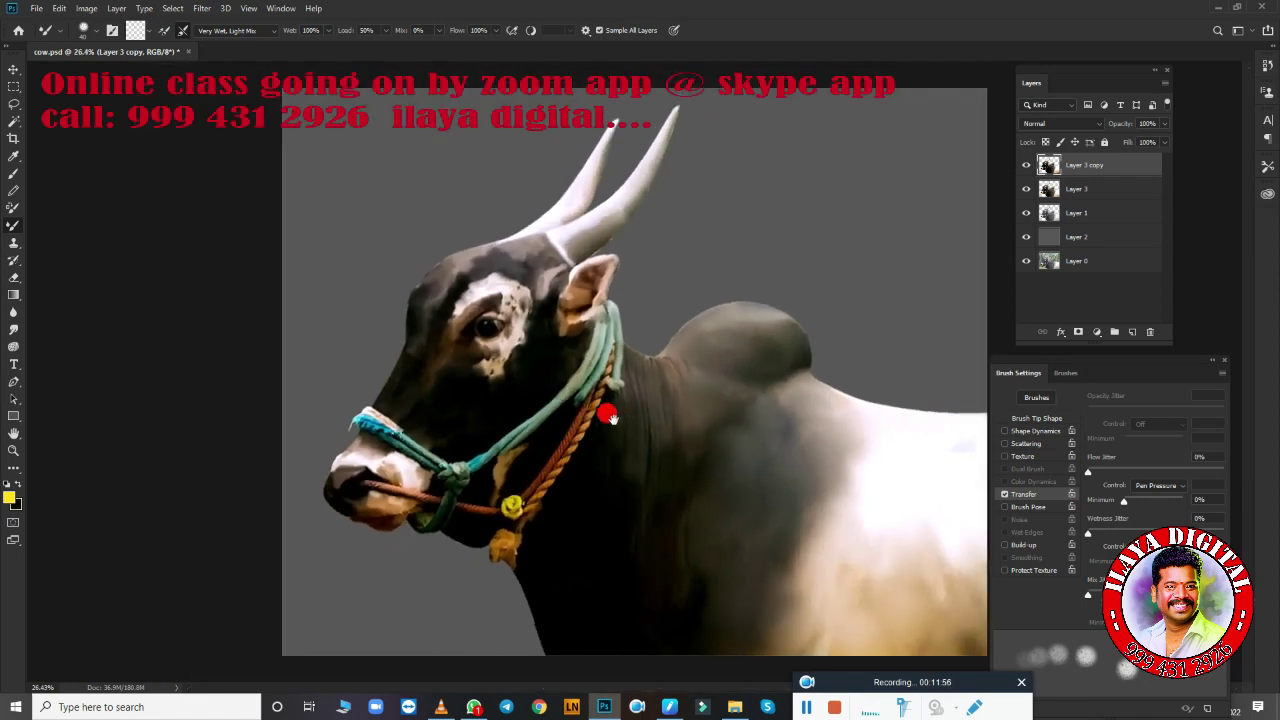
Browse into the backround folder and select digital bac 7 in the Open dialog.
{"action": "left_click", "coordinate": [37, 9]}
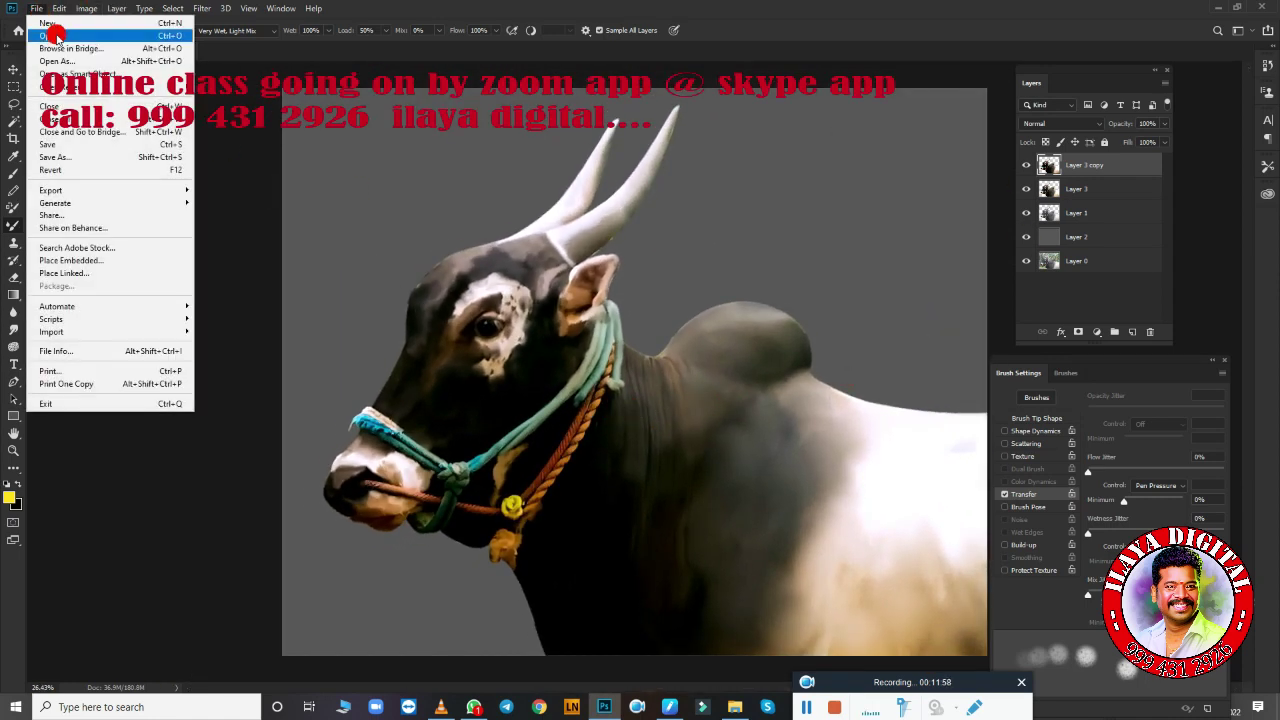
{"action": "left_click", "coordinate": [62, 46]}
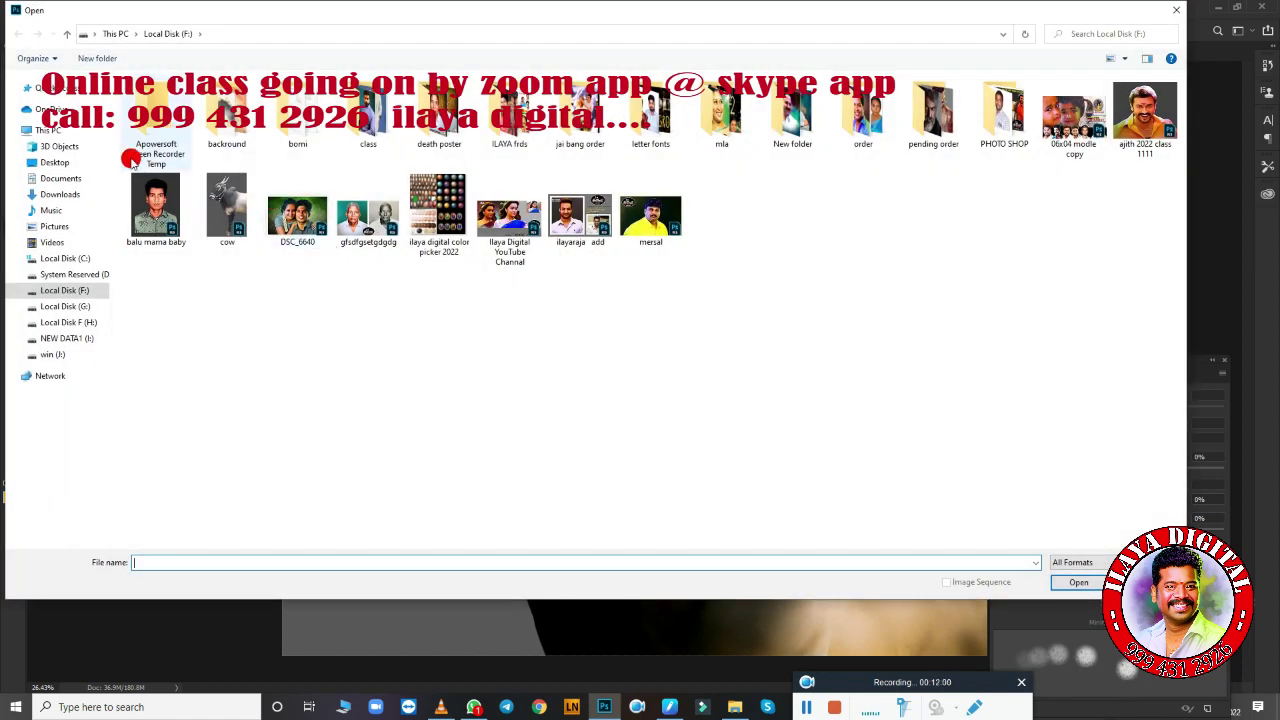
{"action": "double_click", "coordinate": [226, 112]}
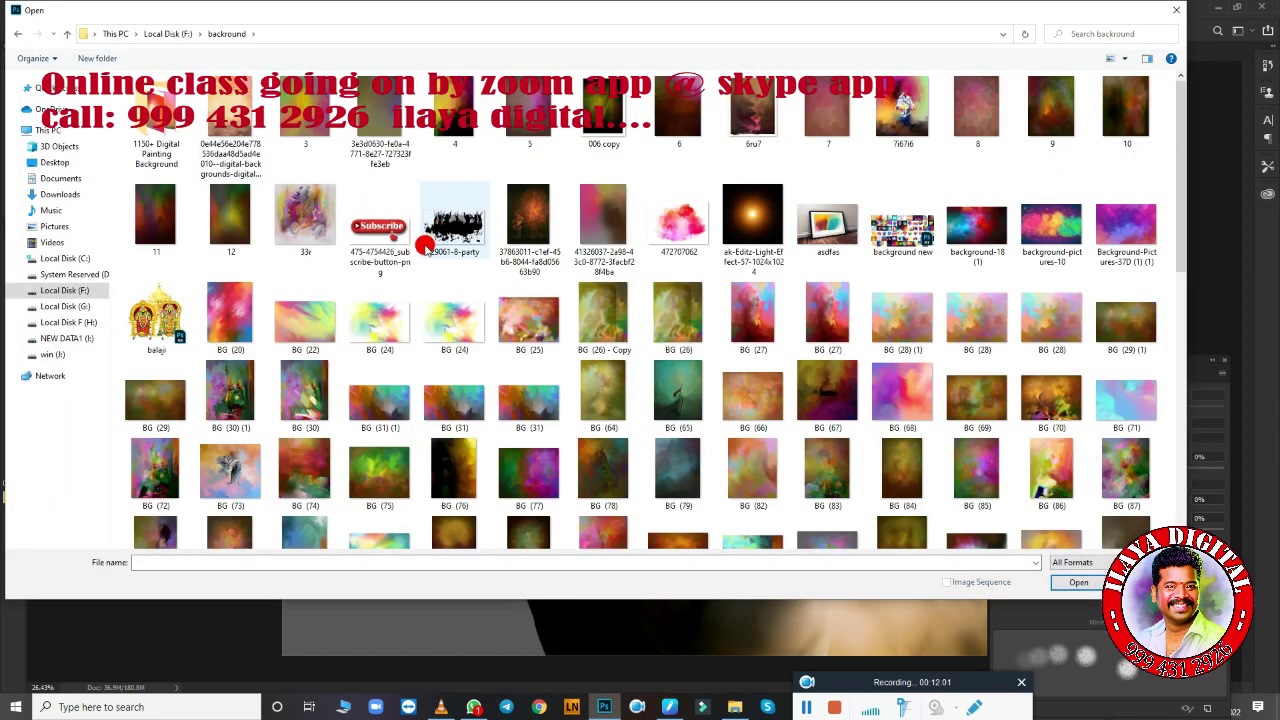
{"action": "scroll", "coordinate": [651, 421], "scroll_direction": "down", "scroll_amount": 3}
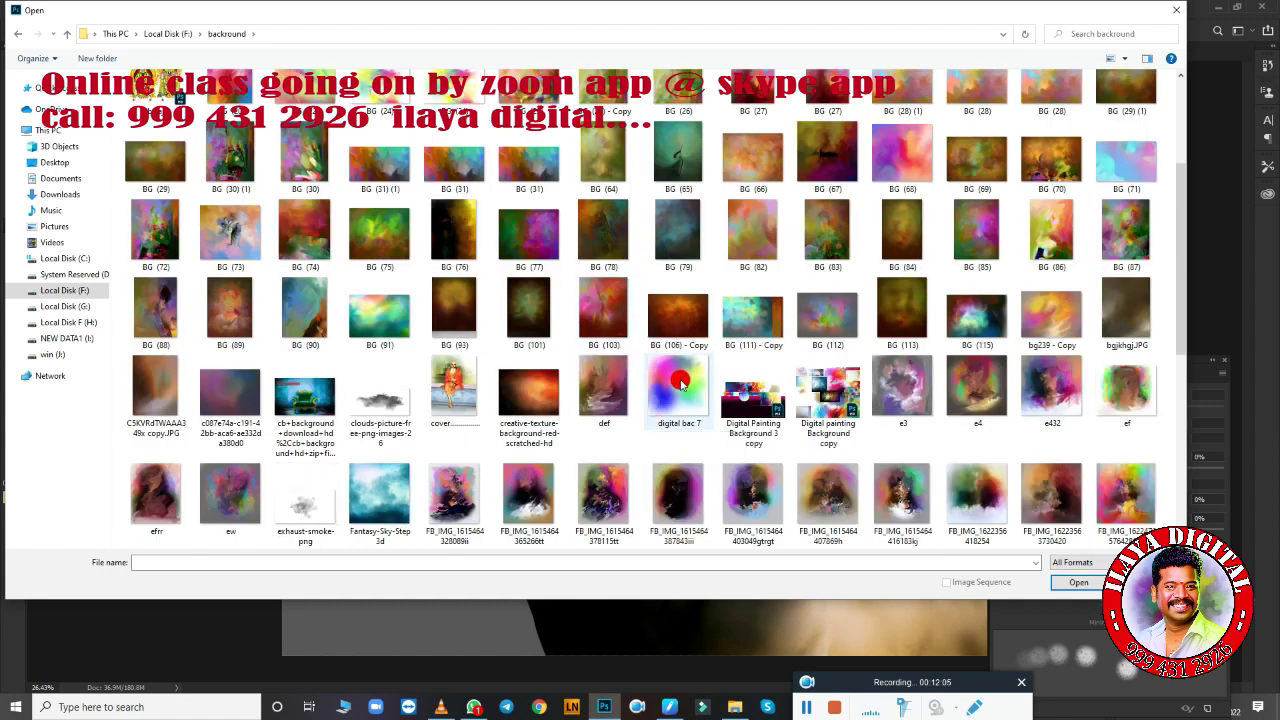
{"action": "left_click", "coordinate": [680, 385]}
Unlock digital bac 7's background layer and move it into cow.psd at the top-left.
{"action": "double_click", "coordinate": [680, 385]}
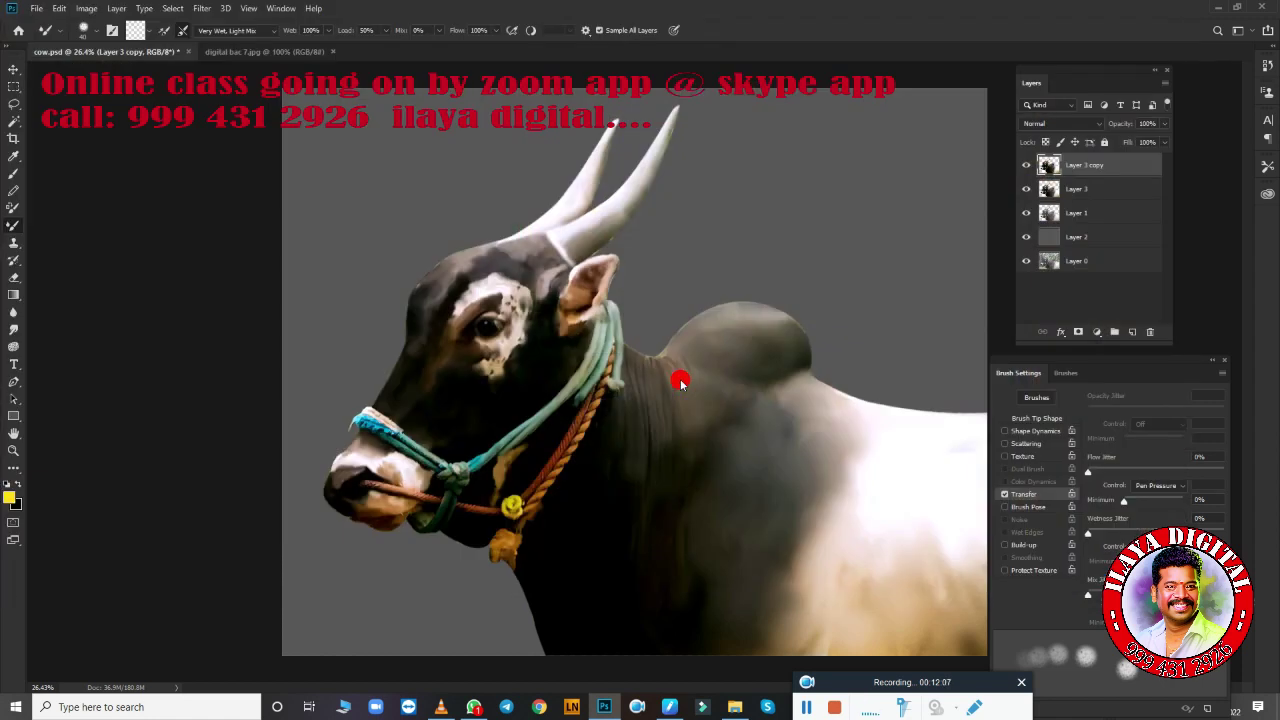
{"action": "left_click", "coordinate": [1148, 168]}
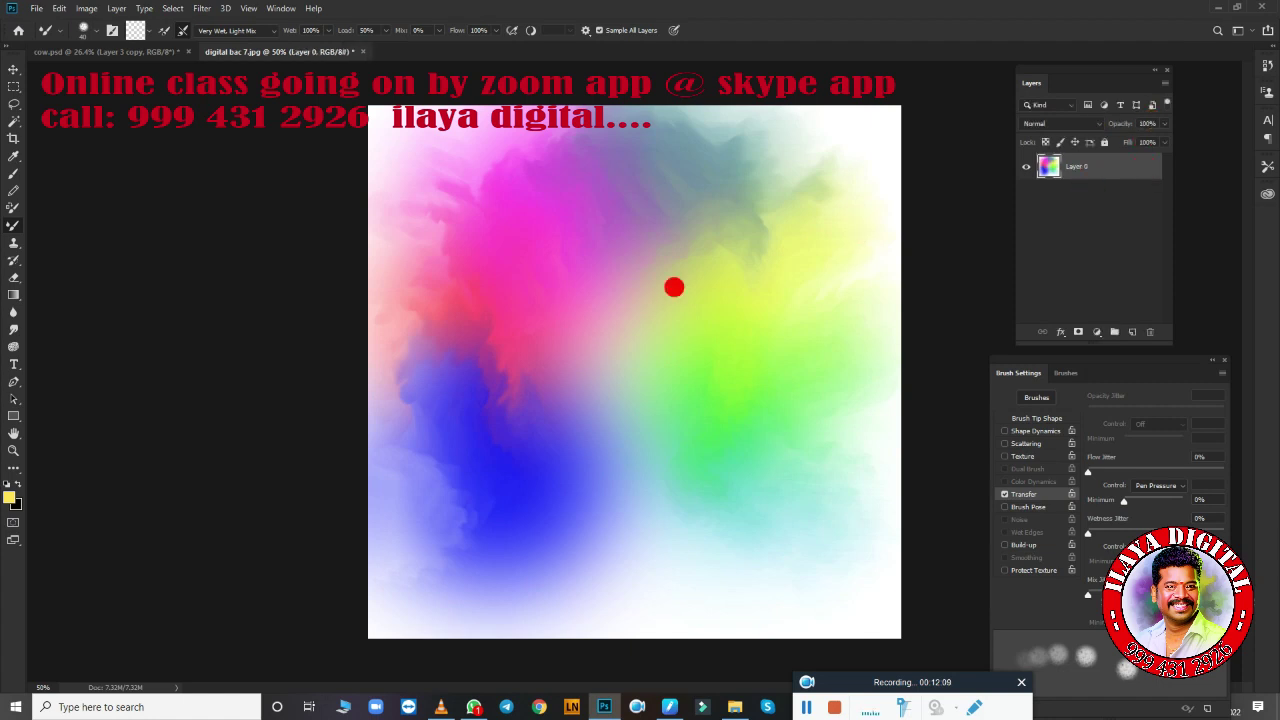
{"action": "key", "text": "v"}
{"action": "mouse_move", "coordinate": [620, 307]}
{"action": "left_mouse_down"}
{"action": "mouse_move", "coordinate": [170, 52]}
{"action": "mouse_move", "coordinate": [737, 362]}
{"action": "left_mouse_up"}
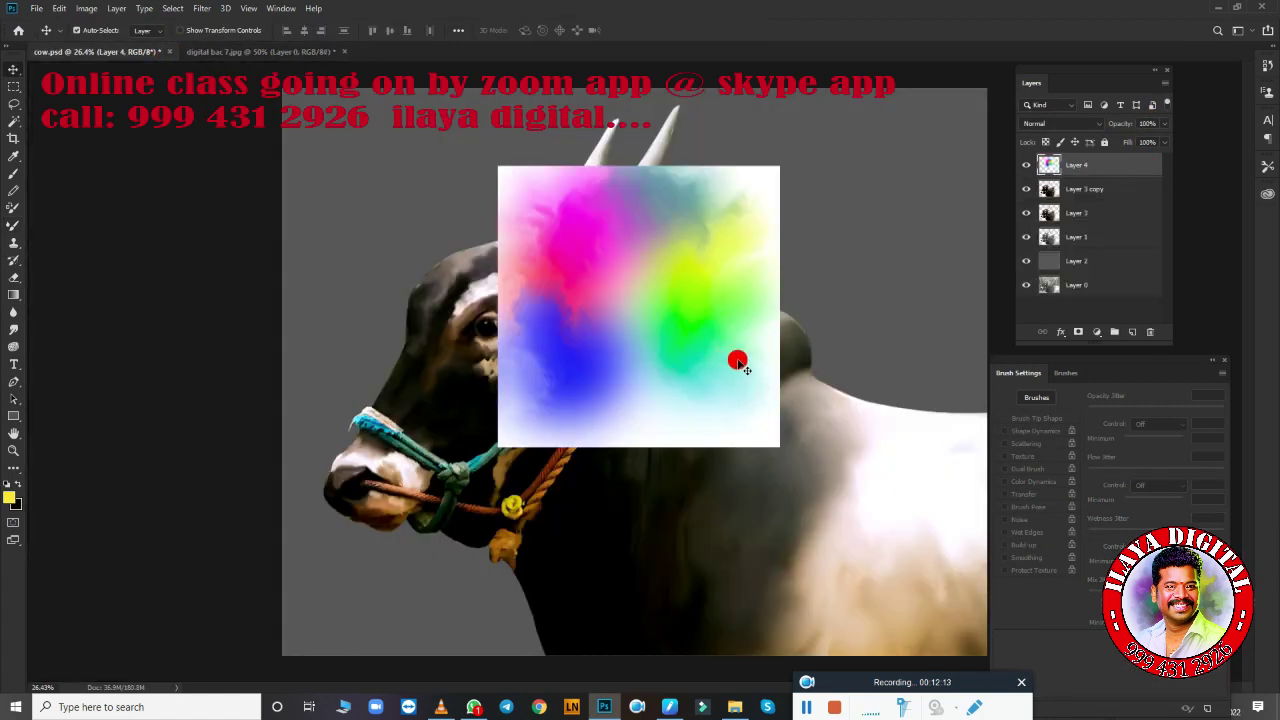
{"action": "key", "text": "ctrl+minus"}
{"action": "key", "text": "ctrl+minus"}
{"action": "left_click_drag", "start_coordinate": [678, 322], "coordinate": [543, 270]}
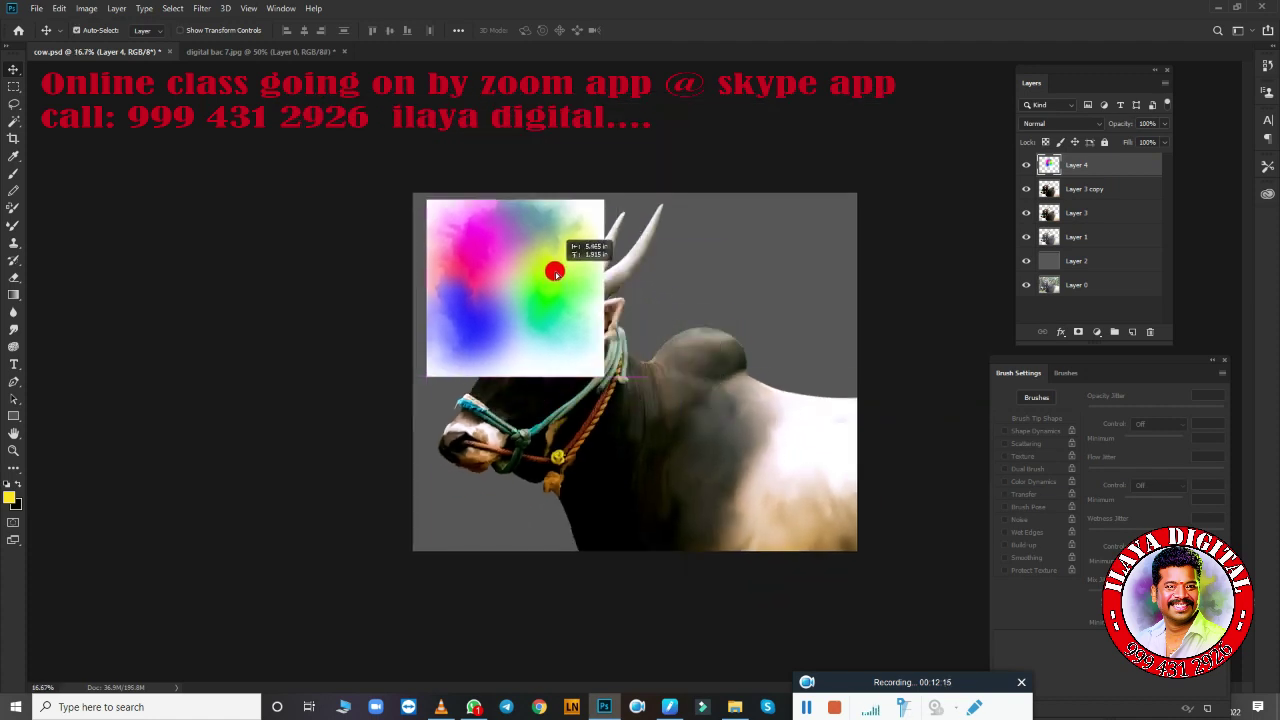
Scale the colourful layer to about 225% to cover the canvas, then change its blend mode.
{"action": "key", "text": "ctrl+t"}
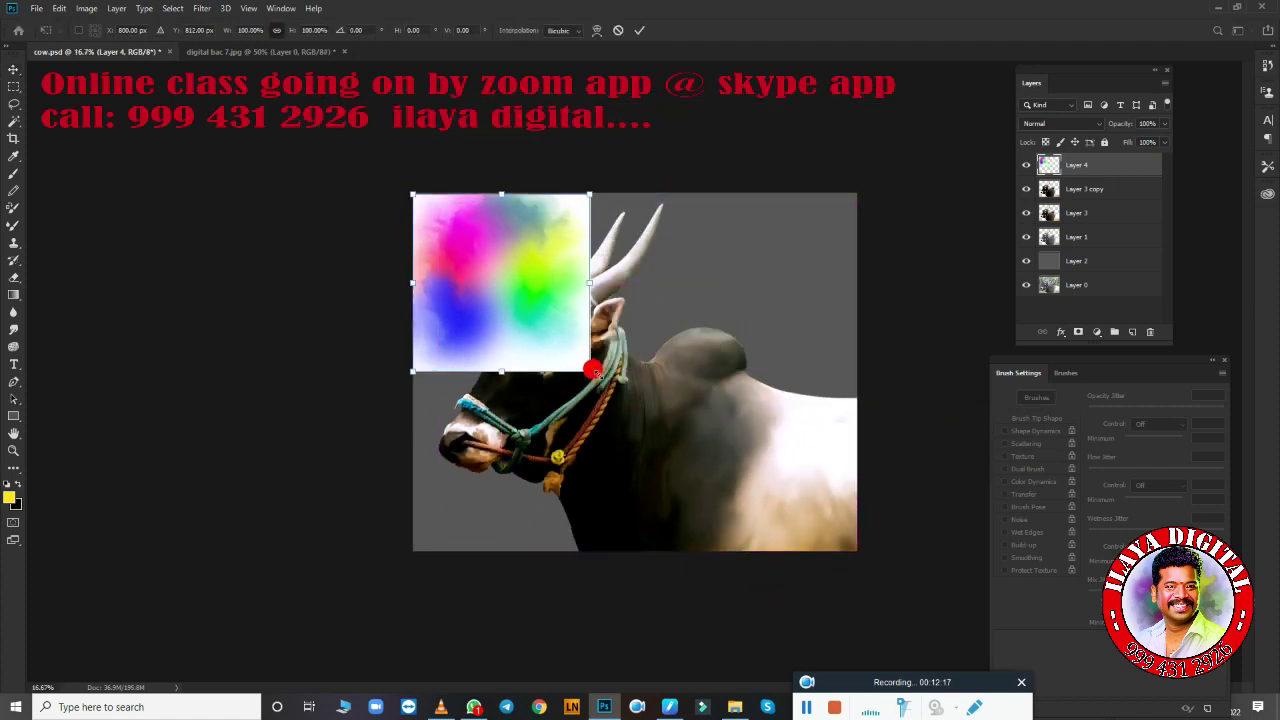
{"action": "left_click_drag", "start_coordinate": [590, 370], "coordinate": [851, 523]}
{"action": "mouse_move", "coordinate": [693, 417]}
{"action": "left_mouse_down"}
{"action": "mouse_move", "coordinate": [745, 455]}
{"action": "mouse_move", "coordinate": [747, 444]}
{"action": "left_mouse_up"}
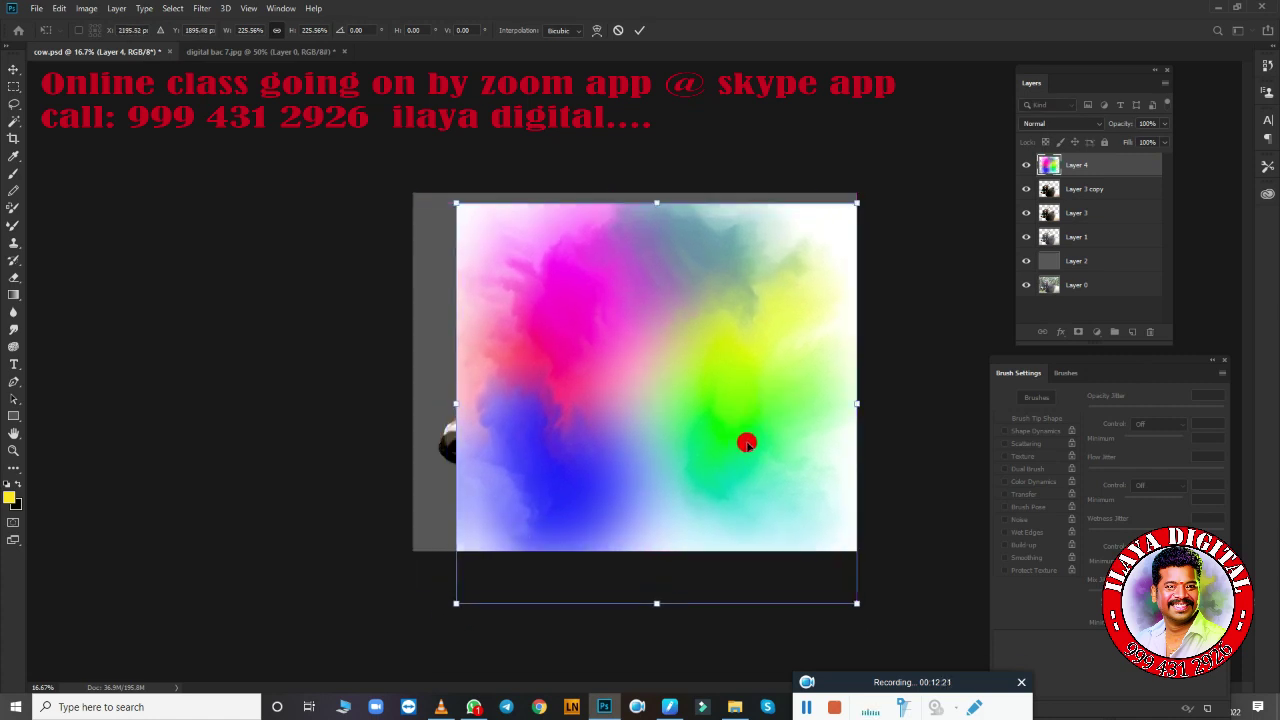
{"action": "key", "text": "Return"}
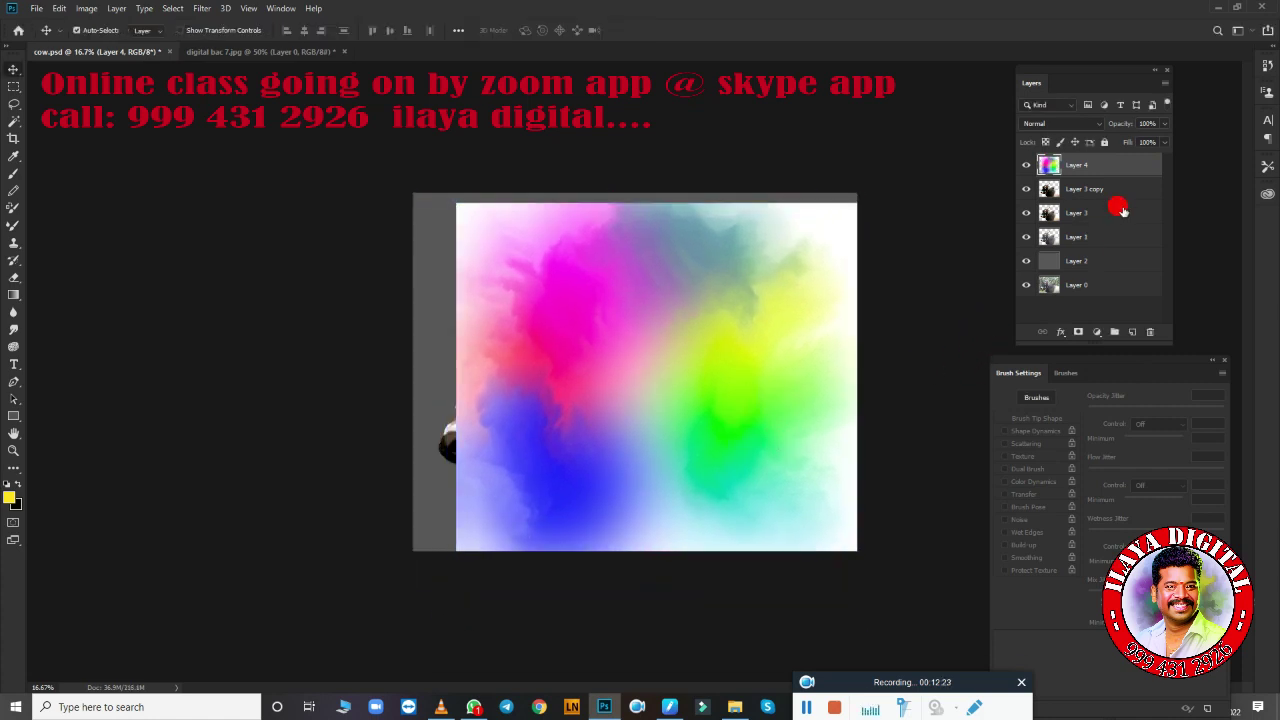
{"action": "left_click", "coordinate": [1090, 124]}
{"action": "left_click", "coordinate": [1090, 135]}
Cycle Layer 4's blend mode with Shift+plus to Overlay, then select Layer 3 copy.
{"action": "key", "text": "shift+plus"}
{"action": "key", "text": "shift+plus"}
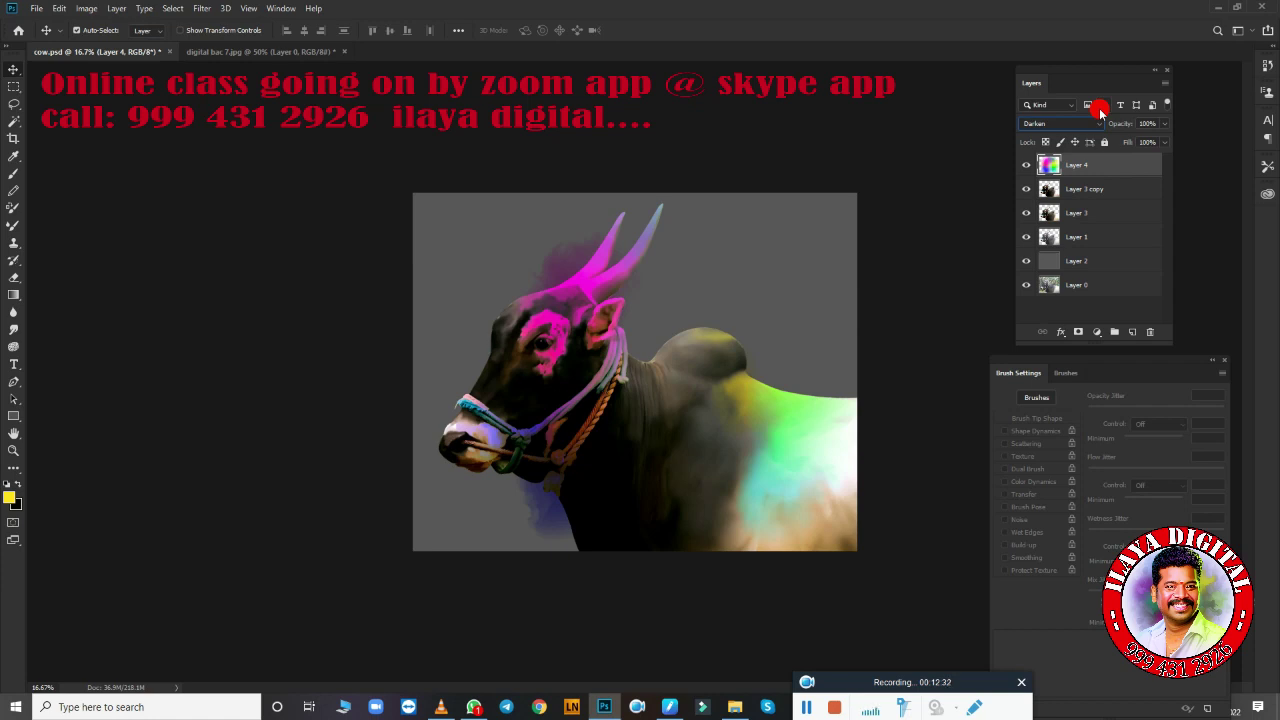
{"action": "key", "text": "shift+plus"}
{"action": "key", "text": "shift+plus"}
{"action": "key", "text": "shift+plus"}
{"action": "key", "text": "shift+plus"}
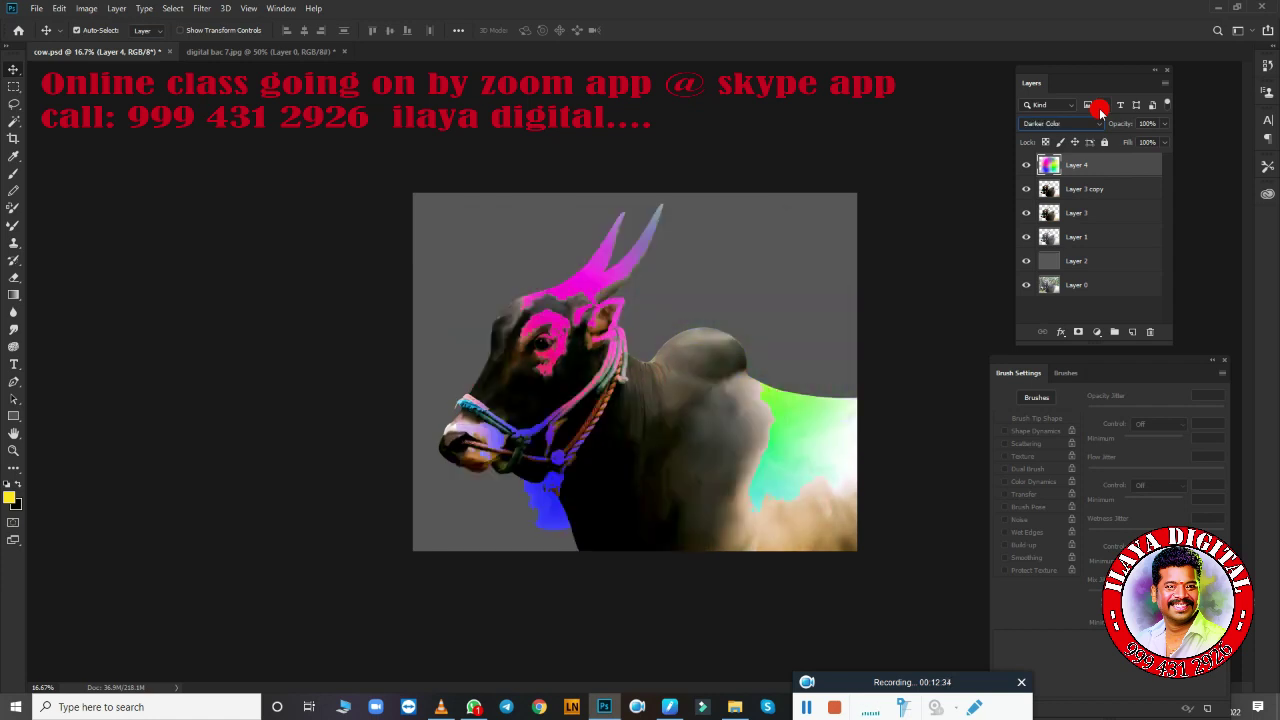
{"action": "key", "text": "shift+plus"}
{"action": "key", "text": "shift+plus"}
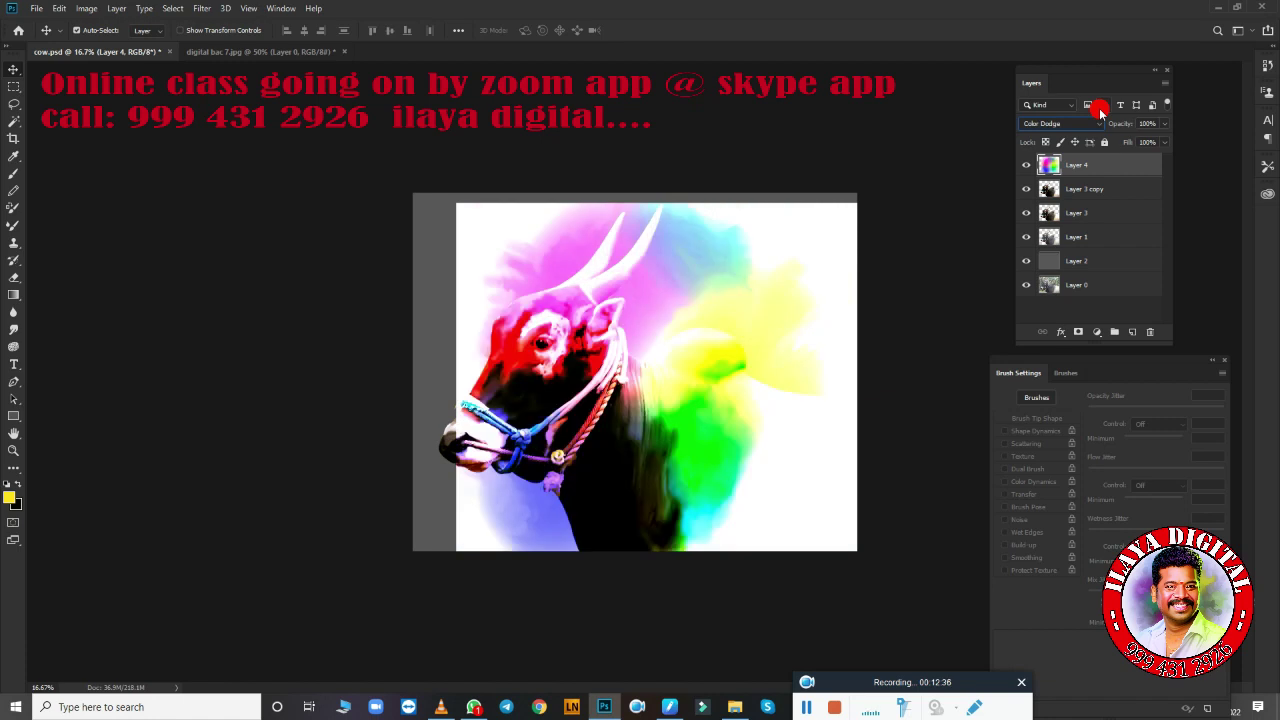
{"action": "key", "text": "shift+plus"}
{"action": "key", "text": "shift+plus"}
{"action": "key", "text": "shift+plus"}
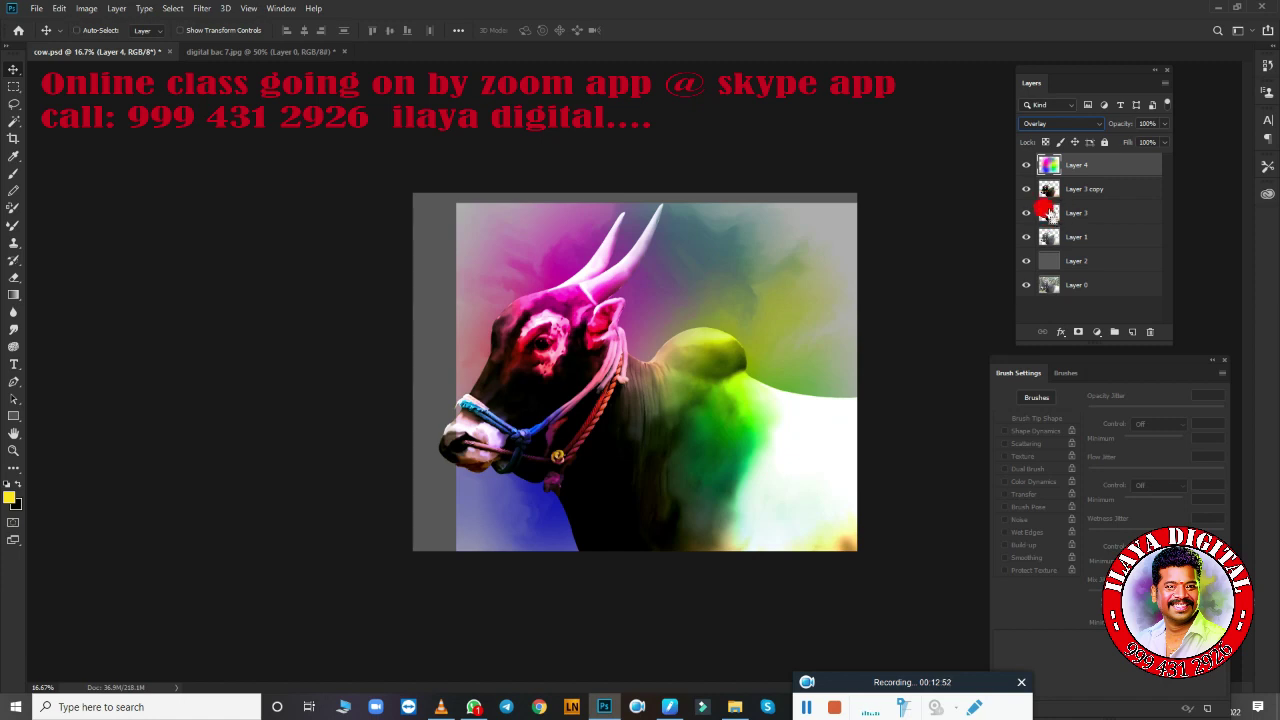
{"action": "left_click", "coordinate": [1088, 195]}
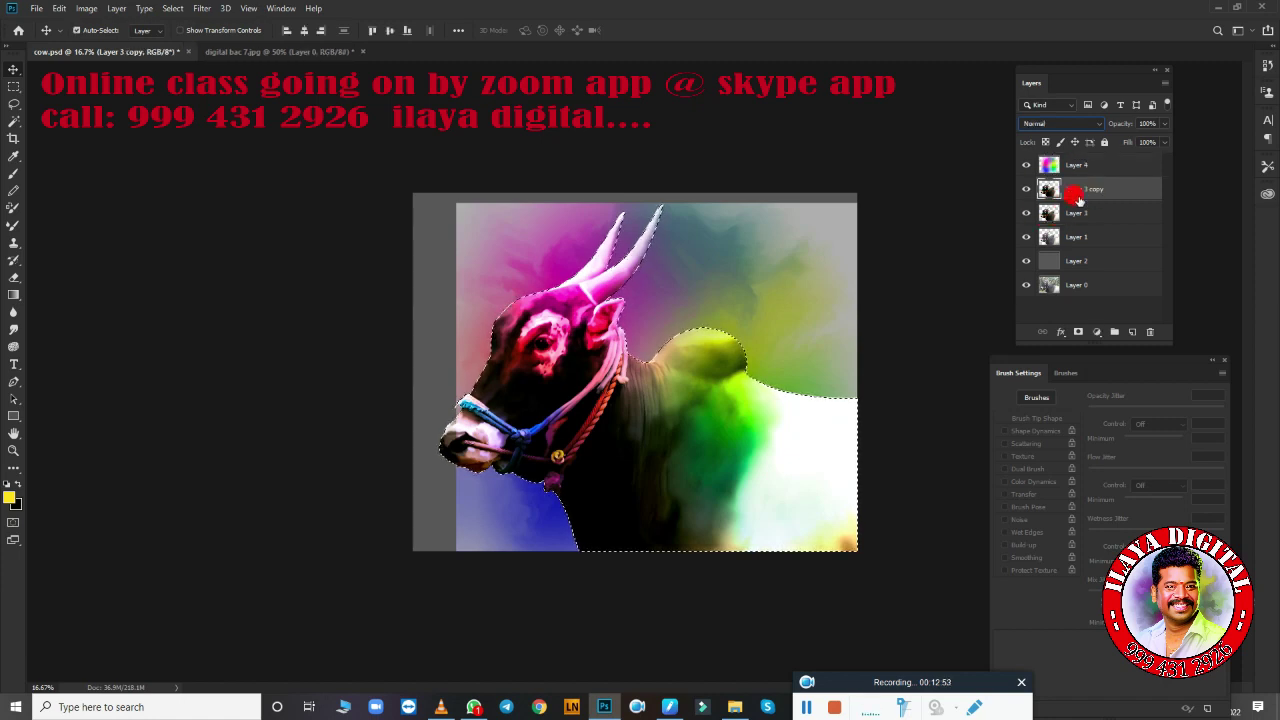
Toggle Layer 4's visibility to compare the colourful overlay on the bull.
{"action": "key", "text": "alt+bracketright"}
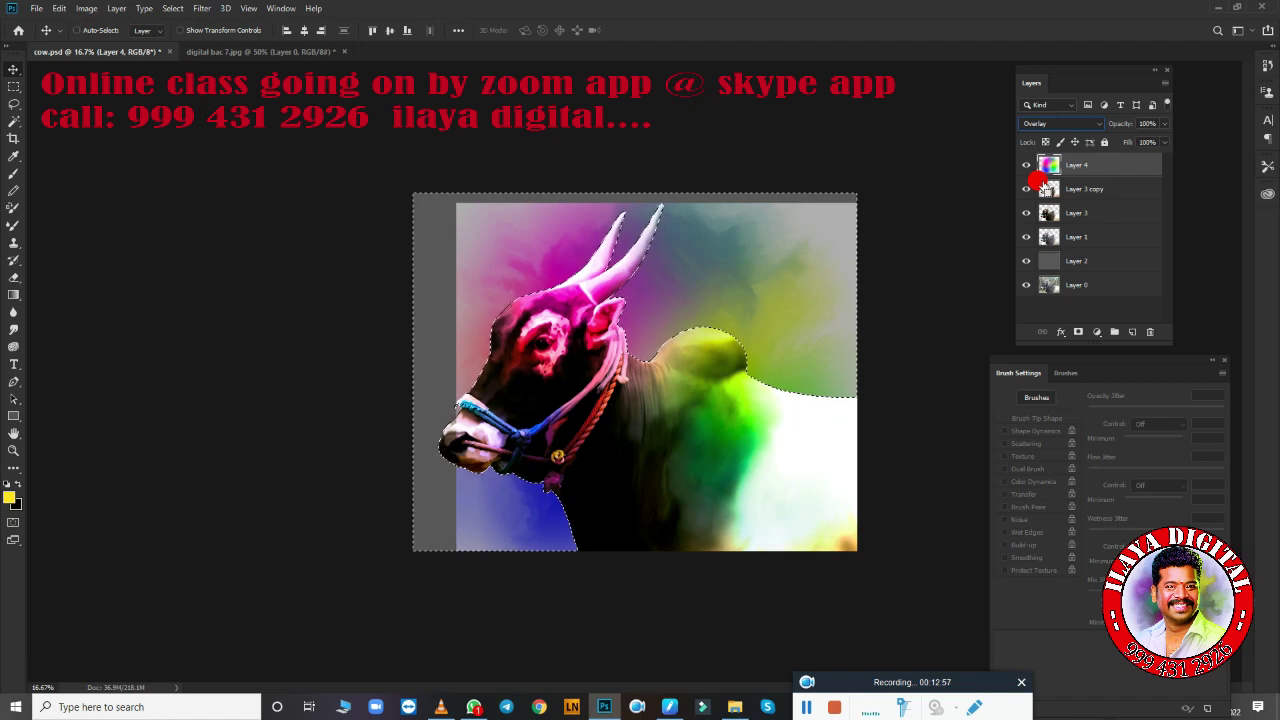
{"action": "scroll", "coordinate": [840, 340], "scroll_direction": "up", "scroll_amount": 4}
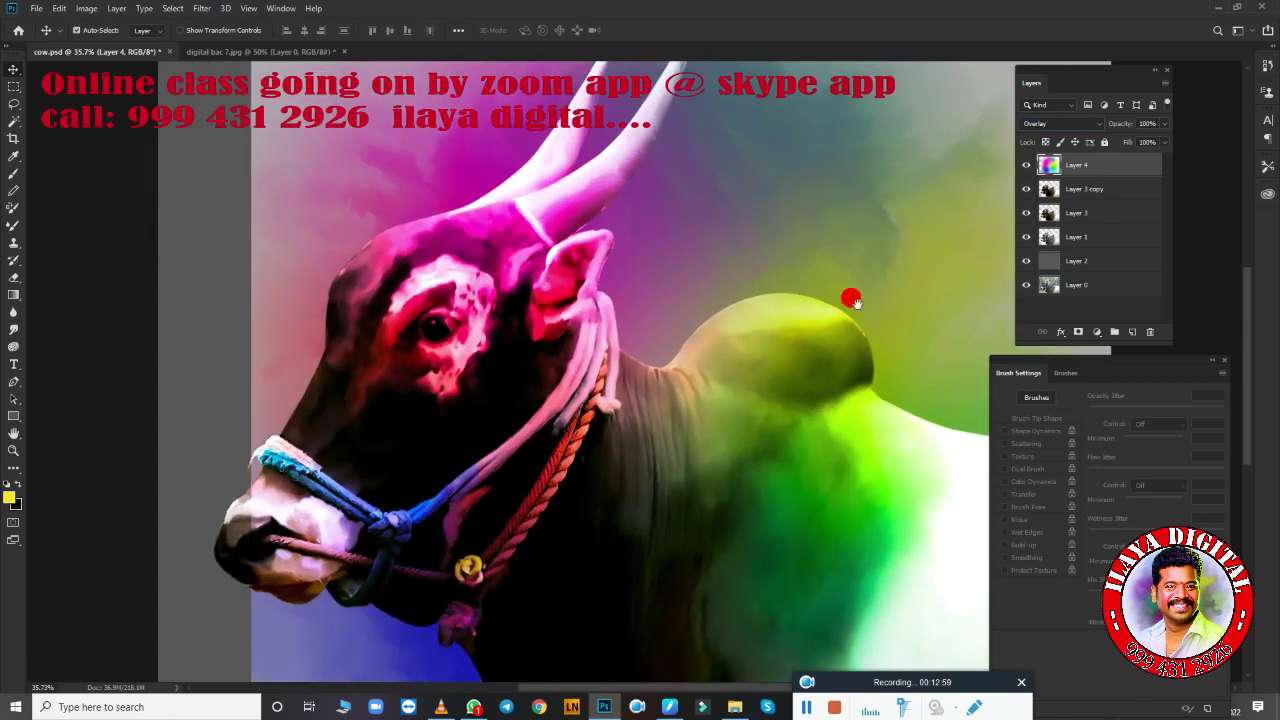
{"action": "left_click", "coordinate": [1024, 165]}
{"action": "left_click", "coordinate": [1024, 165]}
{"action": "scroll", "coordinate": [794, 363], "scroll_direction": "down", "scroll_amount": 2}
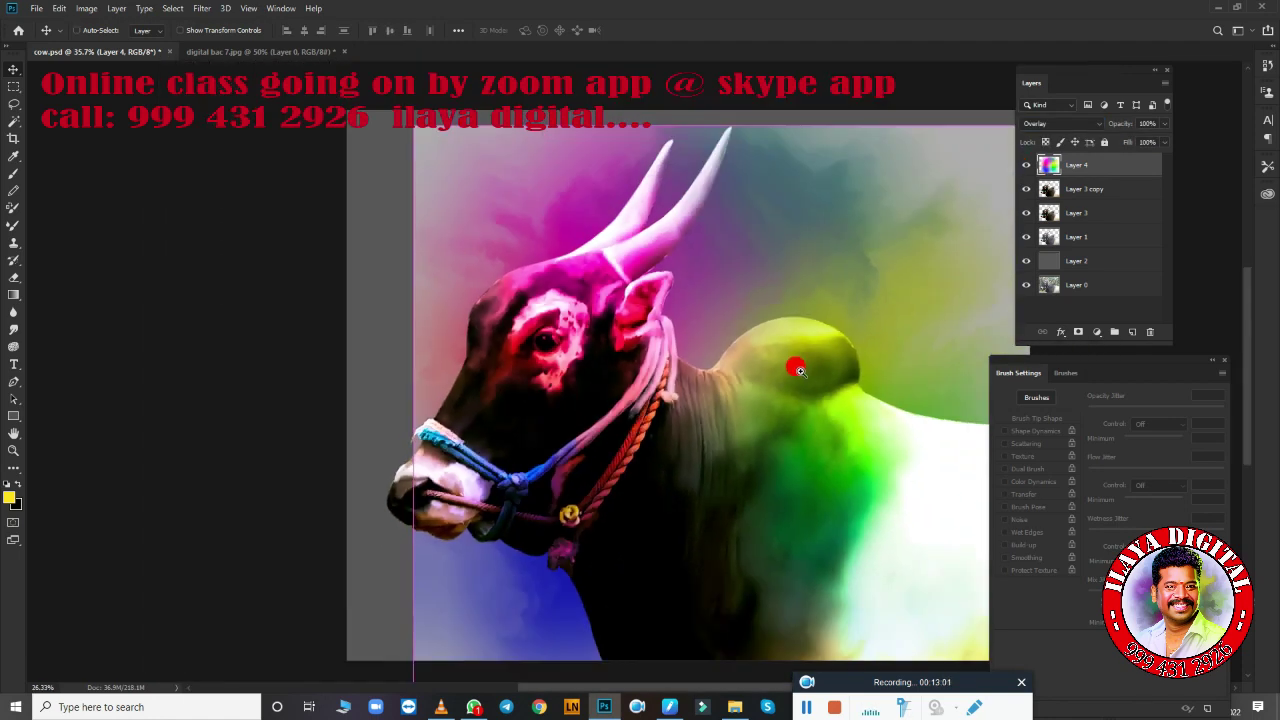
{"action": "scroll", "coordinate": [766, 373], "scroll_direction": "down", "scroll_amount": 3}
{"action": "scroll", "coordinate": [766, 373], "scroll_direction": "up", "scroll_amount": 2}
{"action": "scroll", "coordinate": [771, 366], "scroll_direction": "up", "scroll_amount": 1}
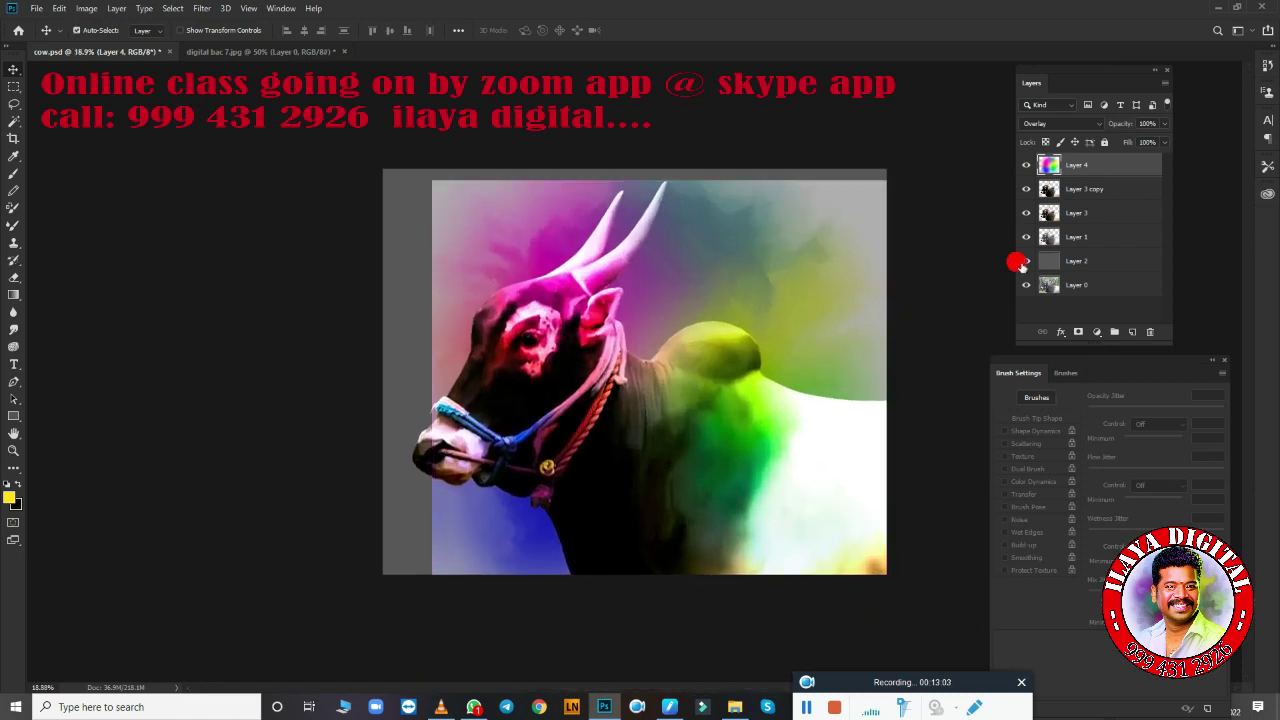
Delete Layer 4's colour outside the bull using the inverted bull-outline selection.
{"action": "left_click", "coordinate": [1048, 190], "text": "ctrl"}
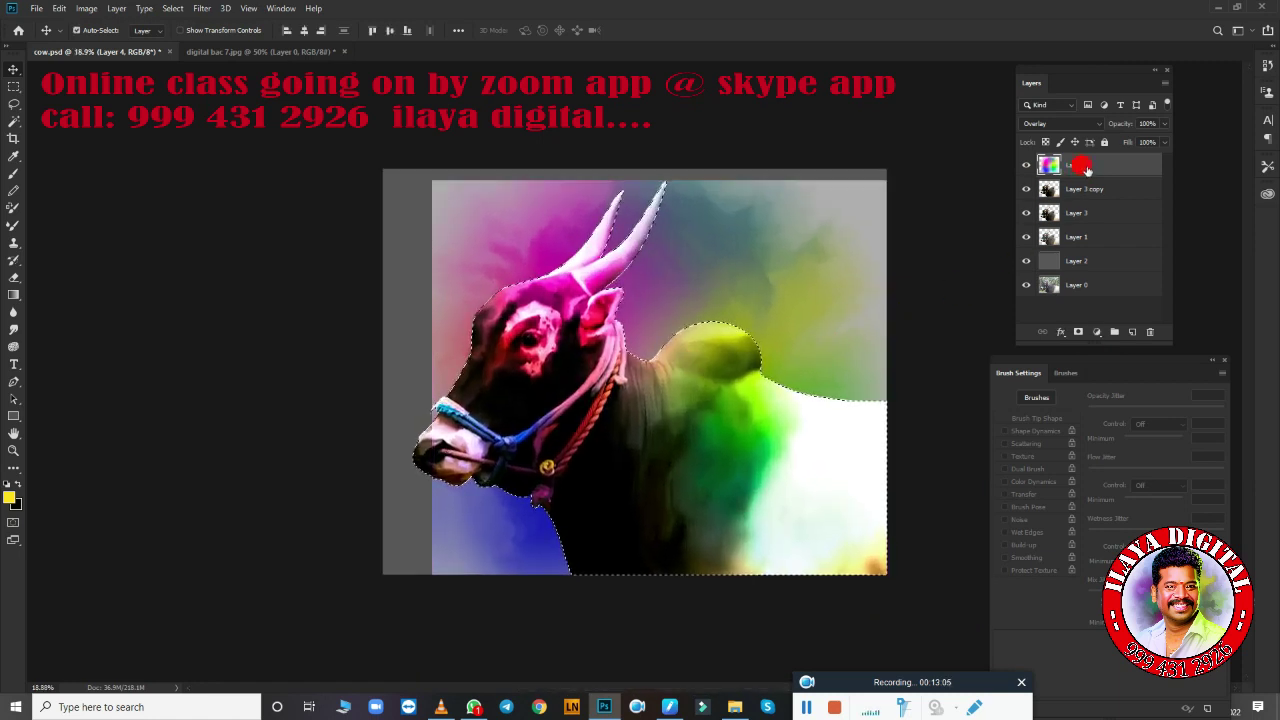
{"action": "left_click", "coordinate": [1090, 191]}
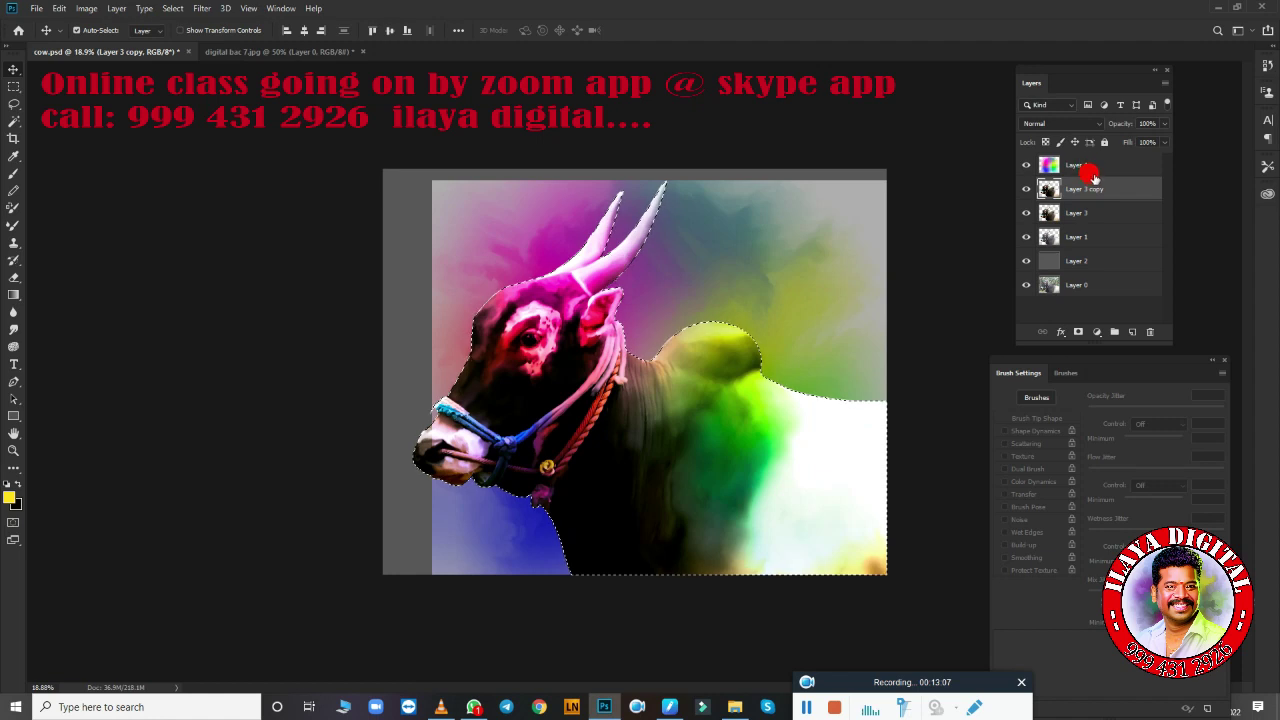
{"action": "key", "text": "ctrl+d"}
{"action": "key", "text": "alt+bracketright"}
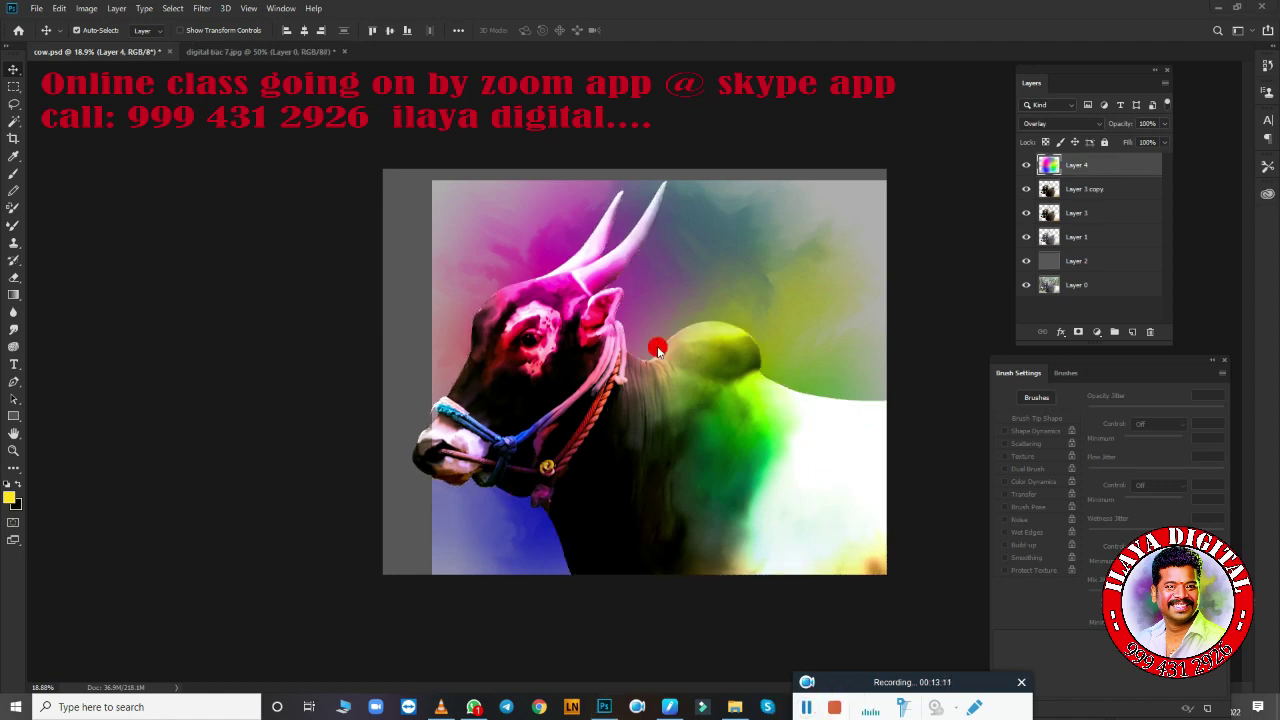
{"action": "left_click", "coordinate": [1048, 190], "text": "ctrl"}
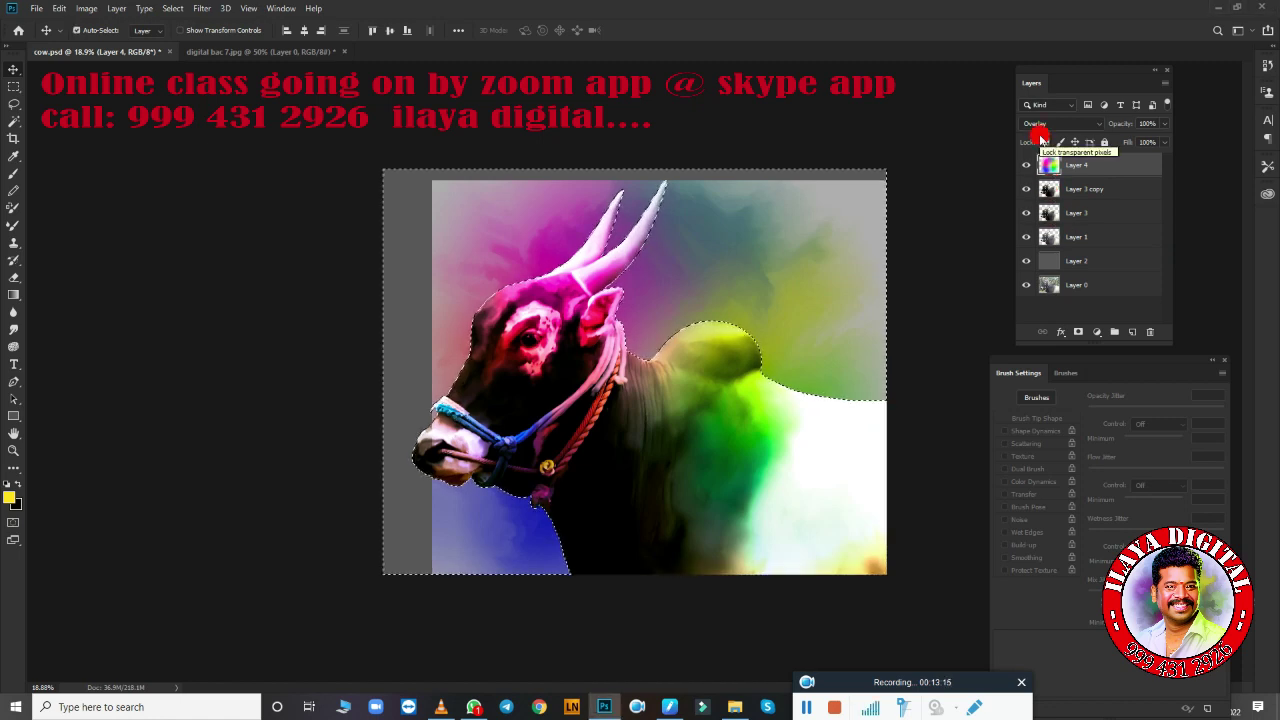
{"action": "key", "text": "ctrl+shift+i"}
{"action": "key", "text": "Delete"}
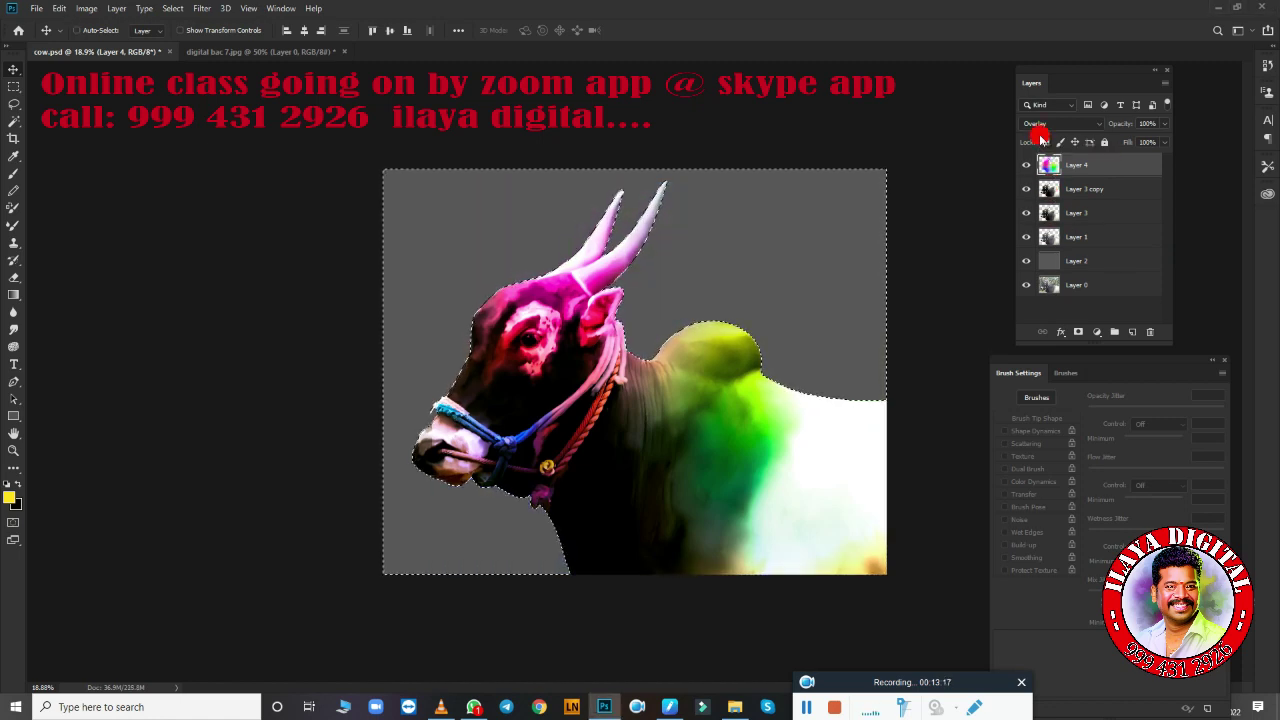
{"action": "key", "text": "ctrl+d"}
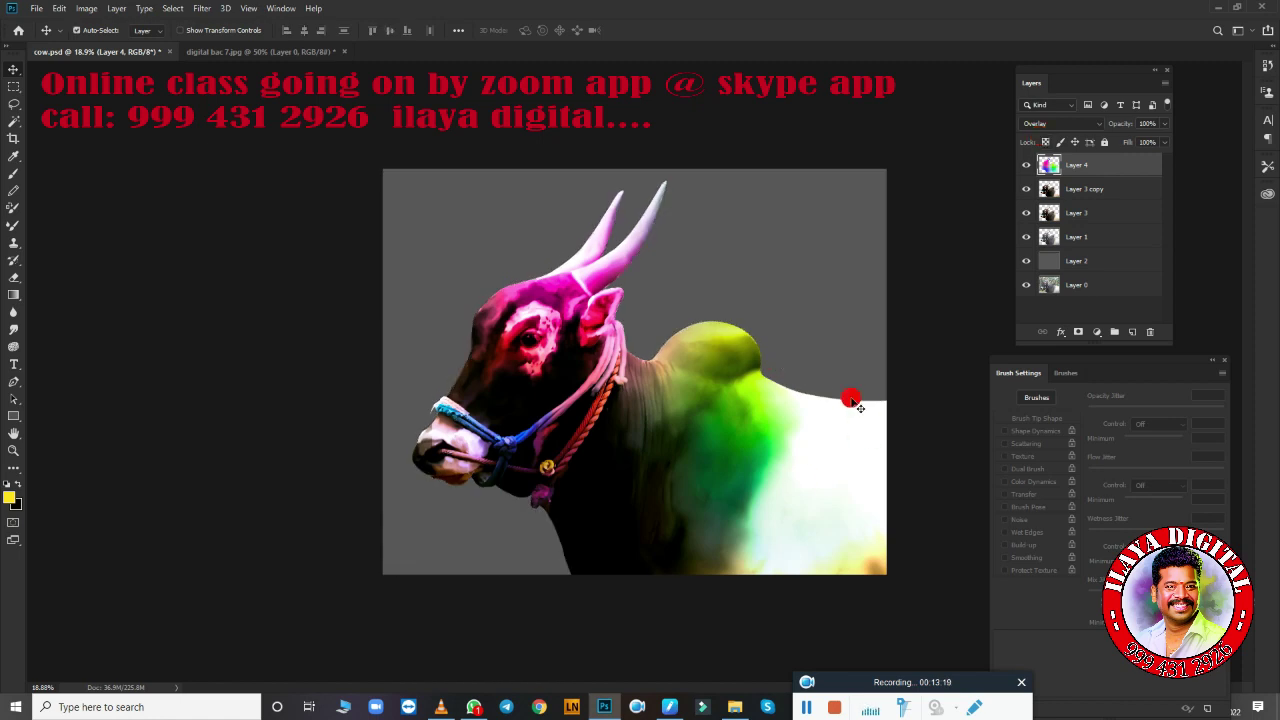
{"action": "scroll", "coordinate": [723, 387], "scroll_direction": "up", "scroll_amount": 3}
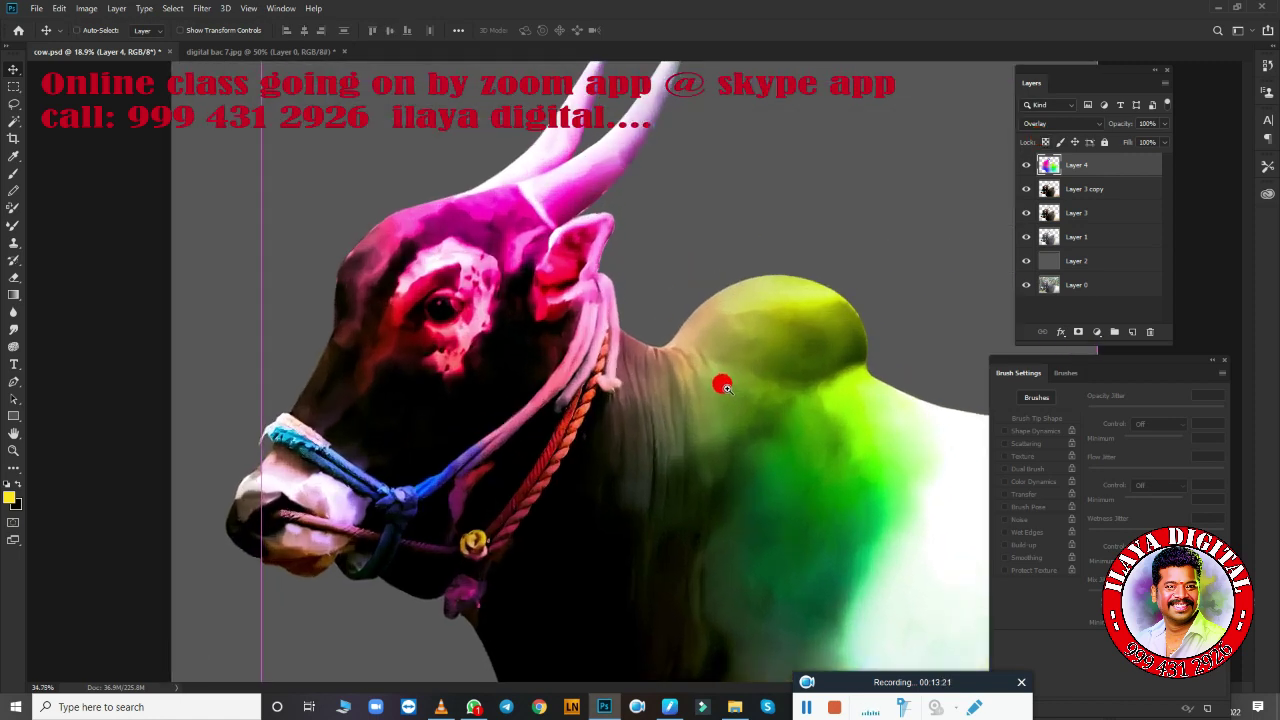
{"action": "scroll", "coordinate": [723, 387], "scroll_direction": "down", "scroll_amount": 1}
{"action": "scroll", "coordinate": [729, 380], "scroll_direction": "down", "scroll_amount": 1}
{"action": "scroll", "coordinate": [700, 375], "scroll_direction": "down", "scroll_amount": 1}
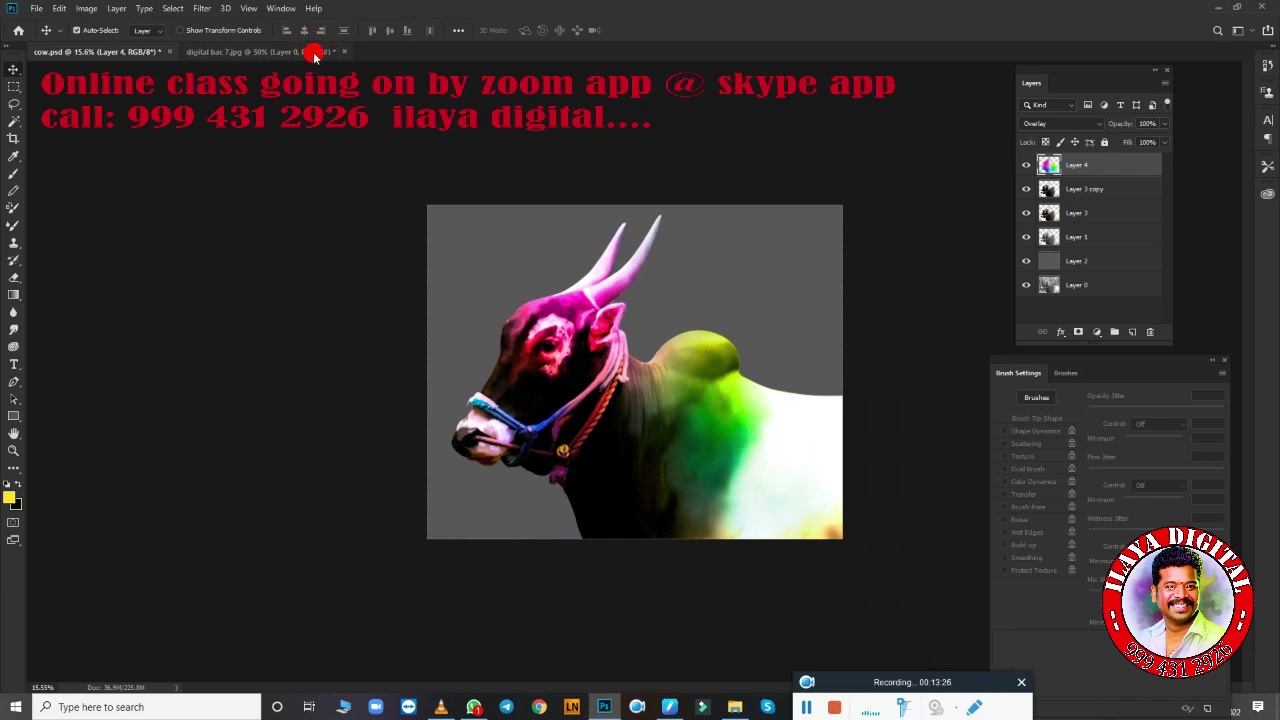
Drag the digital bac 7.jpg background into cow.psd, set it to Overlay, and load the bull selection.
{"action": "left_click", "coordinate": [313, 53]}
{"action": "mouse_move", "coordinate": [626, 340]}
{"action": "left_mouse_down"}
{"action": "mouse_move", "coordinate": [597, 525]}
{"action": "mouse_move", "coordinate": [457, 495]}
{"action": "mouse_move", "coordinate": [426, 469]}
{"action": "mouse_move", "coordinate": [489, 434]}
{"action": "mouse_move", "coordinate": [512, 452]}
{"action": "left_mouse_up"}
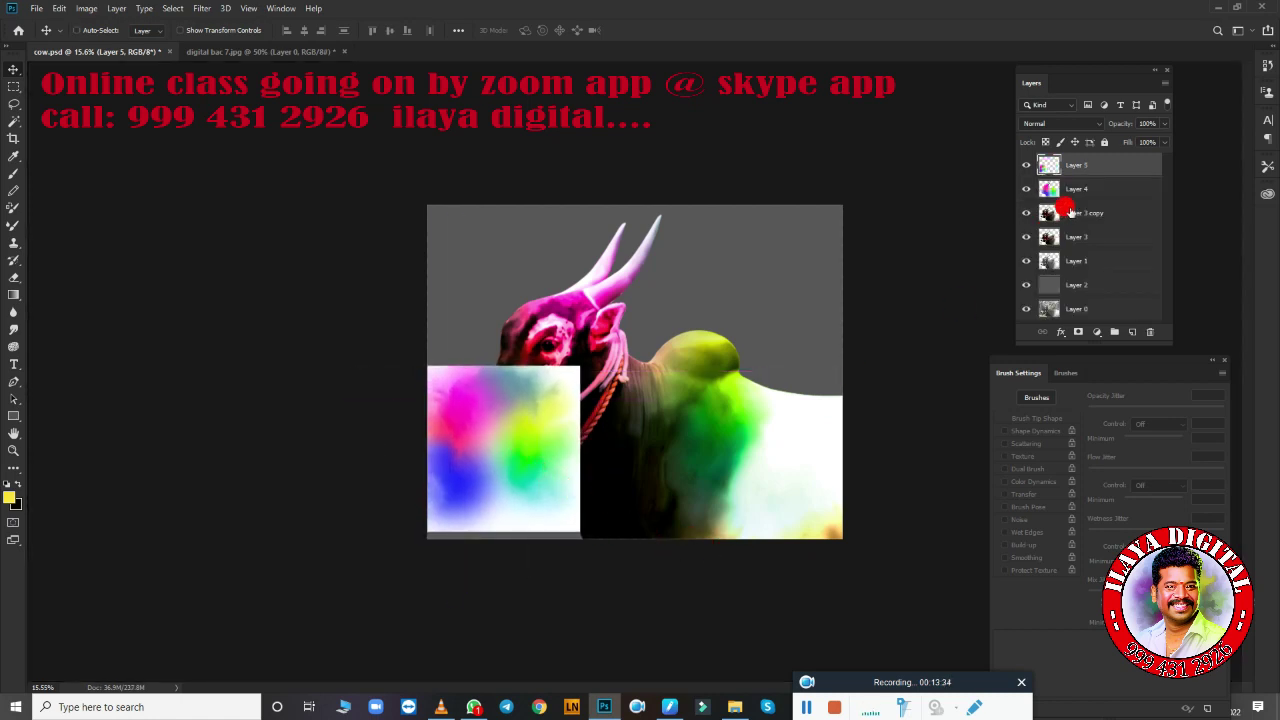
{"action": "left_click", "coordinate": [1083, 126]}
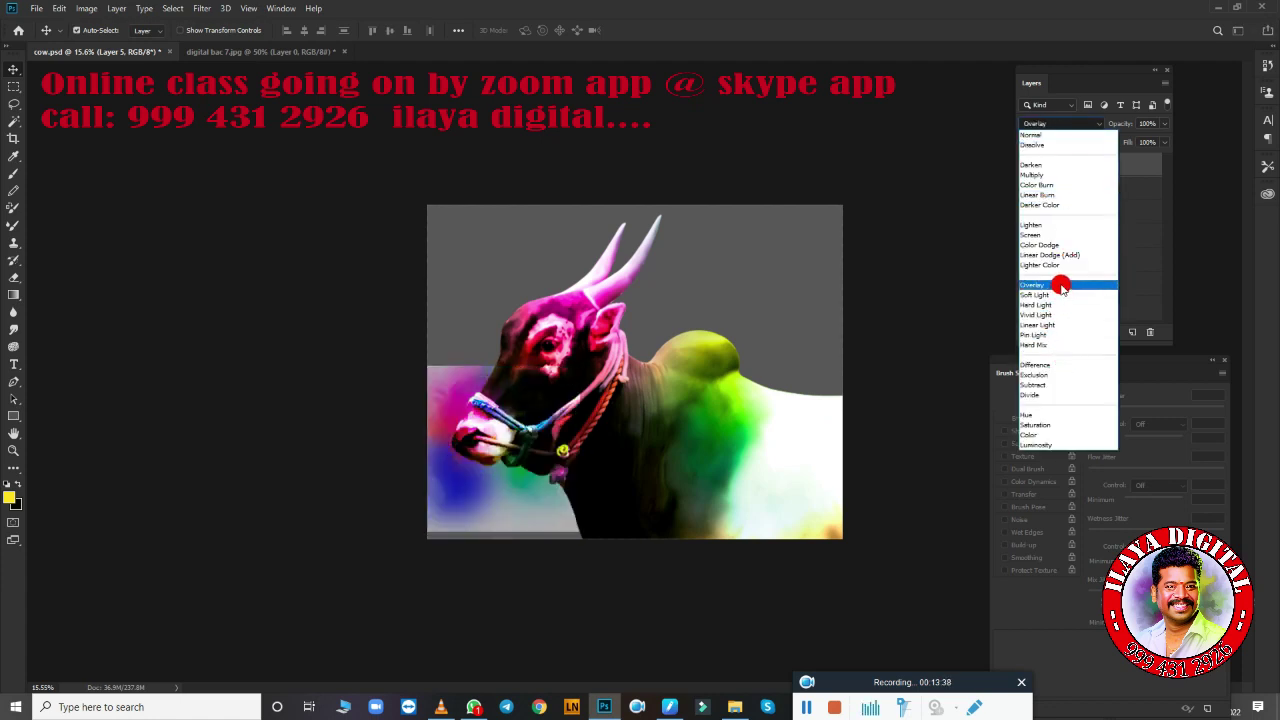
{"action": "left_click", "coordinate": [1066, 285]}
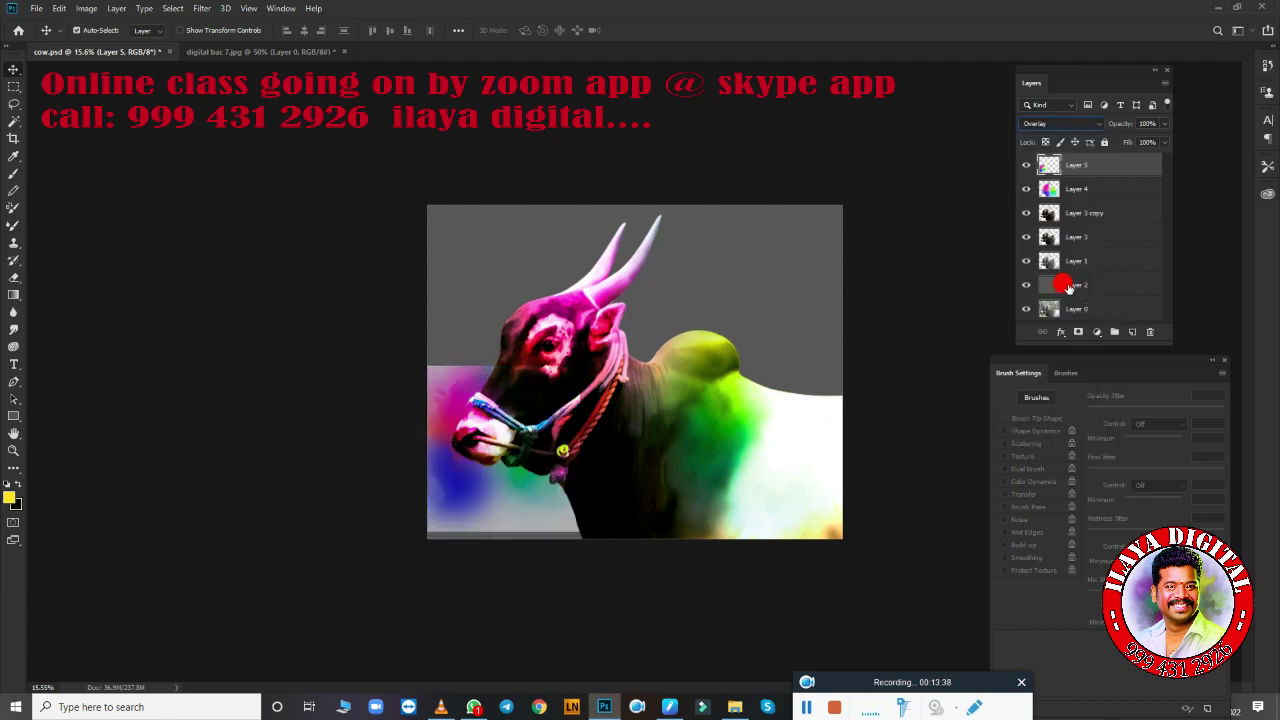
{"action": "left_click", "coordinate": [1052, 216], "text": "ctrl"}
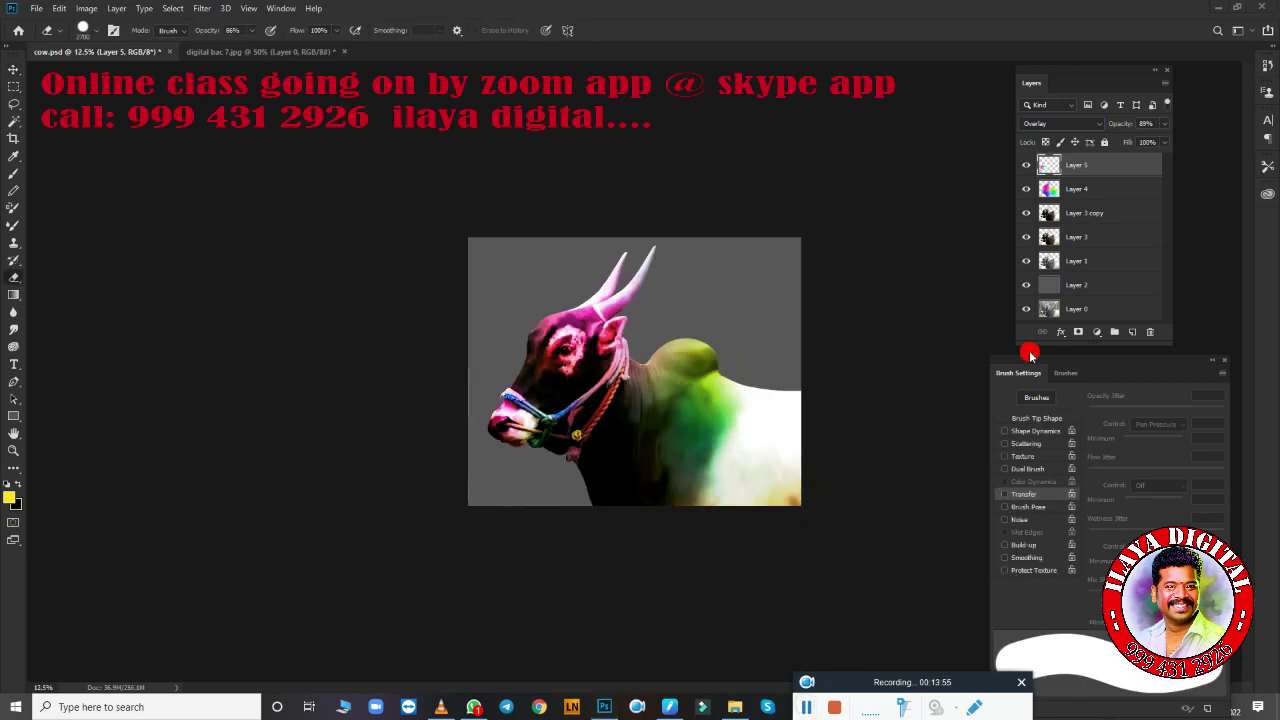
Set Layer 4 to 74% opacity and 95% fill.
{"action": "key", "text": "v"}
{"action": "left_click", "coordinate": [1118, 190]}
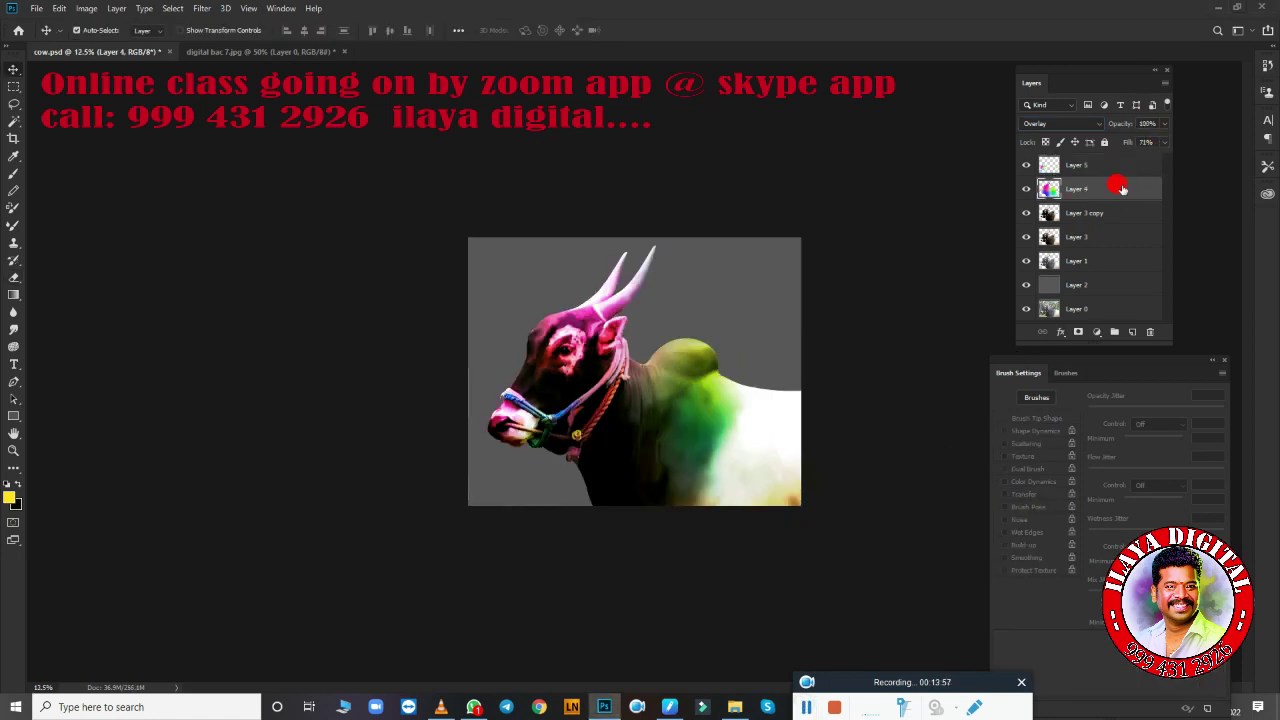
{"action": "left_click", "coordinate": [1165, 128]}
{"action": "left_click_drag", "start_coordinate": [1146, 143], "coordinate": [1147, 144]}
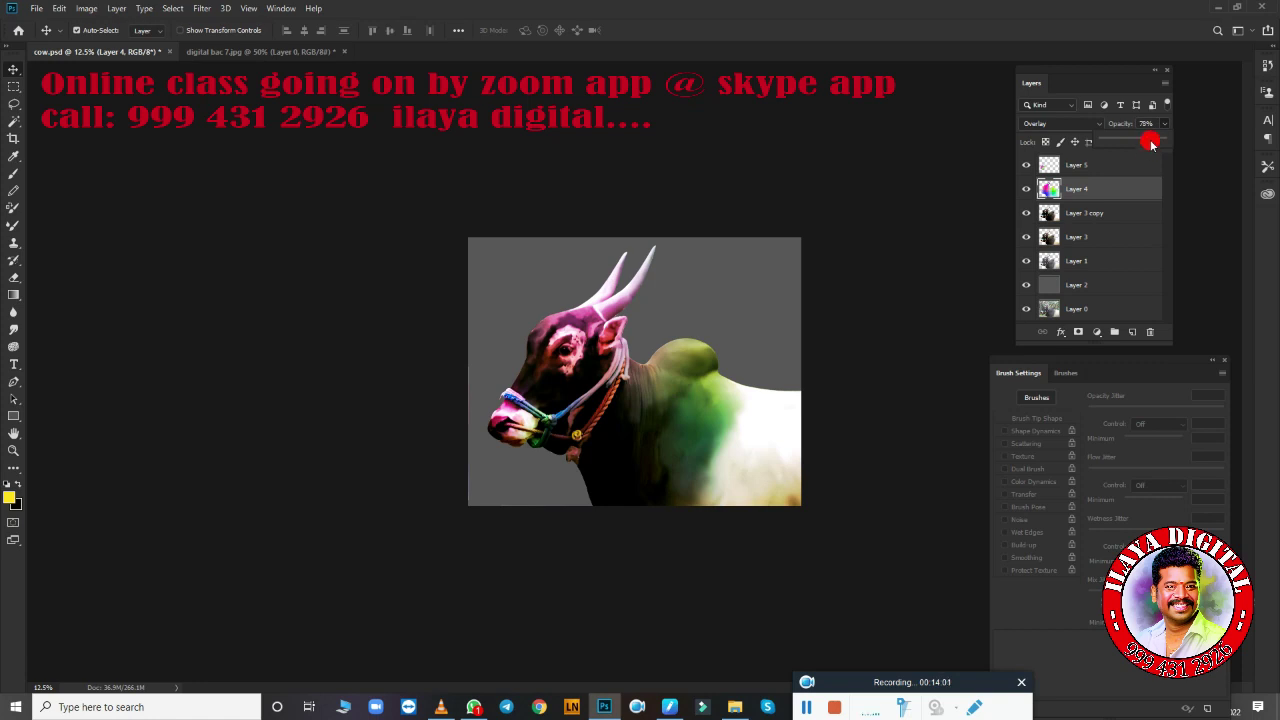
{"action": "left_click", "coordinate": [1160, 130]}
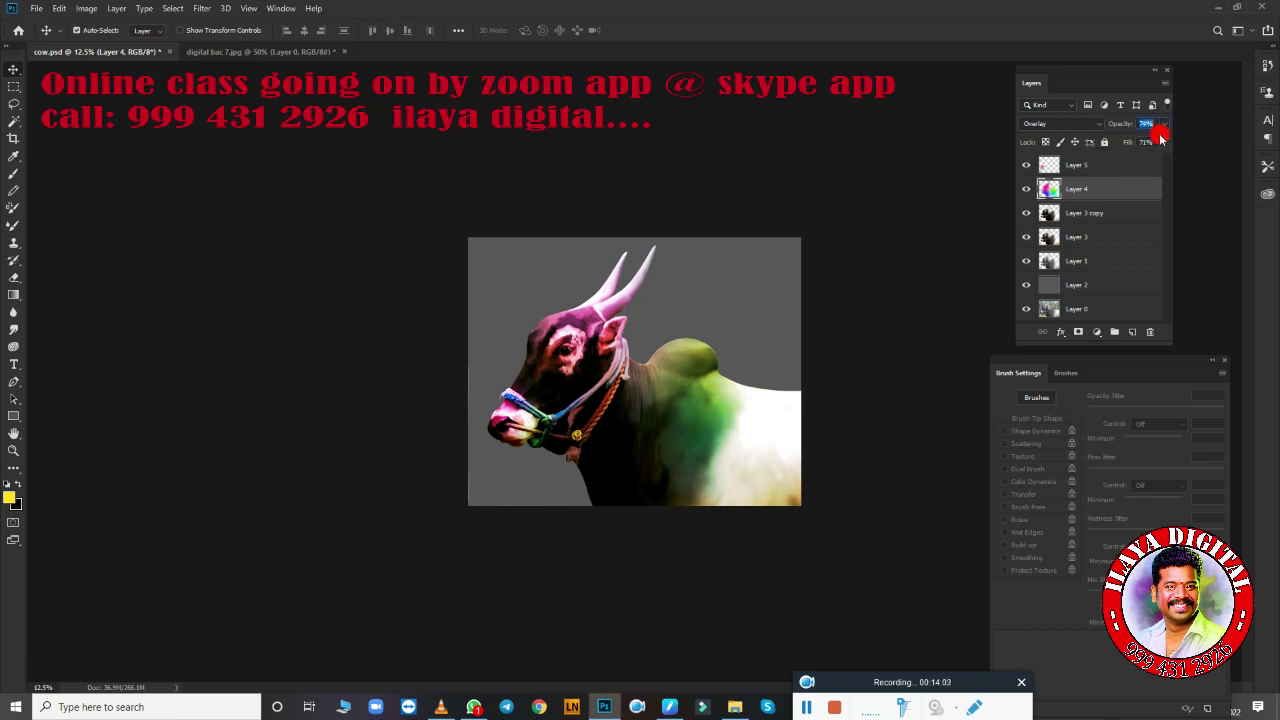
{"action": "left_click_drag", "start_coordinate": [1157, 157], "coordinate": [1160, 163]}
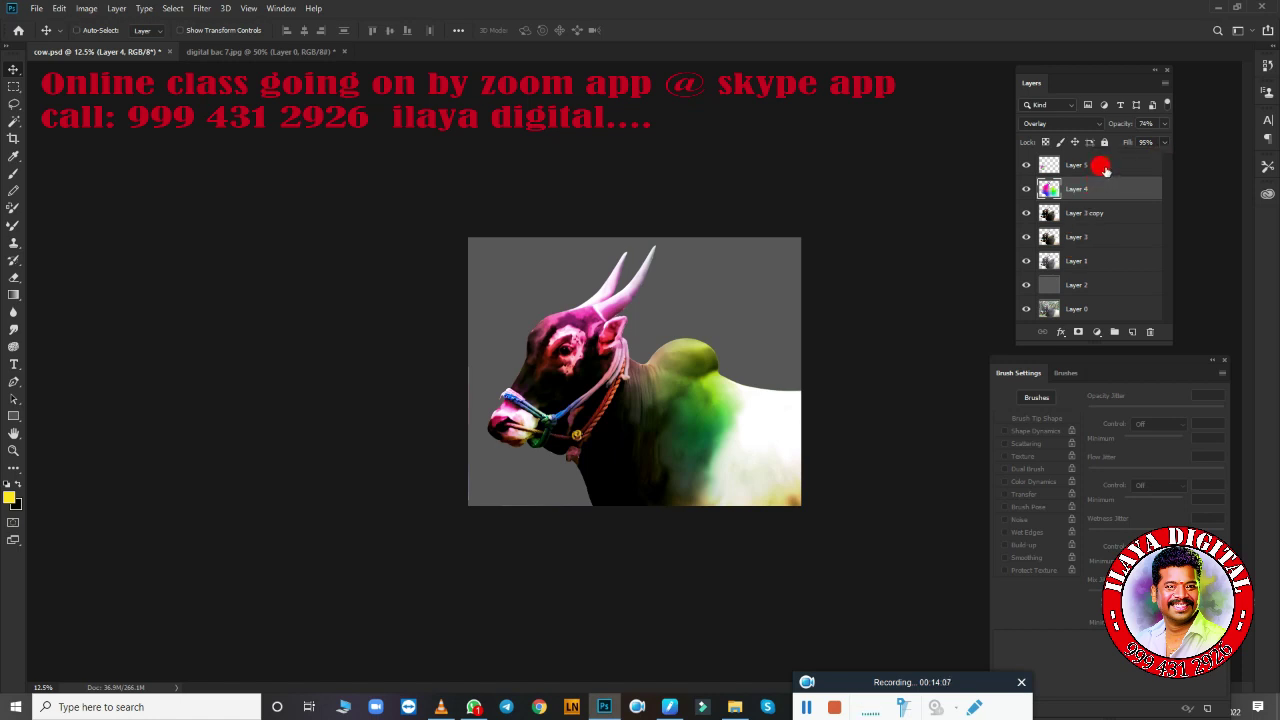
Merge Layer 5, Layer 4 and Layer 3 copy into one layer.
{"action": "left_click", "coordinate": [1103, 171], "text": "ctrl"}
{"action": "left_click", "coordinate": [1104, 221], "text": "ctrl"}
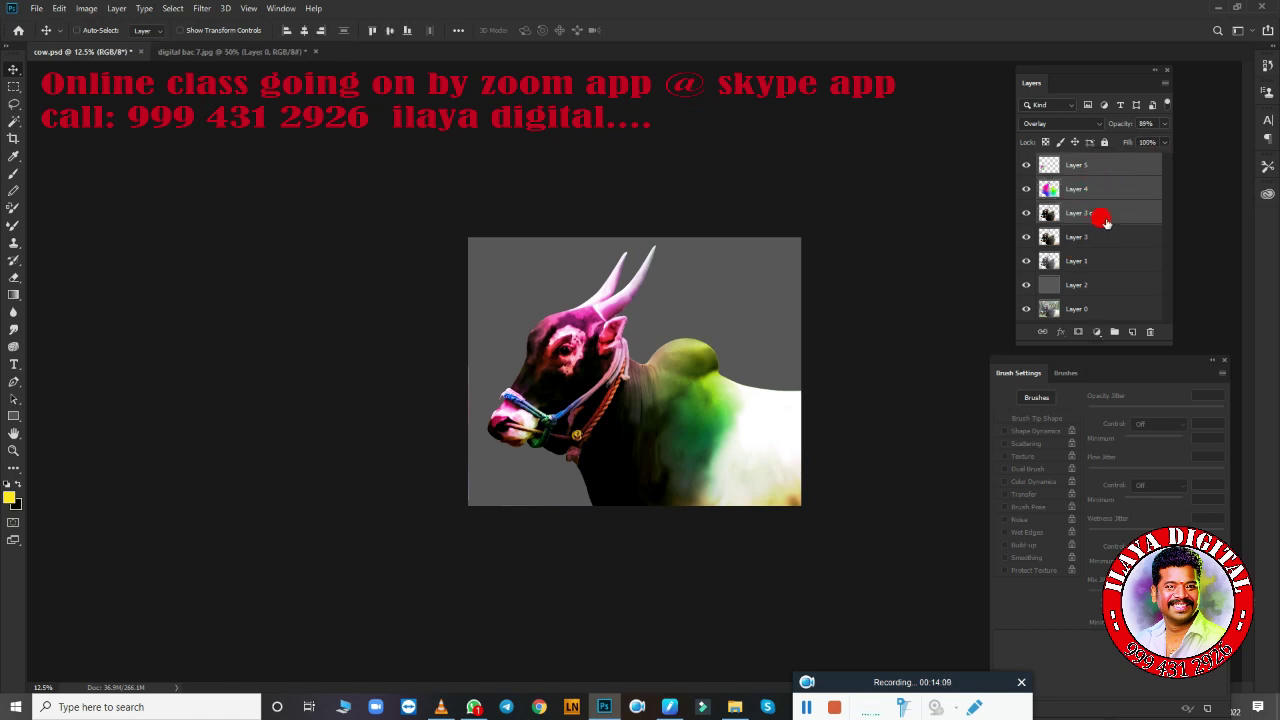
{"action": "key", "text": "ctrl+e"}
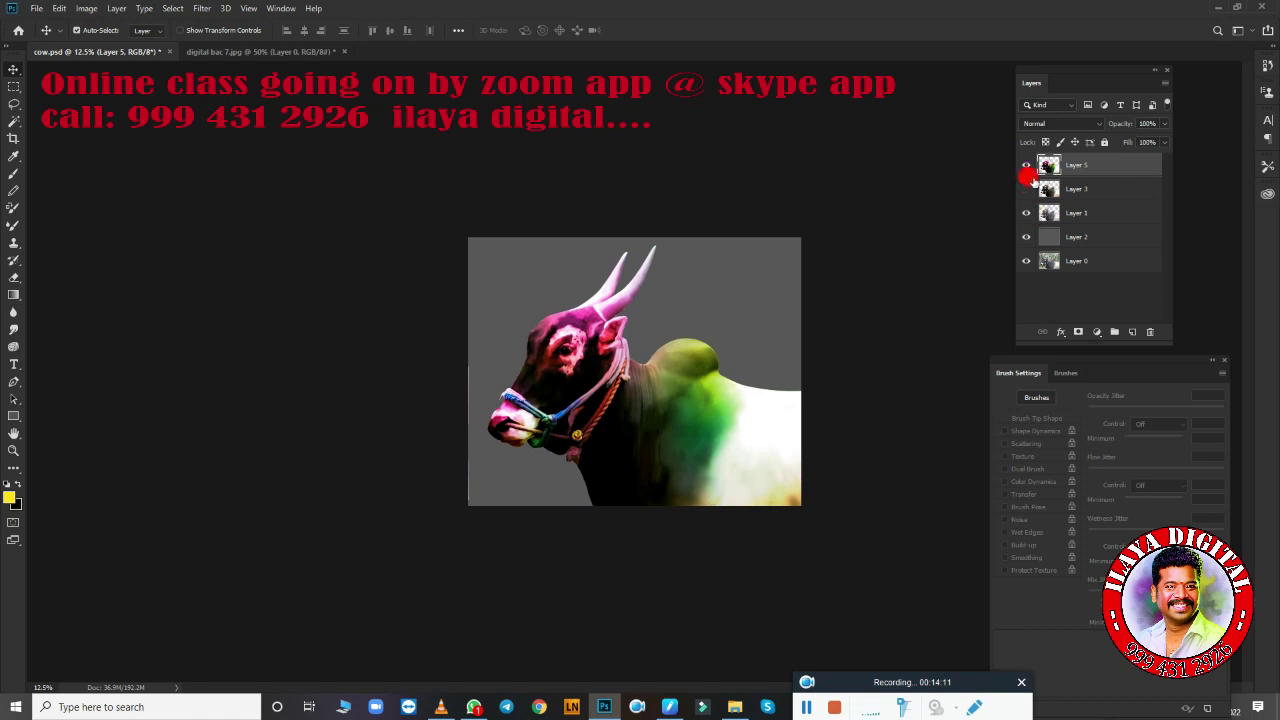
Toggle layer visibility to compare, leaving Layer 3 hidden.
{"action": "left_click", "coordinate": [1026, 165]}
{"action": "left_click", "coordinate": [1026, 165]}
{"action": "left_click", "coordinate": [1026, 165]}
{"action": "left_click", "coordinate": [1026, 165]}
{"action": "scroll", "coordinate": [760, 334], "scroll_direction": "up", "scroll_amount": 3}
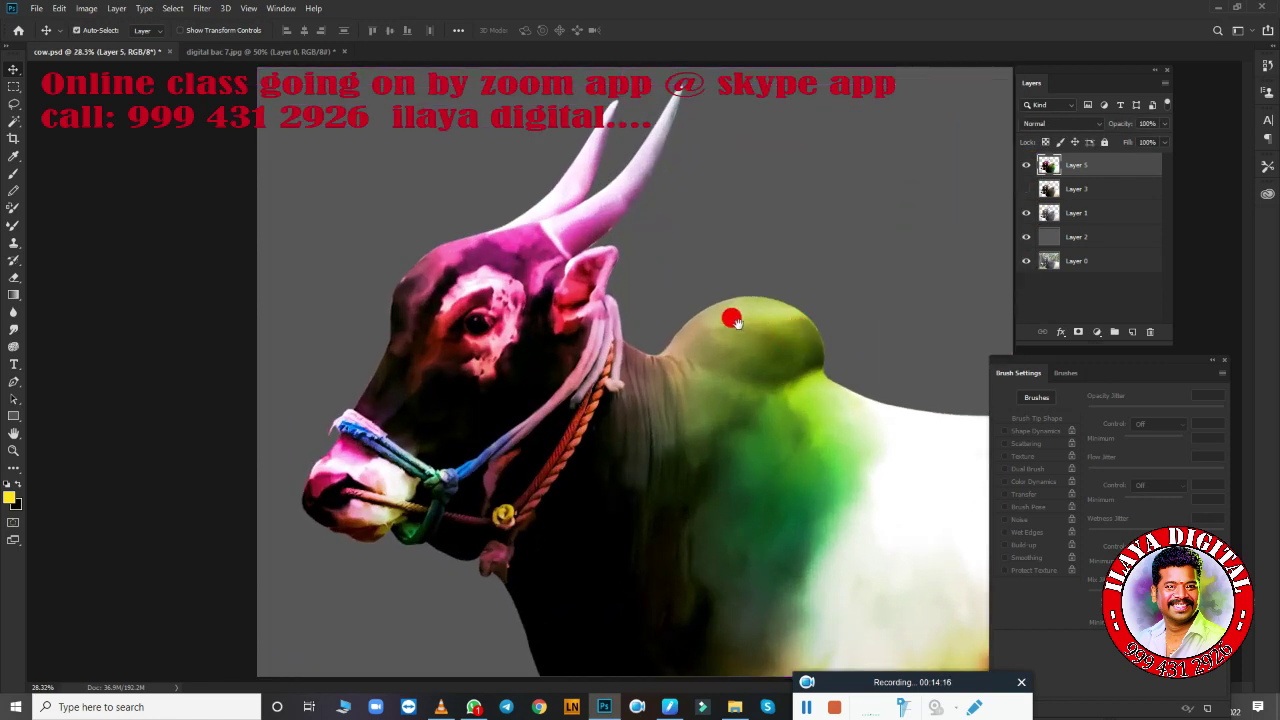
{"action": "scroll", "coordinate": [933, 271], "scroll_direction": "down", "scroll_amount": 2}
Apply Hue/Saturation to grey Layer 2 with lightness about -1 after testing -100 and +100.
{"action": "left_click", "coordinate": [1070, 238]}
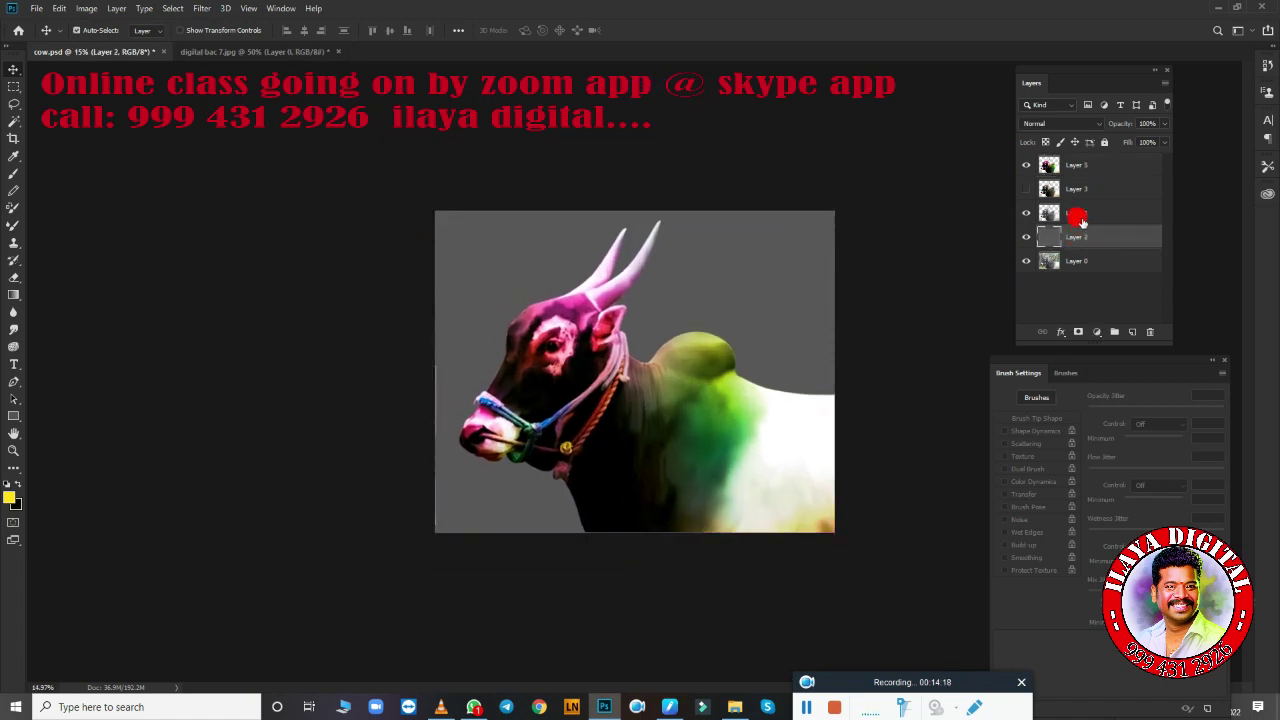
{"action": "key", "text": "ctrl+u"}
{"action": "left_click_drag", "start_coordinate": [929, 245], "coordinate": [703, 377]}
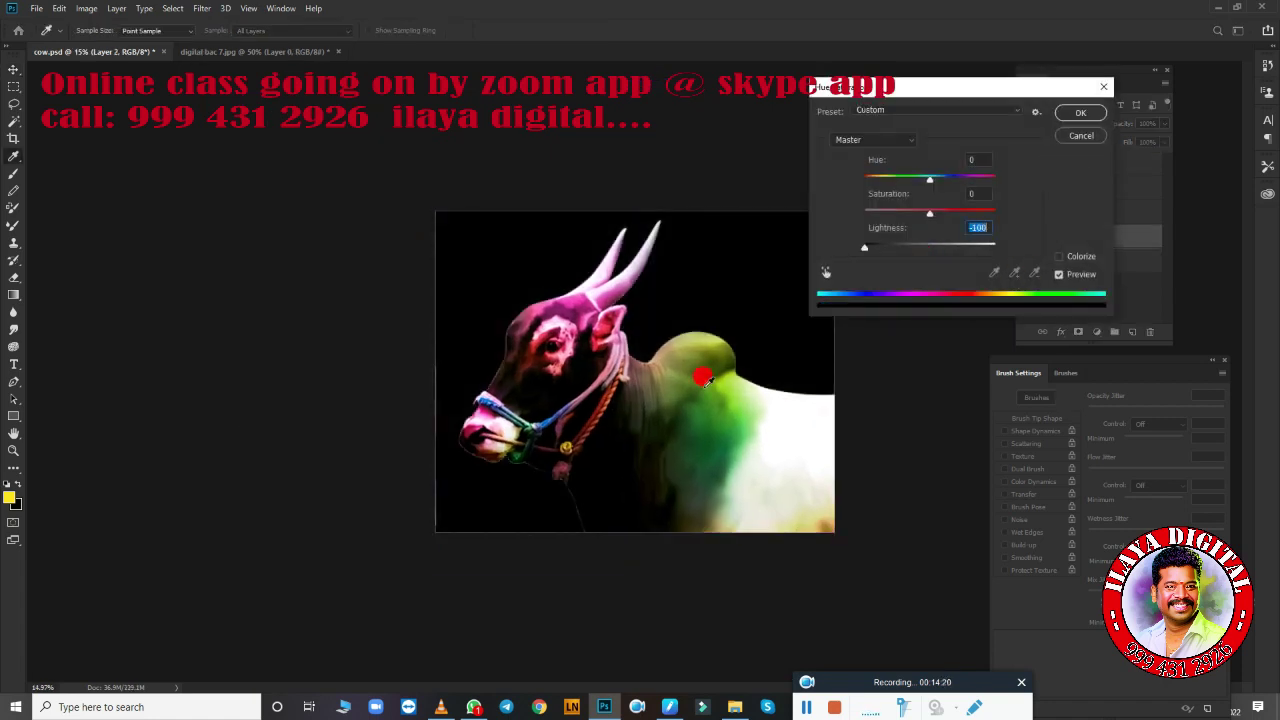
{"action": "mouse_move", "coordinate": [866, 253]}
{"action": "left_mouse_down"}
{"action": "mouse_move", "coordinate": [1052, 265]}
{"action": "mouse_move", "coordinate": [930, 250]}
{"action": "left_mouse_up"}
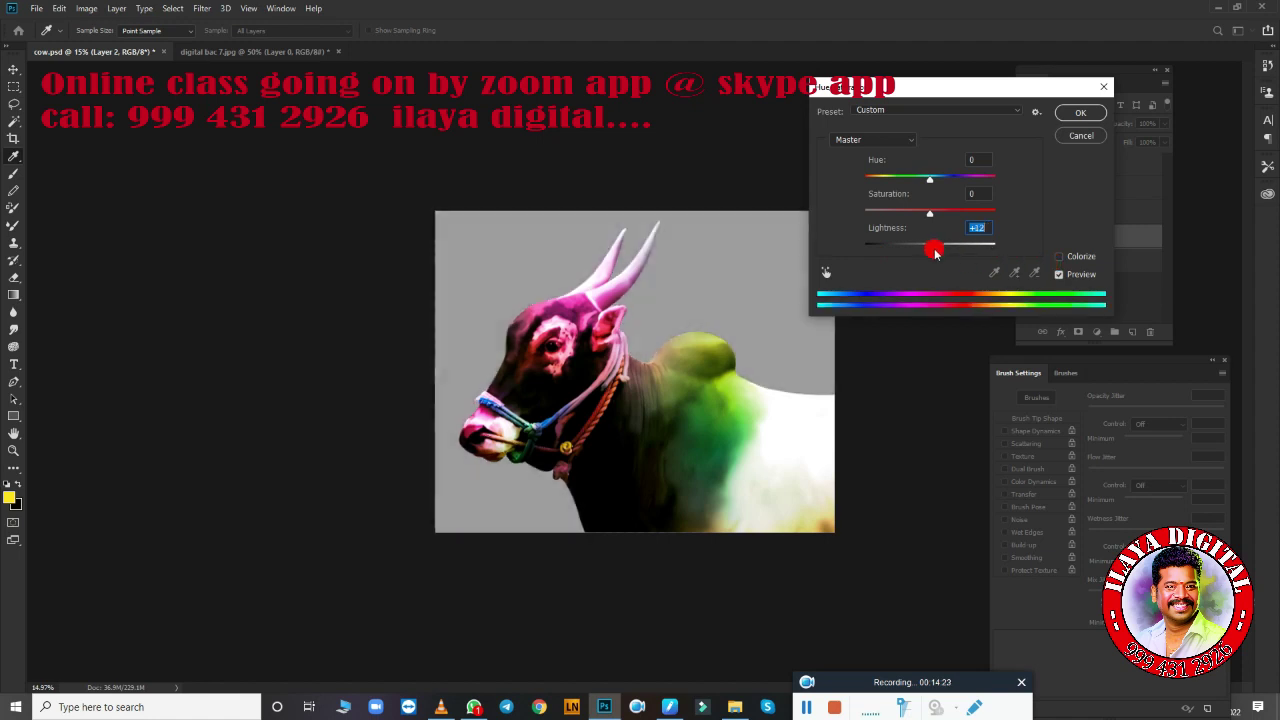
{"action": "left_click", "coordinate": [1080, 113]}
{"action": "key", "text": "ctrl+plus"}
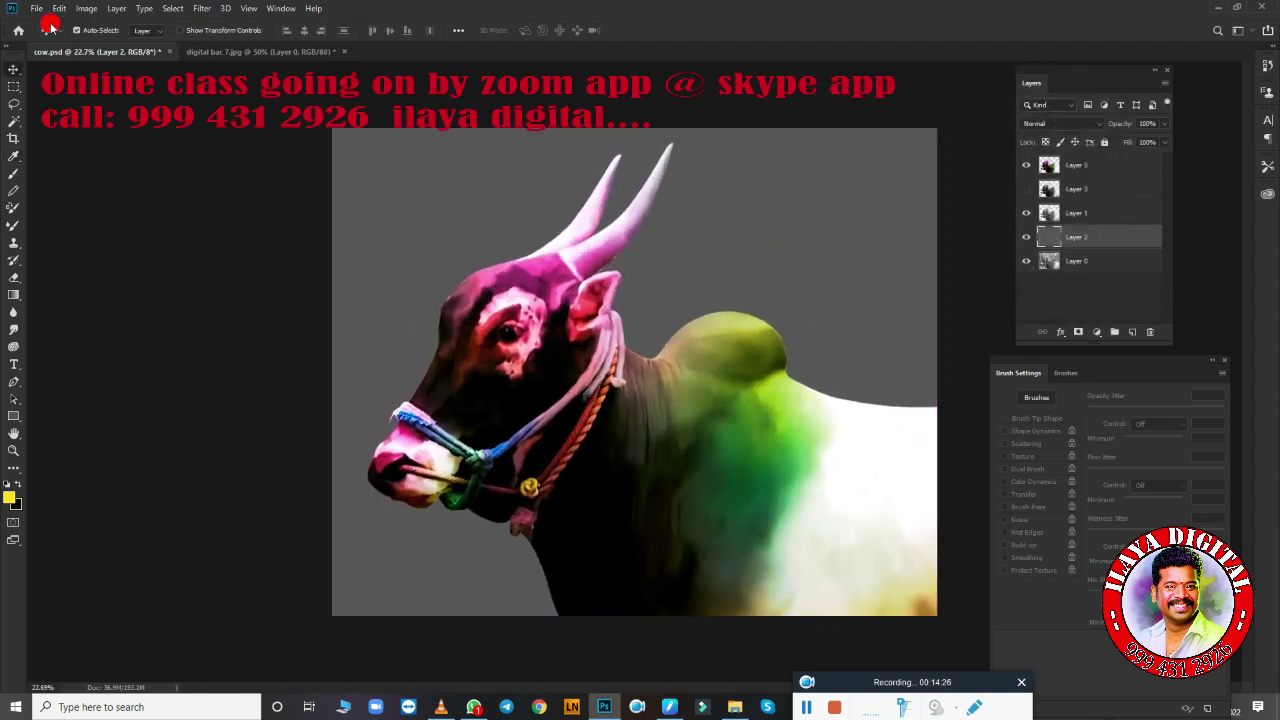
Browse the backround folder in File > Open and select IMG_20200615_194913_550.
{"action": "left_click", "coordinate": [36, 9]}
{"action": "left_click", "coordinate": [51, 35]}
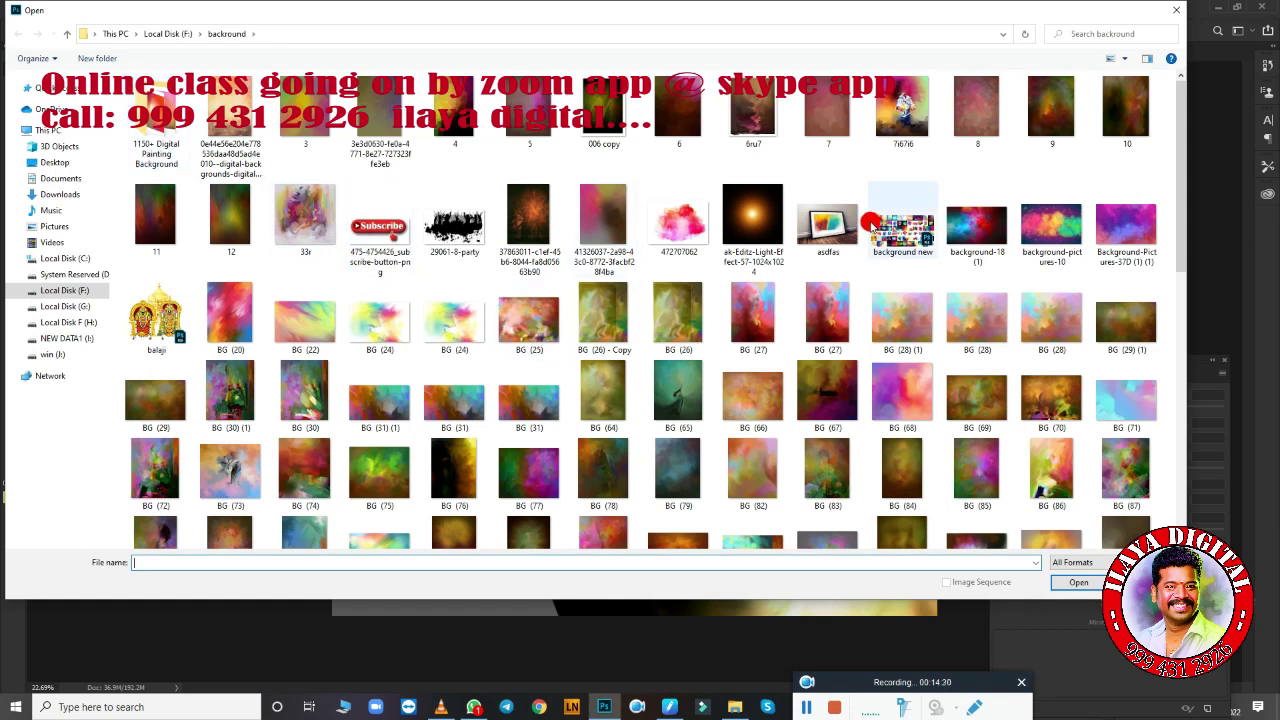
{"action": "left_click", "coordinate": [760, 220]}
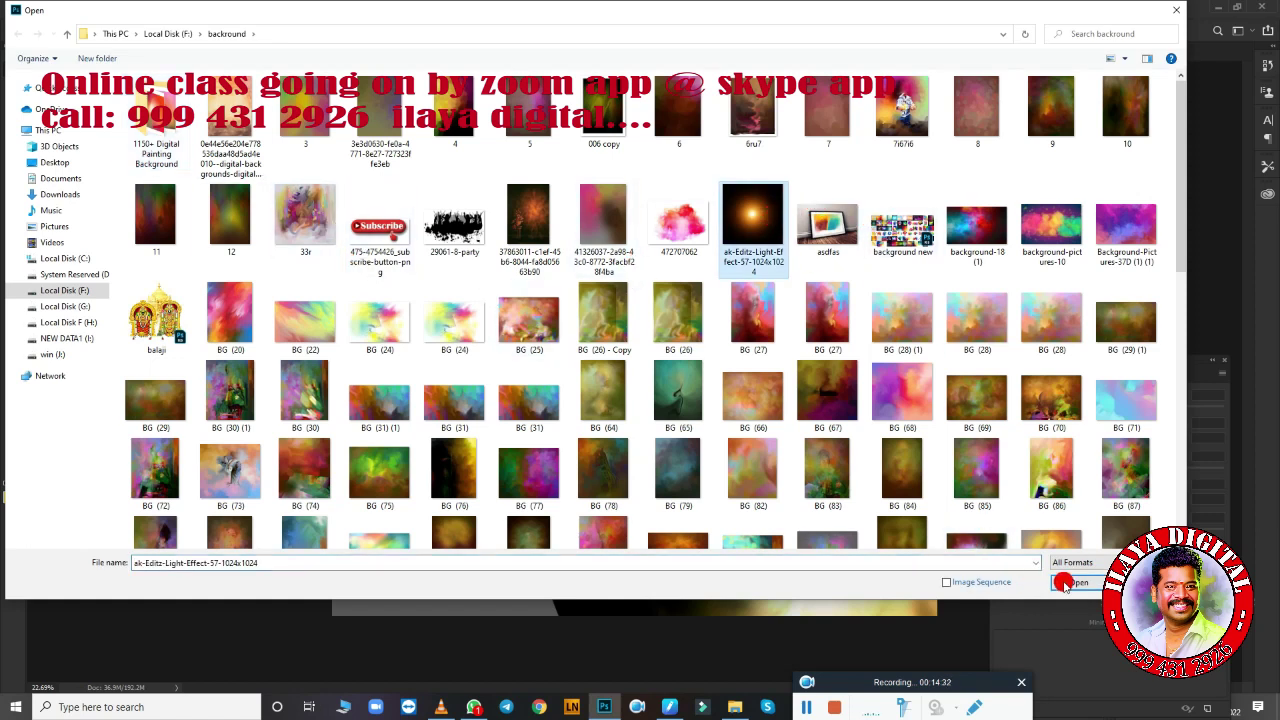
{"action": "left_click", "coordinate": [464, 474]}
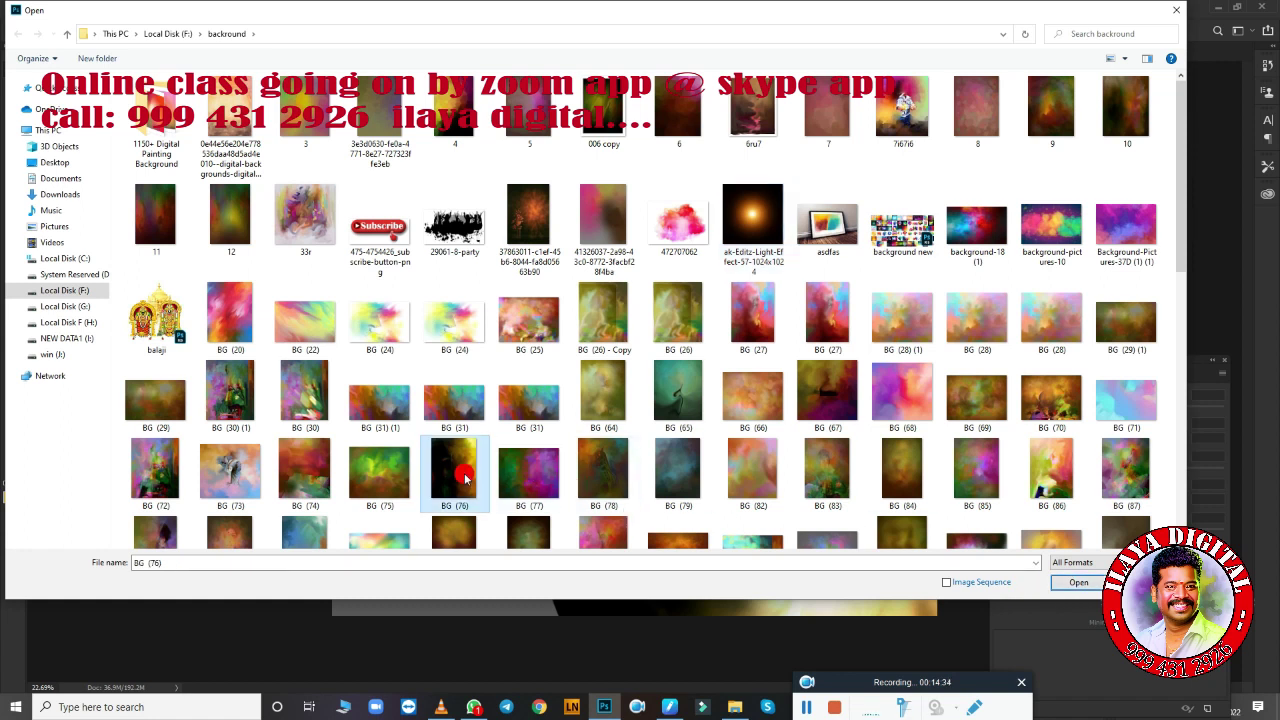
{"action": "scroll", "coordinate": [522, 402], "scroll_direction": "down", "scroll_amount": 10}
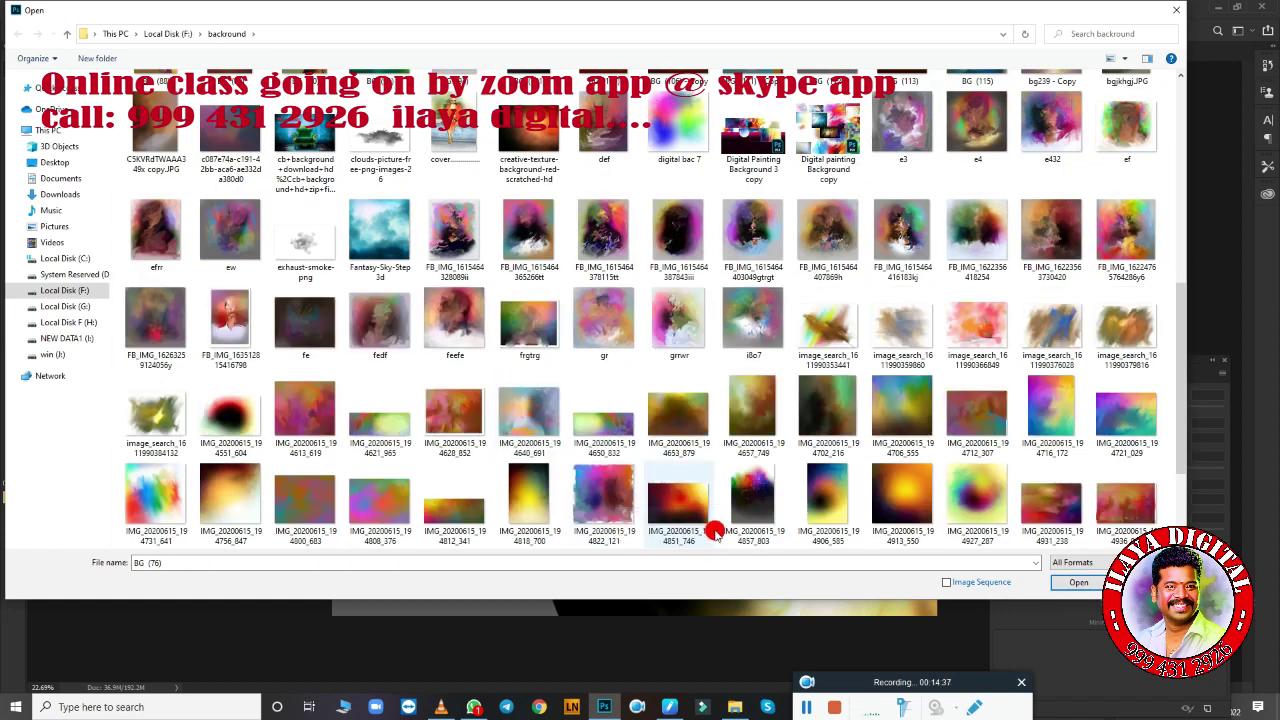
{"action": "left_click", "coordinate": [902, 495]}
Open the orange-glow image, unlock its Background, and drag it into cow.psd behind the bull.
{"action": "left_click", "coordinate": [1076, 590]}
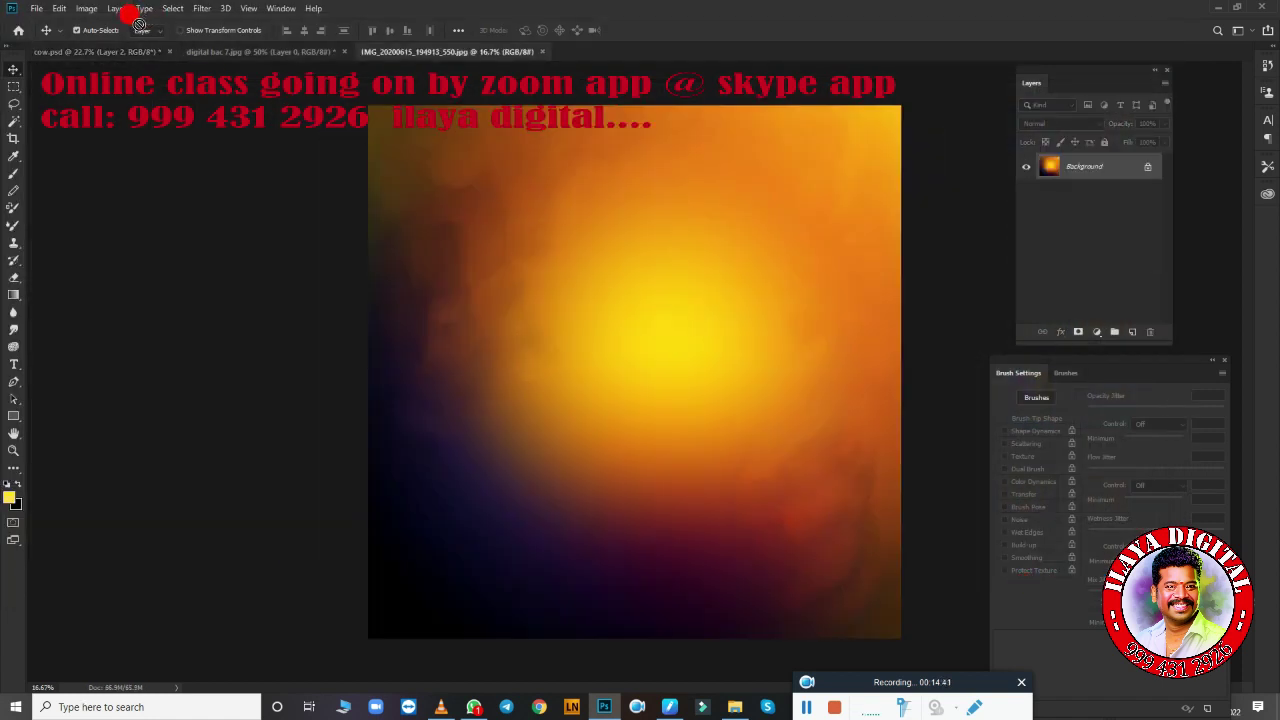
{"action": "left_click_drag", "start_coordinate": [337, 214], "coordinate": [345, 216]}
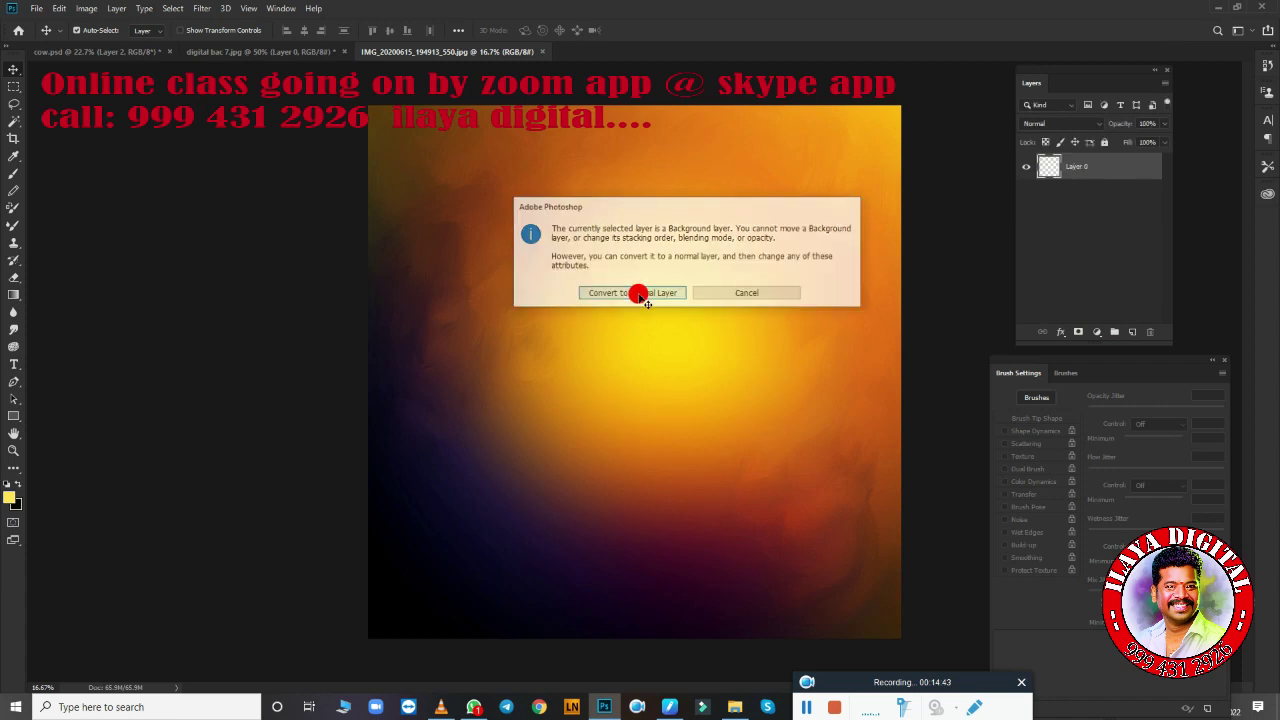
{"action": "left_click", "coordinate": [632, 293]}
{"action": "left_click_drag", "start_coordinate": [640, 290], "coordinate": [329, 163]}
{"action": "mouse_move", "coordinate": [433, 234]}
{"action": "left_mouse_down"}
{"action": "mouse_move", "coordinate": [134, 63]}
{"action": "mouse_move", "coordinate": [143, 49]}
{"action": "mouse_move", "coordinate": [465, 320]}
{"action": "left_mouse_up"}
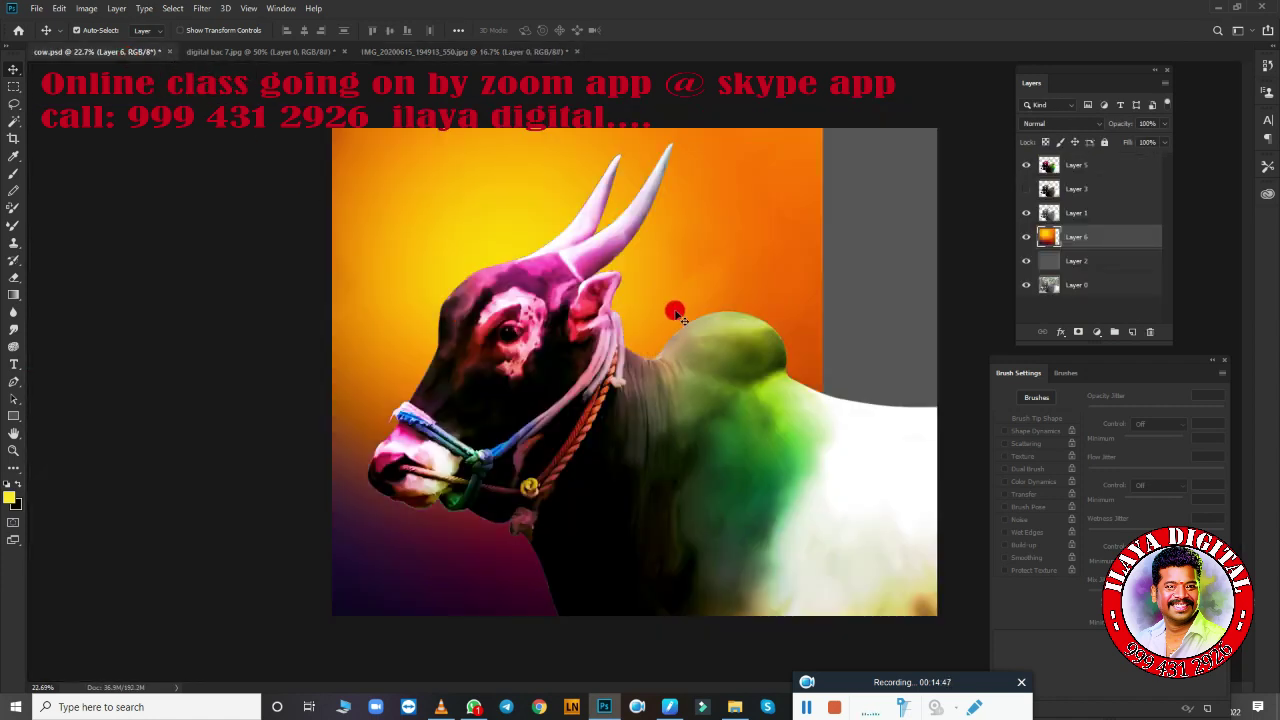
{"action": "mouse_move", "coordinate": [678, 316]}
{"action": "left_mouse_down"}
{"action": "mouse_move", "coordinate": [837, 286]}
{"action": "mouse_move", "coordinate": [914, 289]}
{"action": "mouse_move", "coordinate": [911, 302]}
{"action": "mouse_move", "coordinate": [951, 289]}
{"action": "mouse_move", "coordinate": [900, 305]}
{"action": "left_mouse_up"}
Flip the new background horizontally and scale it to fill the whole canvas.
{"action": "key", "text": "ctrl+t"}
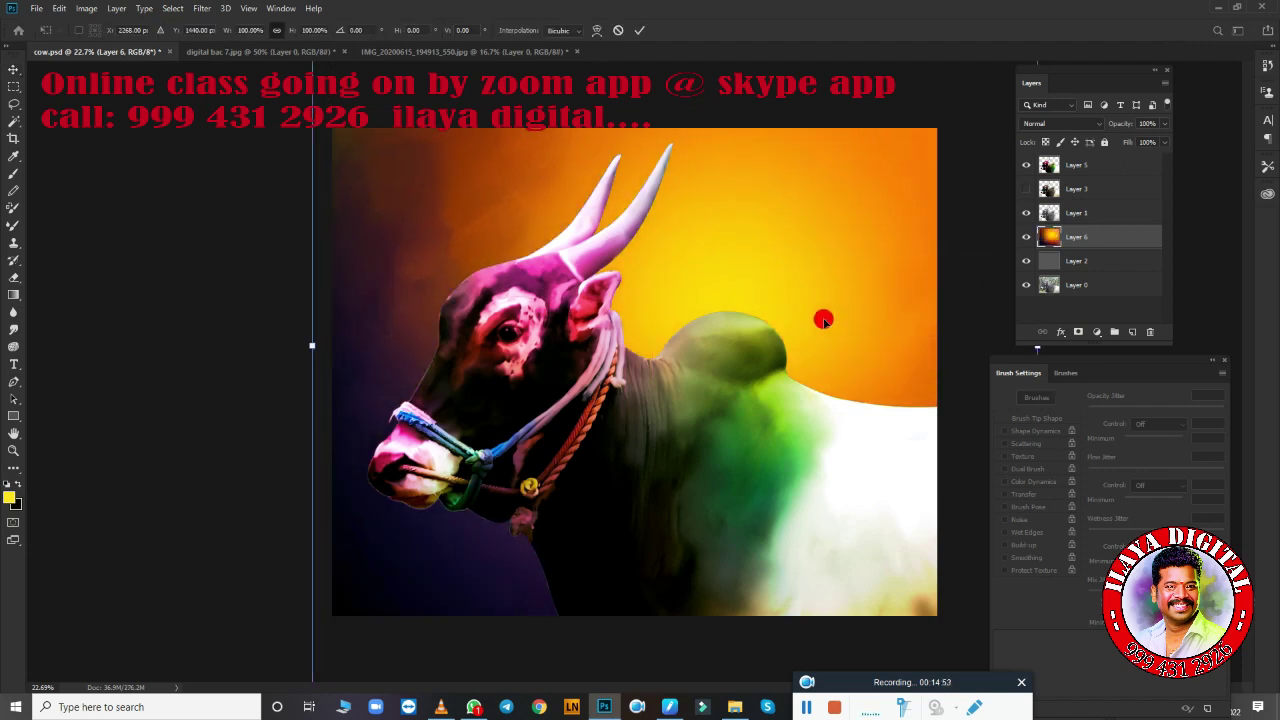
{"action": "right_click", "coordinate": [823, 317]}
{"action": "left_click", "coordinate": [880, 484]}
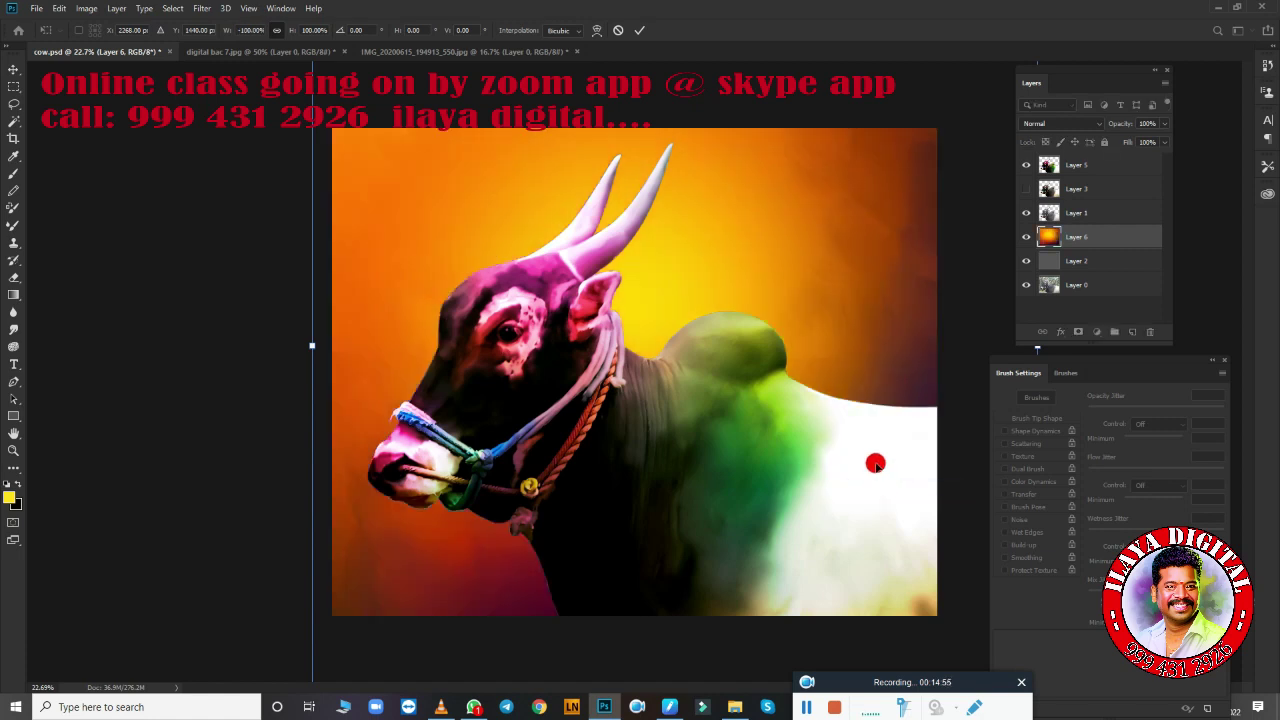
{"action": "mouse_move", "coordinate": [871, 460]}
{"action": "left_mouse_down"}
{"action": "mouse_move", "coordinate": [737, 343]}
{"action": "mouse_move", "coordinate": [757, 395]}
{"action": "mouse_move", "coordinate": [794, 414]}
{"action": "mouse_move", "coordinate": [722, 416]}
{"action": "left_mouse_up"}
{"action": "key", "text": "ctrl+minus"}
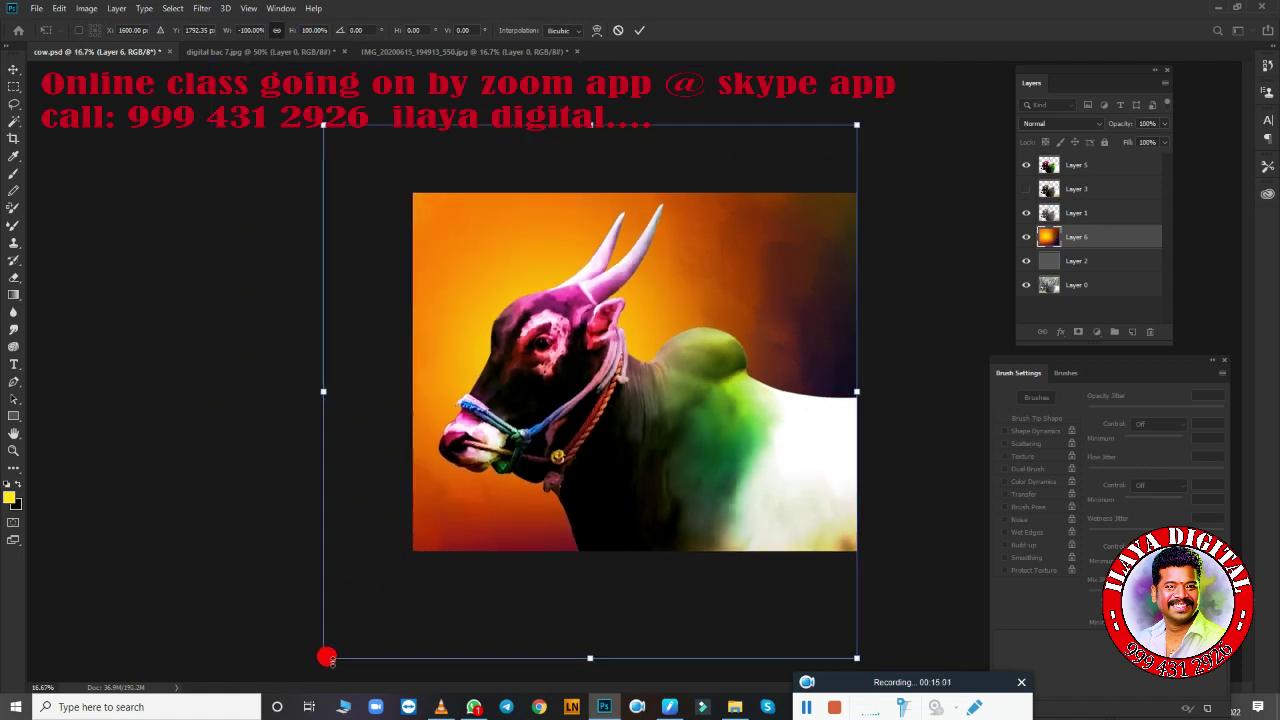
{"action": "mouse_move", "coordinate": [322, 655]}
{"action": "left_mouse_down"}
{"action": "mouse_move", "coordinate": [423, 531]}
{"action": "mouse_move", "coordinate": [434, 548]}
{"action": "left_mouse_up"}
{"action": "mouse_move", "coordinate": [637, 130]}
{"action": "left_mouse_down"}
{"action": "mouse_move", "coordinate": [608, 128]}
{"action": "mouse_move", "coordinate": [597, 194]}
{"action": "mouse_move", "coordinate": [608, 181]}
{"action": "left_mouse_up"}
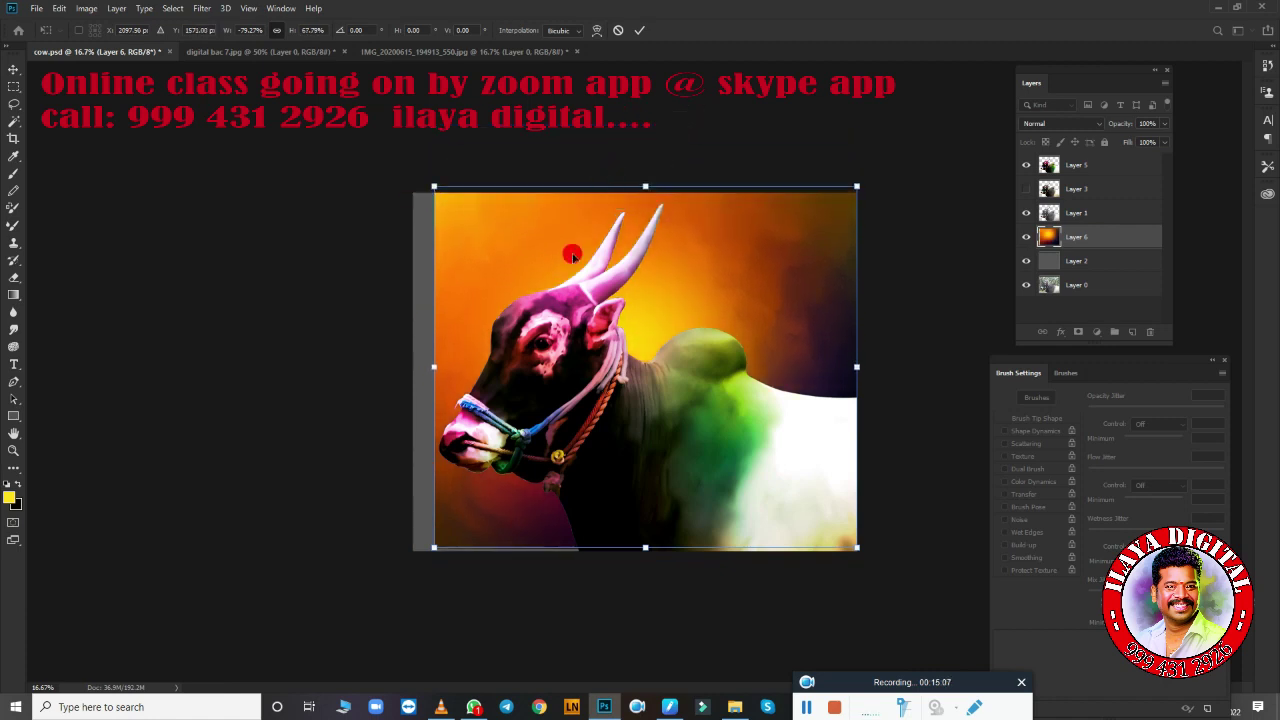
{"action": "left_click_drag", "start_coordinate": [434, 370], "coordinate": [397, 368]}
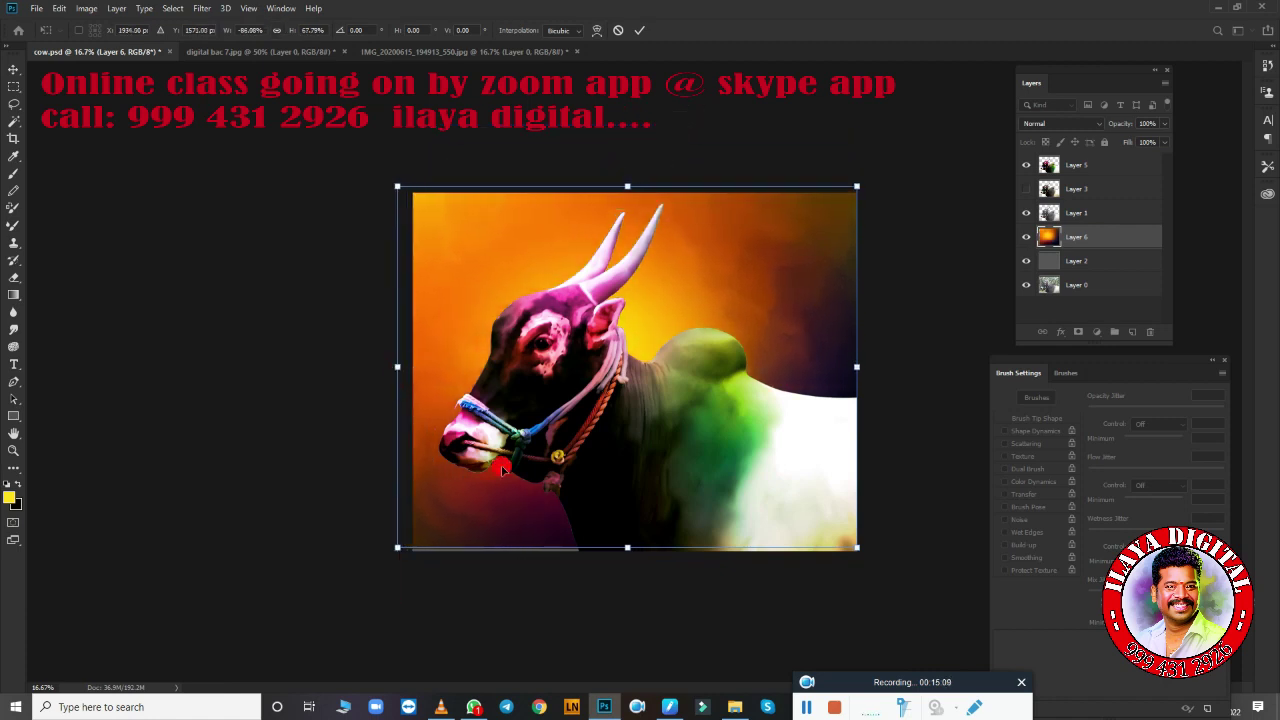
{"action": "left_click_drag", "start_coordinate": [624, 550], "coordinate": [625, 553]}
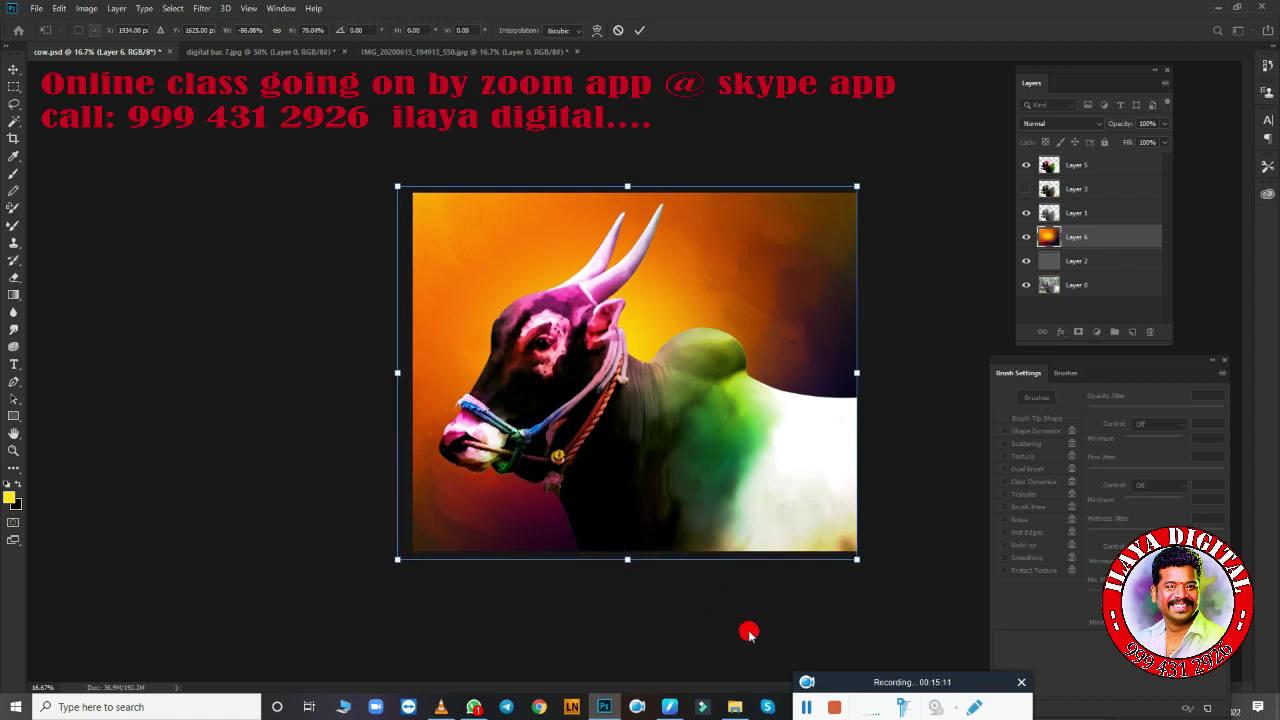
{"action": "key", "text": "Return"}
Shift Layer 6's hue to yellow-orange (+95) and duplicate it as Layer 6 copy.
{"action": "key", "text": "ctrl+u"}
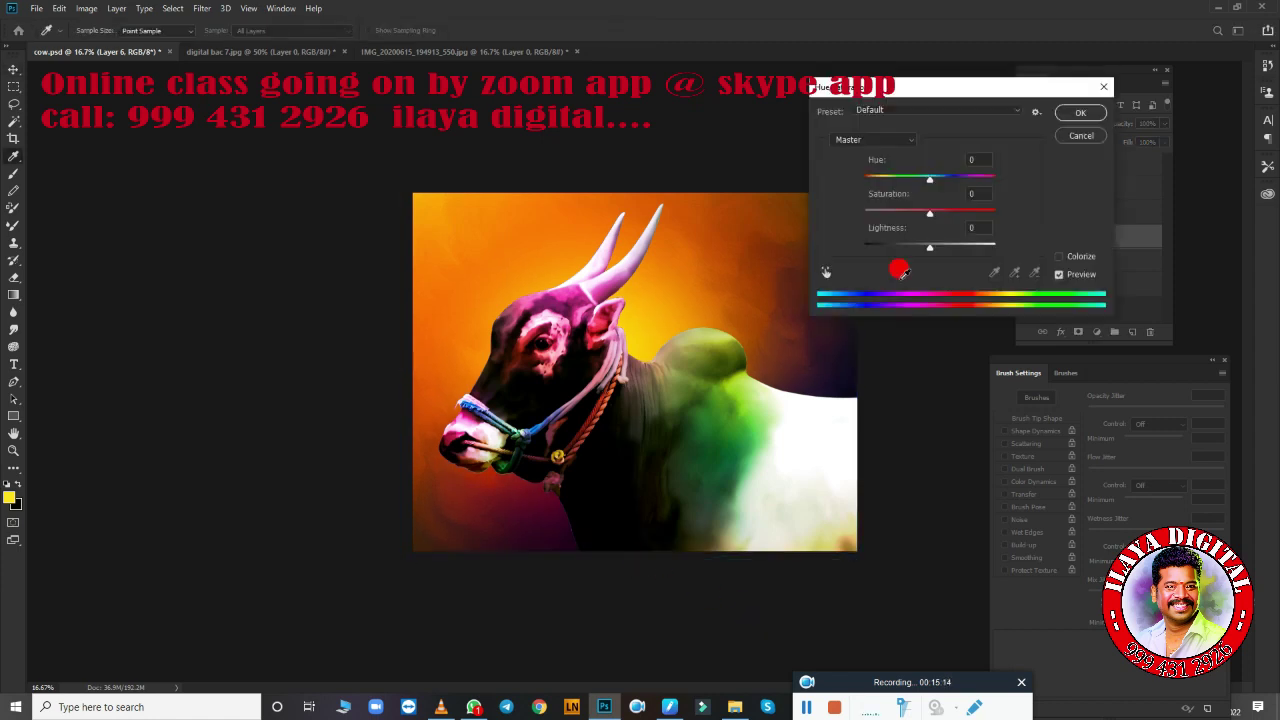
{"action": "mouse_move", "coordinate": [930, 190]}
{"action": "left_mouse_down"}
{"action": "mouse_move", "coordinate": [871, 180]}
{"action": "mouse_move", "coordinate": [909, 181]}
{"action": "mouse_move", "coordinate": [874, 181]}
{"action": "mouse_move", "coordinate": [893, 183]}
{"action": "left_mouse_up"}
{"action": "left_click", "coordinate": [1080, 112]}
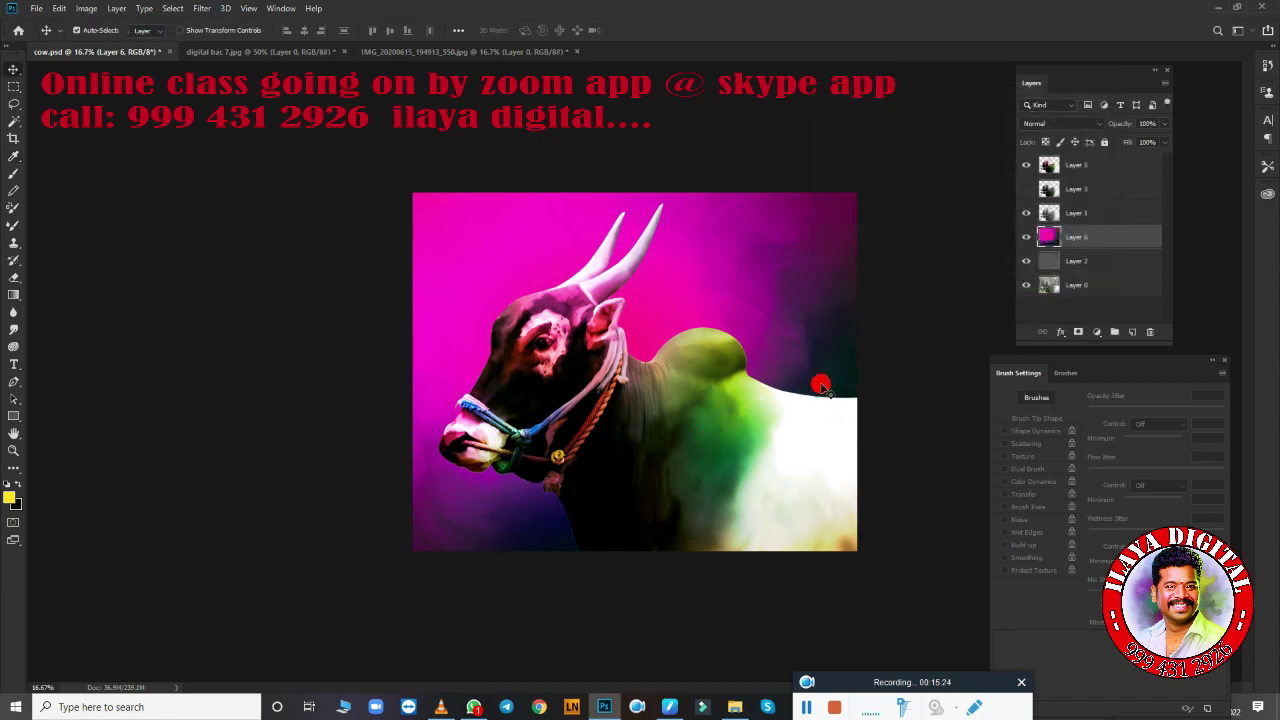
{"action": "key", "text": "ctrl+u"}
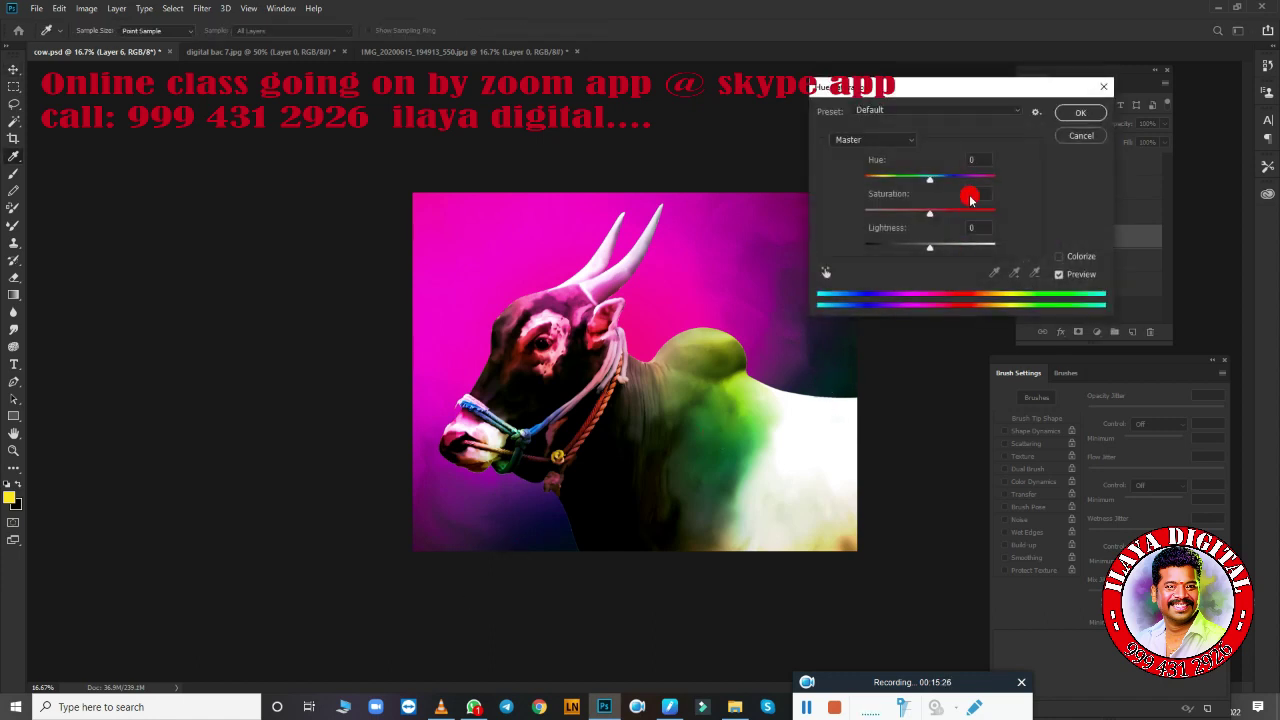
{"action": "left_click_drag", "start_coordinate": [930, 180], "coordinate": [975, 197]}
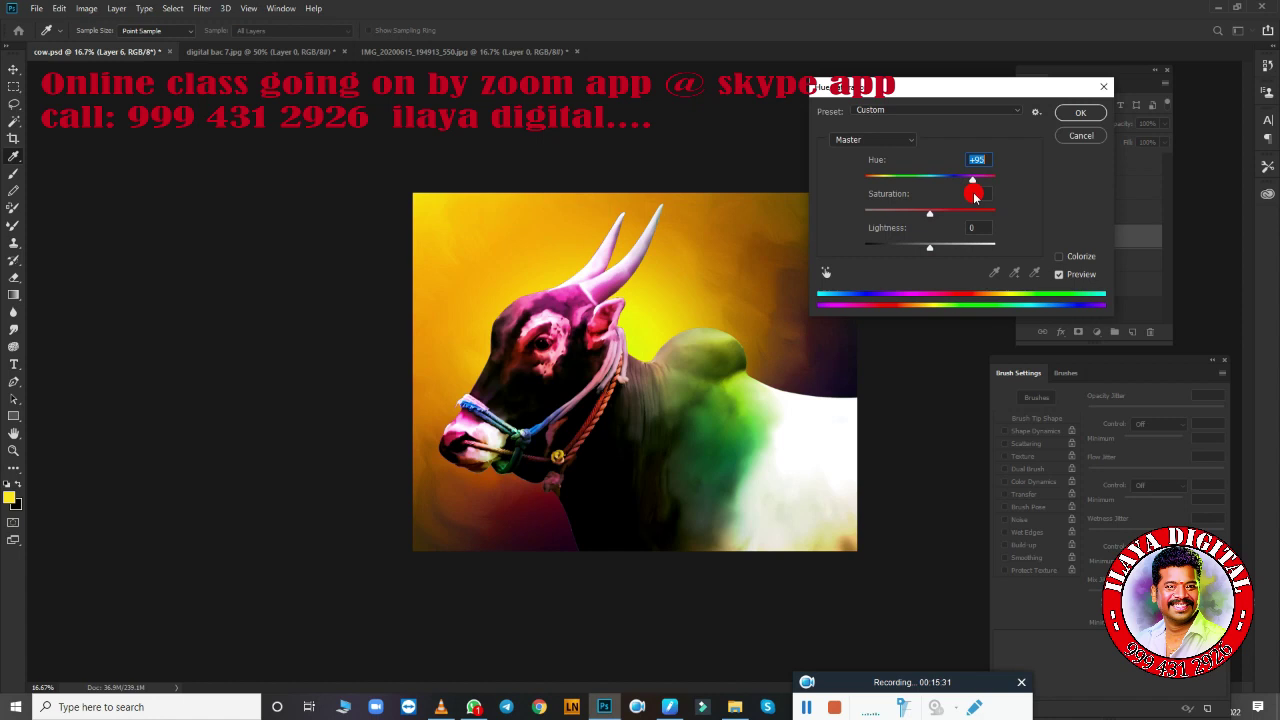
{"action": "left_click", "coordinate": [1070, 114]}
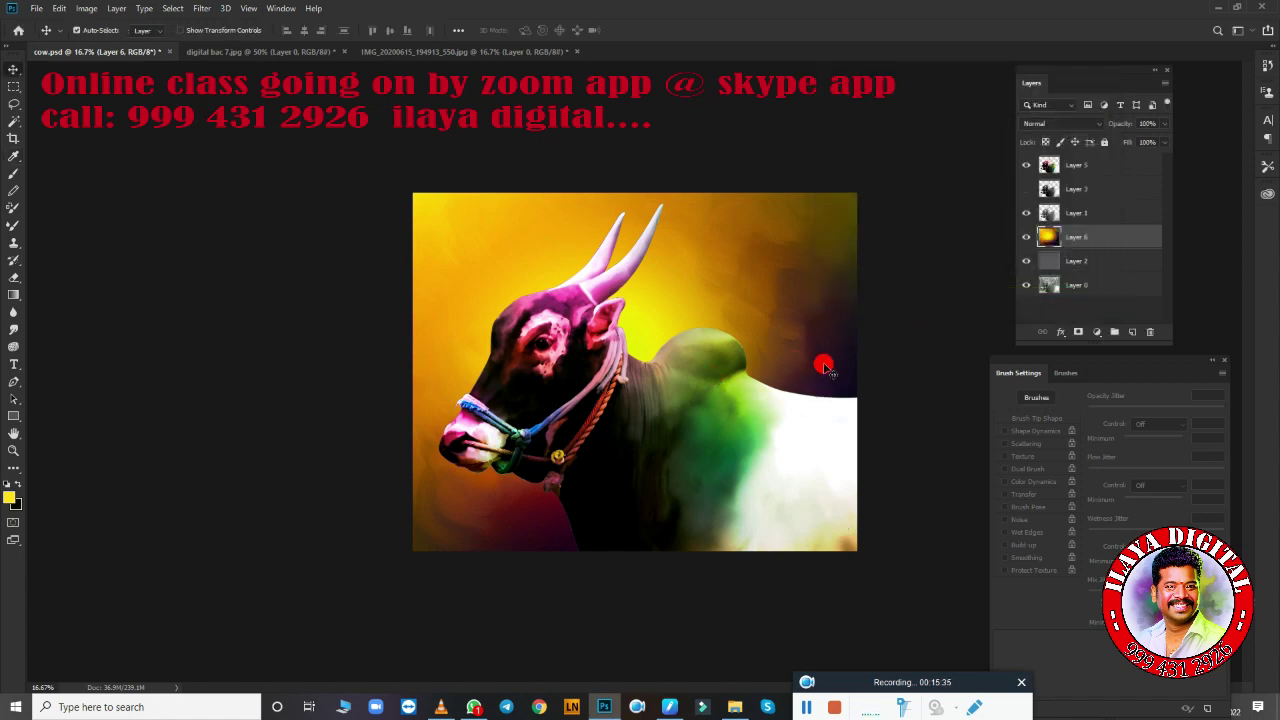
{"action": "key", "text": "ctrl+j"}
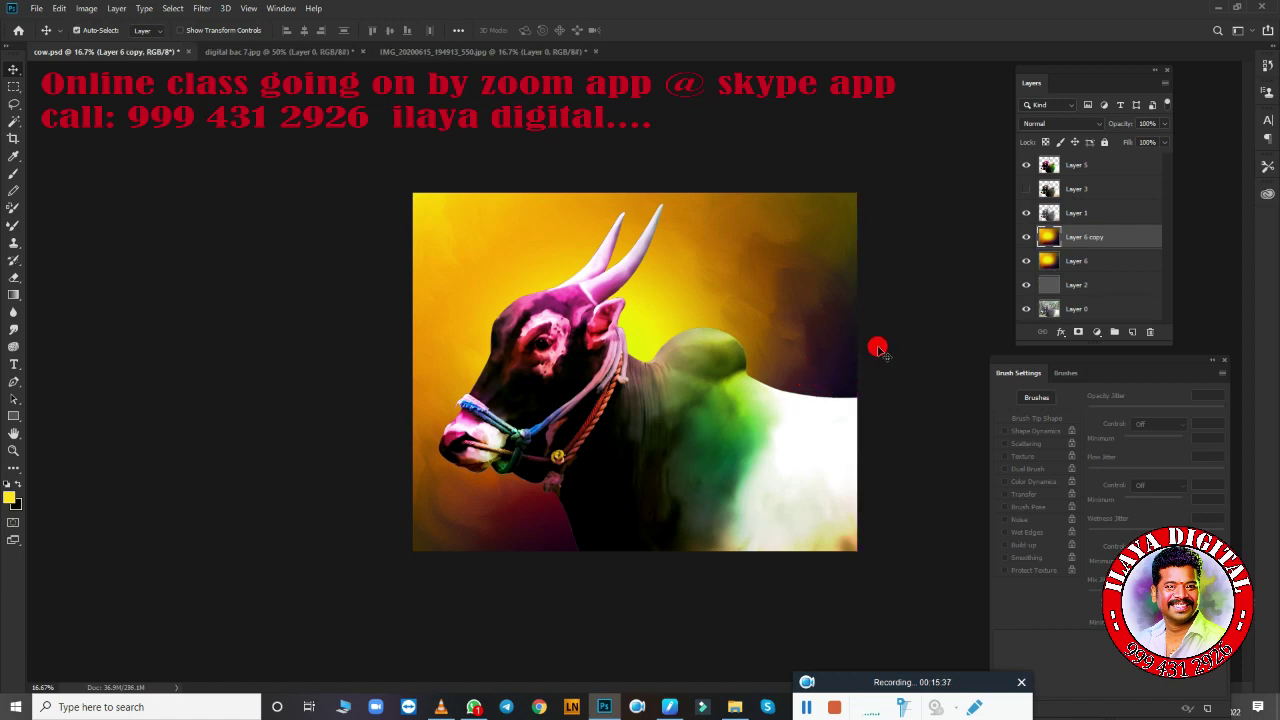
Move Layer 6 copy to the top of the stack and test-erase over the bull.
{"action": "key", "text": "ctrl+bracketright"}
{"action": "key", "text": "ctrl+bracketright"}
{"action": "key", "text": "ctrl+bracketright"}
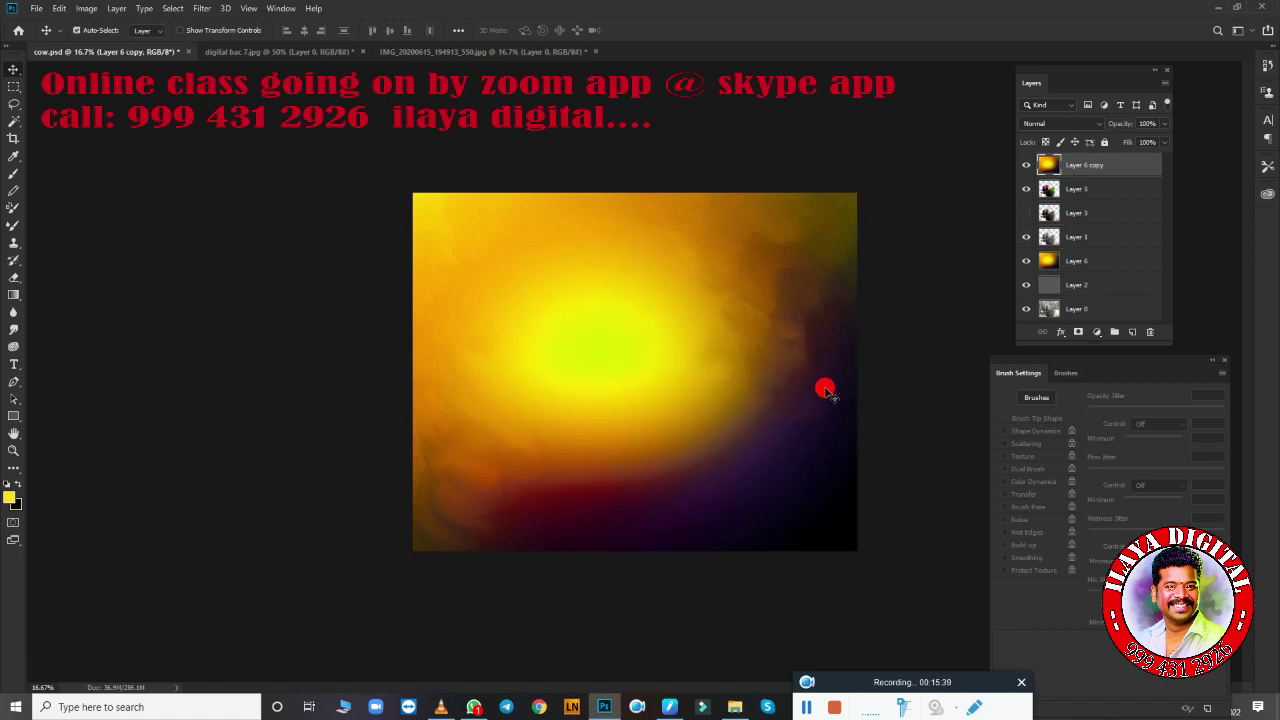
{"action": "key", "text": "e"}
{"action": "mouse_move", "coordinate": [488, 189]}
{"action": "left_mouse_down"}
{"action": "mouse_move", "coordinate": [168, 251]}
{"action": "mouse_move", "coordinate": [429, 288]}
{"action": "left_mouse_up"}
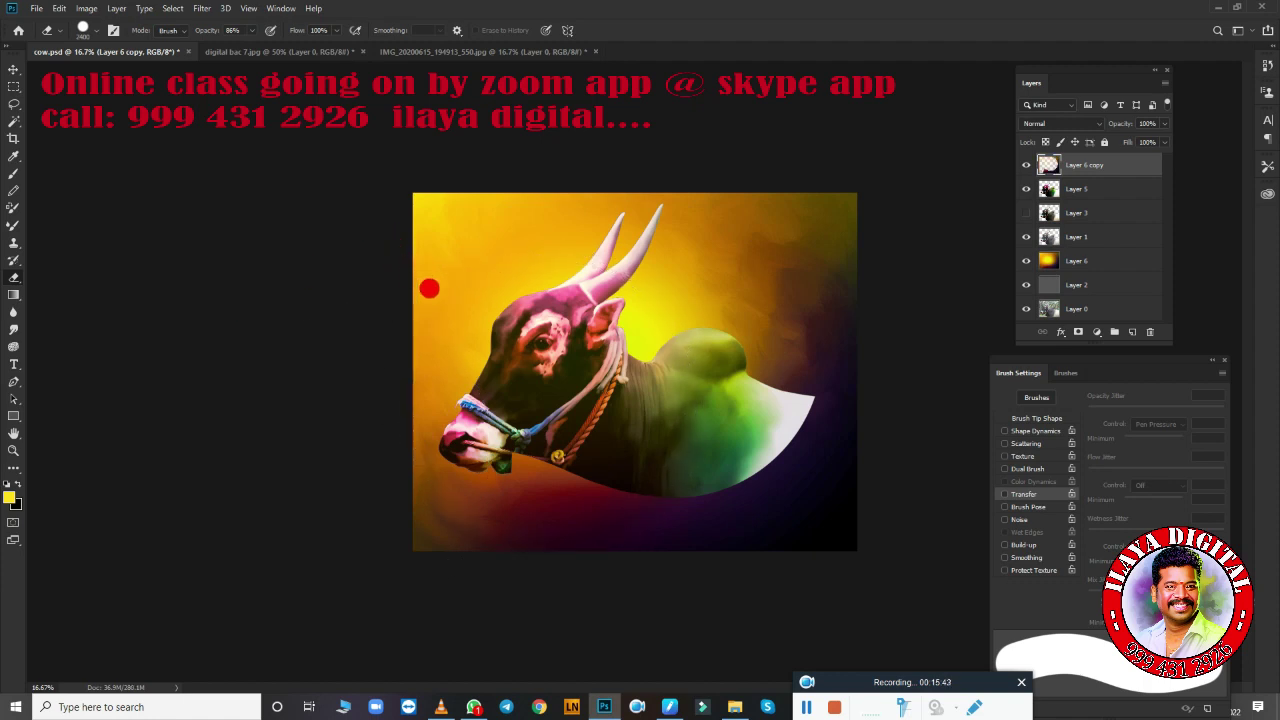
{"action": "key", "text": "ctrl+z"}
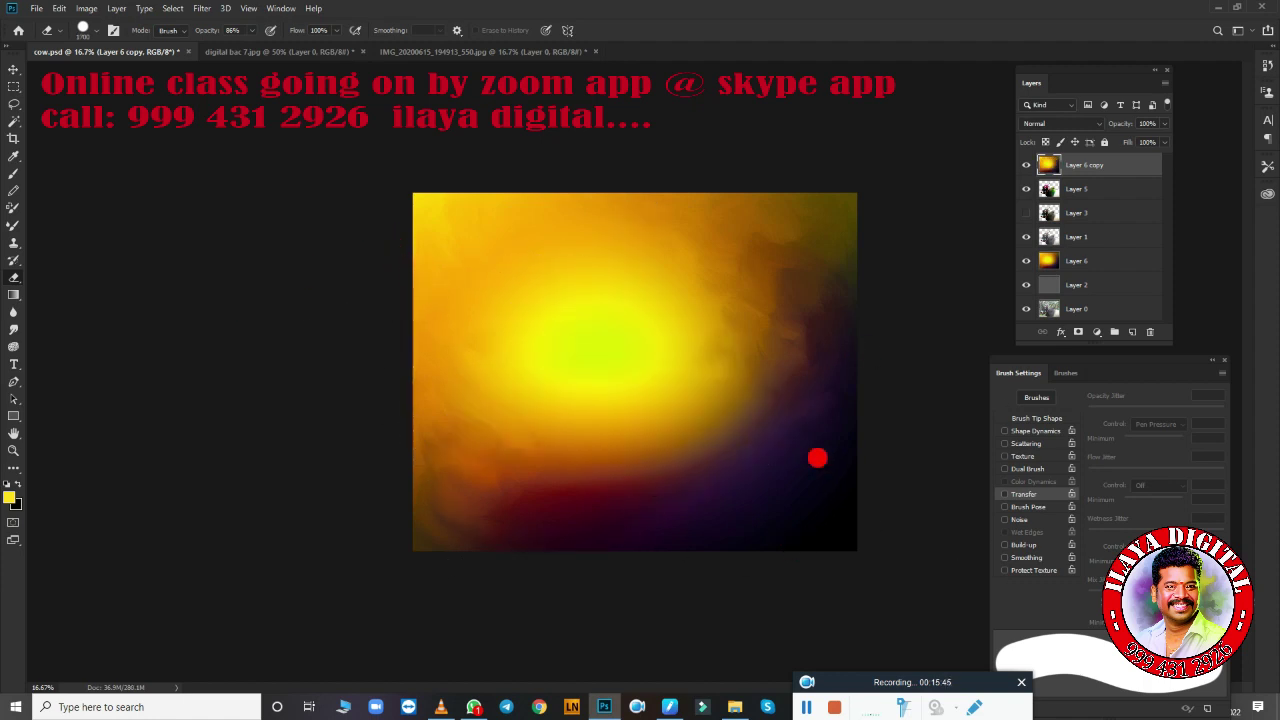
Softly erase the yellow copy with a low-hardness eraser so the bull shows through.
{"action": "left_click", "coordinate": [1040, 418]}
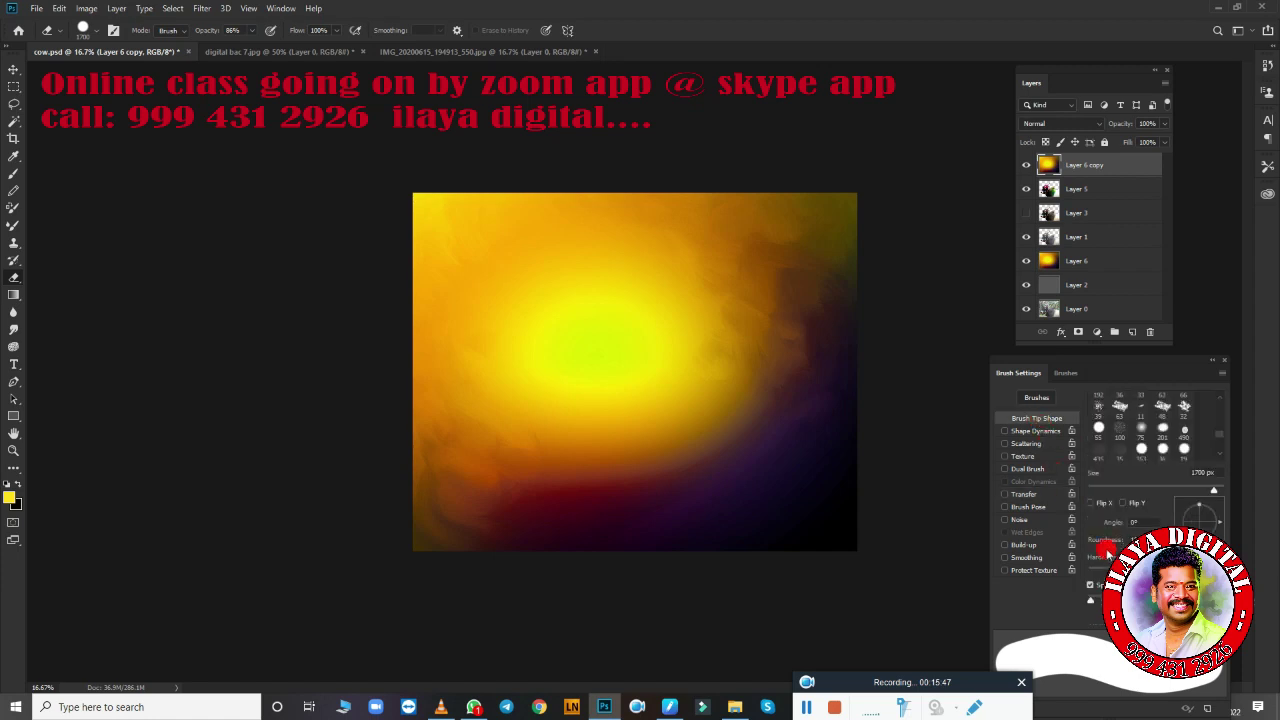
{"action": "left_click", "coordinate": [1098, 569]}
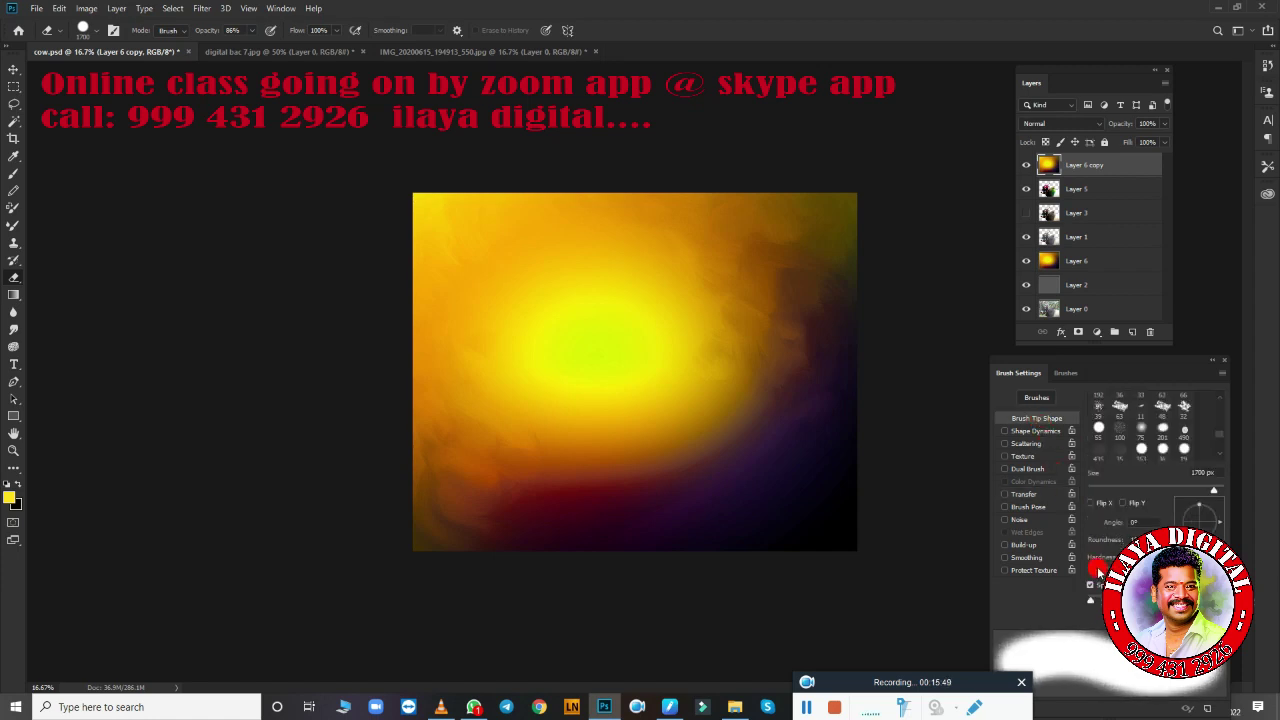
{"action": "mouse_move", "coordinate": [794, 424]}
{"action": "left_mouse_down"}
{"action": "mouse_move", "coordinate": [513, 358]}
{"action": "mouse_move", "coordinate": [714, 229]}
{"action": "mouse_move", "coordinate": [557, 157]}
{"action": "mouse_move", "coordinate": [666, 323]}
{"action": "mouse_move", "coordinate": [629, 380]}
{"action": "mouse_move", "coordinate": [408, 277]}
{"action": "mouse_move", "coordinate": [434, 389]}
{"action": "left_mouse_up"}
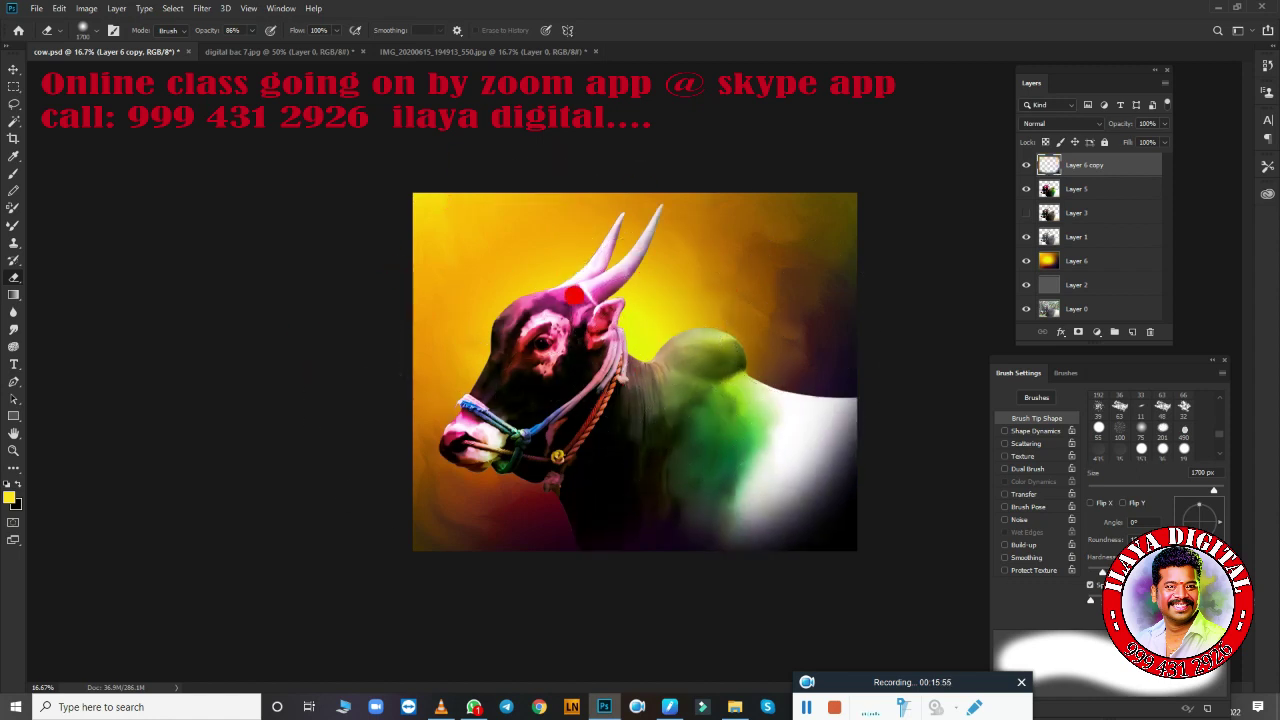
{"action": "mouse_move", "coordinate": [700, 330]}
{"action": "left_mouse_down"}
{"action": "mouse_move", "coordinate": [777, 280]}
{"action": "mouse_move", "coordinate": [234, 391]}
{"action": "mouse_move", "coordinate": [449, 231]}
{"action": "mouse_move", "coordinate": [660, 229]}
{"action": "mouse_move", "coordinate": [886, 303]}
{"action": "mouse_move", "coordinate": [657, 583]}
{"action": "mouse_move", "coordinate": [710, 549]}
{"action": "left_mouse_up"}
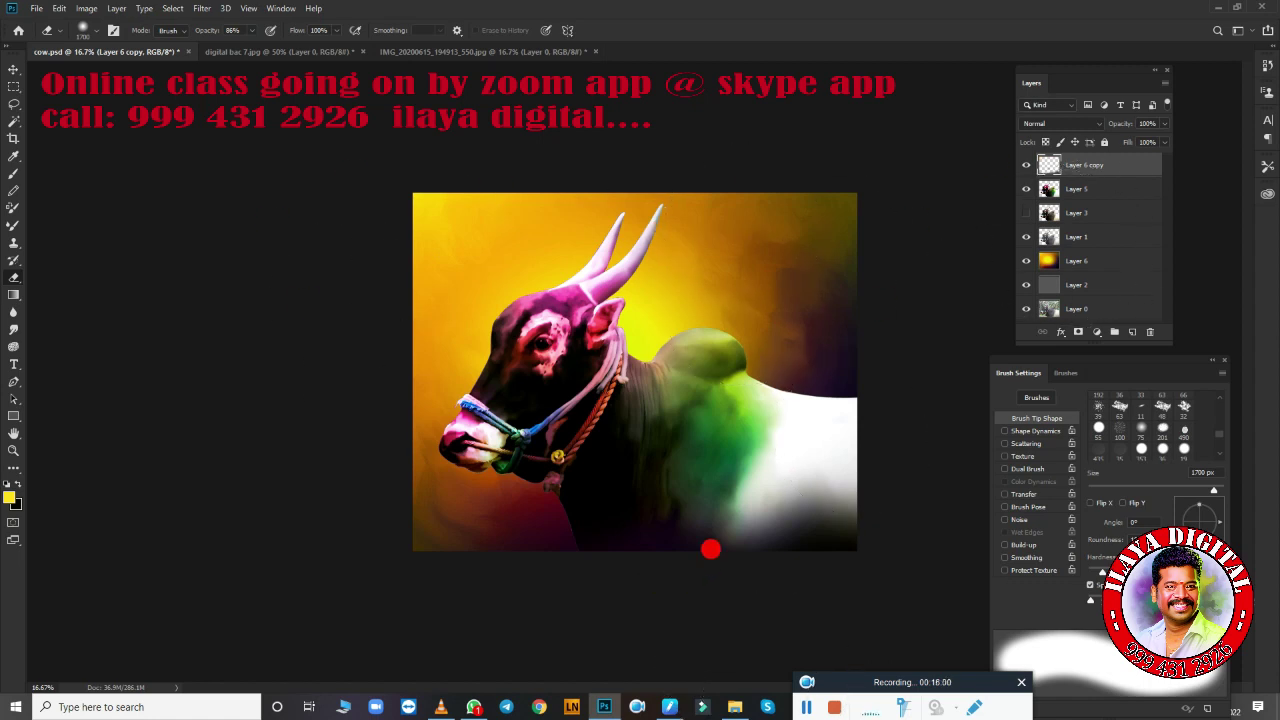
{"action": "scroll", "coordinate": [800, 400], "scroll_direction": "up", "scroll_amount": 3}
{"action": "scroll", "coordinate": [800, 400], "scroll_direction": "down", "scroll_amount": 2}
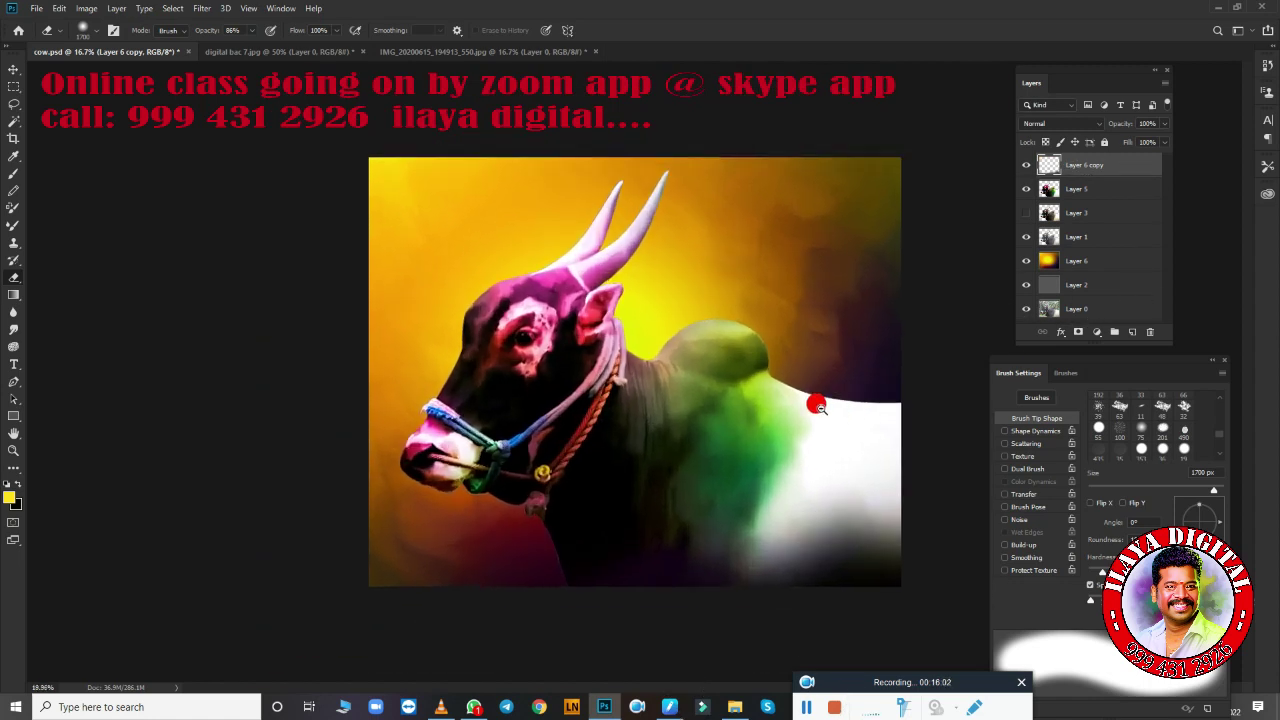
{"action": "left_click", "coordinate": [1095, 190]}
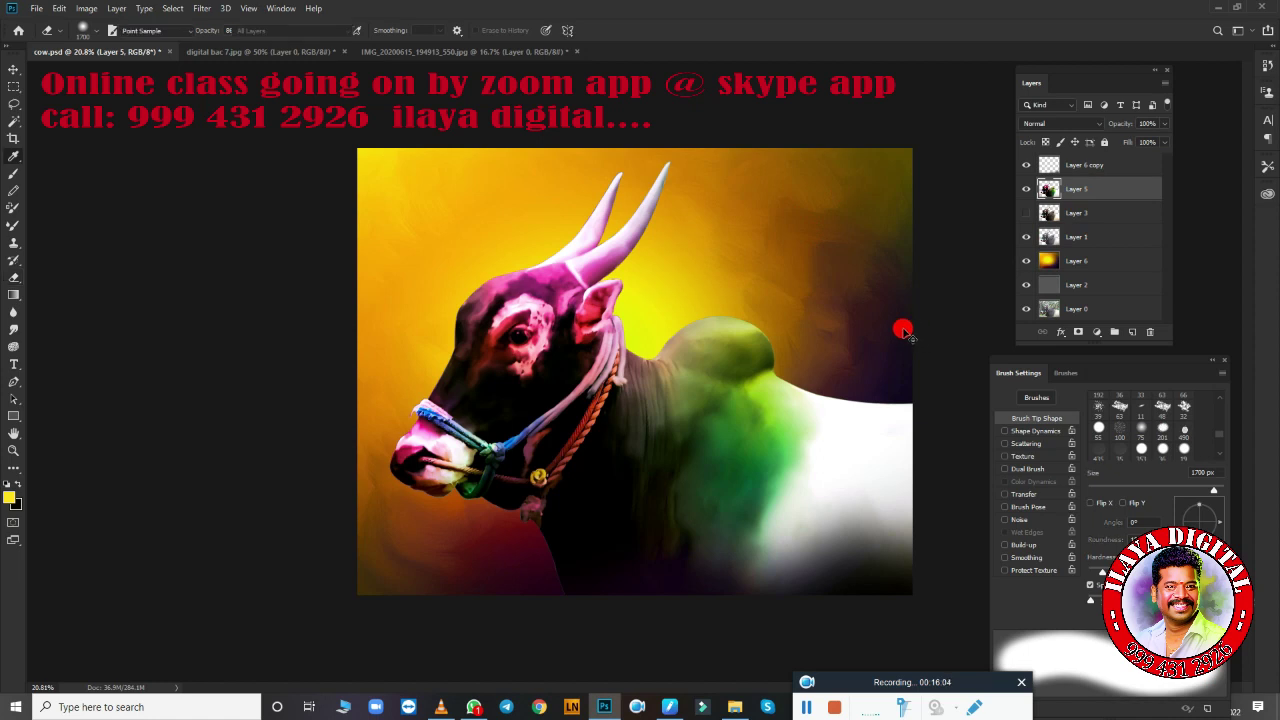
Color-balance Layer 5: midtones -53 toward yellow, highlights +21 toward blue.
{"action": "key", "text": "ctrl+b"}
{"action": "left_click_drag", "start_coordinate": [800, 183], "coordinate": [786, 186]}
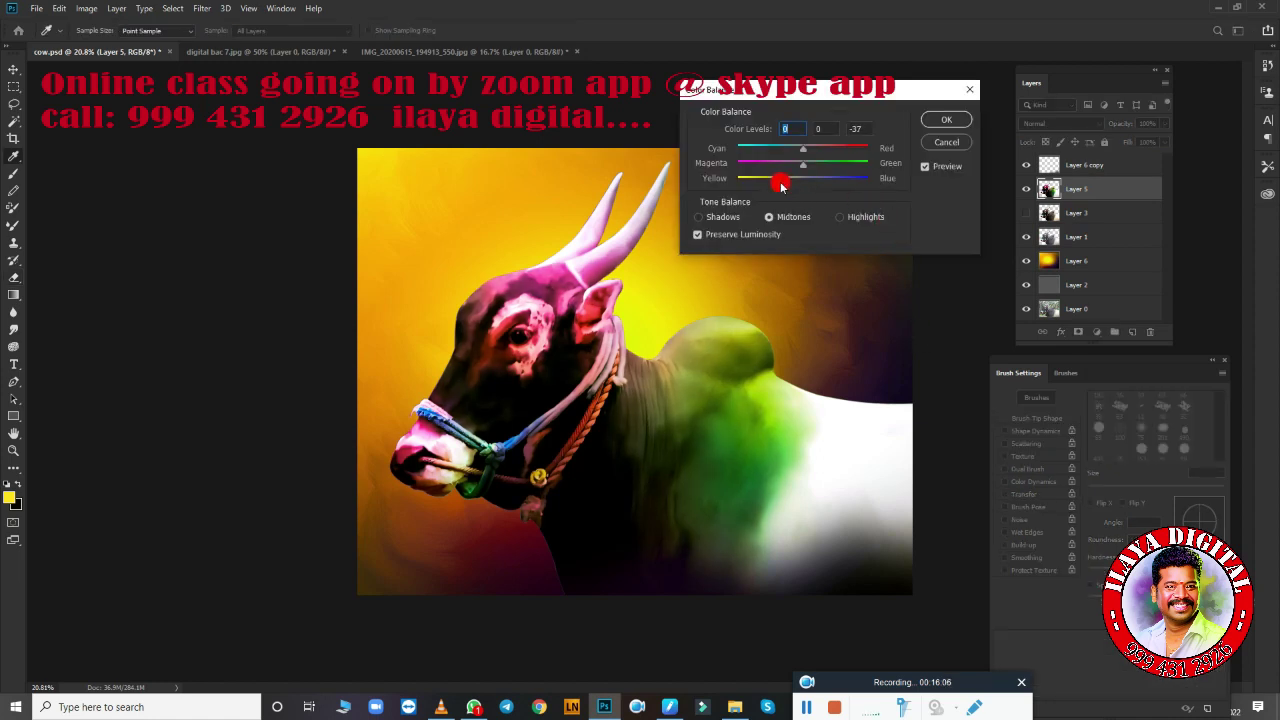
{"action": "left_click", "coordinate": [841, 215]}
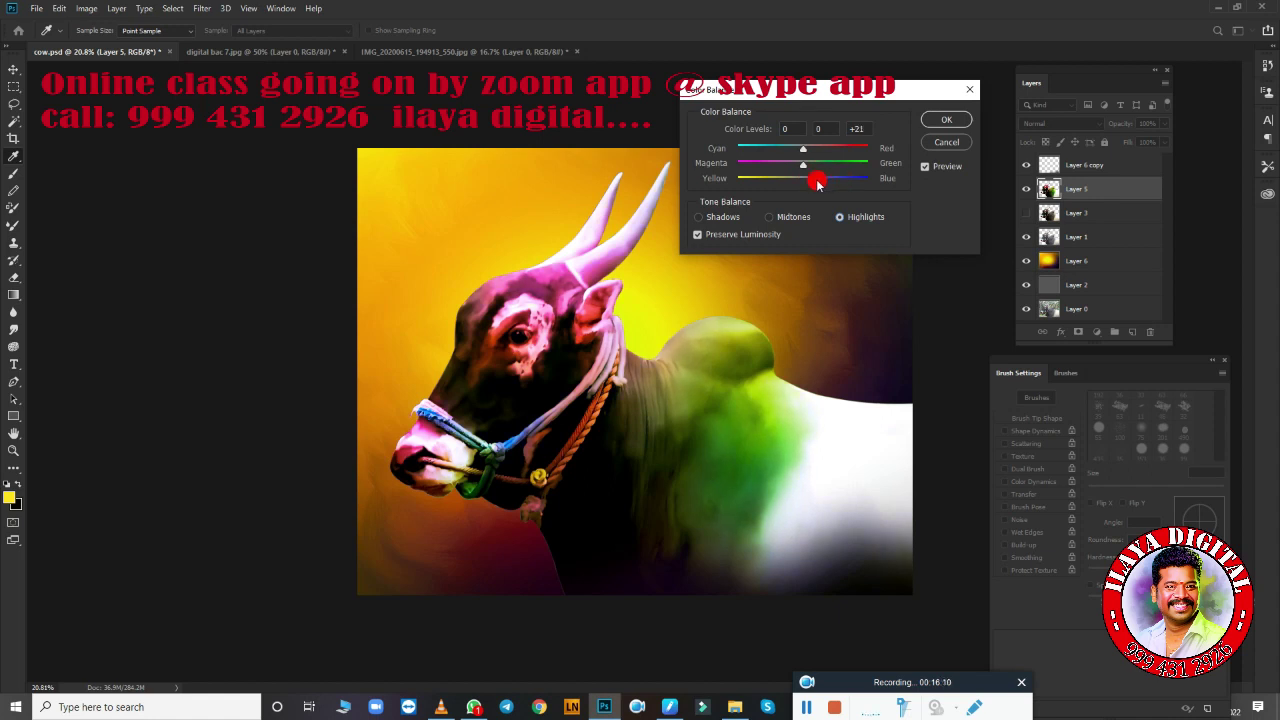
{"action": "left_click", "coordinate": [946, 119]}
Erase the leftover green to the right of the bull's hump.
{"action": "left_click", "coordinate": [655, 393]}
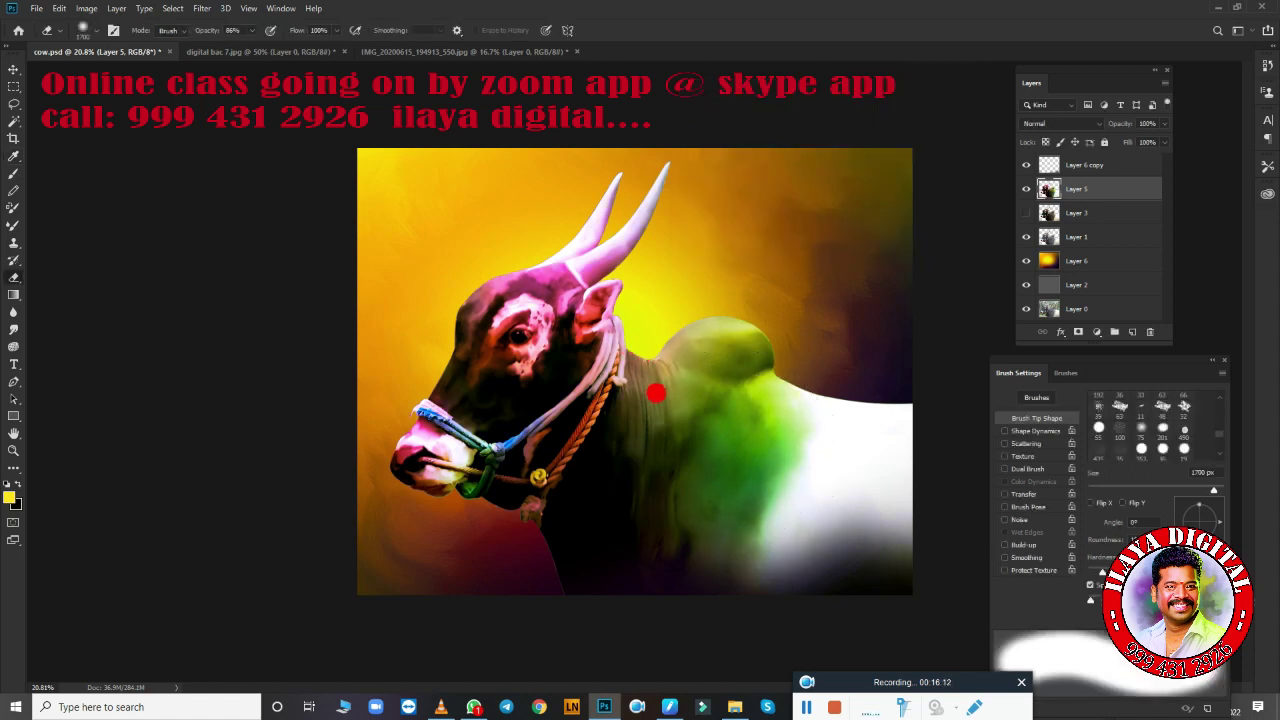
{"action": "left_click", "coordinate": [815, 709]}
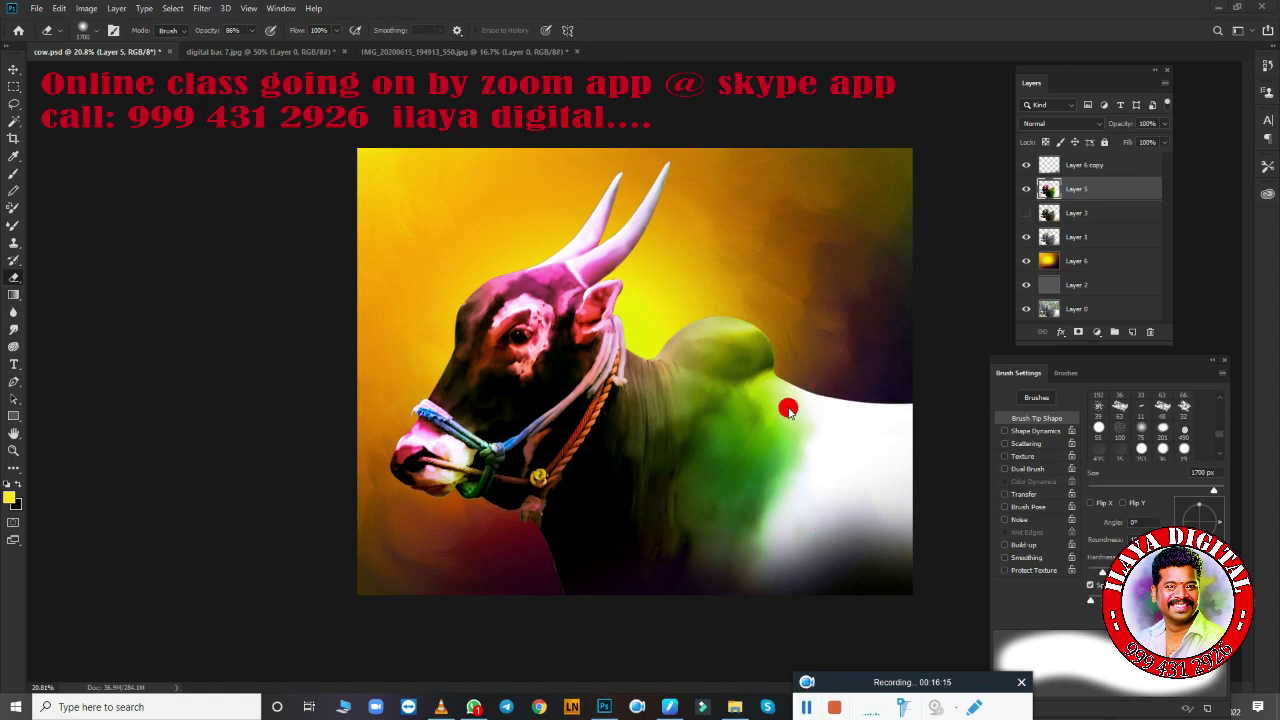
{"action": "mouse_move", "coordinate": [788, 410]}
{"action": "left_mouse_down"}
{"action": "mouse_move", "coordinate": [823, 425]}
{"action": "mouse_move", "coordinate": [822, 440]}
{"action": "left_mouse_up"}
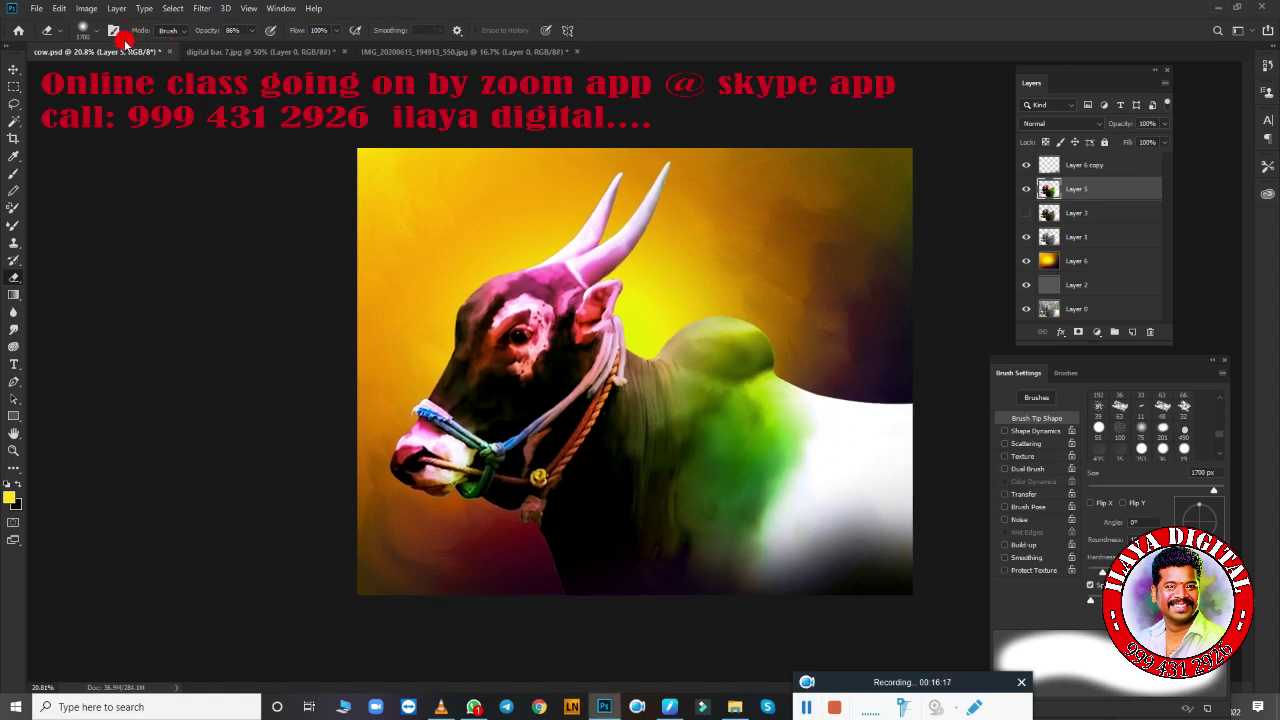
Open the 'ilaya loago 2021 copy' logo file from the Desktop.
{"action": "left_click", "coordinate": [39, 9]}
{"action": "left_click", "coordinate": [50, 46]}
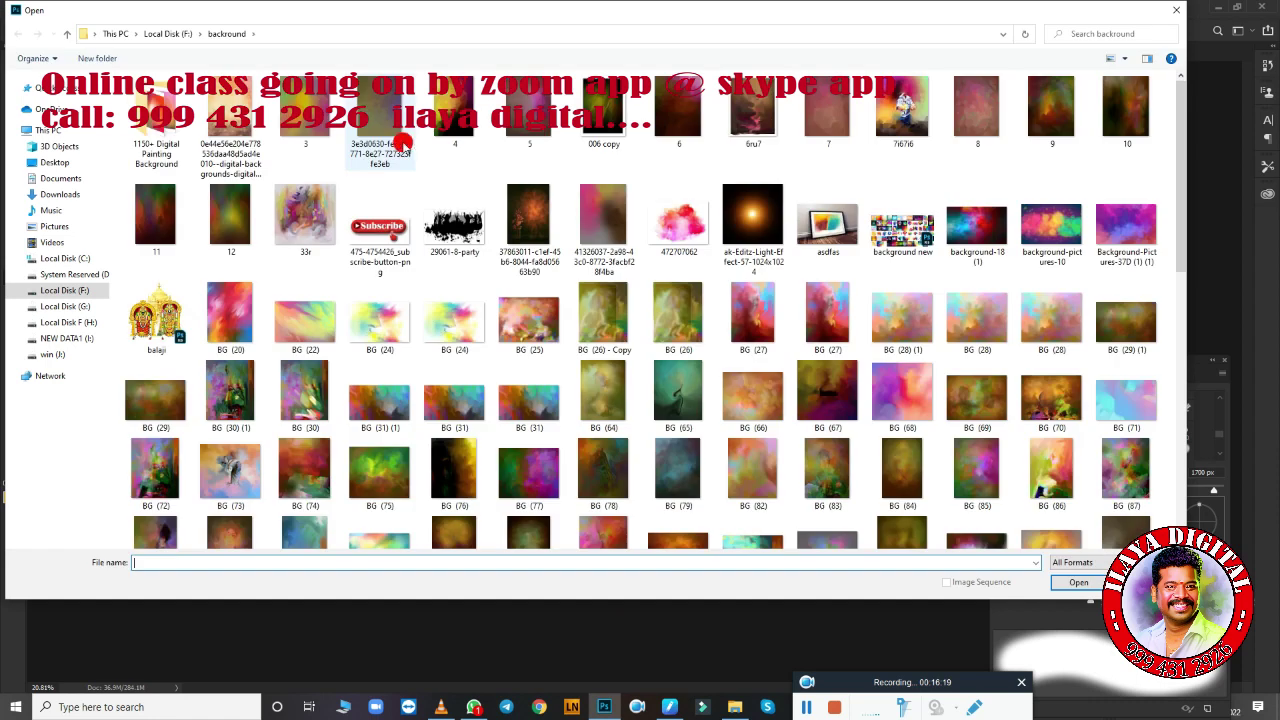
{"action": "left_click", "coordinate": [85, 163]}
{"action": "left_click", "coordinate": [297, 120]}
{"action": "left_click", "coordinate": [367, 120]}
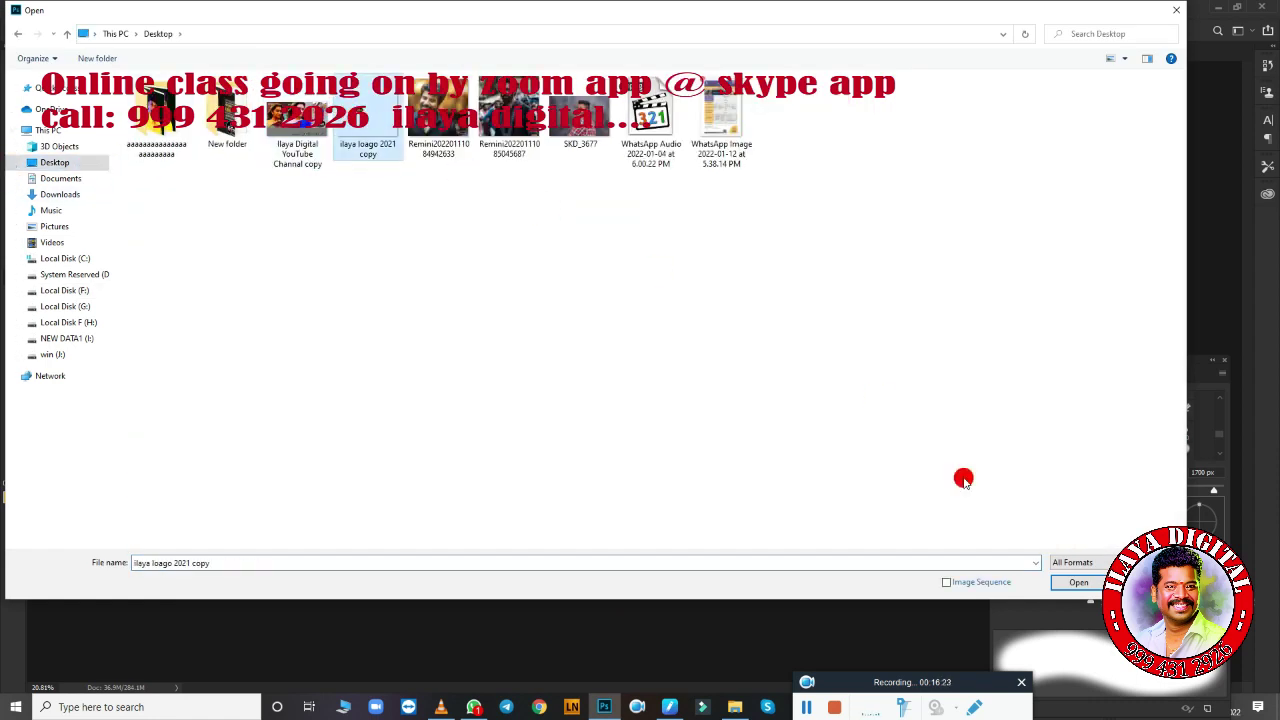
{"action": "left_click", "coordinate": [1064, 588]}
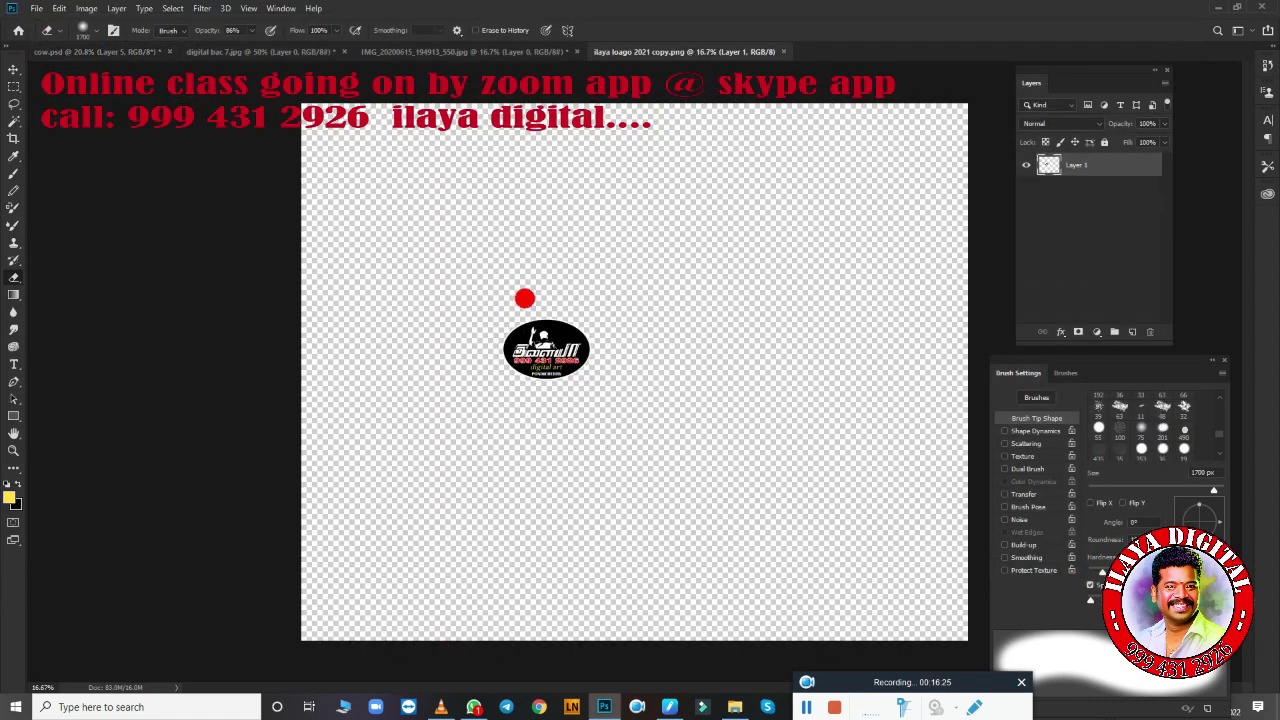
Drag the oval logo onto the cow.psd tab to add it as Layer 7.
{"action": "key", "text": "v"}
{"action": "left_click_drag", "start_coordinate": [559, 348], "coordinate": [553, 330]}
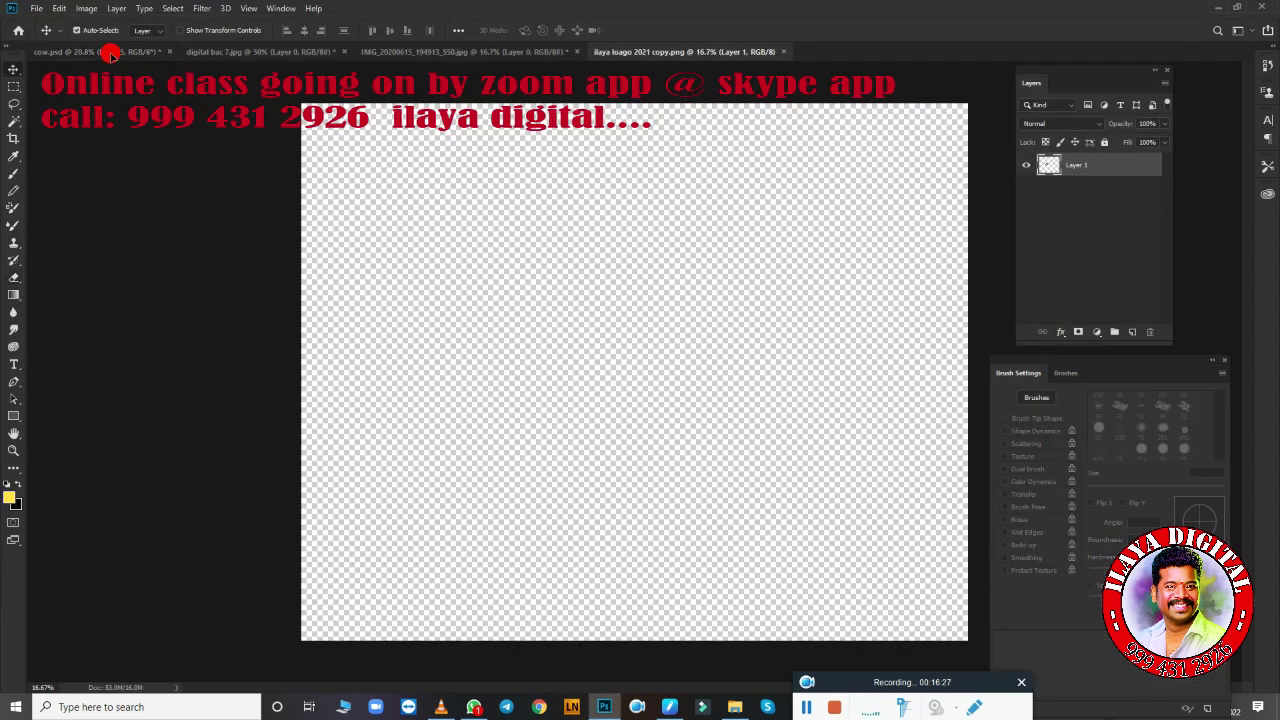
{"action": "left_click", "coordinate": [111, 52]}
Drop the oval logo into the bull picture and enlarge it with Free Transform.
{"action": "left_click_drag", "start_coordinate": [791, 197], "coordinate": [816, 262]}
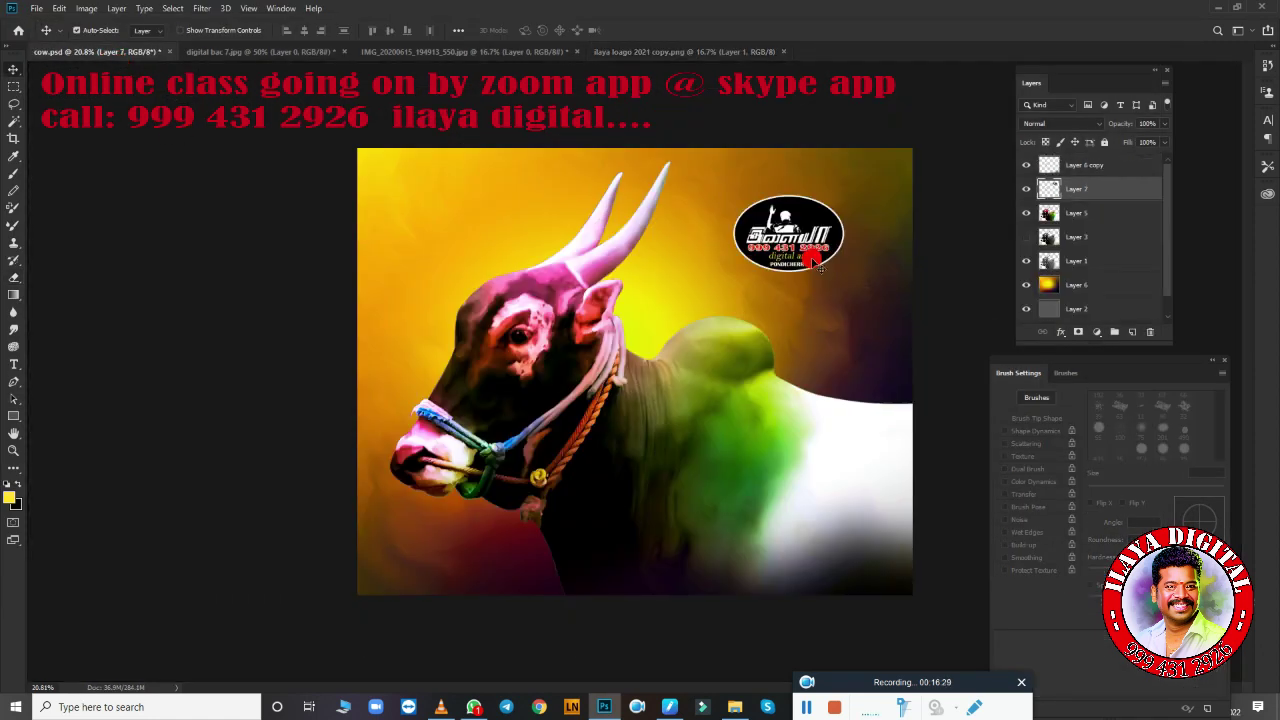
{"action": "key", "text": "ctrl+t"}
{"action": "left_click_drag", "start_coordinate": [700, 286], "coordinate": [671, 314]}
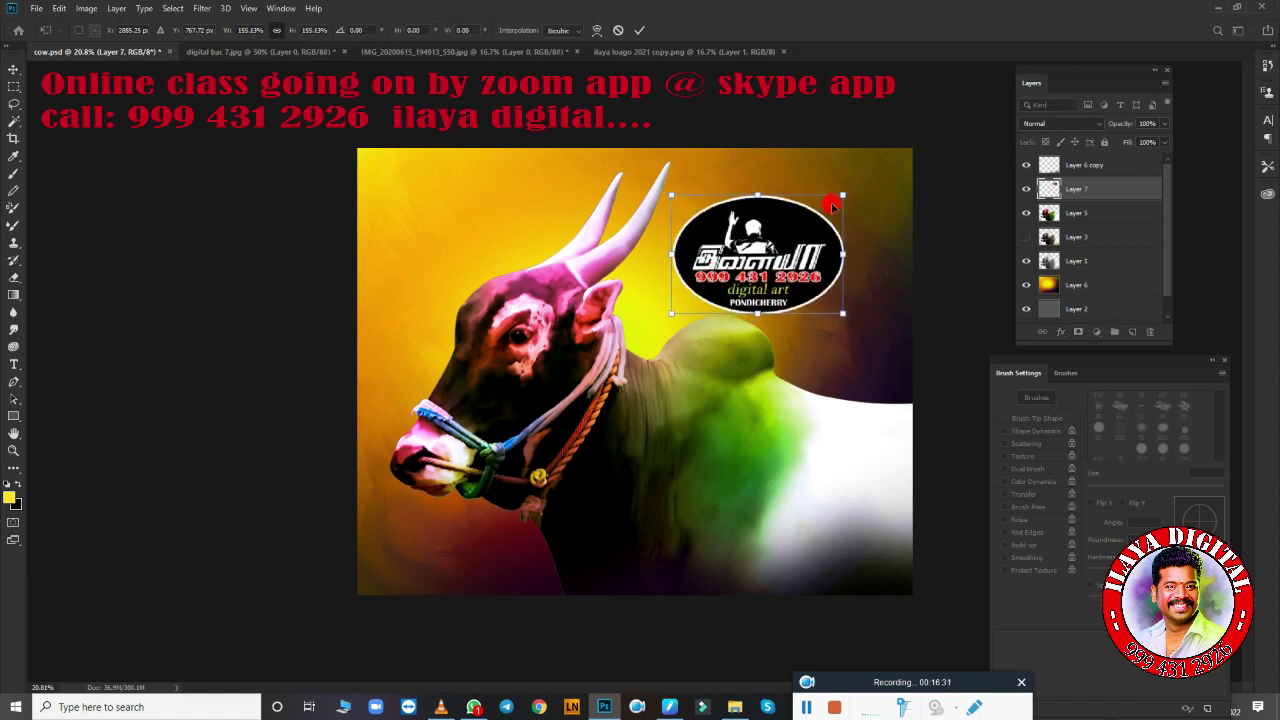
{"action": "left_click_drag", "start_coordinate": [846, 184], "coordinate": [865, 181]}
Fit the logo into the top-left corner beside the bull's horns, then save the document.
{"action": "mouse_move", "coordinate": [809, 227]}
{"action": "left_mouse_down"}
{"action": "mouse_move", "coordinate": [848, 468]}
{"action": "mouse_move", "coordinate": [754, 363]}
{"action": "mouse_move", "coordinate": [495, 205]}
{"action": "left_mouse_up"}
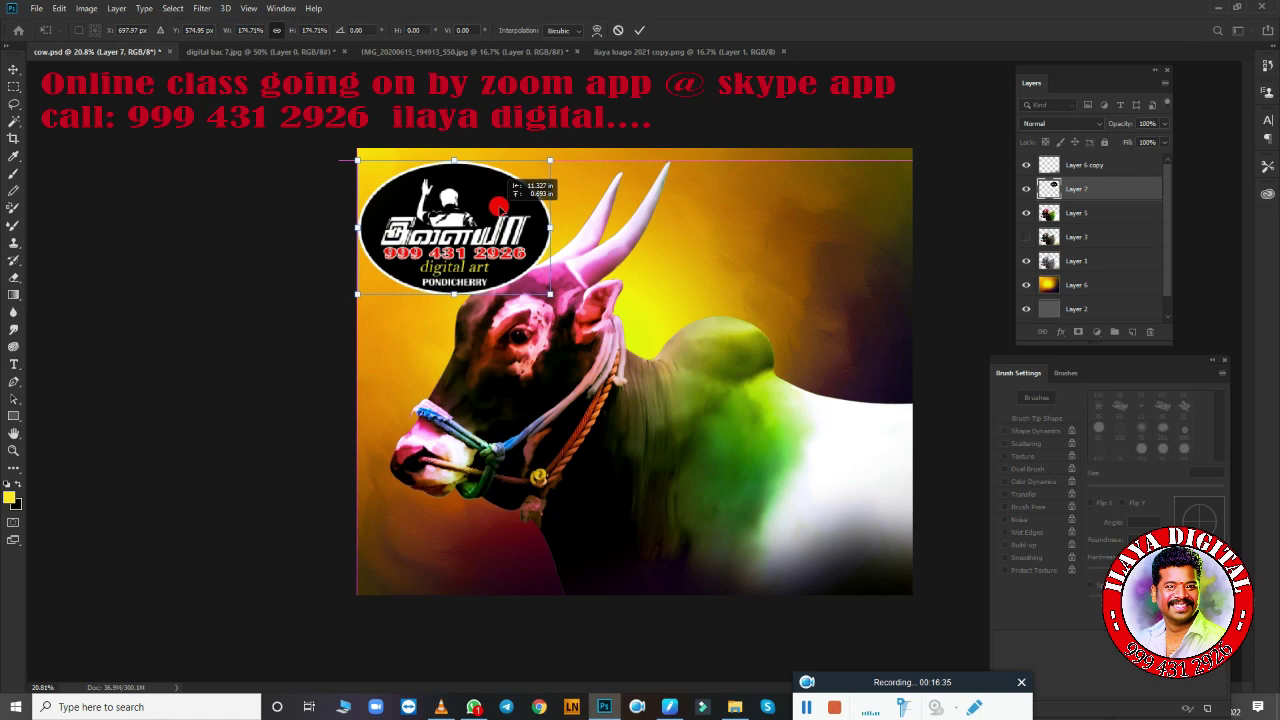
{"action": "left_click_drag", "start_coordinate": [550, 294], "coordinate": [517, 269]}
{"action": "key", "text": "Return"}
{"action": "key", "text": "ctrl+s"}
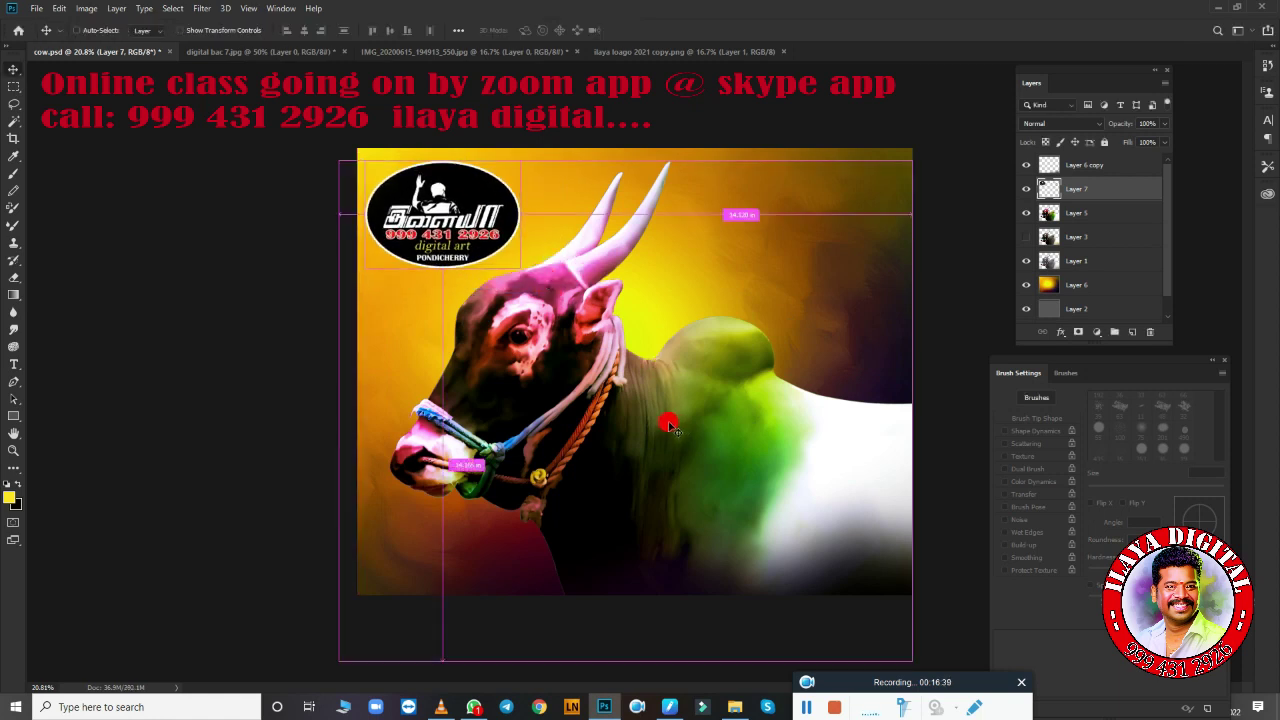